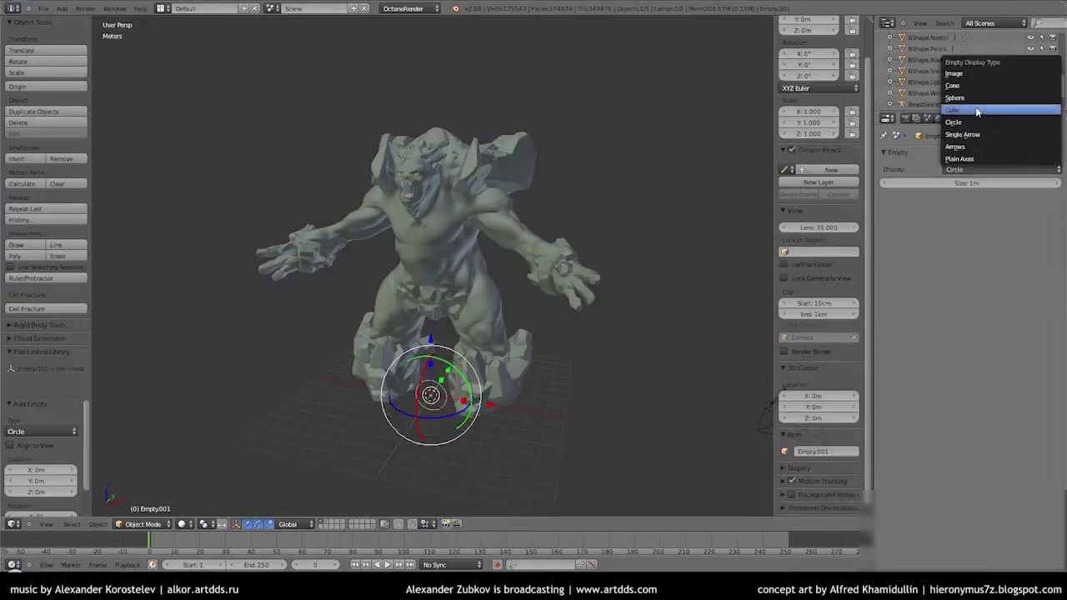
# - Set the Empty's display to Cube and view the monster through the scene camera
pyautogui.click(978, 111)
pyautogui.click(950, 118)
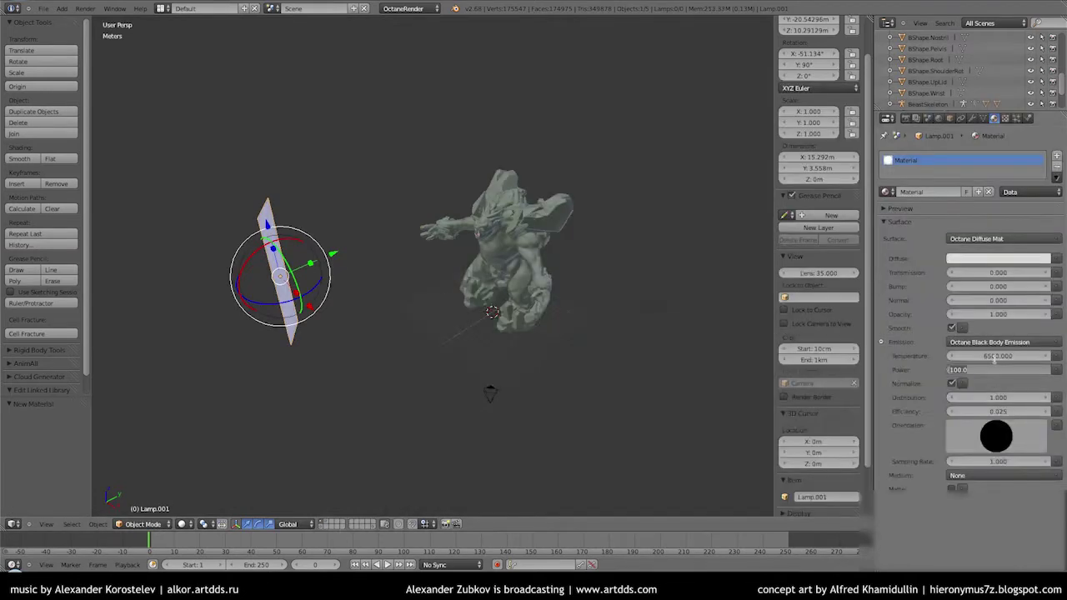
pyautogui.moveTo(372, 291); pyautogui.dragTo(589, 362)
pyautogui.press('KP_0')
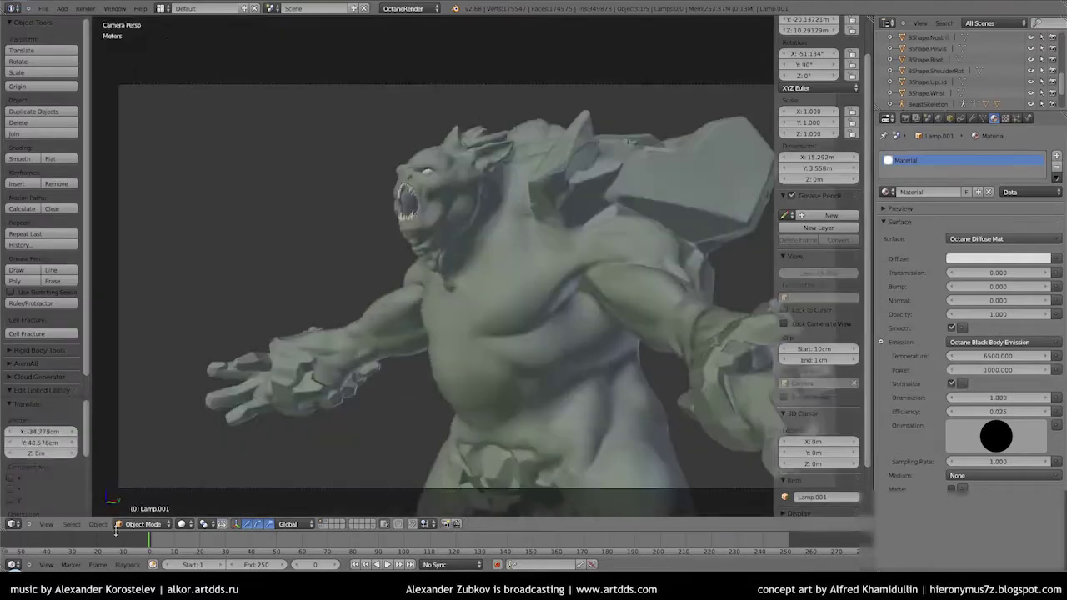
# - Turn the bottom area into a Node Editor and view through the camera in the right view
pyautogui.click(12, 565)
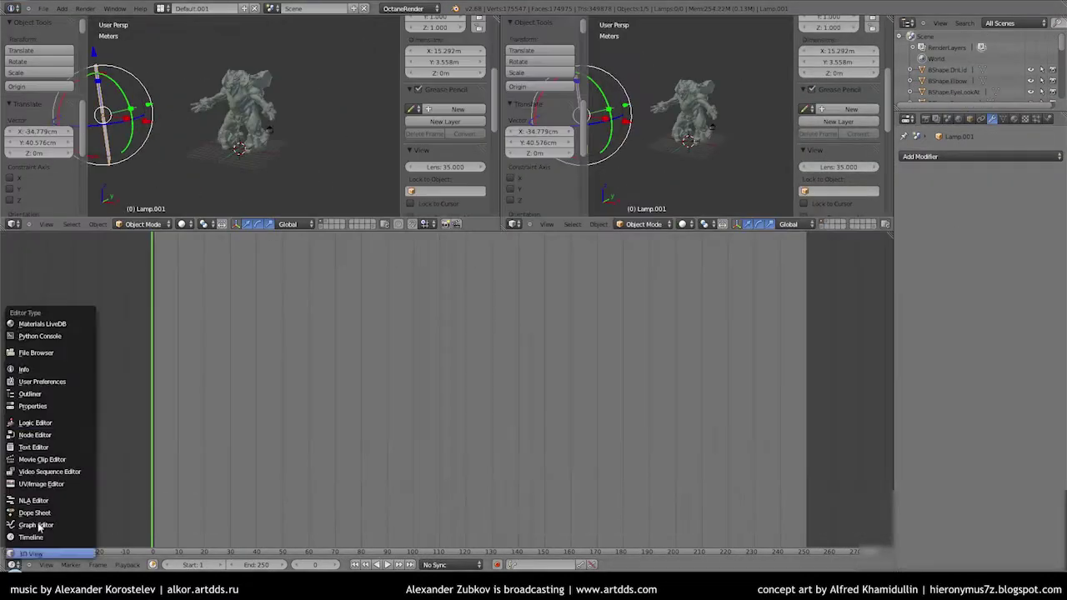
pyautogui.click(34, 434)
pyautogui.press('KP_0')
pyautogui.scroll(3)
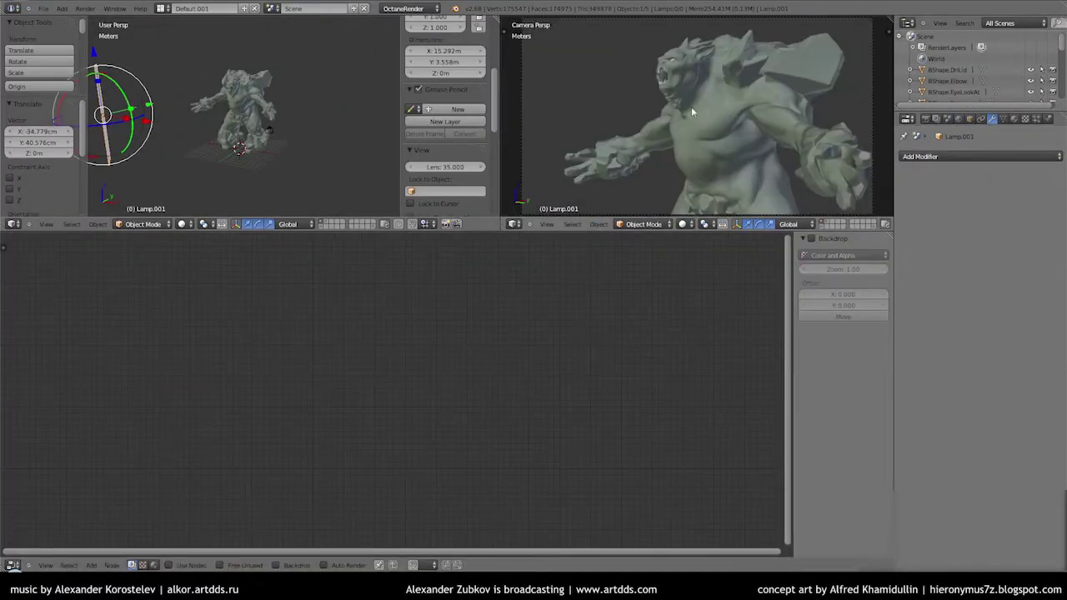
# - Select the scene camera and show the Octane live render in the right view
pyautogui.rightClick(772, 115)
pyautogui.click(683, 223)
pyautogui.click(711, 145)
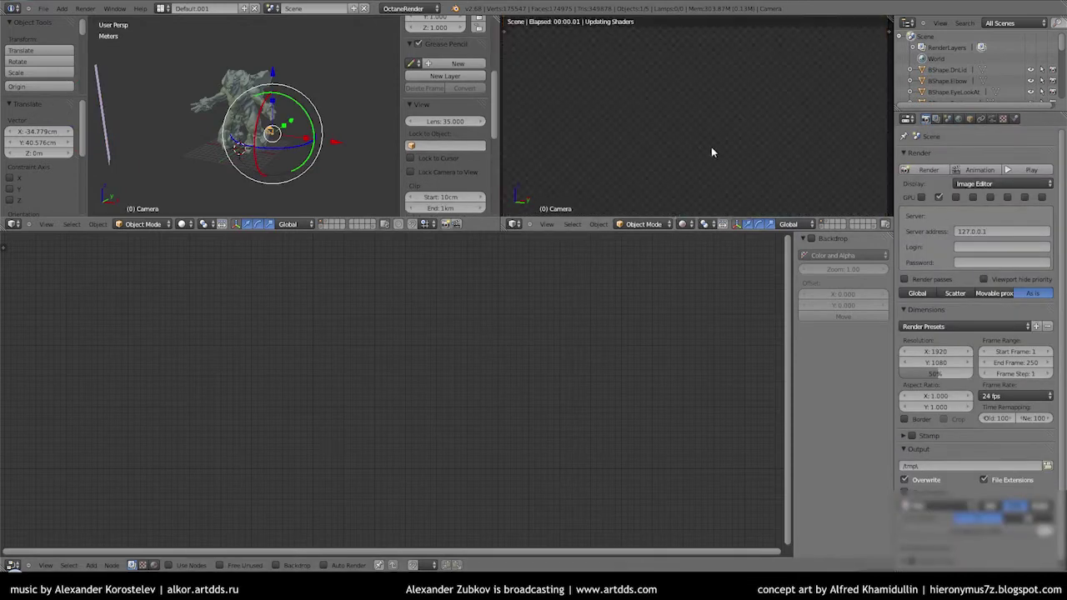
# - Set Octane ray epsilon to 0.01 and switch the kernel to Direct light
pyautogui.scroll(-3)
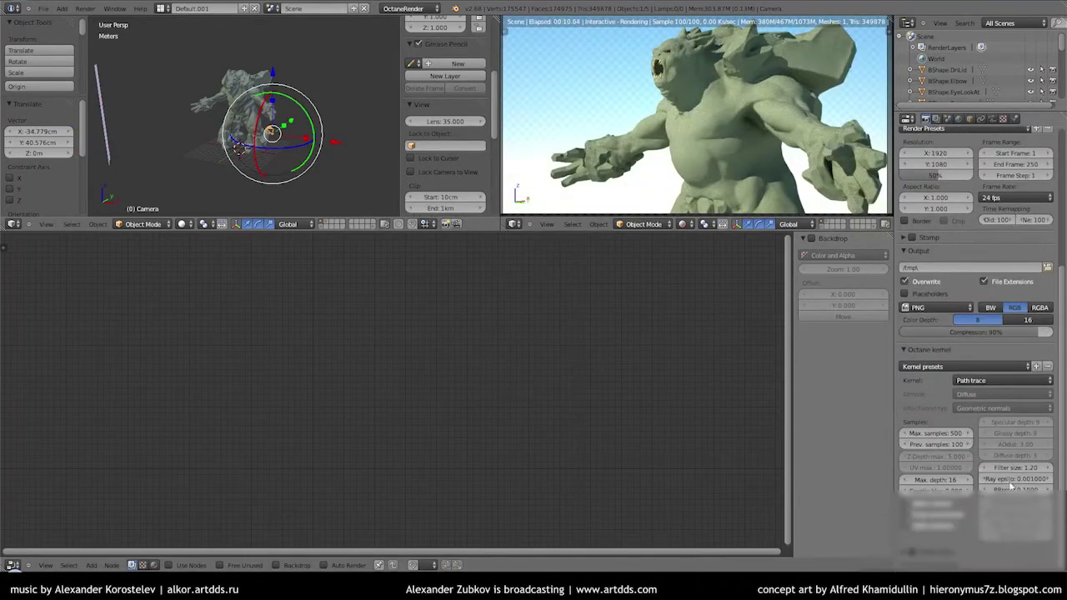
pyautogui.click(1002, 480)
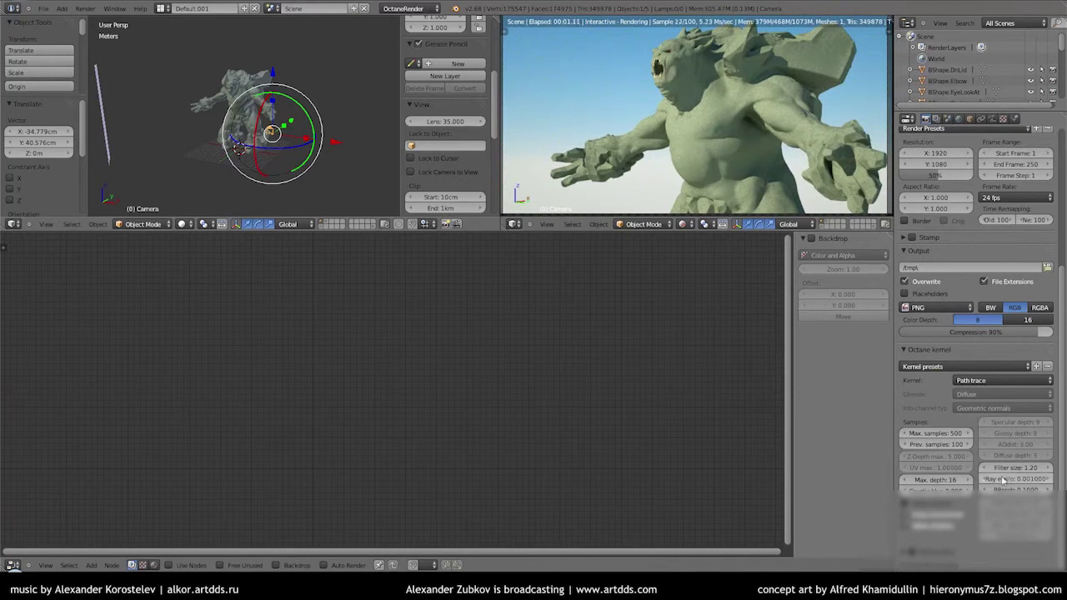
pyautogui.click(993, 118)
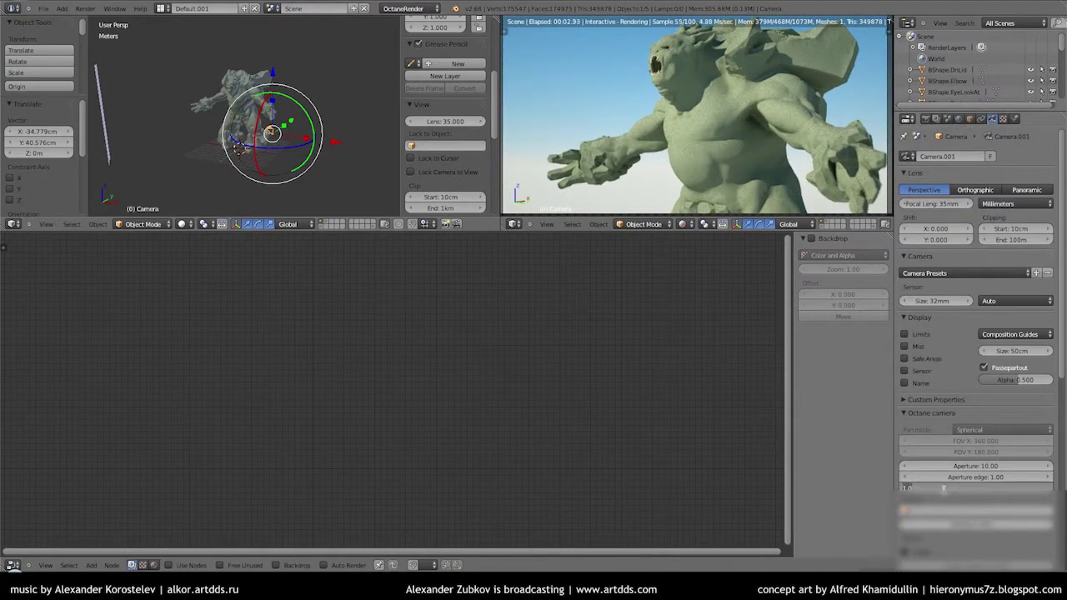
pyautogui.click(926, 119)
pyautogui.click(1025, 349)
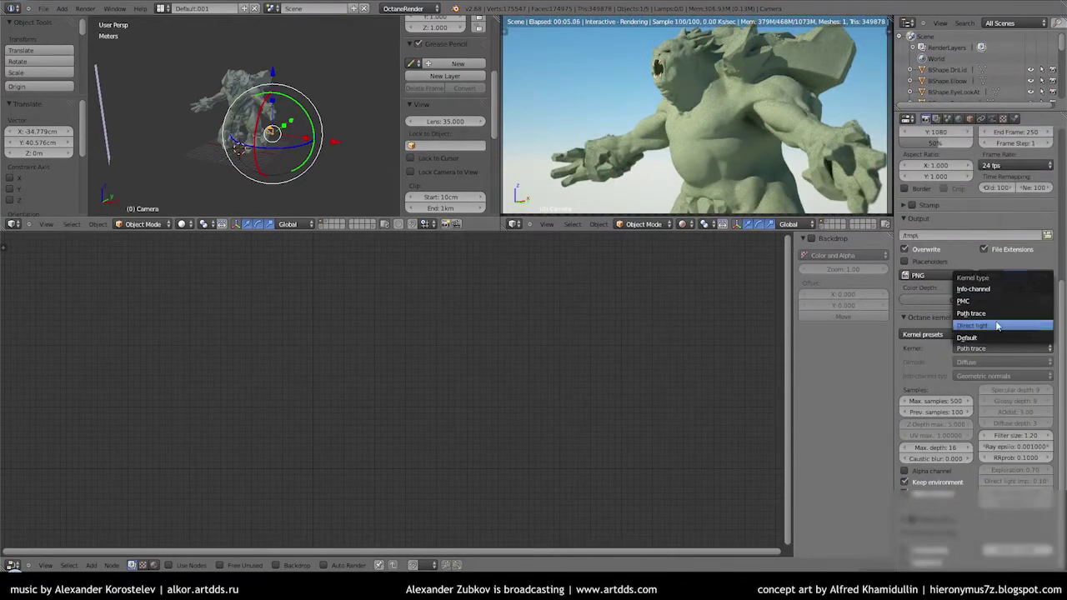
pyautogui.click(1017, 322)
# - Restart the Octane live render, then return the right view to solid shading
pyautogui.scroll(3)
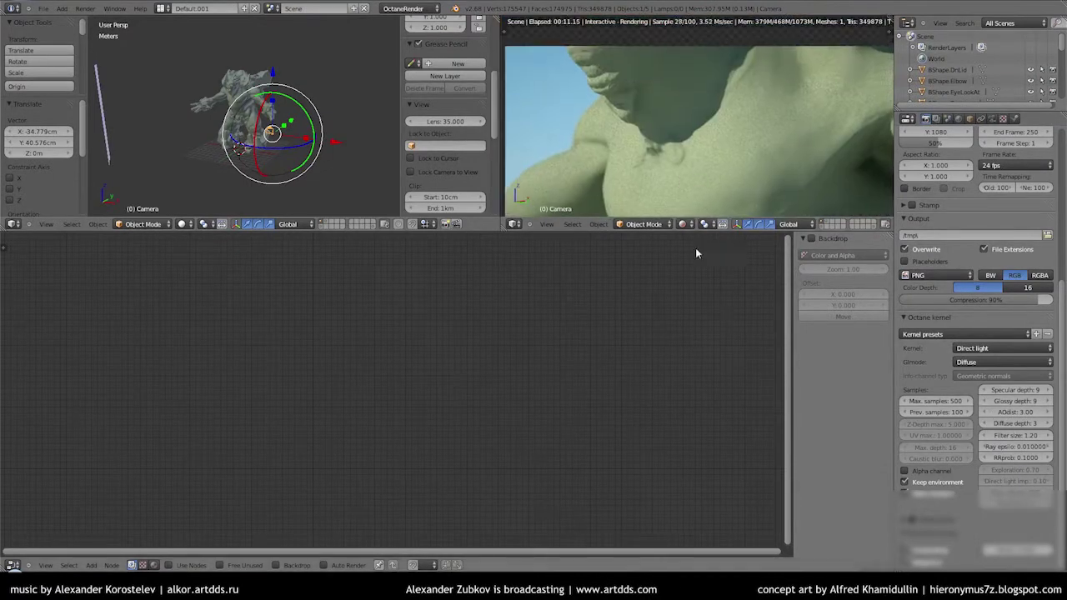
pyautogui.click(682, 223)
pyautogui.click(706, 154)
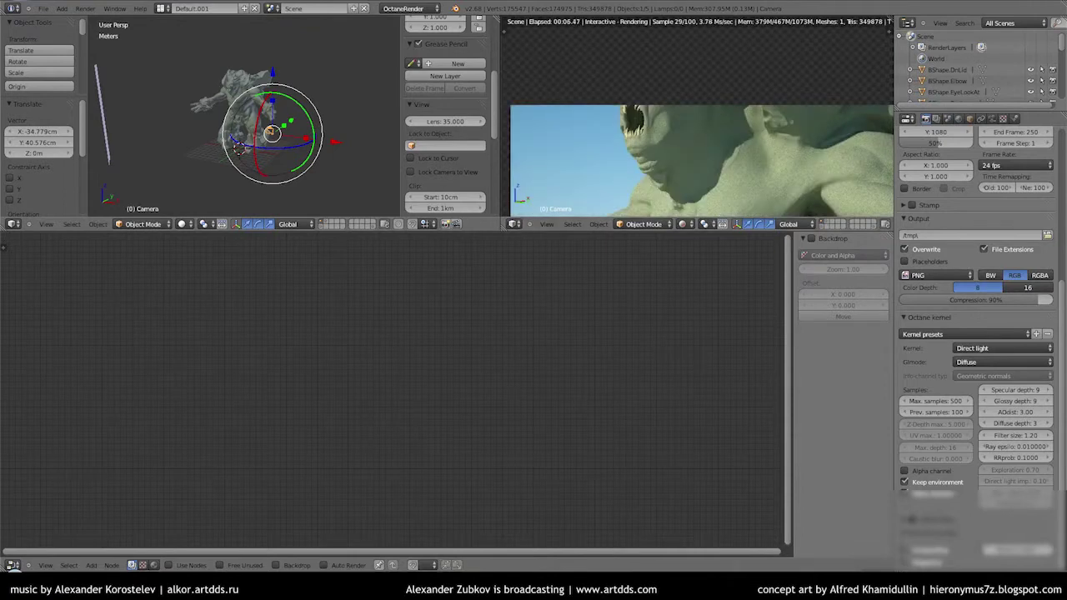
pyautogui.hotkey('shift', 'z')
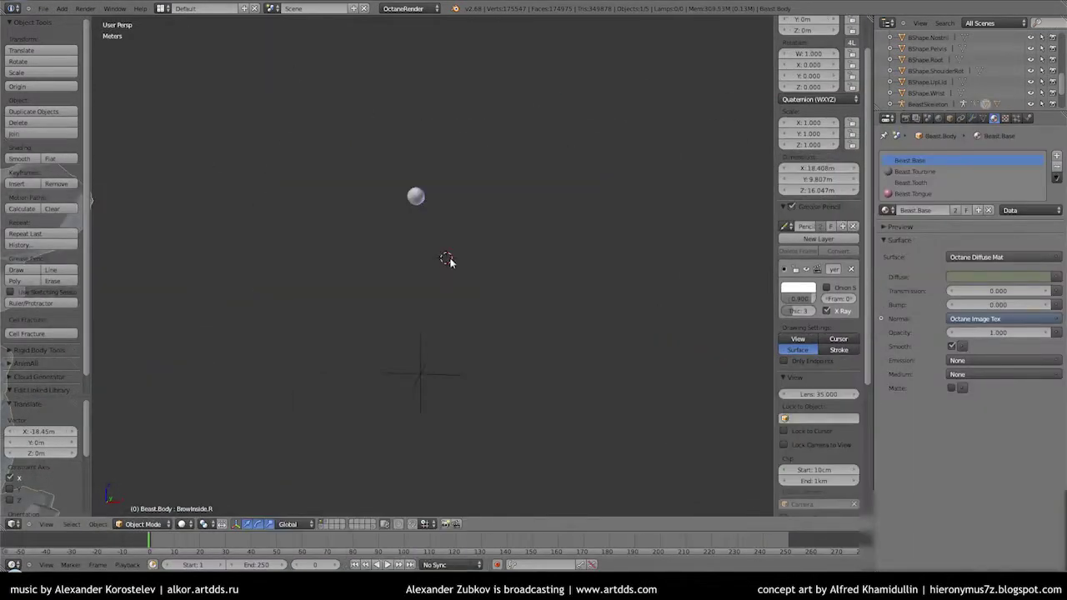
# - Select Beast.Body and frame the view on it
pyautogui.moveTo(550, 283); pyautogui.dragTo(494, 314)
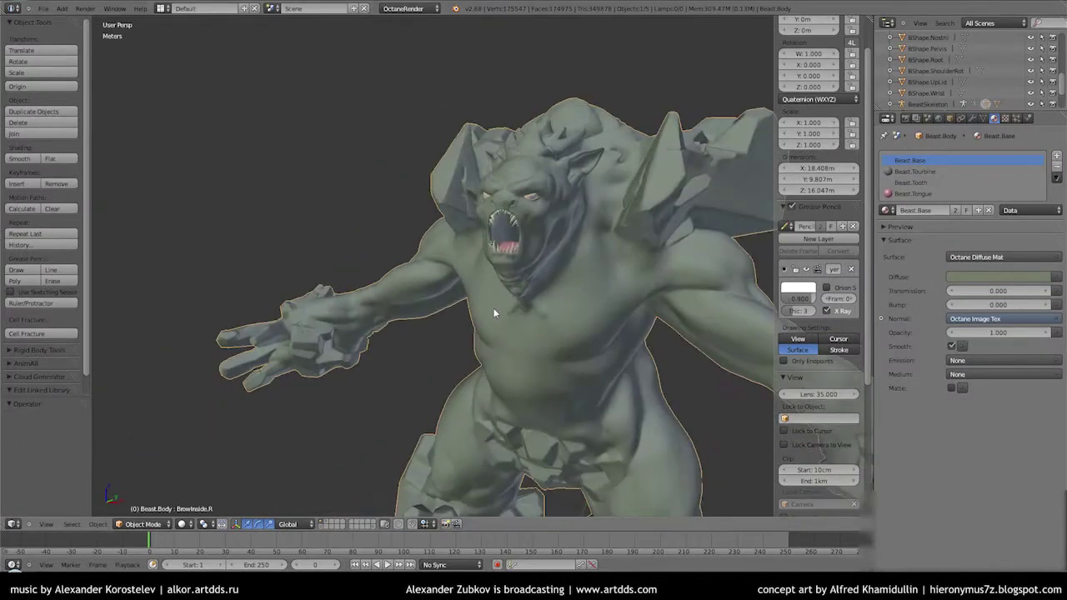
pyautogui.moveTo(453, 215); pyautogui.dragTo(458, 195)
pyautogui.rightClick(458, 150)
pyautogui.rightClick(450, 290)
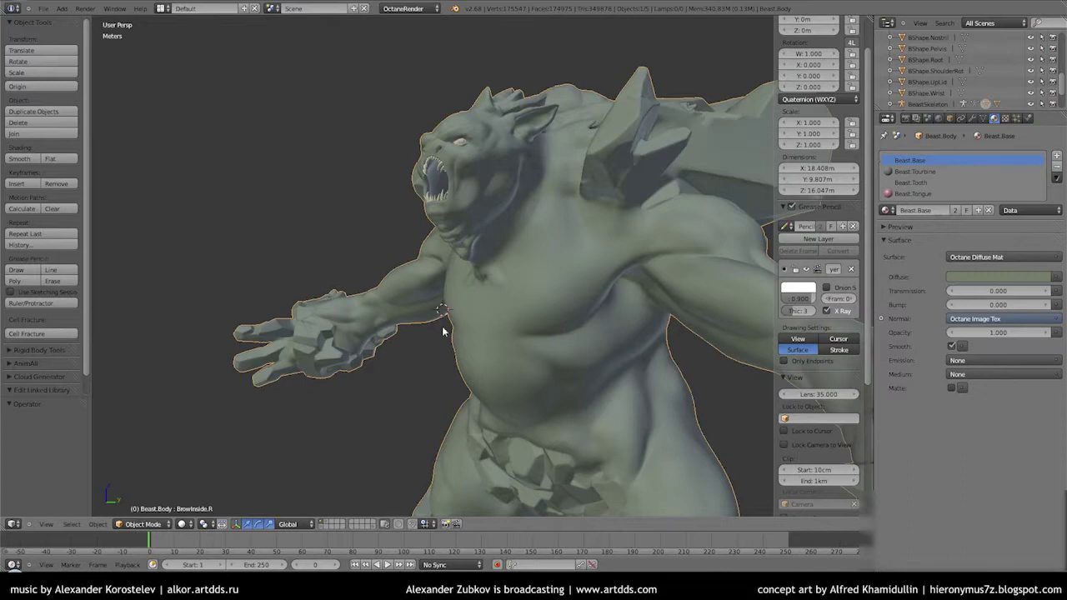
pyautogui.press('Home')
pyautogui.scroll(3)
pyautogui.moveTo(446, 333); pyautogui.dragTo(464, 381)
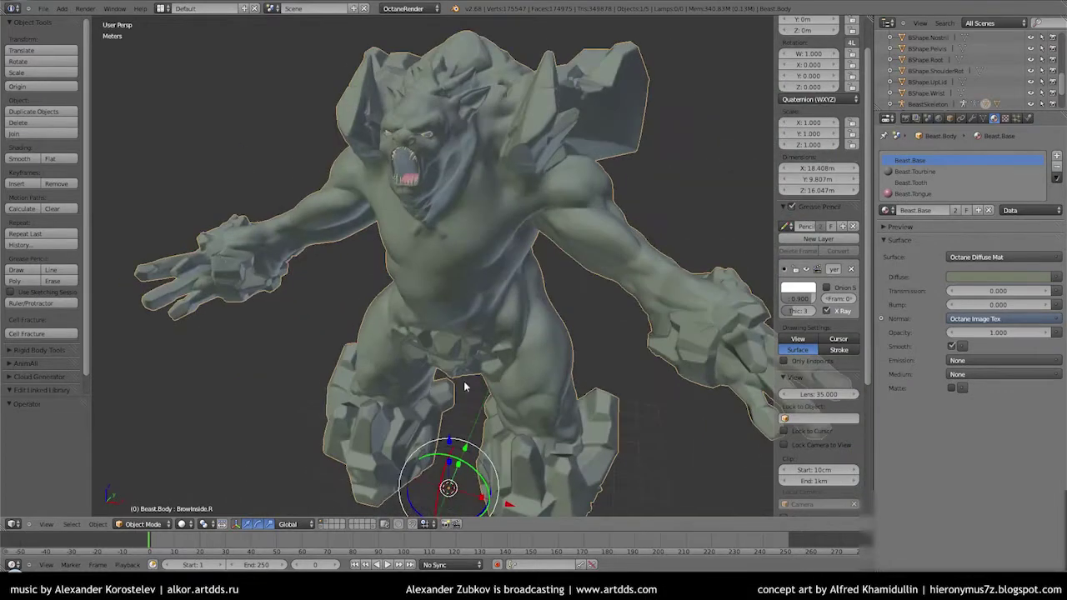
pyautogui.scroll(3)
# - Put the body into Texture Paint mode and switch to the UV Editing layout
pyautogui.click(1004, 118)
pyautogui.click(143, 453)
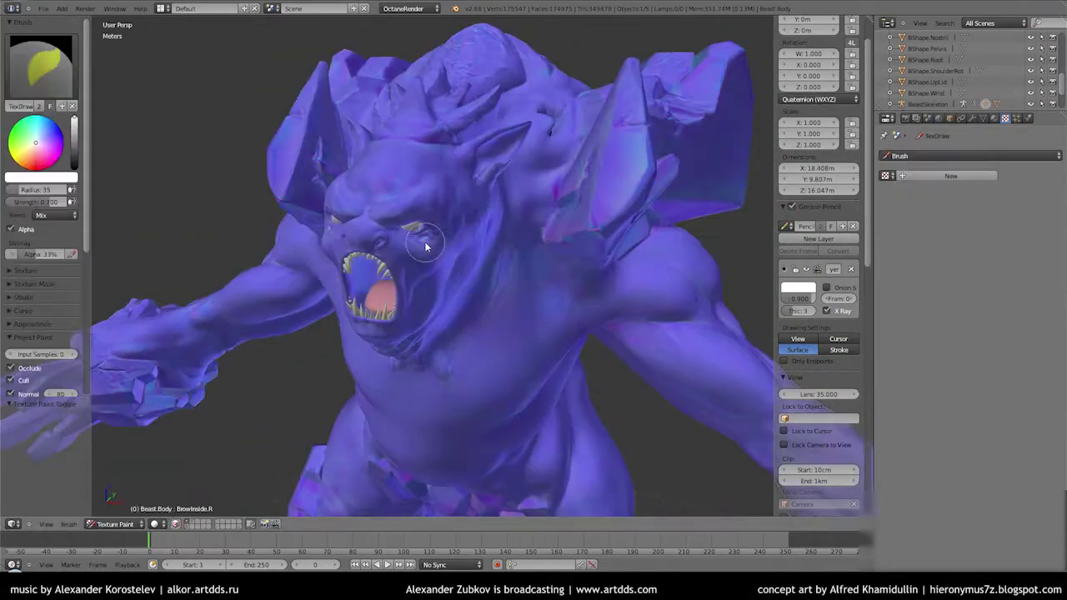
pyautogui.moveTo(467, 275); pyautogui.dragTo(507, 298)
pyautogui.click(196, 8)
pyautogui.click(202, 126)
# - Select all body faces, create a new black 2048×2048 image, and open User Preferences
pyautogui.press('Home')
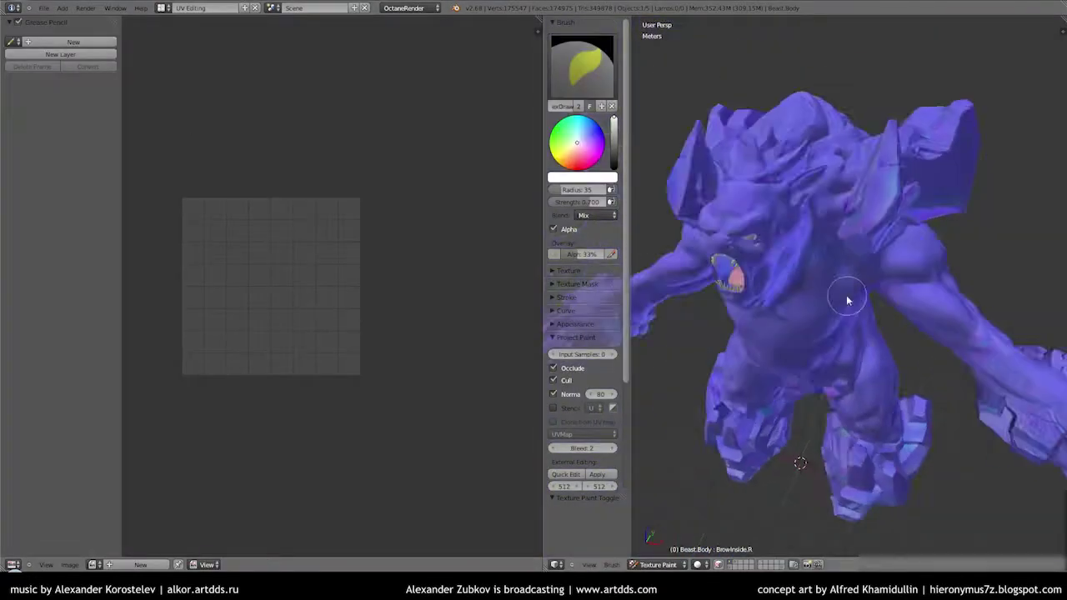
pyautogui.press('Tab')
pyautogui.press('a')
pyautogui.click(175, 564)
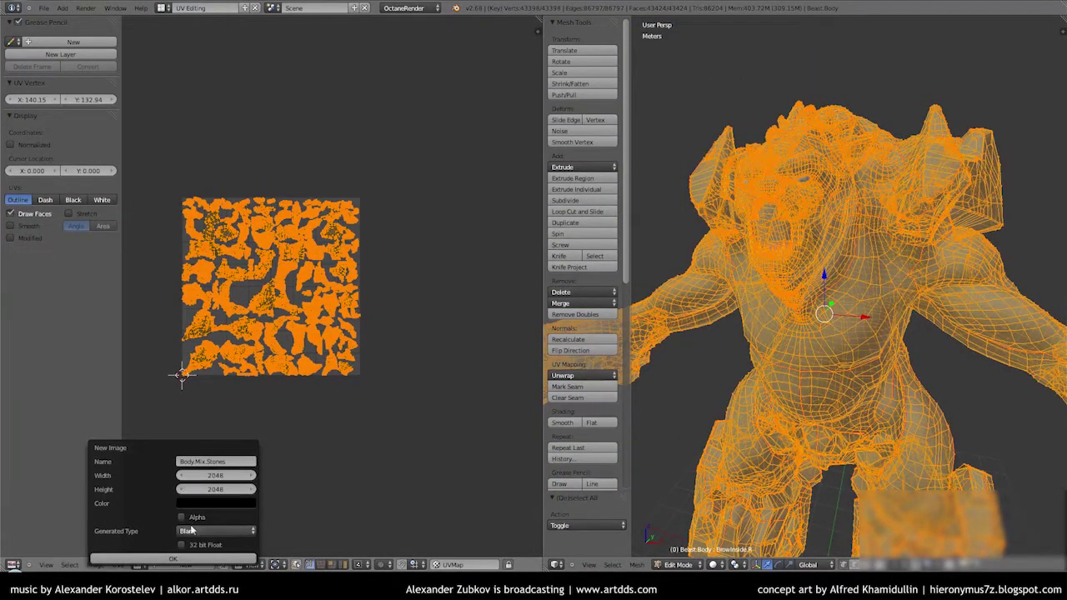
pyautogui.hotkey('ctrl', 'alt', 'u')
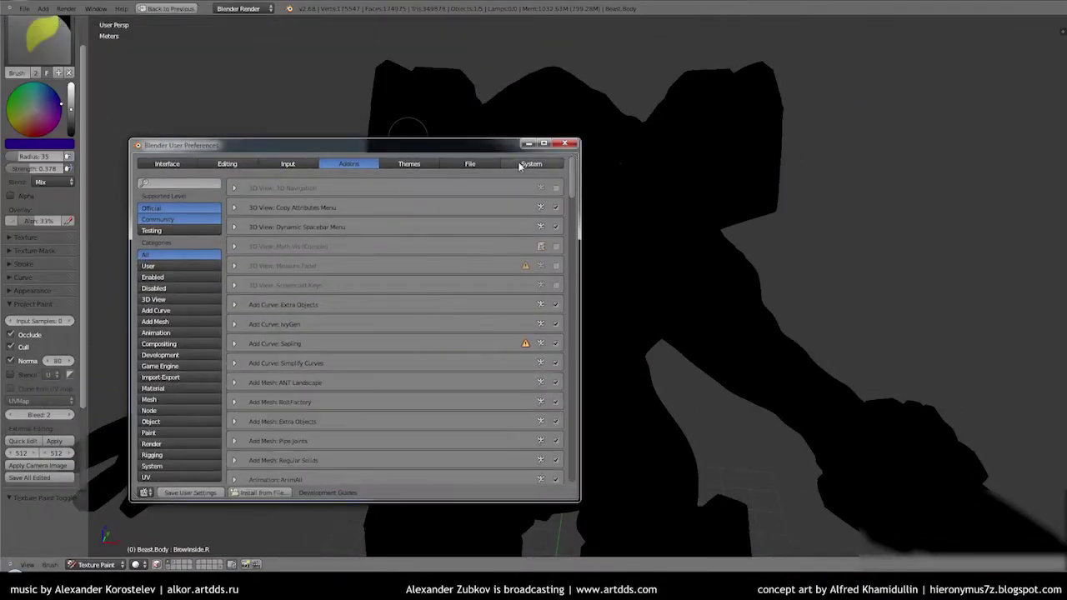
# - Browse the preference categories and close User Preferences
pyautogui.click(518, 164)
pyautogui.click(288, 164)
pyautogui.click(167, 164)
pyautogui.click(564, 143)
# - Show the view's properties sidebar and return the body to Object mode
pyautogui.scroll(-3)
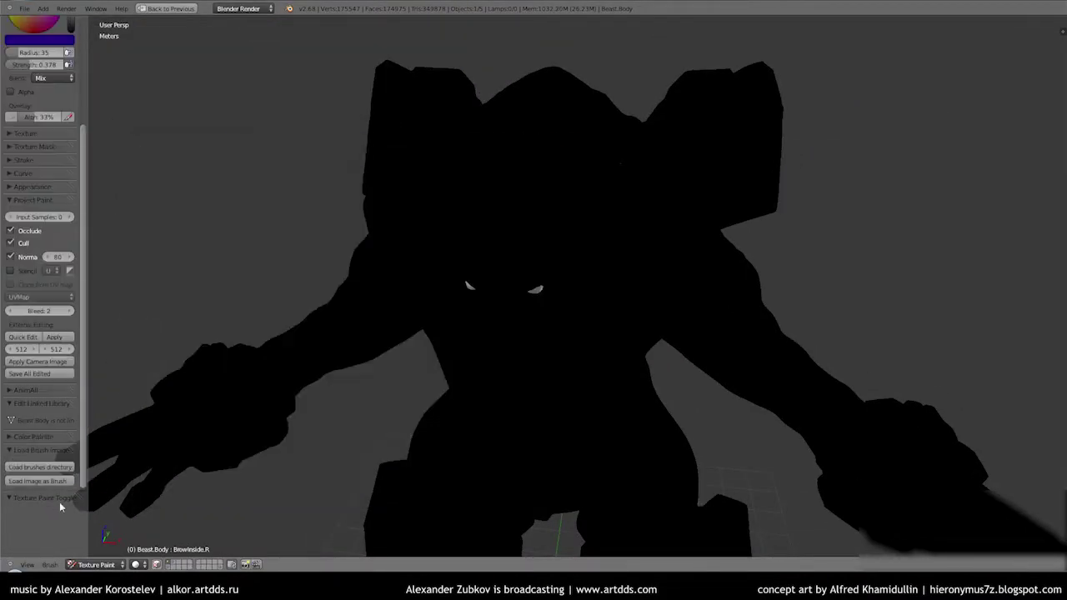
pyautogui.hotkey('ctrl', 'Right')
pyautogui.hotkey('ctrl', 'Left')
pyautogui.press('n')
pyautogui.moveTo(667, 275); pyautogui.dragTo(746, 309)
pyautogui.scroll(-3)
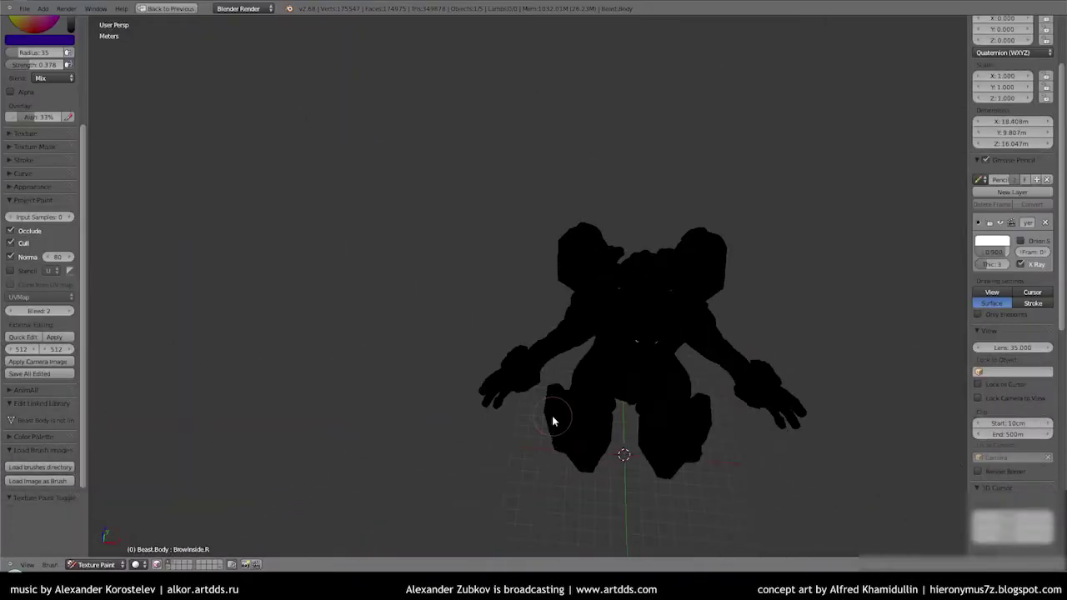
pyautogui.hotkey('ctrl', 'Tab')
pyautogui.press('Tab')
# - Add a camera to the scene with Shift+A
pyautogui.click(106, 489)
pyautogui.moveTo(500, 433); pyautogui.dragTo(530, 489)
pyautogui.hotkey('shift', 'a')
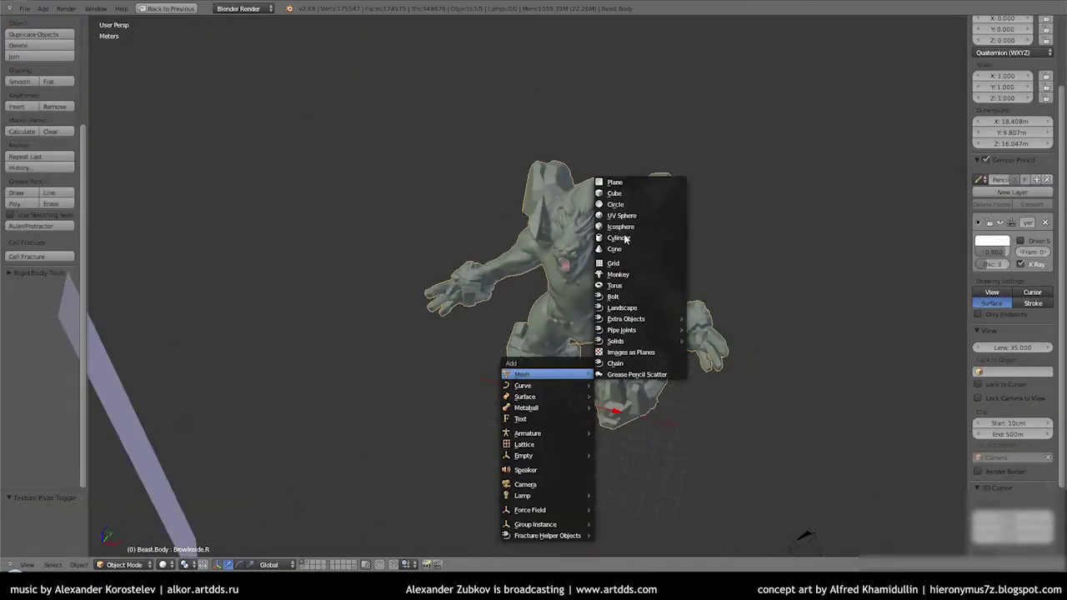
pyautogui.click(530, 484)
# - Reselect Beast.Body, re-enter Texture Paint, and set the paint colour to white
pyautogui.rightClick(568, 281)
pyautogui.hotkey('ctrl', 'Tab')
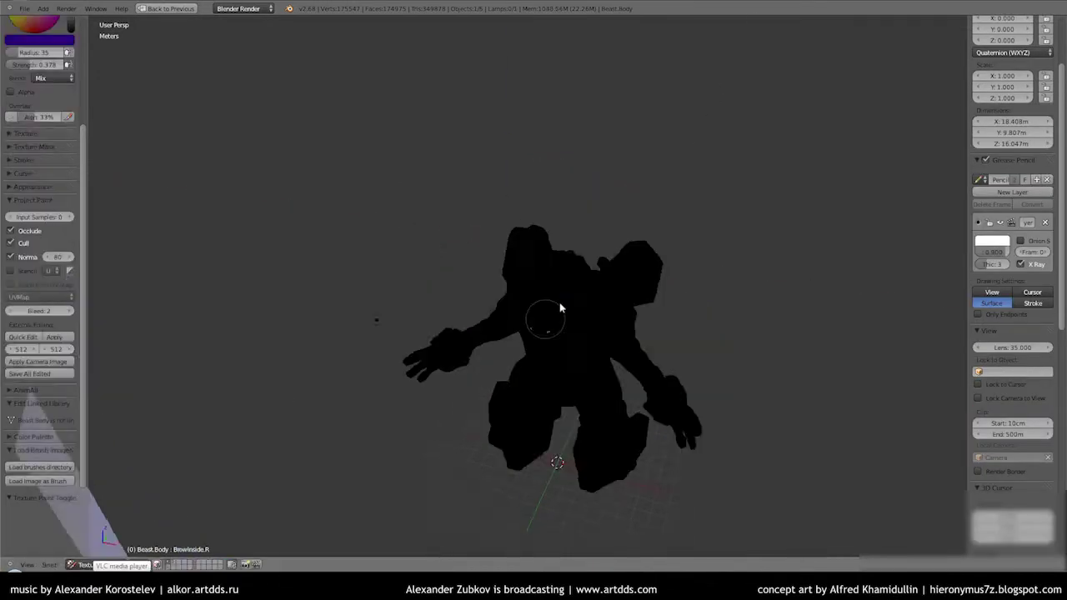
pyautogui.scroll(3)
pyautogui.moveTo(538, 401); pyautogui.dragTo(70, 143)
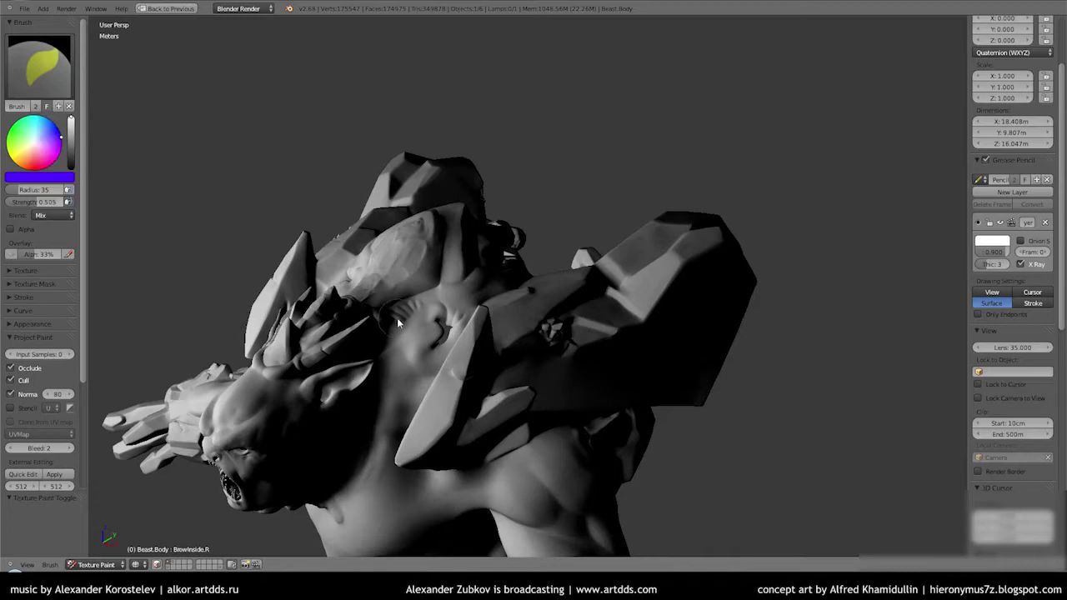
pyautogui.click(39, 177)
pyautogui.click(57, 65)
# - Paint white over the large shoulder rock and the upper rocks
pyautogui.moveTo(557, 340); pyautogui.dragTo(672, 280)
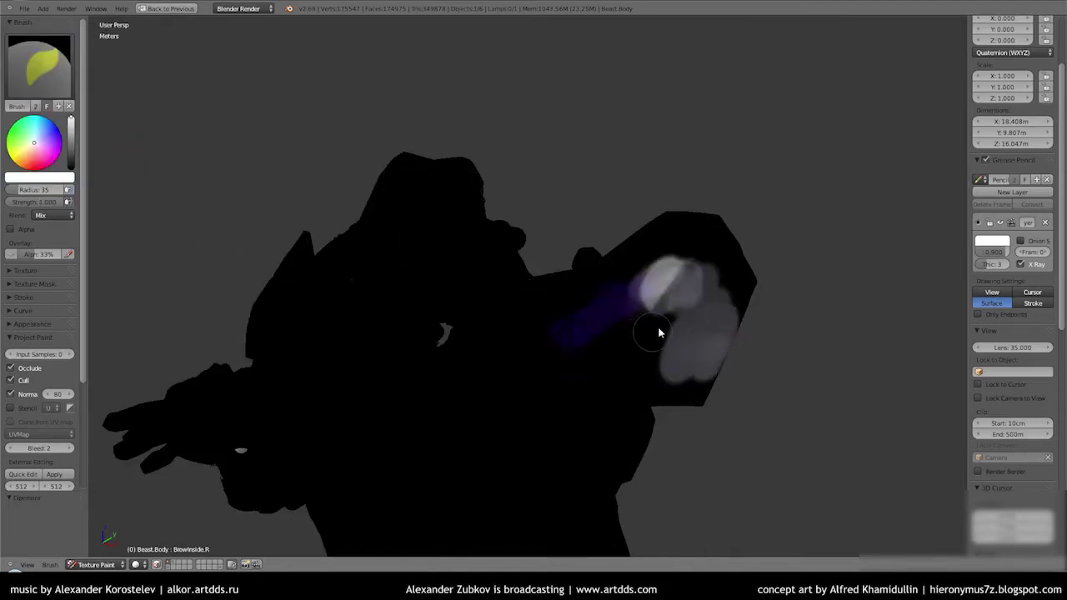
pyautogui.click(52, 215)
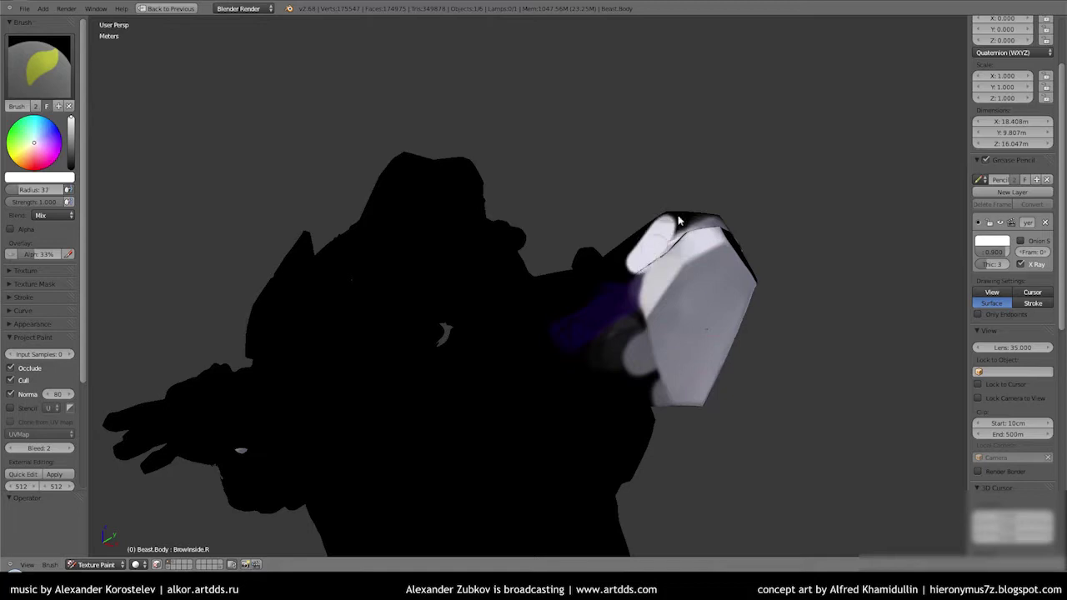
pyautogui.moveTo(666, 258); pyautogui.dragTo(681, 261)
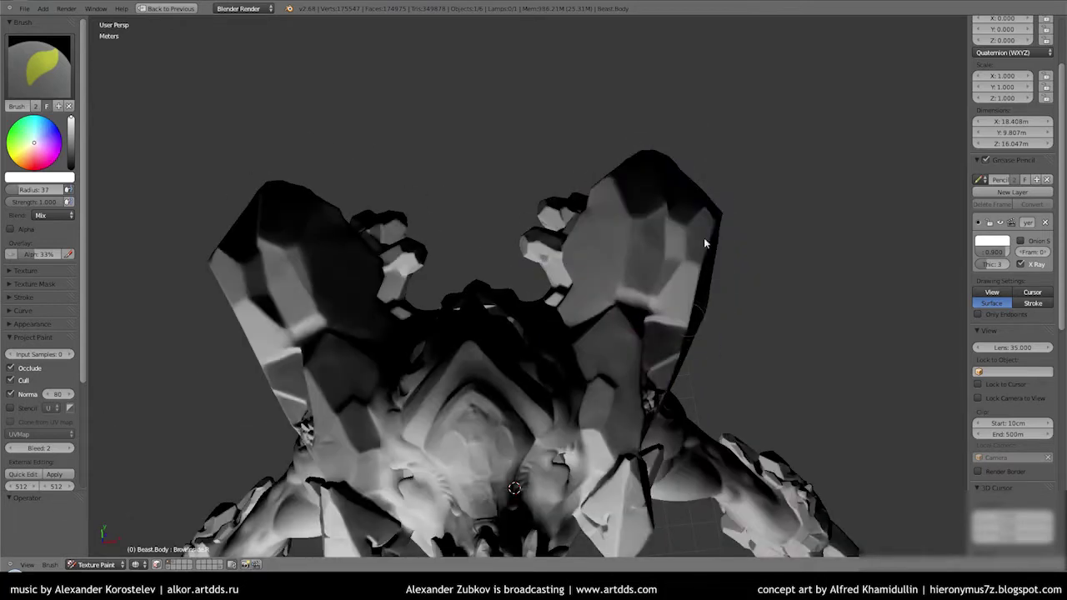
pyautogui.moveTo(775, 320); pyautogui.dragTo(572, 195)
pyautogui.moveTo(572, 195); pyautogui.dragTo(609, 184)
pyautogui.moveTo(609, 184); pyautogui.dragTo(396, 367)
# - Orbit down to the legs and feet, view from the front, and switch to UV Editing
pyautogui.moveTo(461, 411); pyautogui.dragTo(409, 336)
pyautogui.scroll(3)
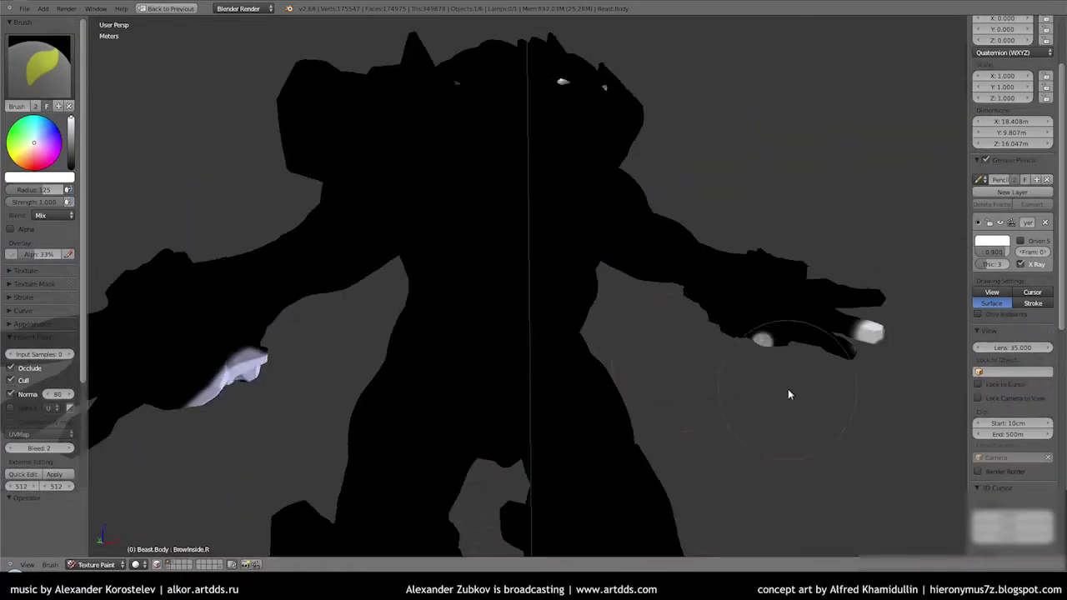
pyautogui.moveTo(790, 394); pyautogui.dragTo(442, 501)
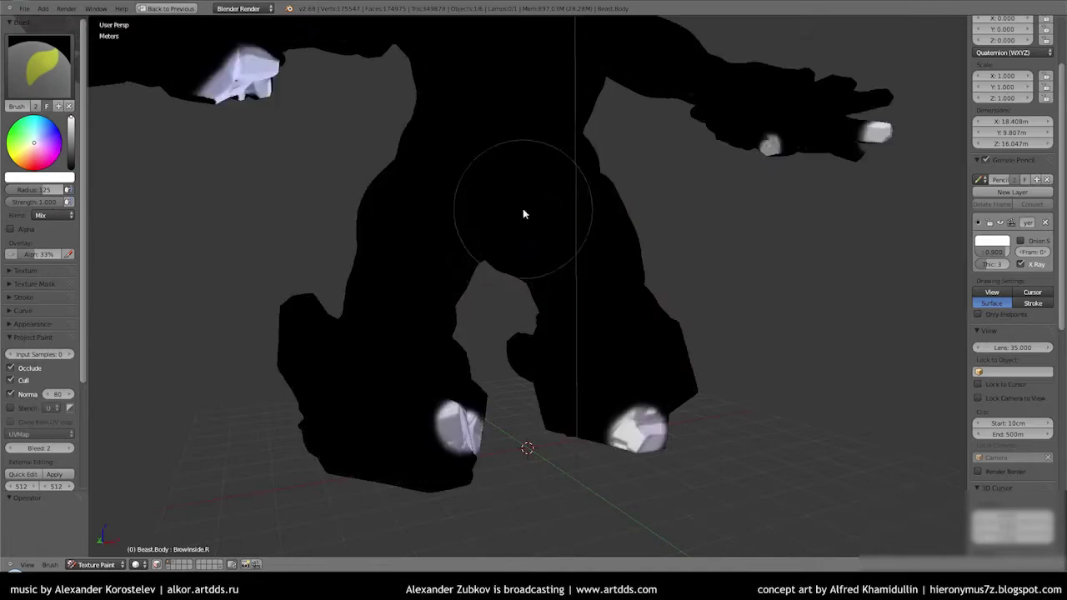
pyautogui.press('KP_1')
pyautogui.hotkey('ctrl', 'Up')
# - Maximize the UV image editor and brush a first white stroke across the rock islands
pyautogui.scroll(3)
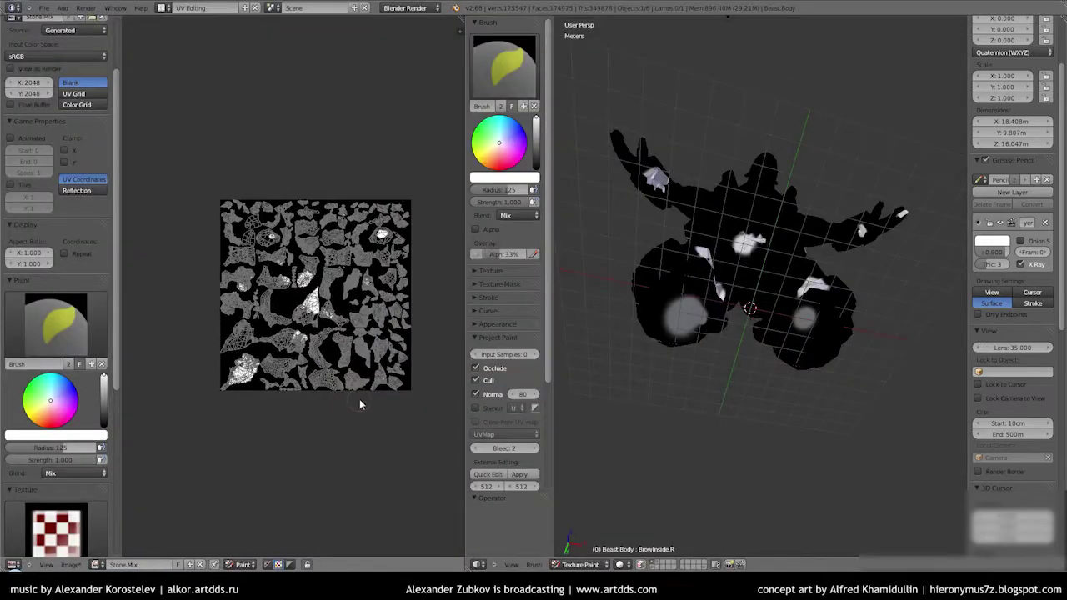
pyautogui.hotkey('ctrl', 'Up')
pyautogui.scroll(3)
pyautogui.scroll(3)
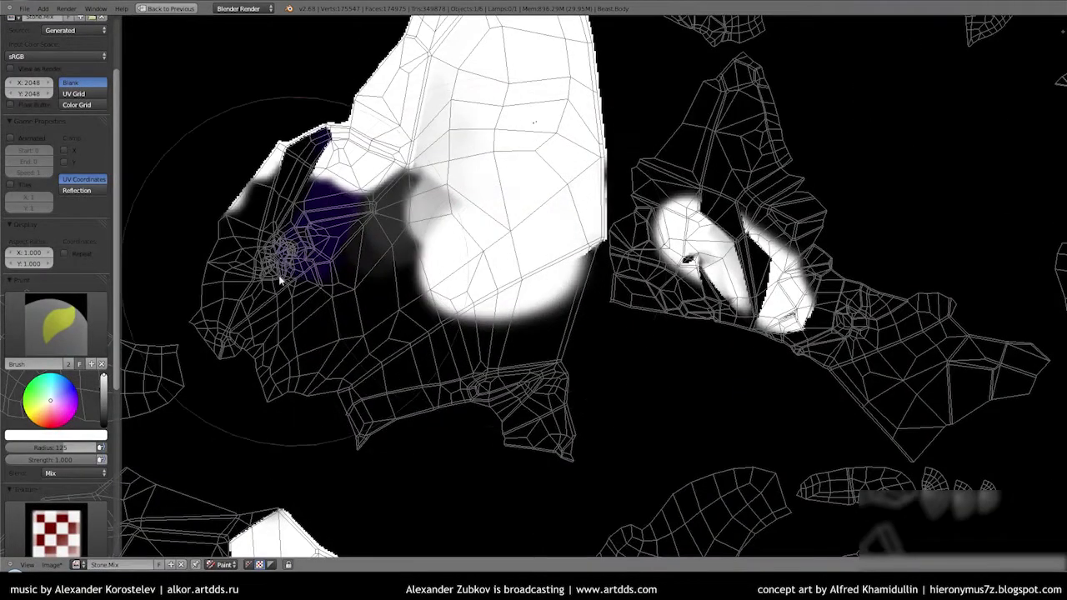
pyautogui.scroll(-3)
pyautogui.moveTo(295, 265); pyautogui.dragTo(467, 236)
pyautogui.moveTo(442, 254); pyautogui.dragTo(349, 245)
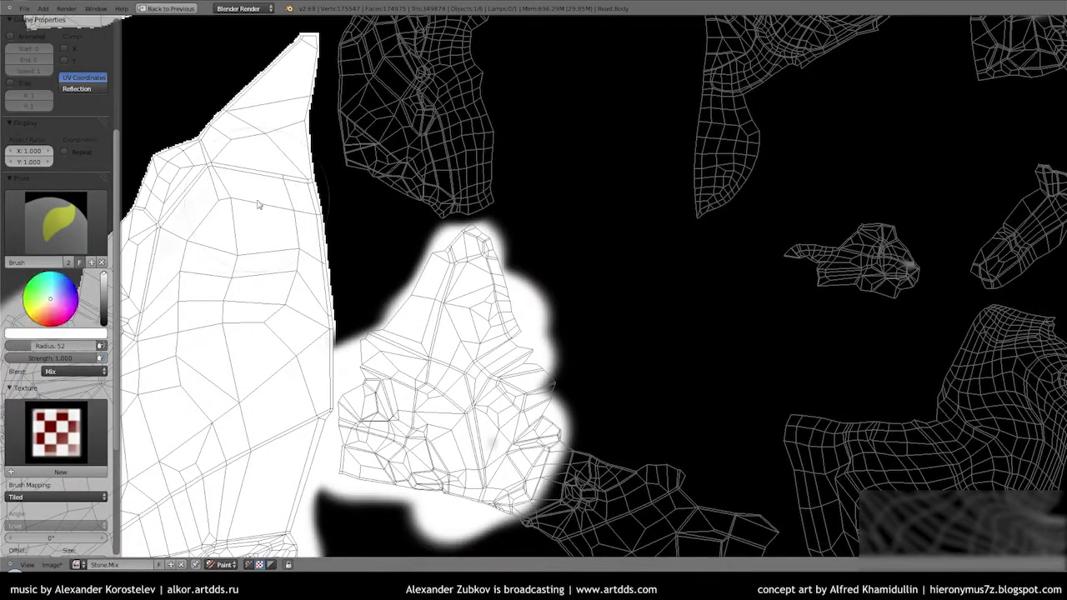
# - Zoom in and paint white over the upper part of the next rock island
pyautogui.scroll(3)
pyautogui.scroll(-3)
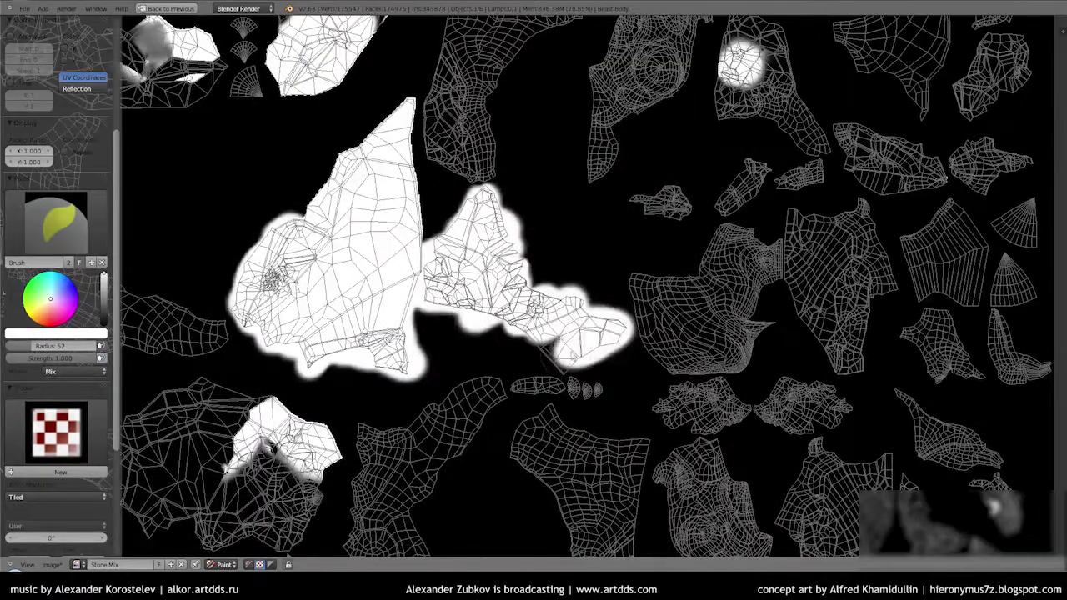
pyautogui.scroll(3)
pyautogui.scroll(-3)
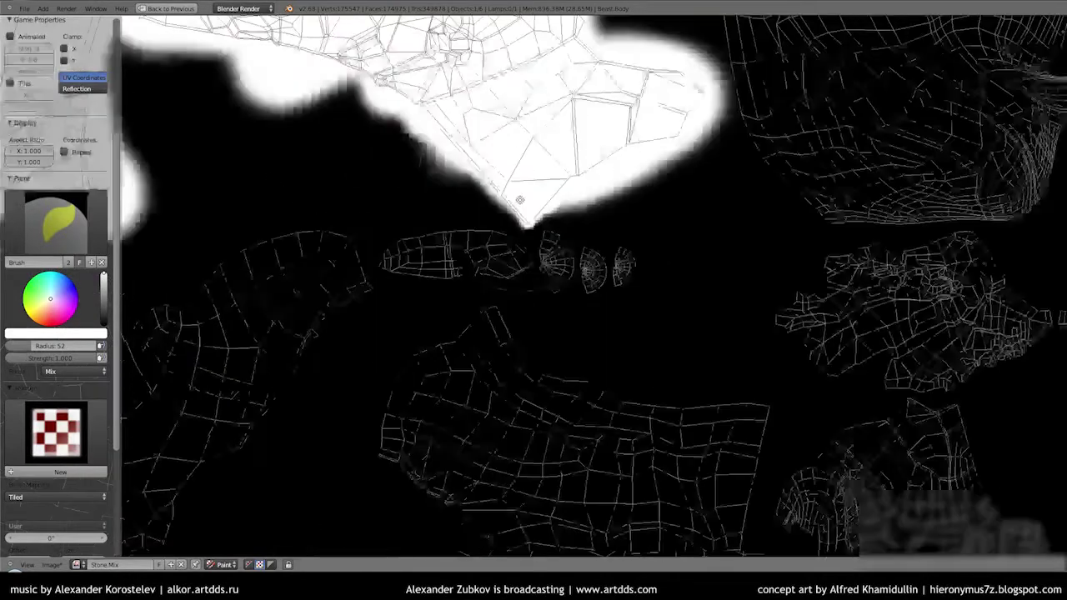
pyautogui.scroll(3)
pyautogui.scroll(3)
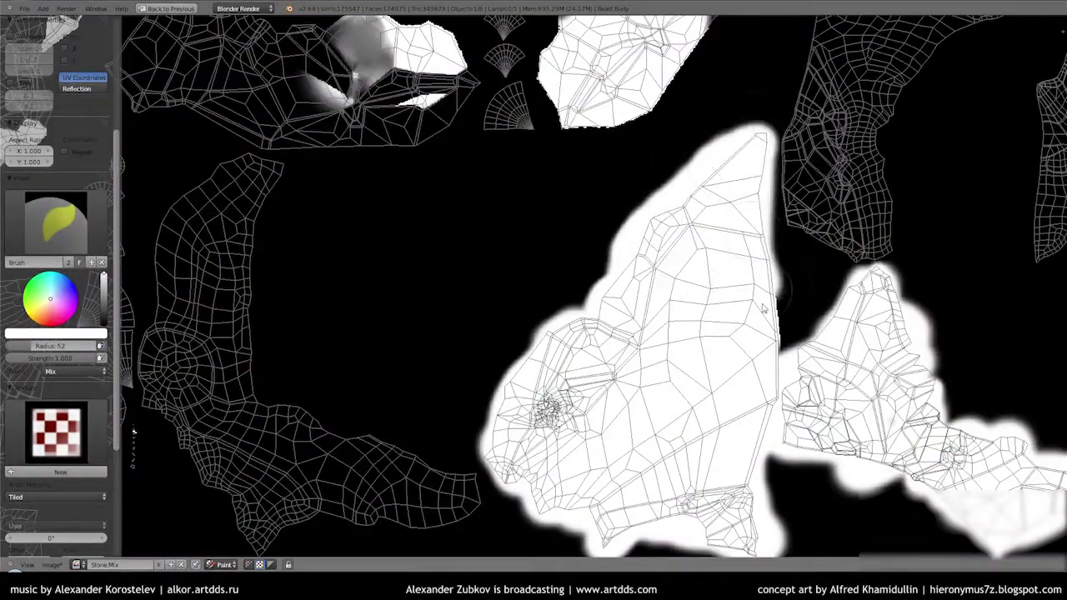
pyautogui.scroll(3)
pyautogui.moveTo(590, 179); pyautogui.dragTo(667, 133)
pyautogui.moveTo(583, 134); pyautogui.dragTo(567, 263)
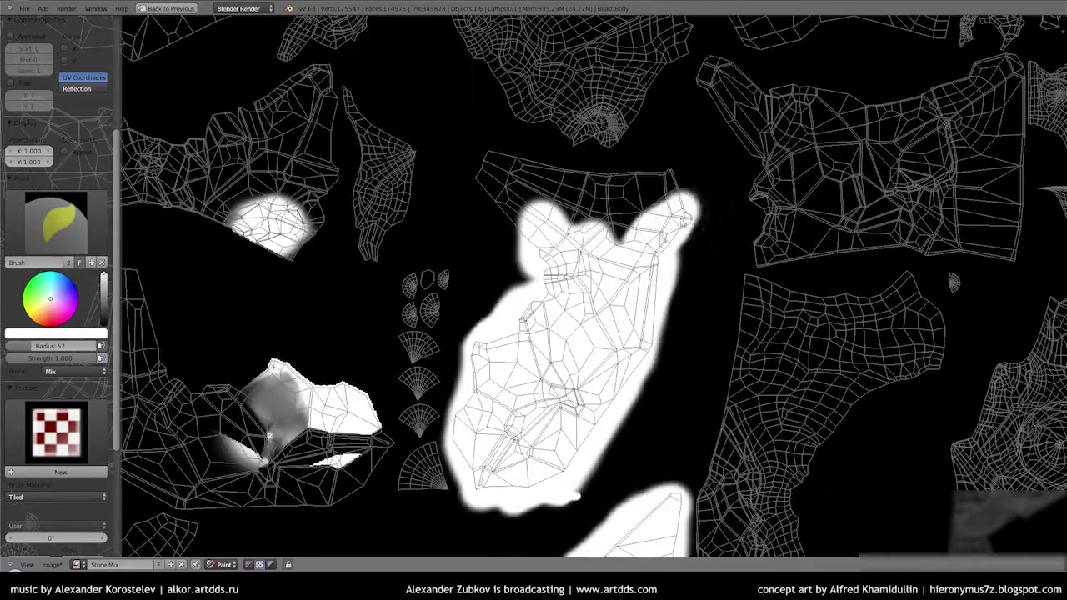
pyautogui.scroll(3)
pyautogui.moveTo(617, 298); pyautogui.dragTo(968, 321)
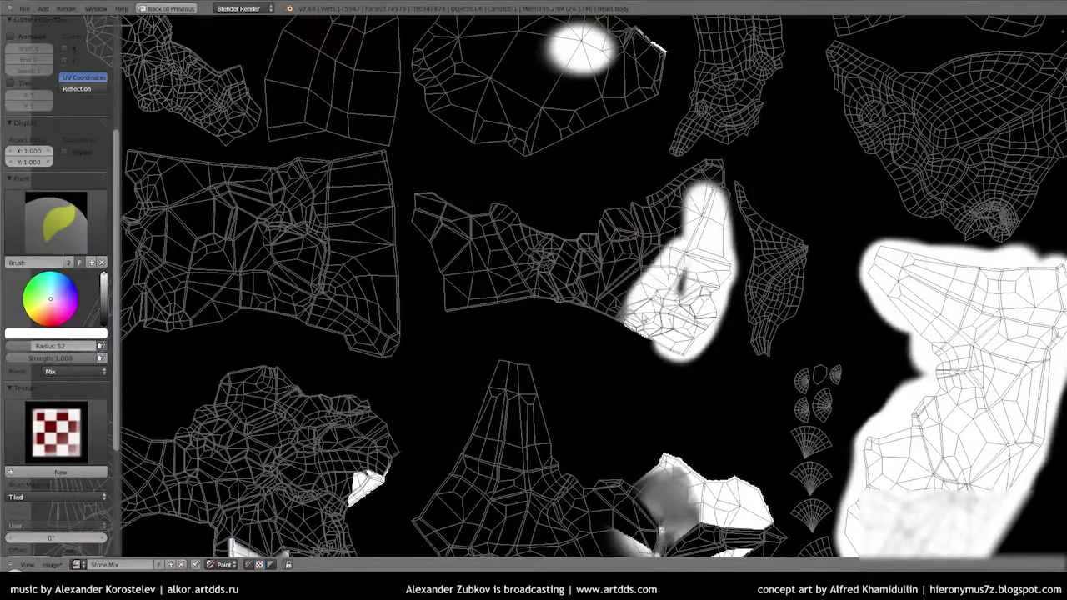
# - Fill the island's middle, upper-right lobe, lower part and dark triangular area with white
pyautogui.moveTo(457, 275); pyautogui.dragTo(676, 208)
pyautogui.scroll(3)
pyautogui.moveTo(701, 117); pyautogui.dragTo(659, 392)
pyautogui.scroll(-3)
pyautogui.scroll(3)
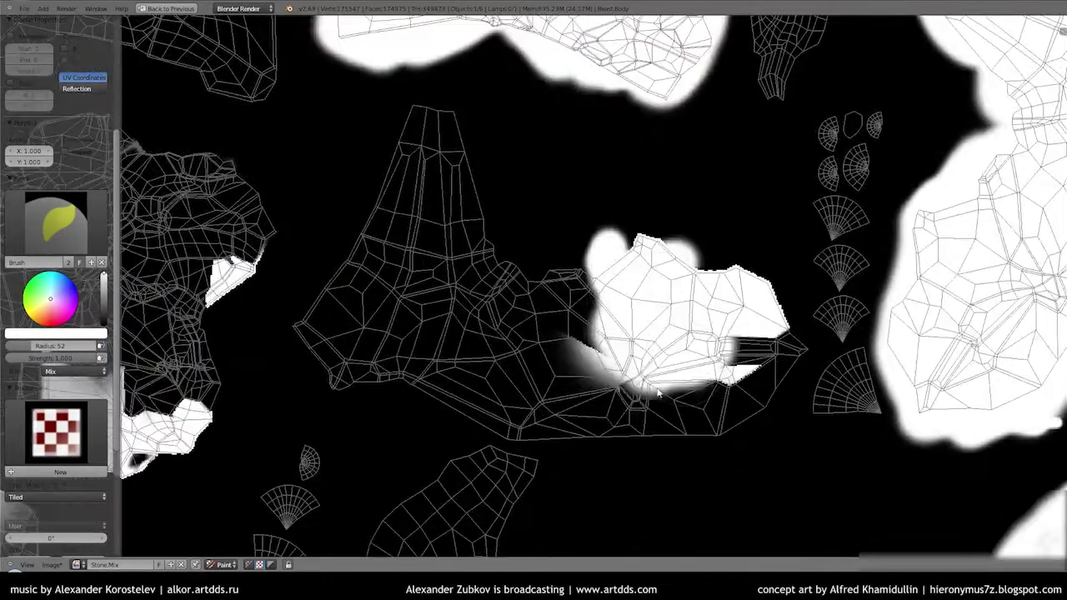
pyautogui.moveTo(569, 286); pyautogui.dragTo(632, 377)
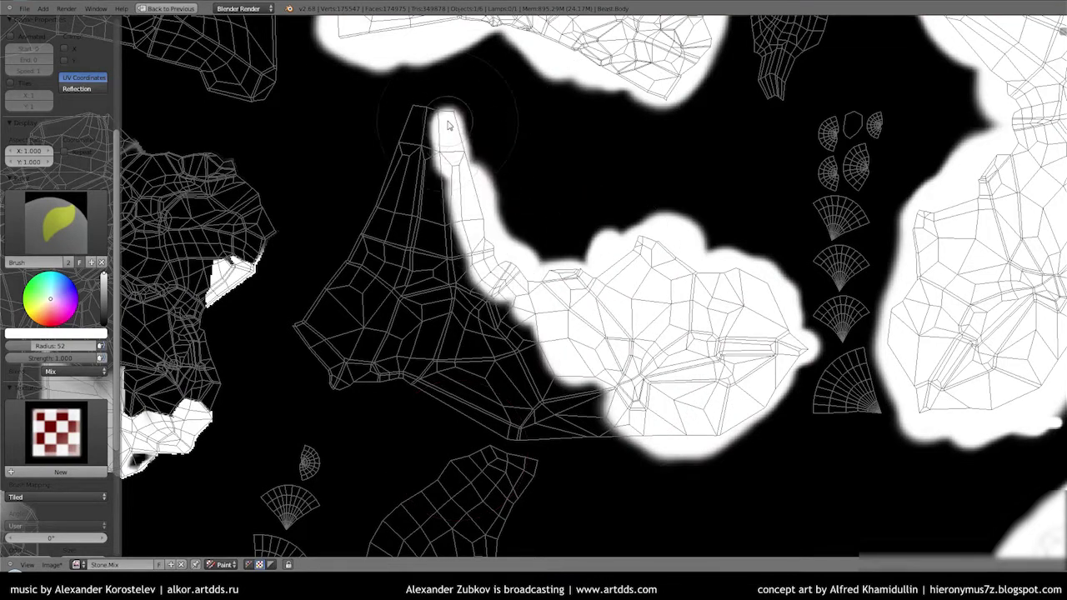
pyautogui.moveTo(447, 125); pyautogui.dragTo(529, 361)
pyautogui.moveTo(528, 361); pyautogui.dragTo(511, 248)
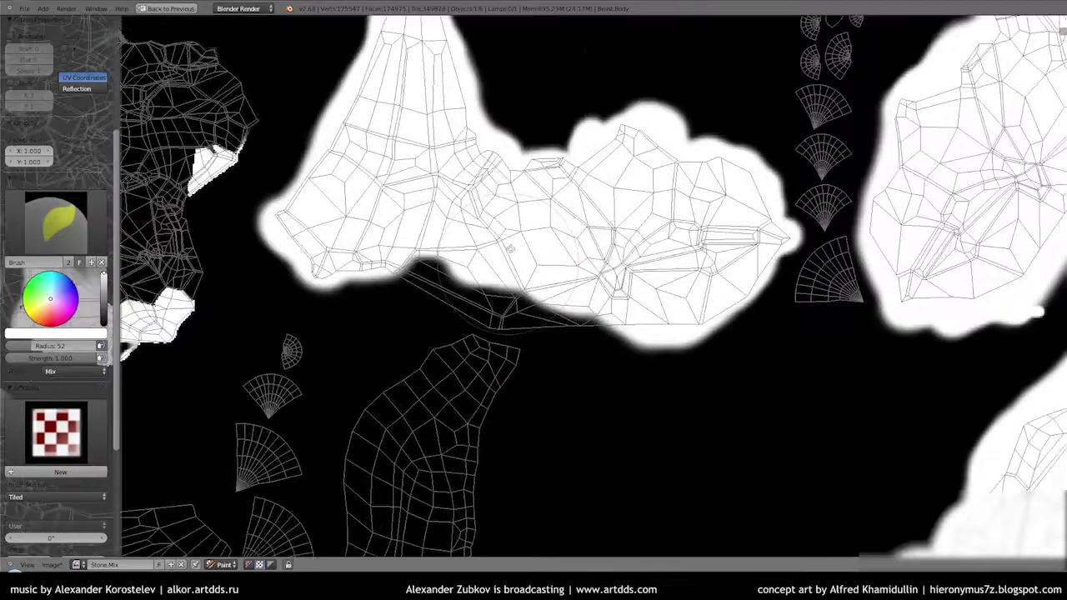
pyautogui.scroll(3)
pyautogui.moveTo(476, 263); pyautogui.dragTo(362, 117)
# - Paint the small island and the island left of the fan pieces white
pyautogui.scroll(-3)
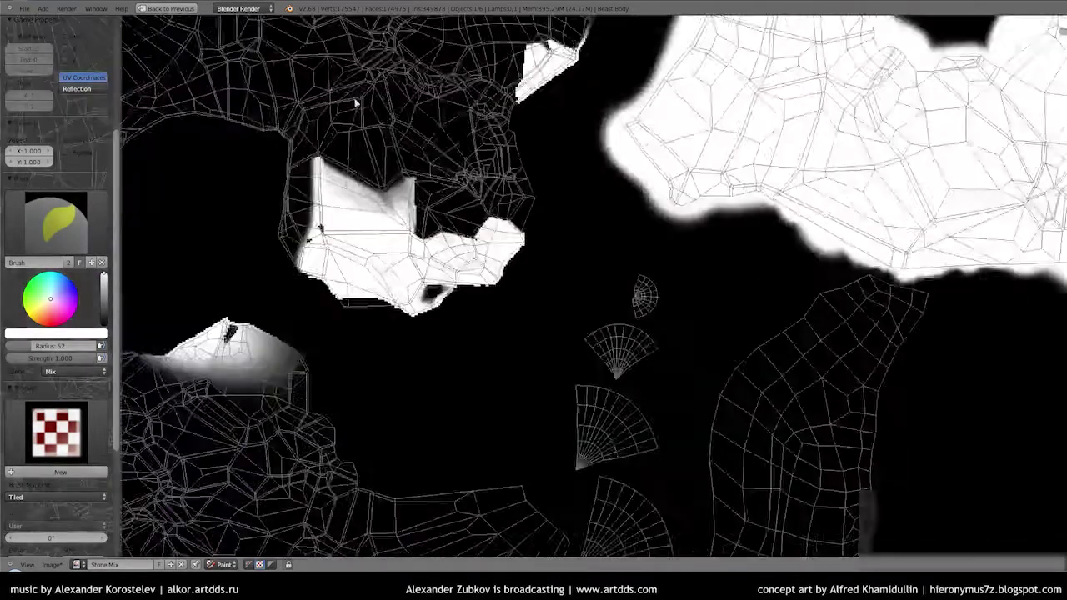
pyautogui.scroll(-3)
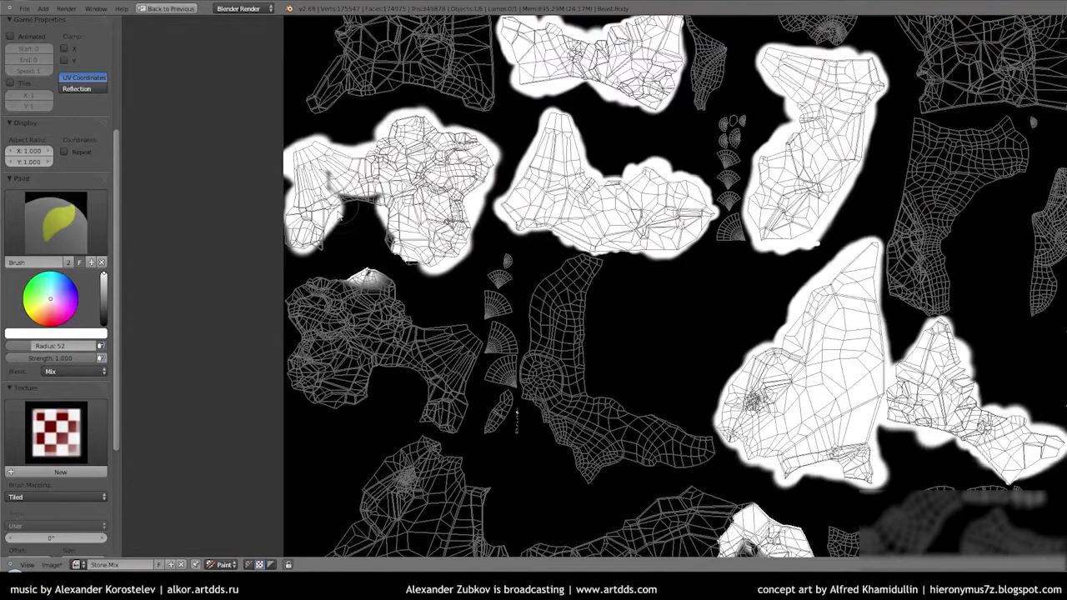
pyautogui.moveTo(339, 256); pyautogui.dragTo(299, 331)
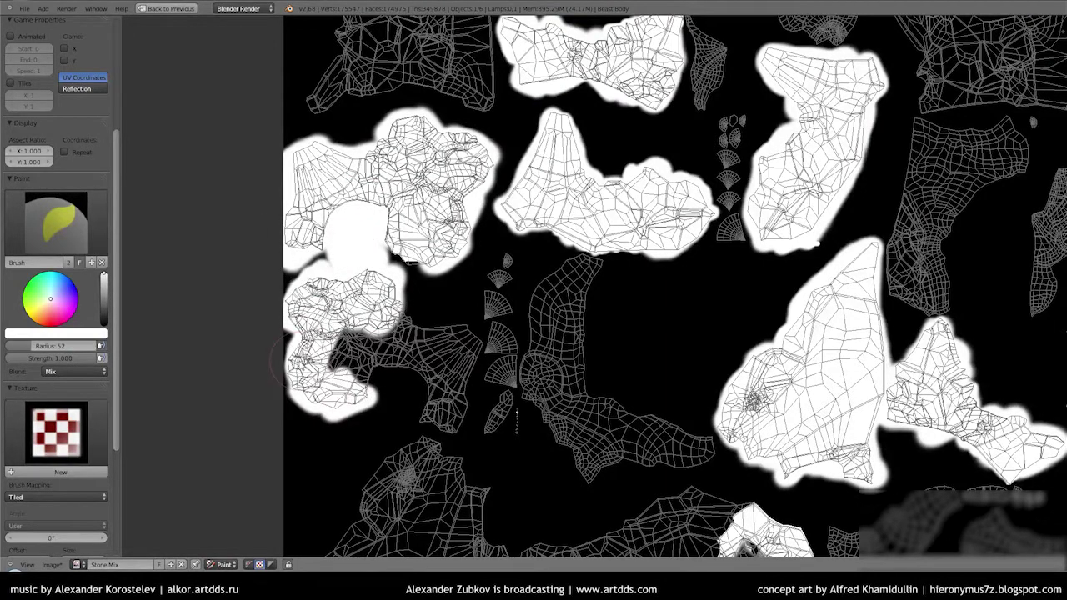
pyautogui.scroll(3)
pyautogui.moveTo(448, 226); pyautogui.dragTo(333, 357)
pyautogui.moveTo(357, 429); pyautogui.dragTo(397, 306)
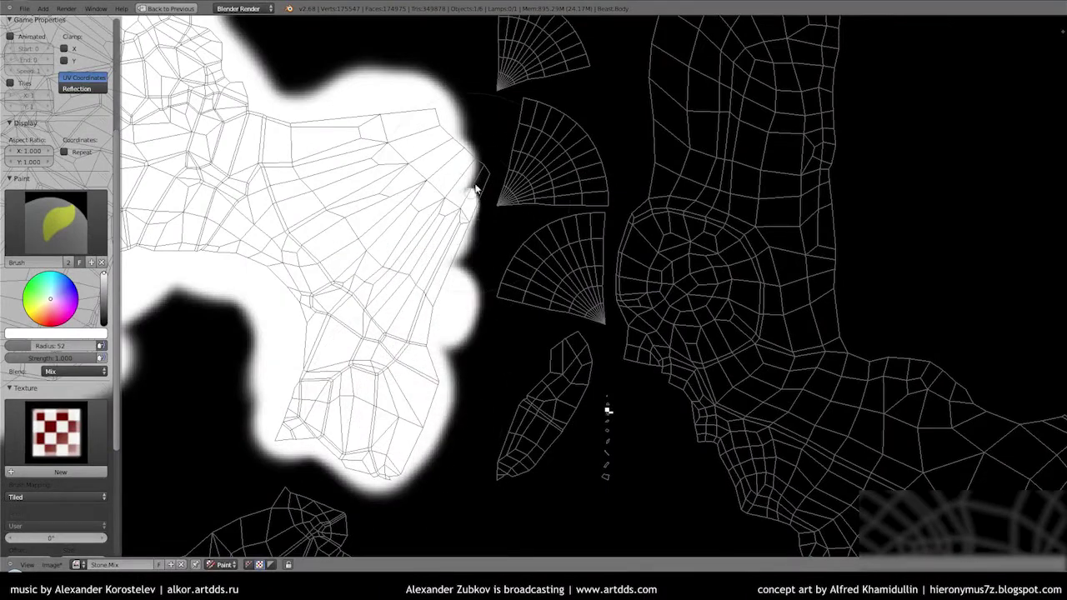
pyautogui.scroll(-3)
pyautogui.scroll(-3)
pyautogui.scroll(3)
pyautogui.scroll(3)
# - Cover two more islands in white, including the black hole inside one of them
pyautogui.moveTo(529, 179); pyautogui.dragTo(446, 219)
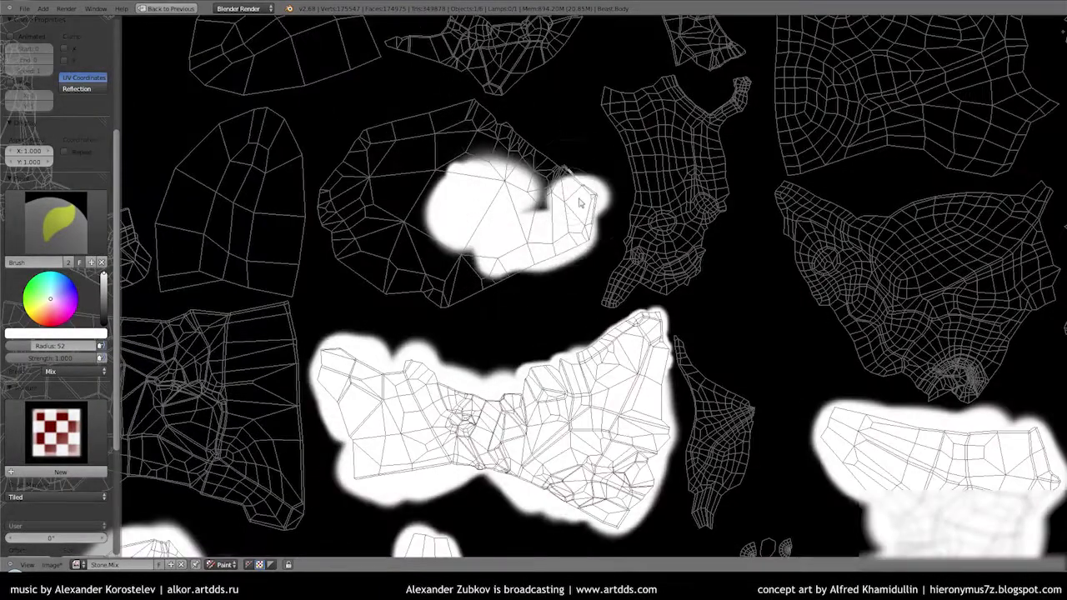
pyautogui.moveTo(581, 203); pyautogui.dragTo(481, 107)
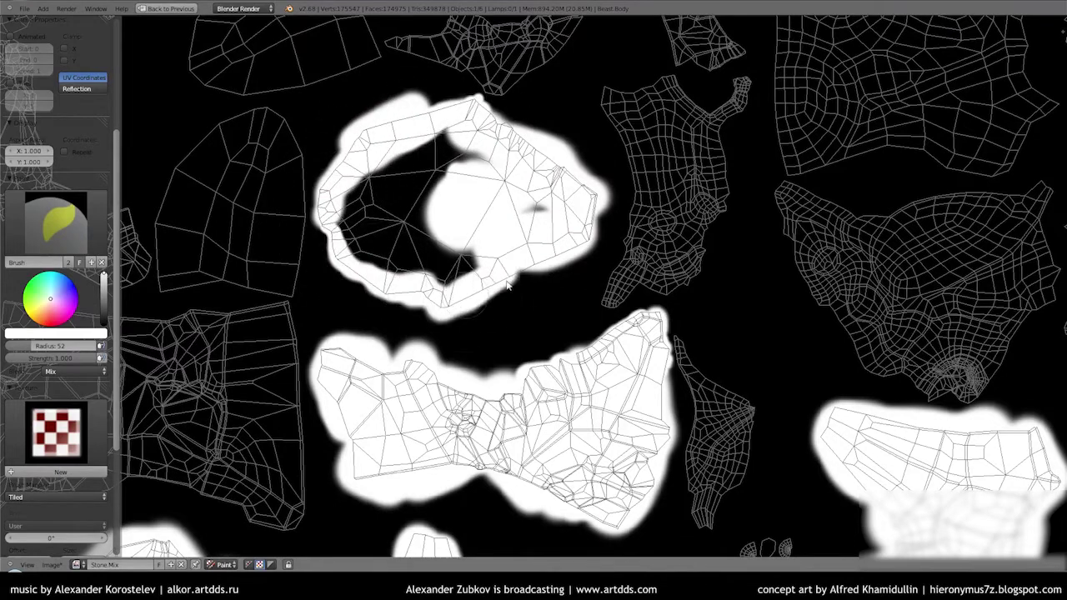
pyautogui.scroll(3)
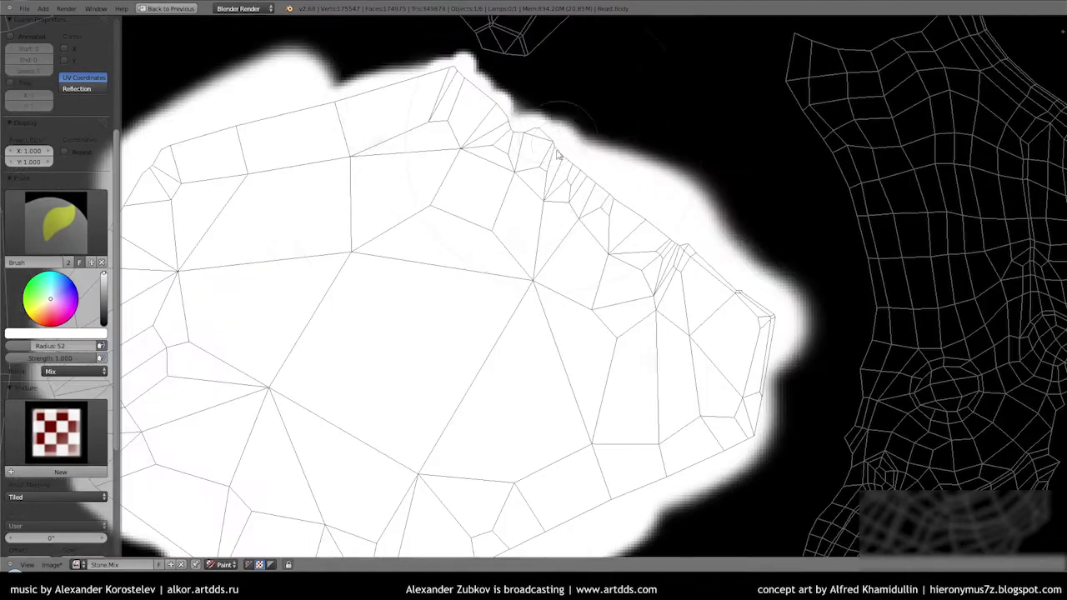
pyautogui.scroll(-3)
pyautogui.scroll(3)
pyautogui.moveTo(500, 292); pyautogui.dragTo(568, 226)
pyautogui.moveTo(609, 359); pyautogui.dragTo(232, 309)
pyautogui.moveTo(375, 349); pyautogui.dragTo(500, 232)
pyautogui.scroll(3)
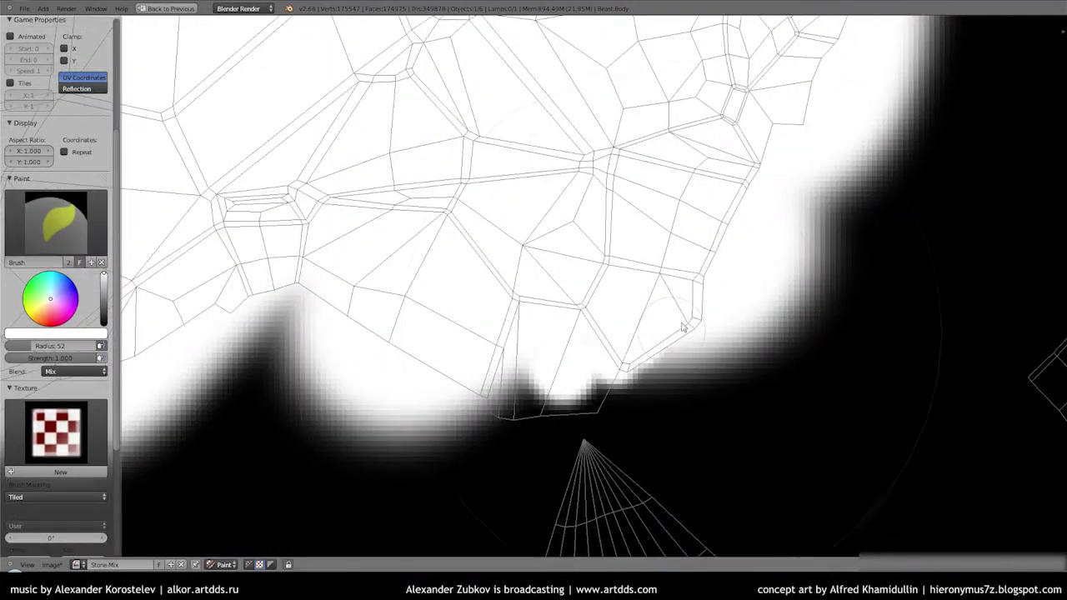
# - Paint white along the island's lower edge, top, left edge and right edge
pyautogui.moveTo(604, 381); pyautogui.dragTo(341, 272)
pyautogui.scroll(-3)
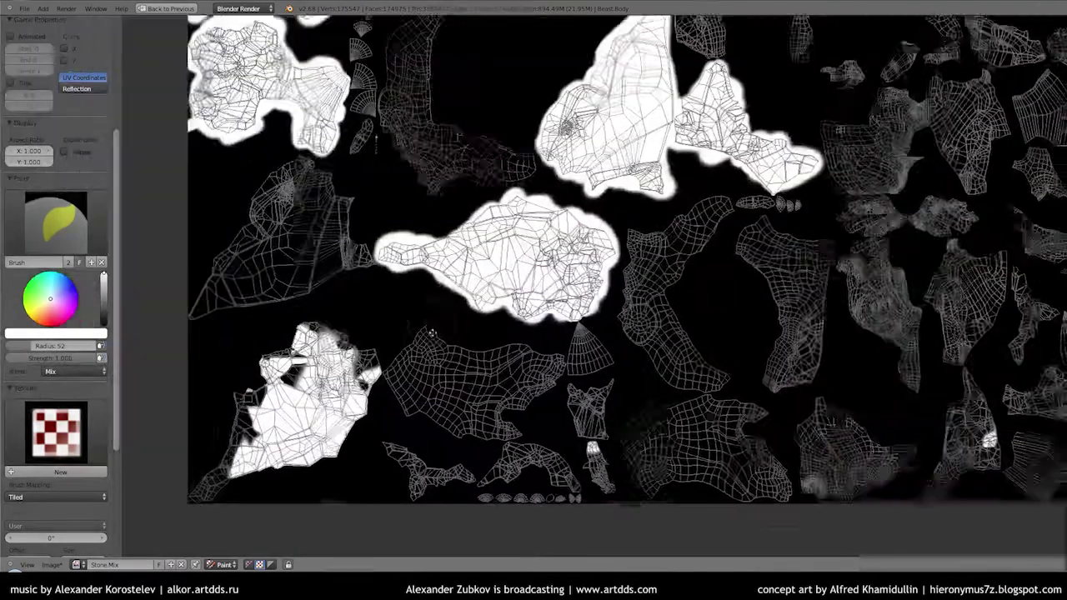
pyautogui.scroll(3)
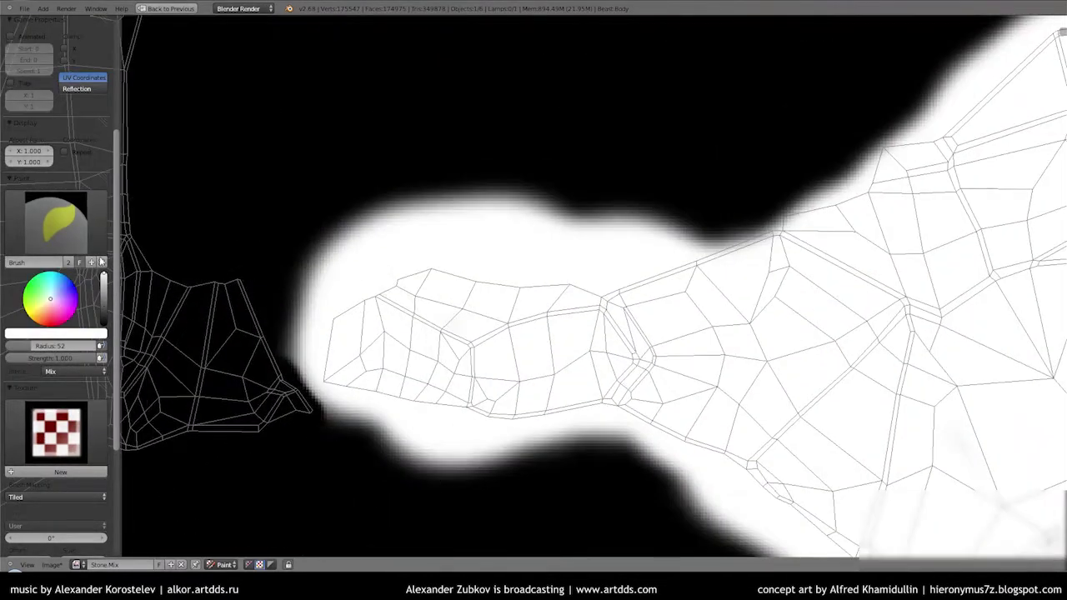
pyautogui.scroll(-3)
pyautogui.moveTo(367, 84); pyautogui.dragTo(588, 152)
pyautogui.moveTo(292, 225); pyautogui.dragTo(187, 500)
pyautogui.scroll(3)
pyautogui.moveTo(250, 400); pyautogui.dragTo(357, 323)
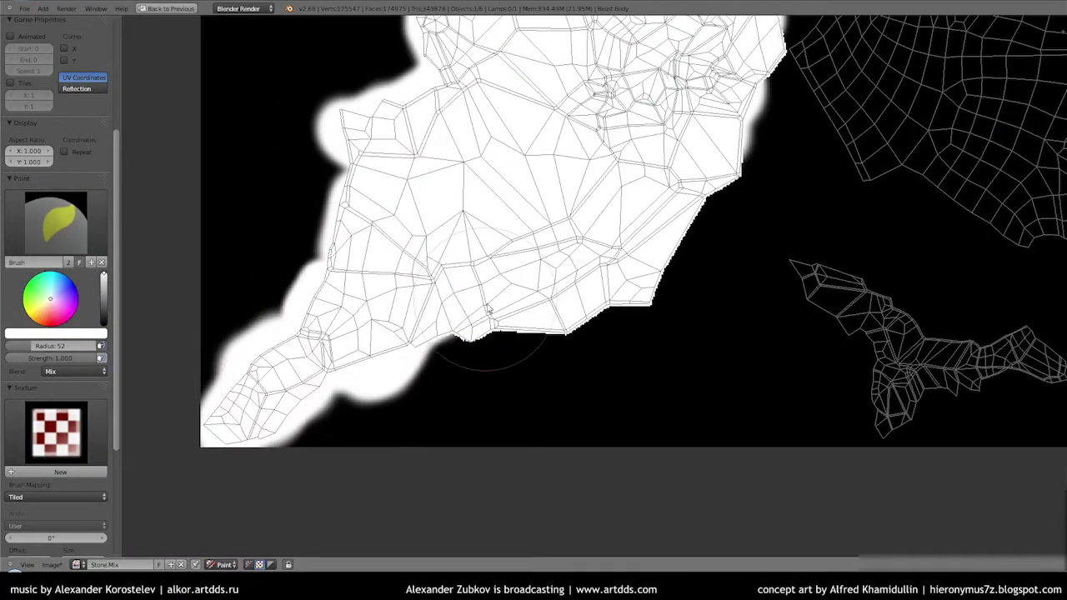
pyautogui.moveTo(489, 309); pyautogui.dragTo(734, 159)
# - Paint the narrow island and the next island down to its tail white
pyautogui.scroll(-3)
pyautogui.scroll(-3)
pyautogui.scroll(3)
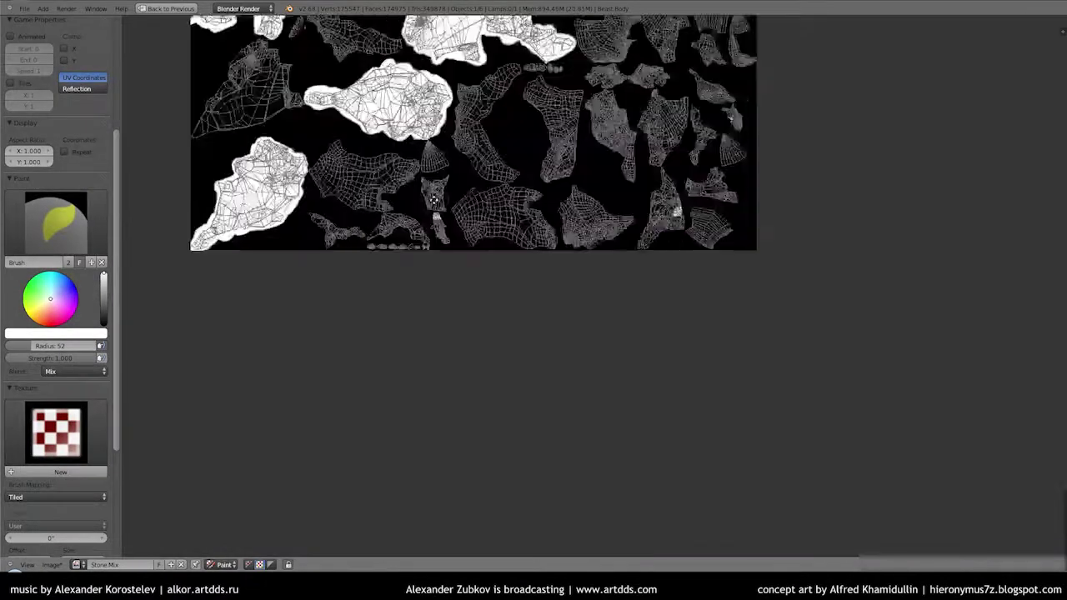
pyautogui.scroll(3)
pyautogui.moveTo(451, 100); pyautogui.dragTo(576, 426)
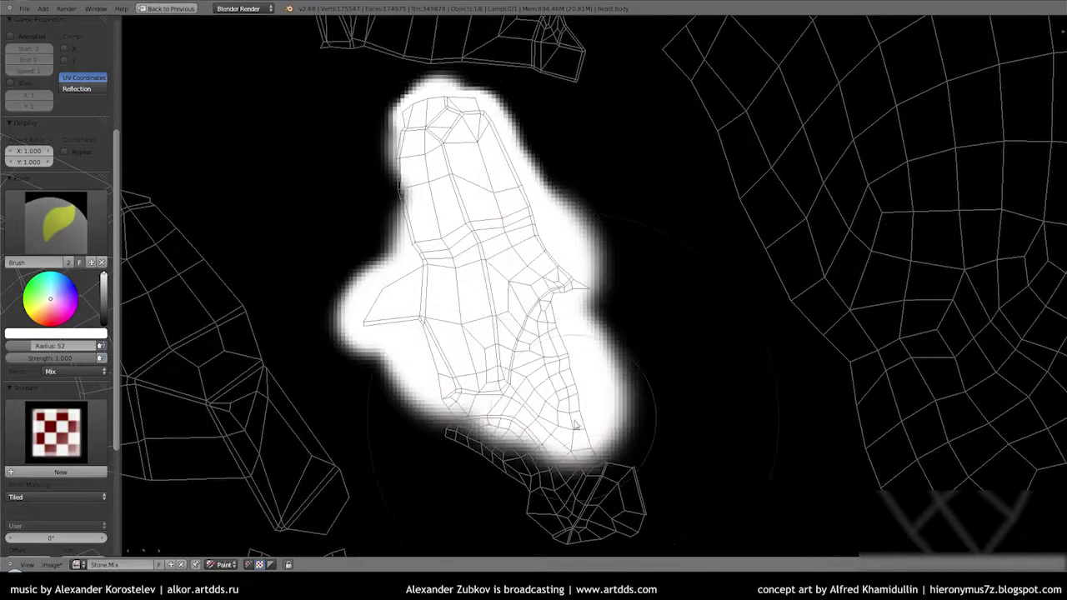
pyautogui.scroll(-3)
pyautogui.scroll(3)
pyautogui.moveTo(679, 281); pyautogui.dragTo(713, 390)
pyautogui.moveTo(520, 488); pyautogui.dragTo(558, 181)
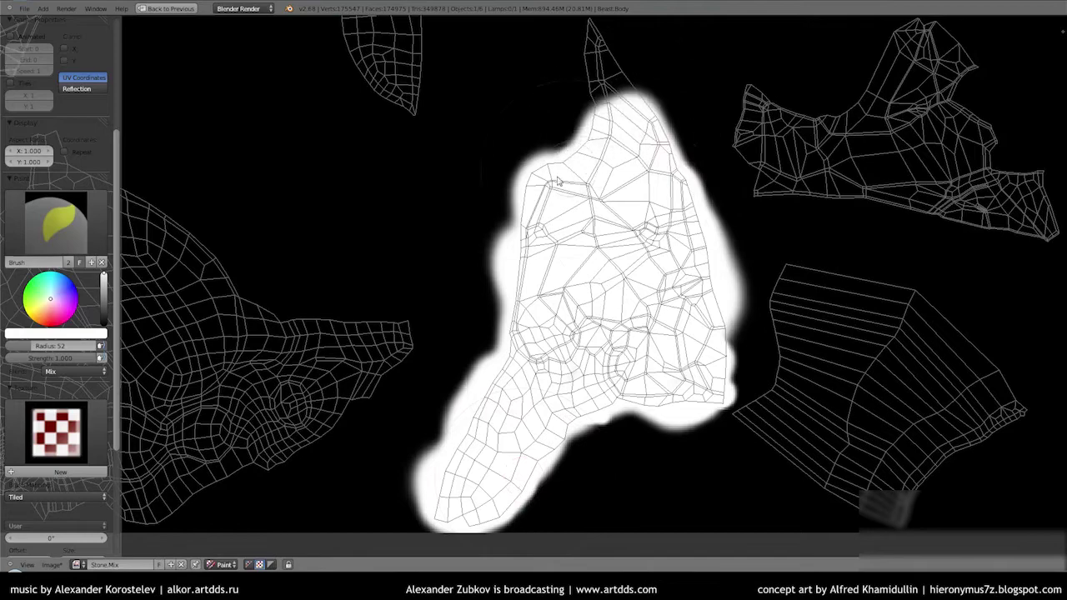
# - Paint several new islands completely white
pyautogui.moveTo(584, 250); pyautogui.dragTo(596, 158)
pyautogui.scroll(-3)
pyautogui.scroll(3)
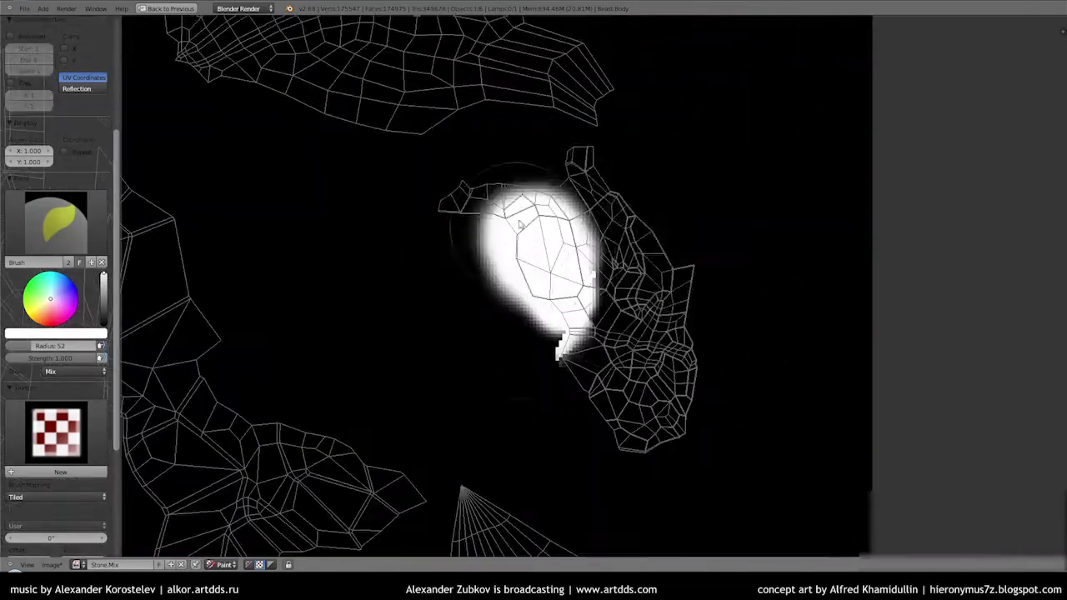
pyautogui.moveTo(517, 226); pyautogui.dragTo(617, 317)
pyautogui.scroll(-3)
pyautogui.scroll(3)
pyautogui.moveTo(567, 288); pyautogui.dragTo(709, 209)
pyautogui.scroll(-3)
pyautogui.scroll(3)
pyautogui.moveTo(480, 342); pyautogui.dragTo(544, 441)
# - Reset the paint colour to white and cover the central and top-left islands
pyautogui.moveTo(543, 440); pyautogui.dragTo(459, 295)
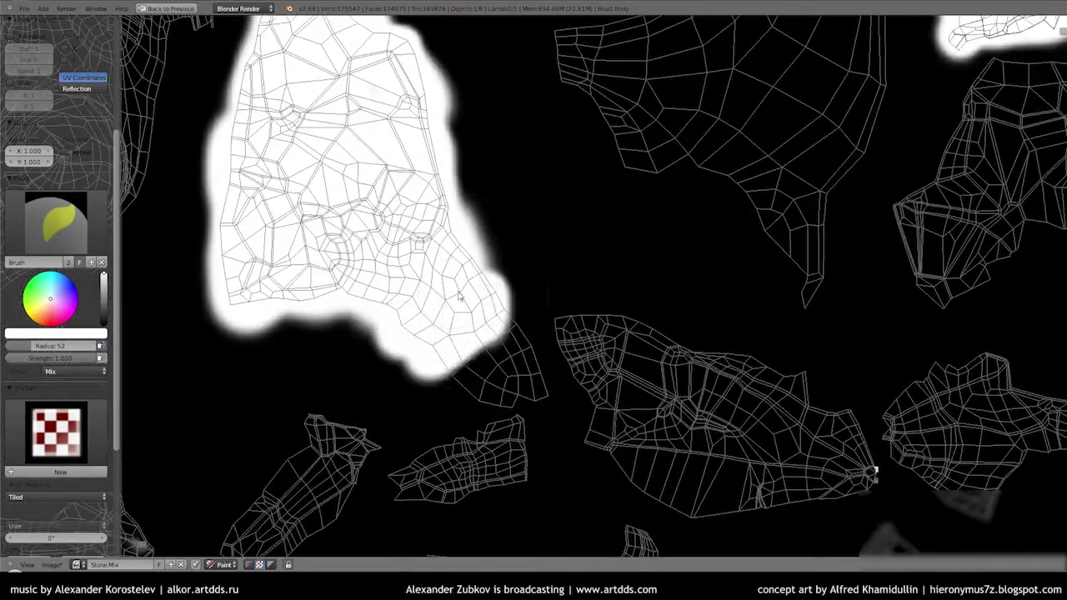
pyautogui.scroll(-3)
pyautogui.scroll(3)
pyautogui.moveTo(534, 266); pyautogui.dragTo(398, 284)
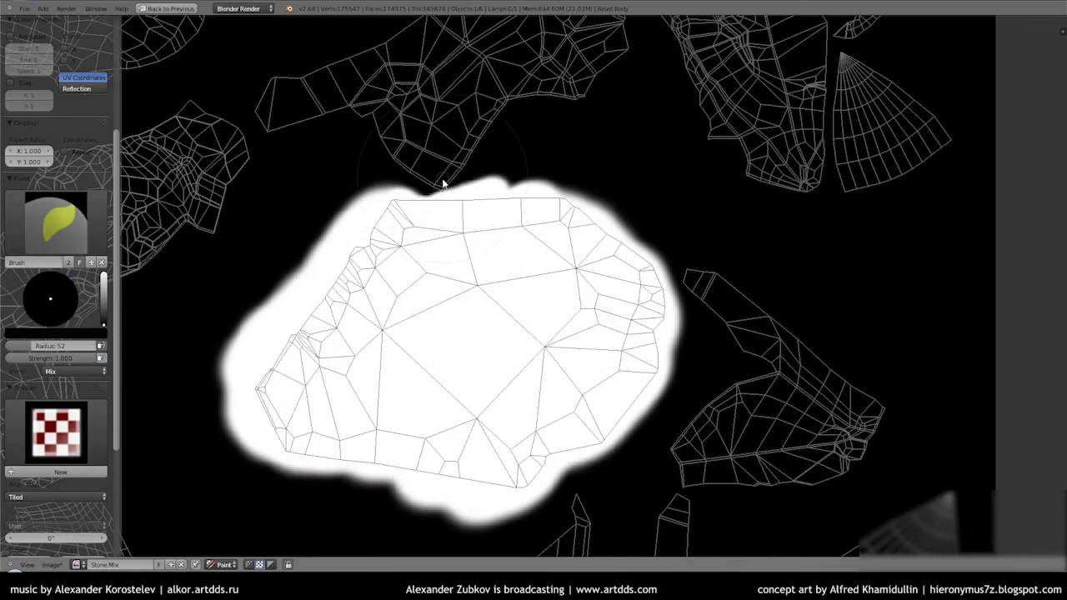
pyautogui.moveTo(99, 315); pyautogui.dragTo(104, 277)
pyautogui.scroll(-3)
pyautogui.scroll(3)
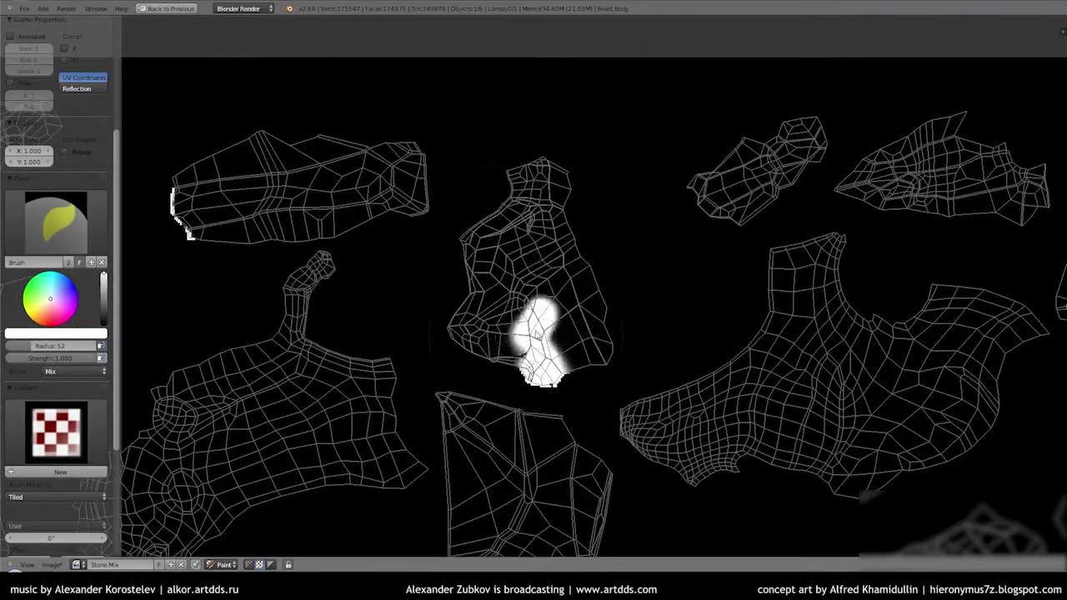
pyautogui.moveTo(538, 342); pyautogui.dragTo(638, 375)
pyautogui.moveTo(238, 167); pyautogui.dragTo(413, 154)
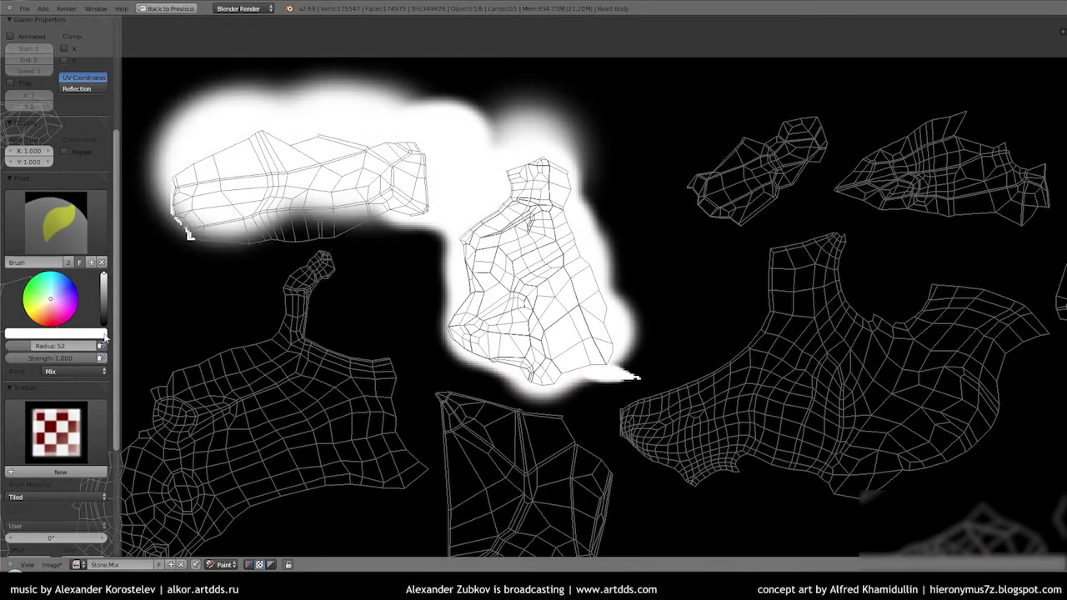
pyautogui.moveTo(159, 225); pyautogui.dragTo(275, 250)
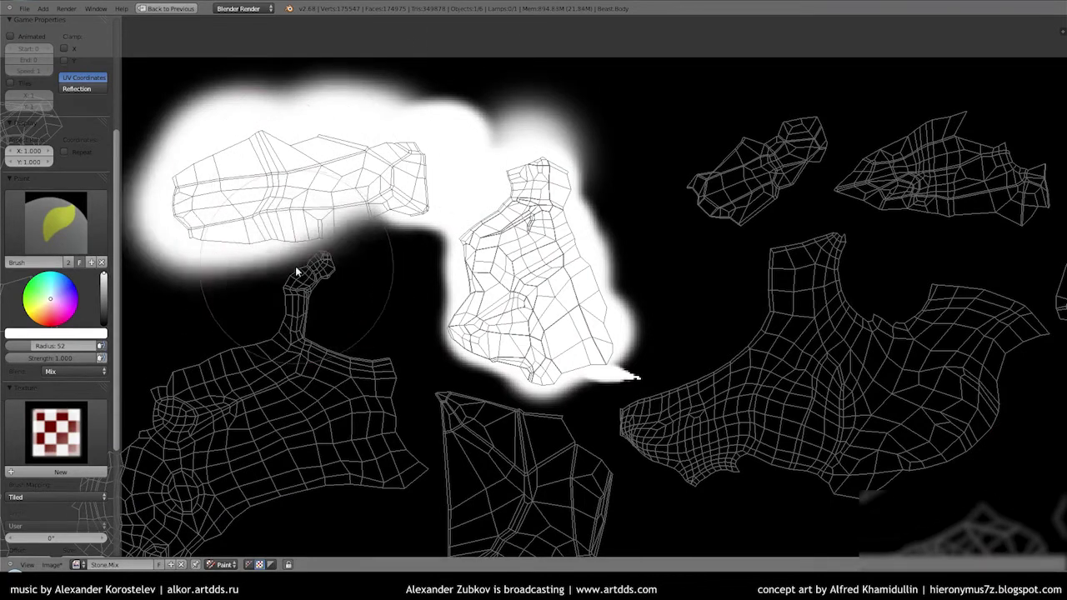
# - Re-maximize the image editor and paint one more rock island white
pyautogui.hotkey('ctrl', 'Up')
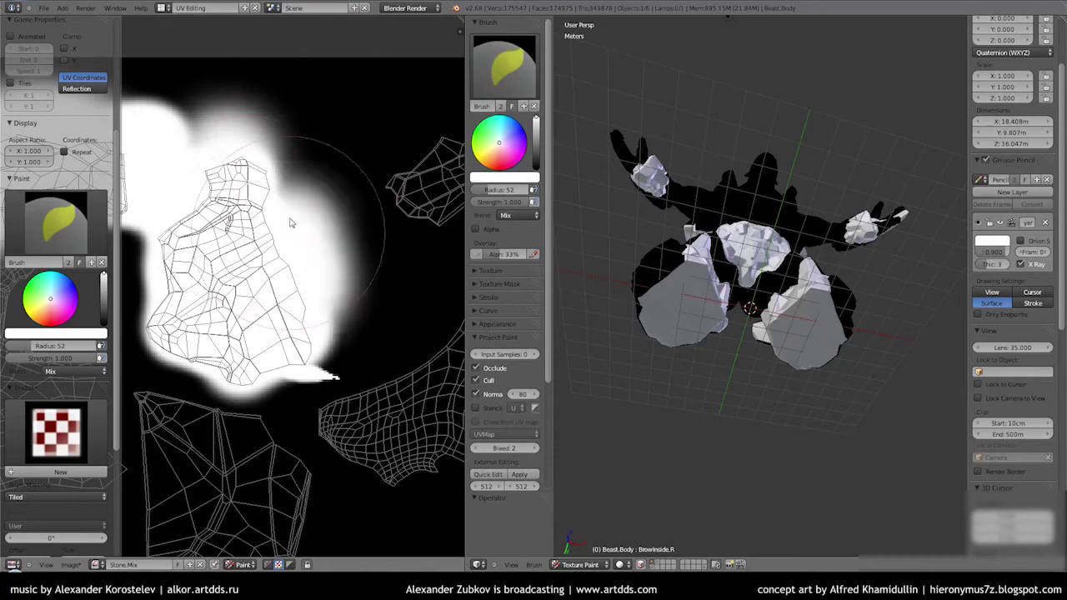
pyautogui.hotkey('ctrl', 'Up')
pyautogui.scroll(3)
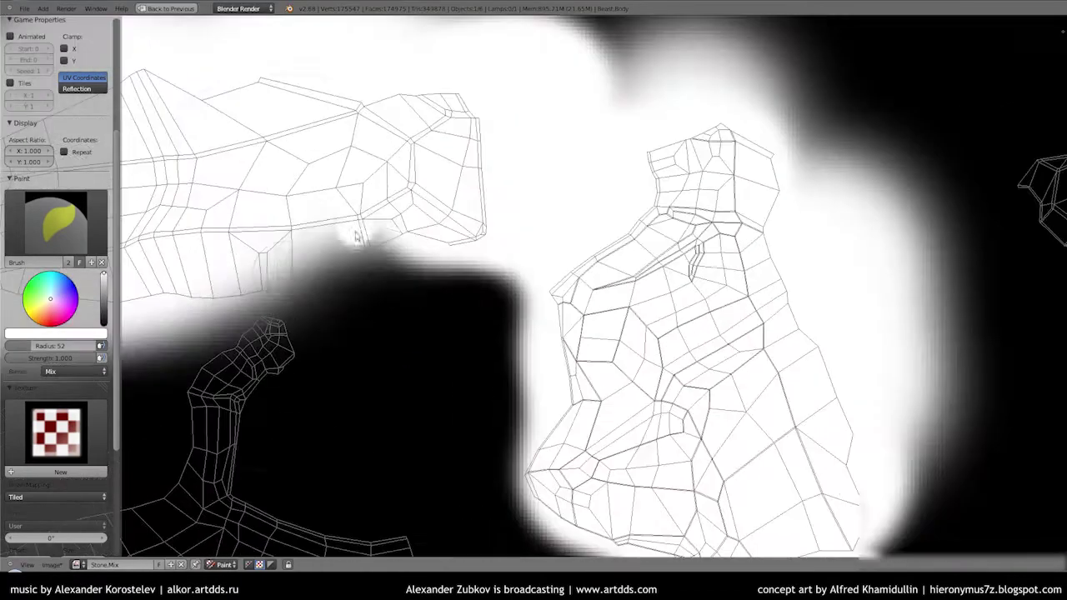
pyautogui.scroll(-3)
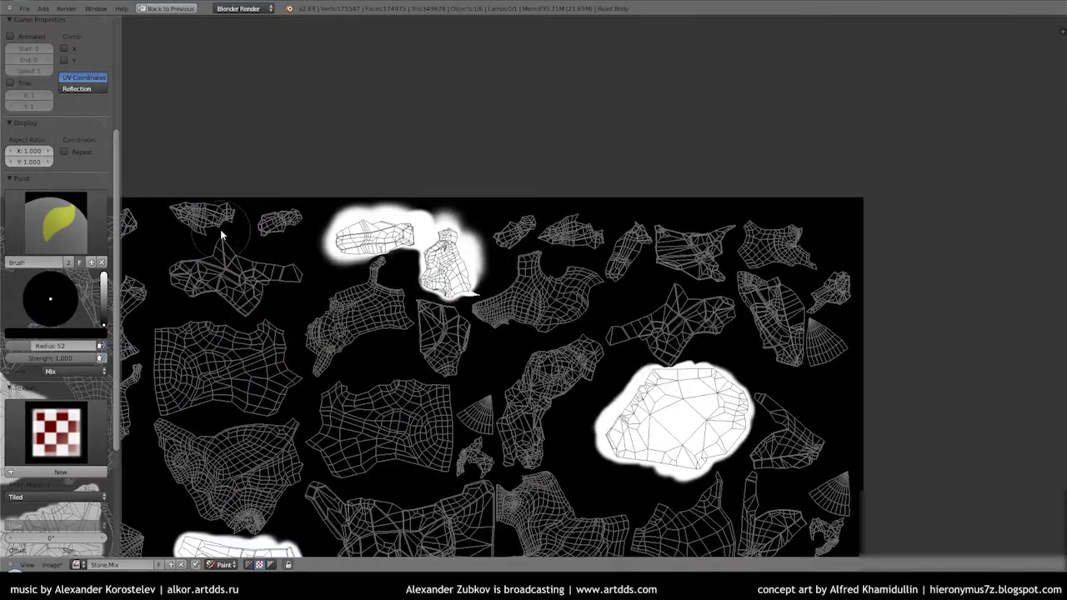
pyautogui.scroll(3)
pyautogui.moveTo(328, 255); pyautogui.dragTo(361, 223)
# - Save the painted Stone.Mix mask image over the existing file
pyautogui.hotkey('ctrl', 's')
pyautogui.click(361, 221)
pyautogui.scroll(-3)
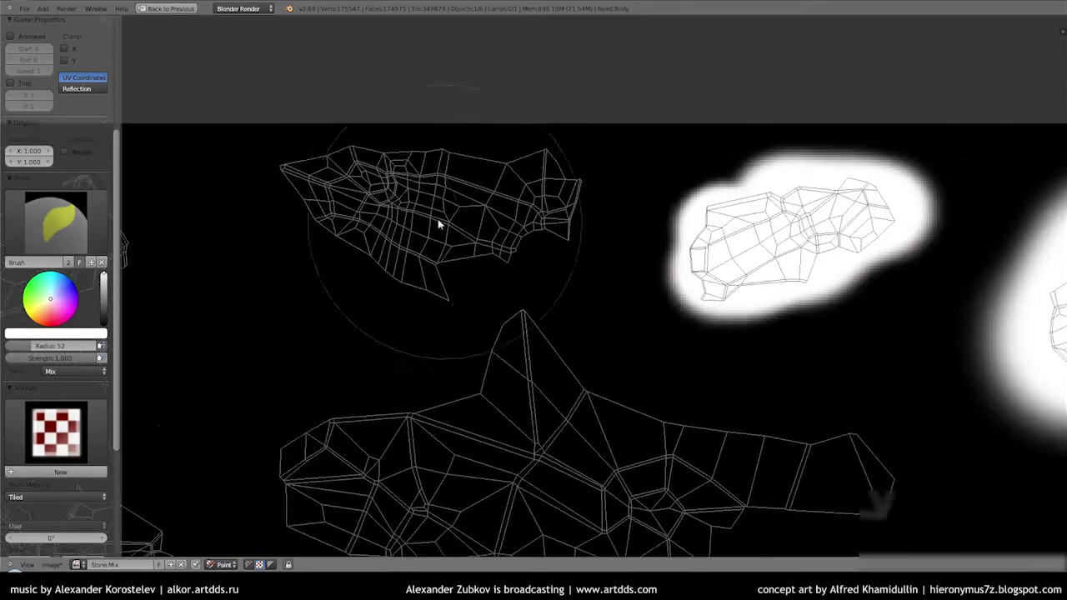
pyautogui.scroll(-3)
# - Restore the split layout and orbit the beast to inspect the white rock patches
pyautogui.hotkey('ctrl', 'Up')
pyautogui.hotkey('ctrl', 'Up')
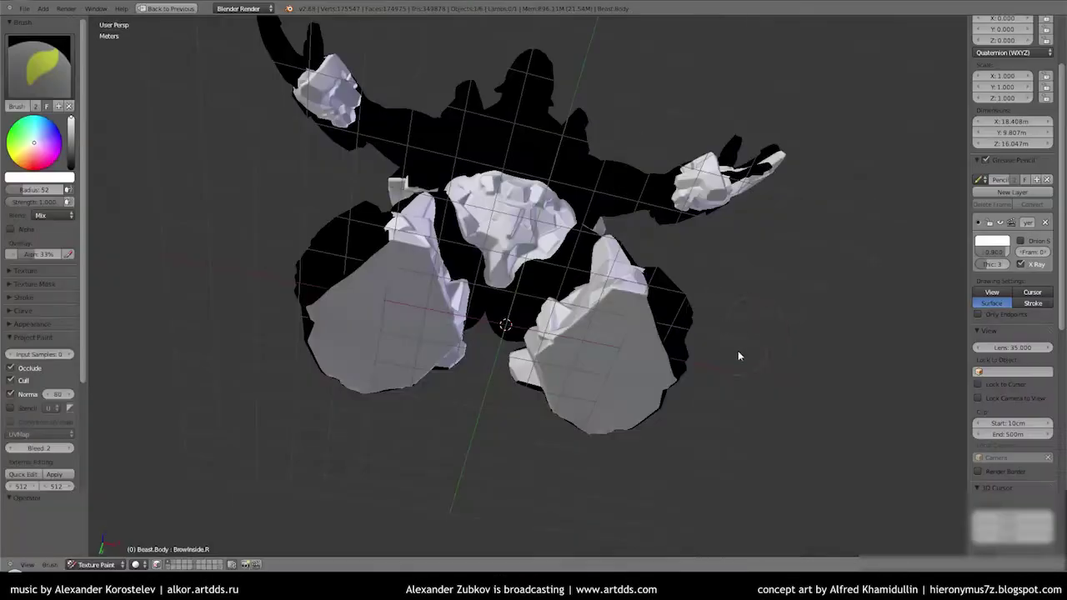
pyautogui.scroll(3)
pyautogui.scroll(3)
pyautogui.moveTo(642, 414); pyautogui.dragTo(544, 477)
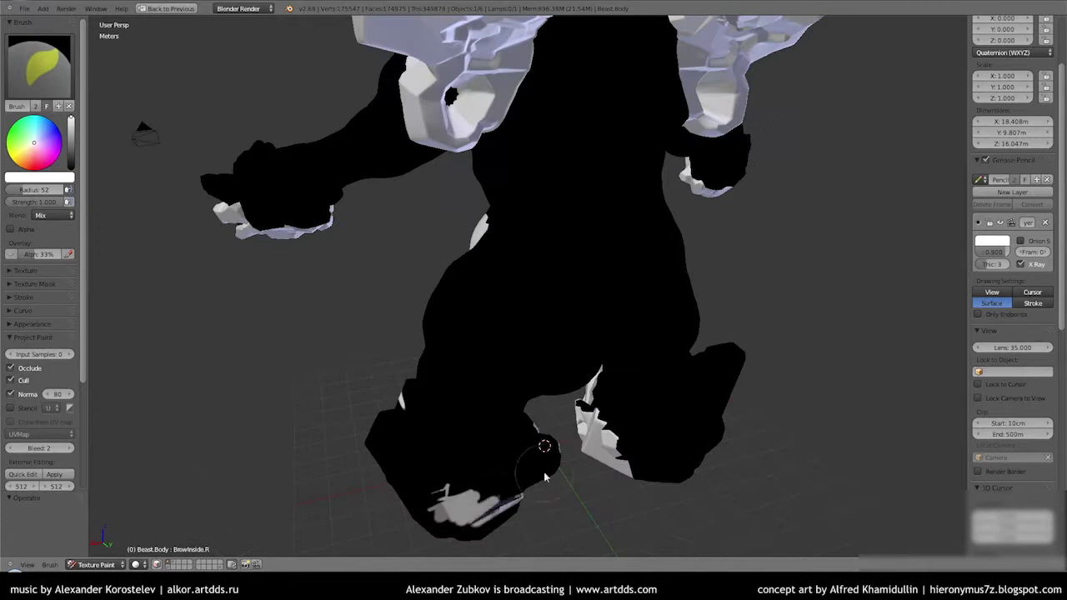
pyautogui.moveTo(595, 504); pyautogui.dragTo(486, 140)
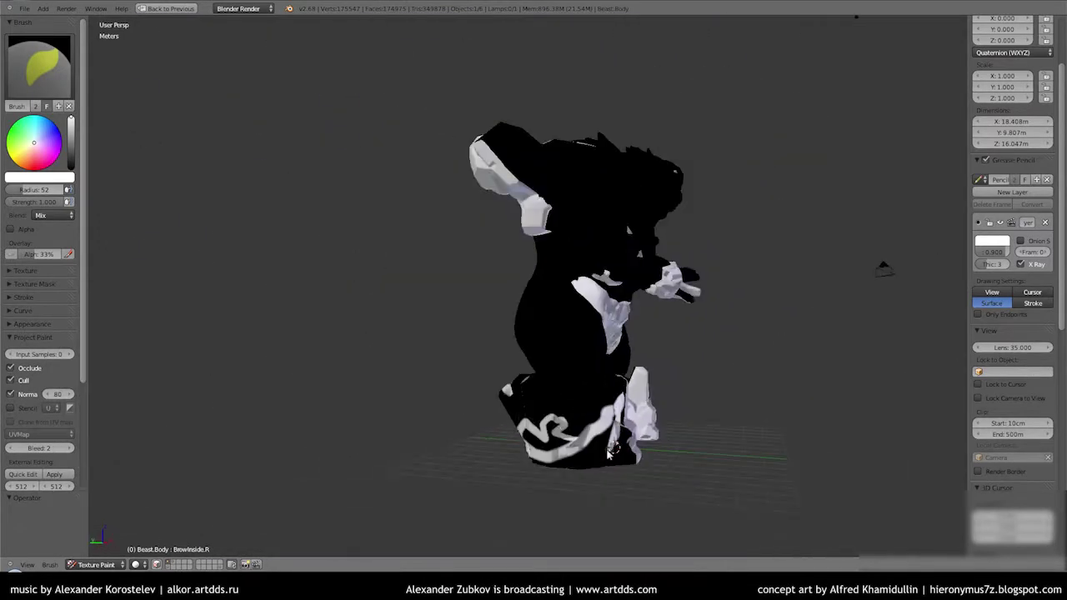
pyautogui.scroll(3)
pyautogui.moveTo(484, 176); pyautogui.dragTo(605, 199)
pyautogui.moveTo(605, 198); pyautogui.dragTo(658, 209)
pyautogui.moveTo(342, 159); pyautogui.dragTo(303, 215)
pyautogui.moveTo(572, 276); pyautogui.dragTo(558, 330)
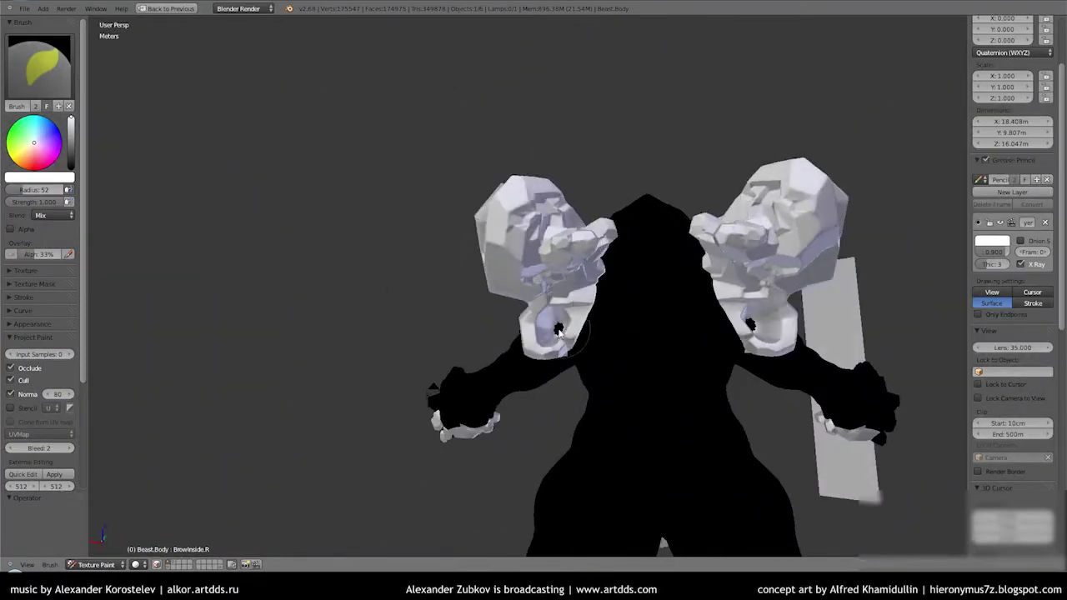
pyautogui.moveTo(757, 331); pyautogui.dragTo(650, 334)
pyautogui.scroll(3)
pyautogui.moveTo(584, 365); pyautogui.dragTo(633, 407)
pyautogui.scroll(-3)
pyautogui.moveTo(684, 352); pyautogui.dragTo(665, 338)
# - Maximize the texture view and paint the central, top and left islands white
pyautogui.hotkey('ctrl', 'Up')
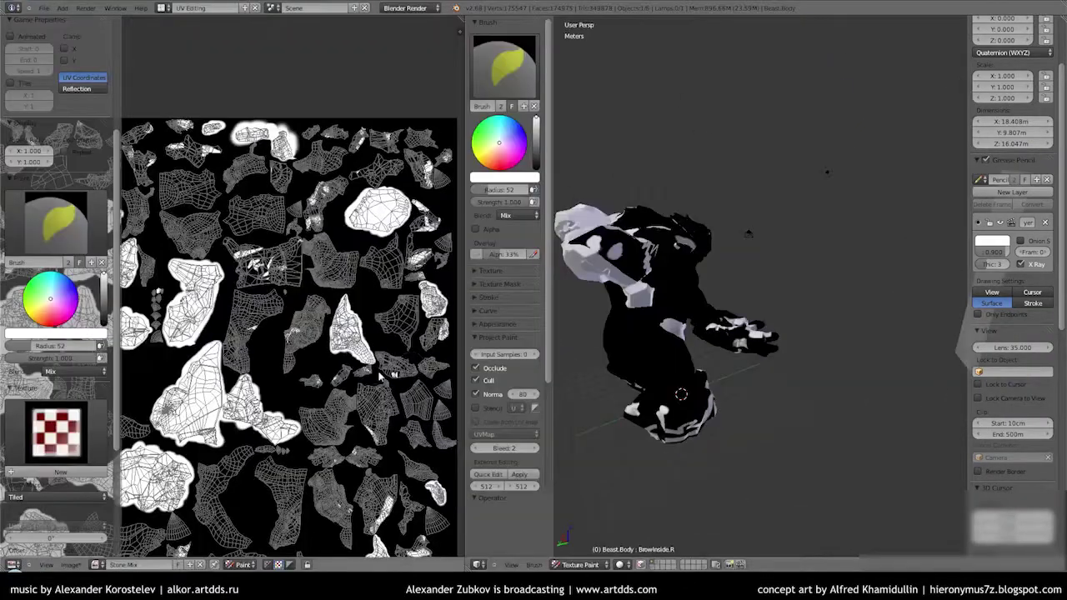
pyautogui.hotkey('ctrl', 'Up')
pyautogui.scroll(3)
pyautogui.moveTo(482, 188); pyautogui.dragTo(393, 192)
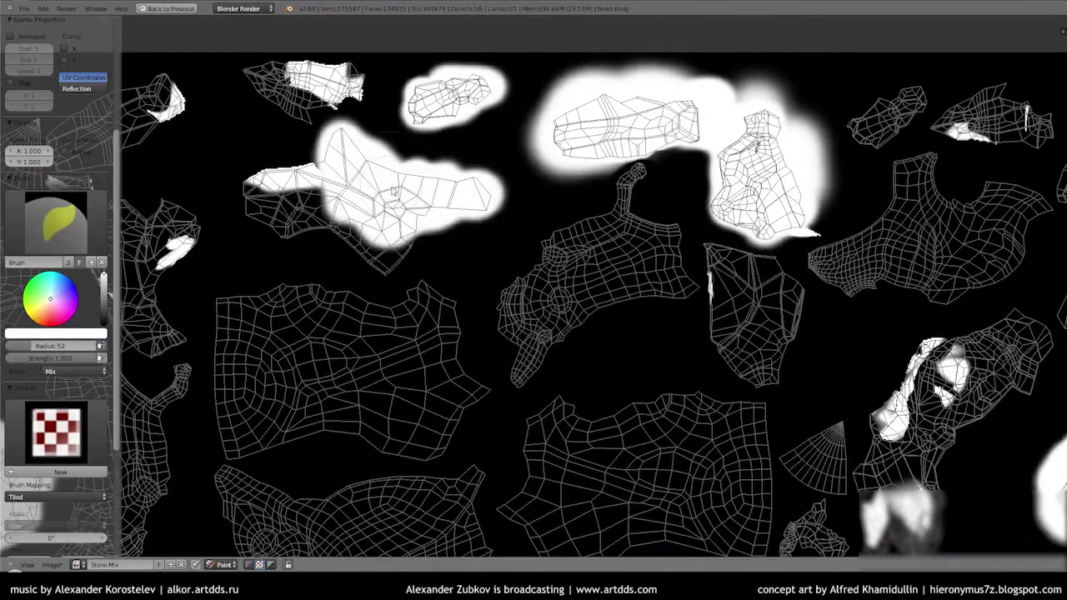
pyautogui.moveTo(421, 250); pyautogui.dragTo(546, 233)
pyautogui.scroll(3)
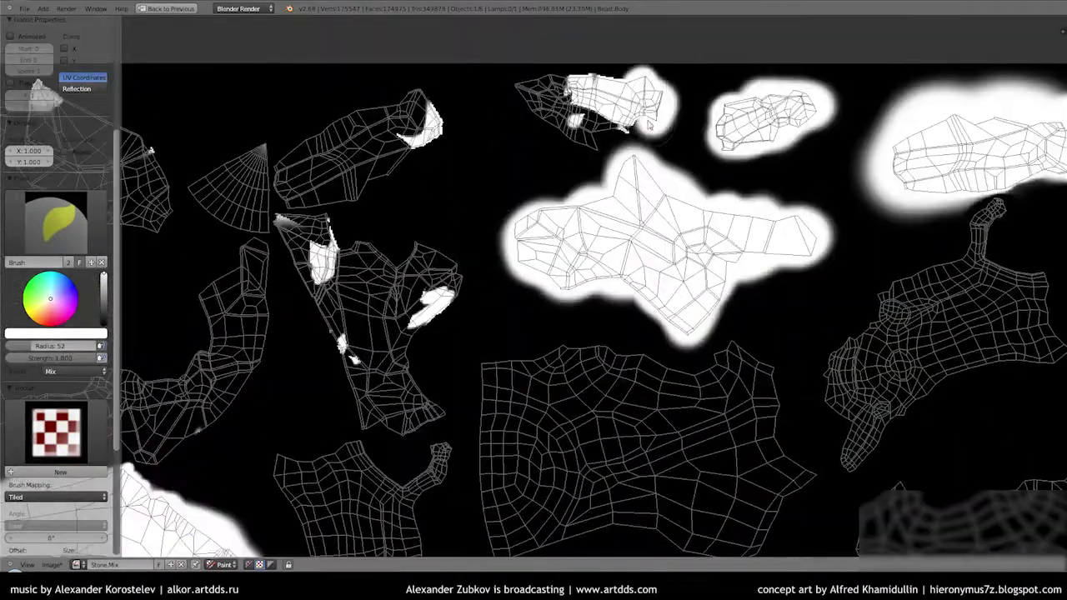
pyautogui.moveTo(642, 83); pyautogui.dragTo(542, 158)
pyautogui.moveTo(429, 121); pyautogui.dragTo(307, 283)
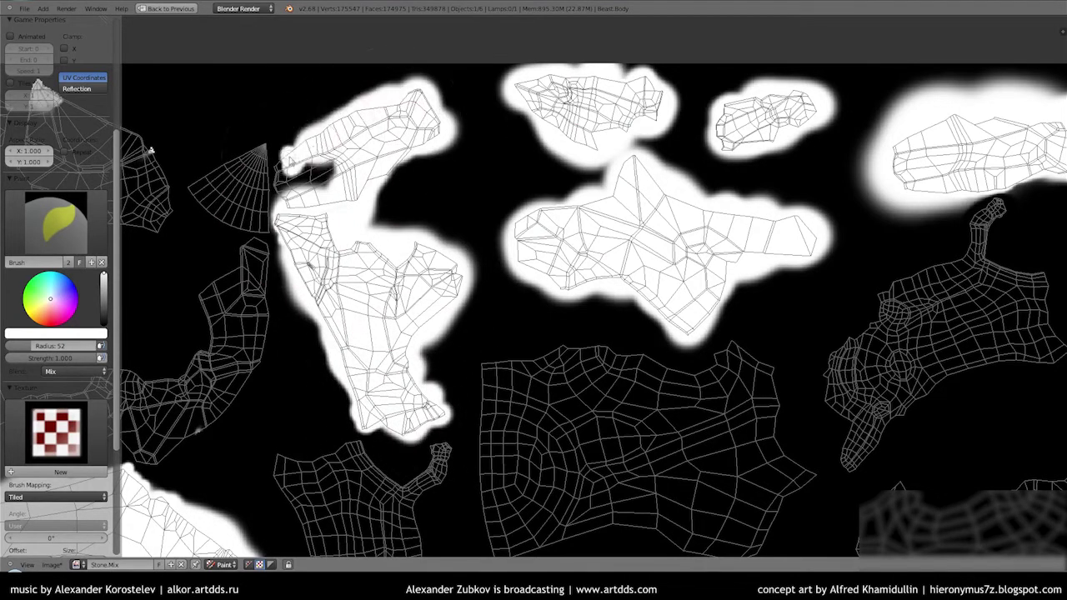
# - Paint the lower-left, top and upper-left rock islands white
pyautogui.moveTo(250, 158); pyautogui.dragTo(484, 154)
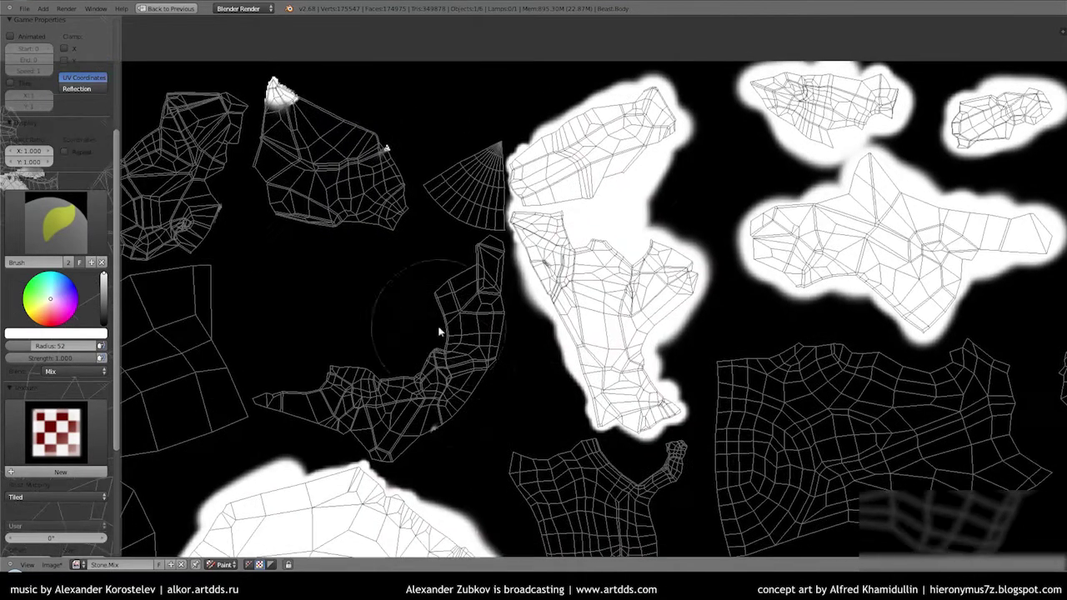
pyautogui.moveTo(440, 334); pyautogui.dragTo(267, 401)
pyautogui.moveTo(283, 92); pyautogui.dragTo(376, 217)
pyautogui.moveTo(375, 217); pyautogui.dragTo(776, 284)
pyautogui.moveTo(396, 162); pyautogui.dragTo(413, 188)
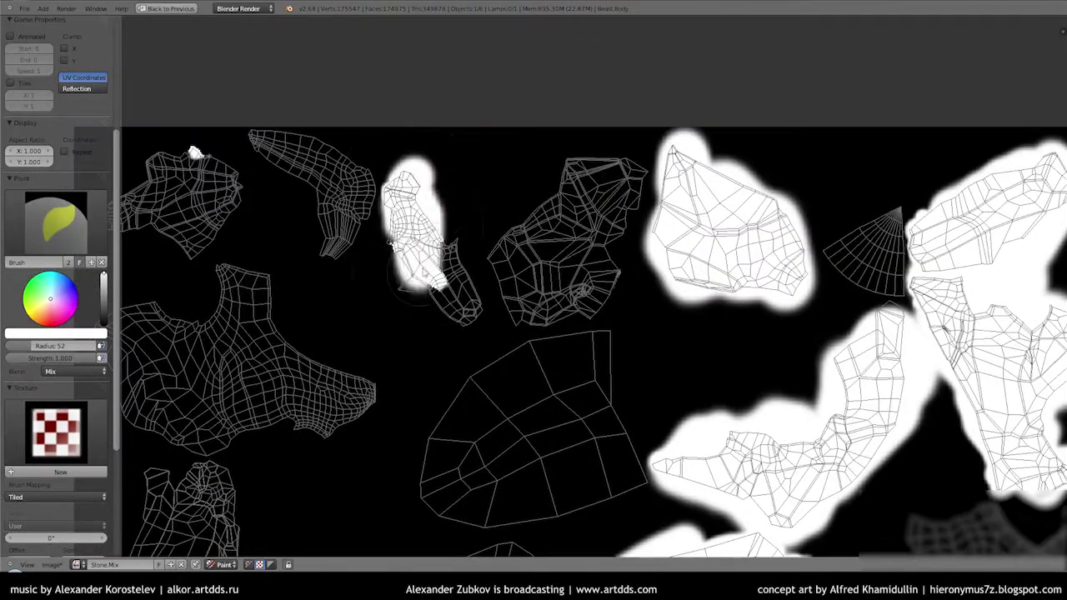
pyautogui.moveTo(390, 243); pyautogui.dragTo(434, 284)
pyautogui.moveTo(434, 284); pyautogui.dragTo(579, 266)
pyautogui.moveTo(300, 176); pyautogui.dragTo(375, 259)
pyautogui.scroll(-3)
pyautogui.scroll(3)
# - Fill the upper-left, upper-right, lower-left and wide central islands solid white
pyautogui.moveTo(208, 153); pyautogui.dragTo(793, 137)
pyautogui.moveTo(792, 138); pyautogui.dragTo(721, 25)
pyautogui.moveTo(567, 350); pyautogui.dragTo(284, 334)
pyautogui.moveTo(283, 333); pyautogui.dragTo(433, 184)
pyautogui.moveTo(400, 242); pyautogui.dragTo(375, 454)
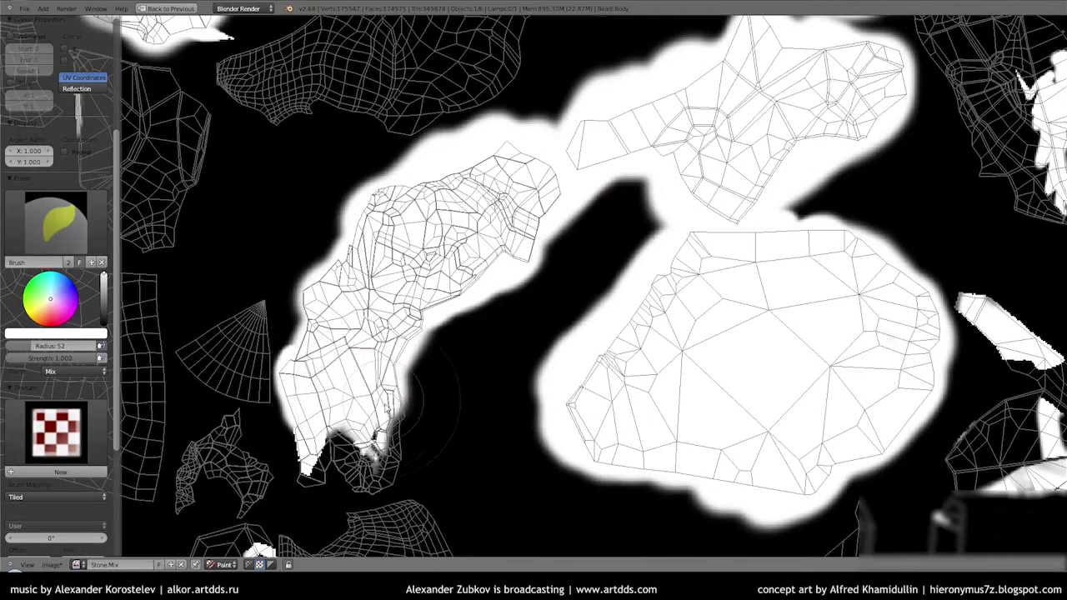
pyautogui.moveTo(392, 409); pyautogui.dragTo(342, 432)
pyautogui.moveTo(350, 450); pyautogui.dragTo(367, 350)
pyautogui.moveTo(367, 350); pyautogui.dragTo(392, 409)
pyautogui.moveTo(392, 408); pyautogui.dragTo(250, 292)
pyautogui.moveTo(466, 375); pyautogui.dragTo(310, 454)
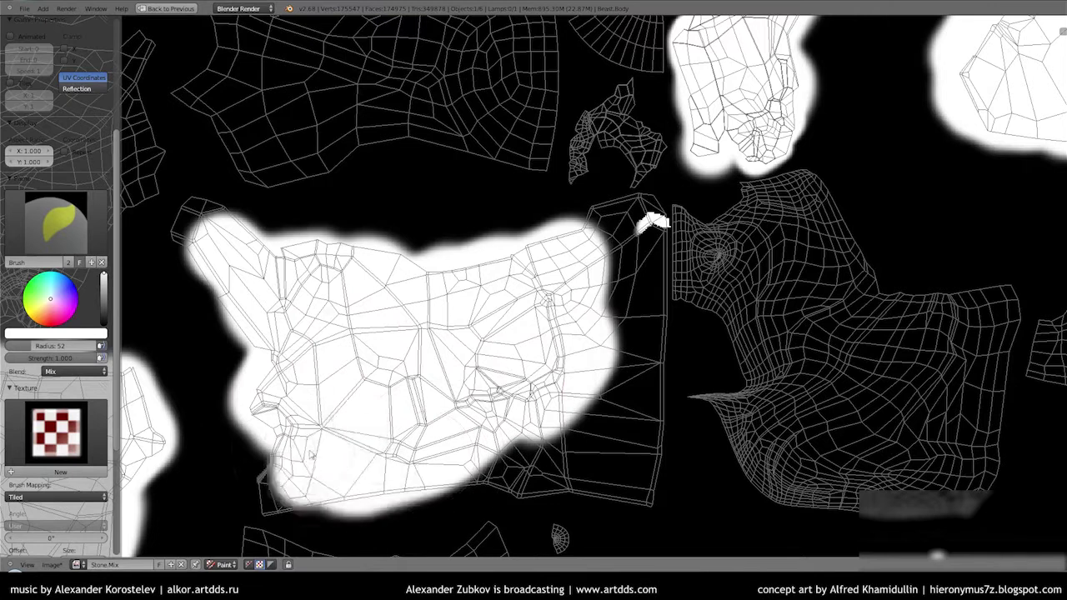
pyautogui.moveTo(406, 453); pyautogui.dragTo(659, 359)
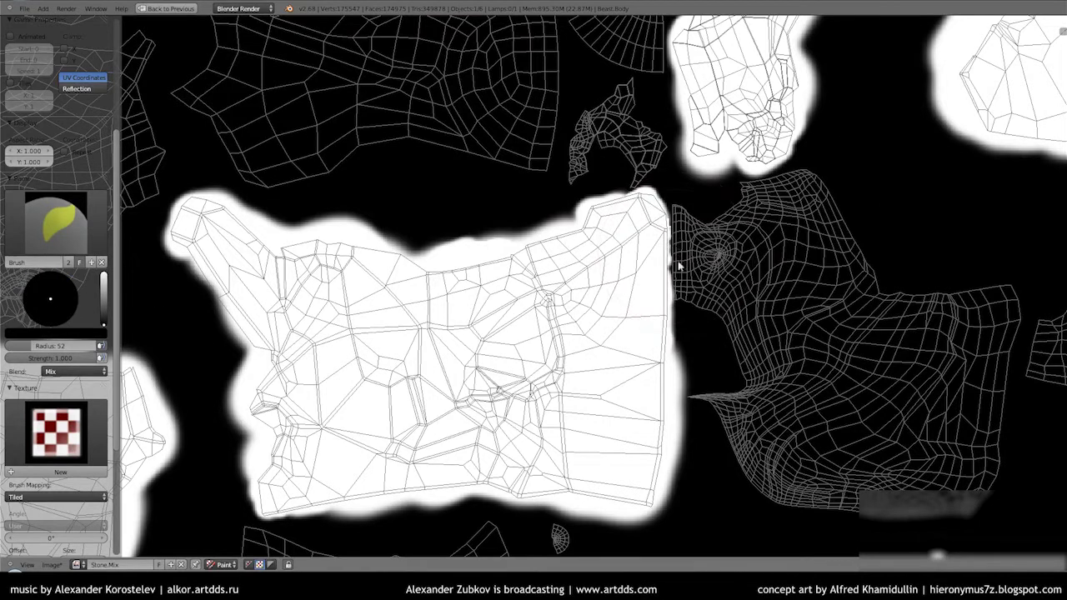
# - Paint white around the central island and over the small dark circular islands
pyautogui.scroll(-3)
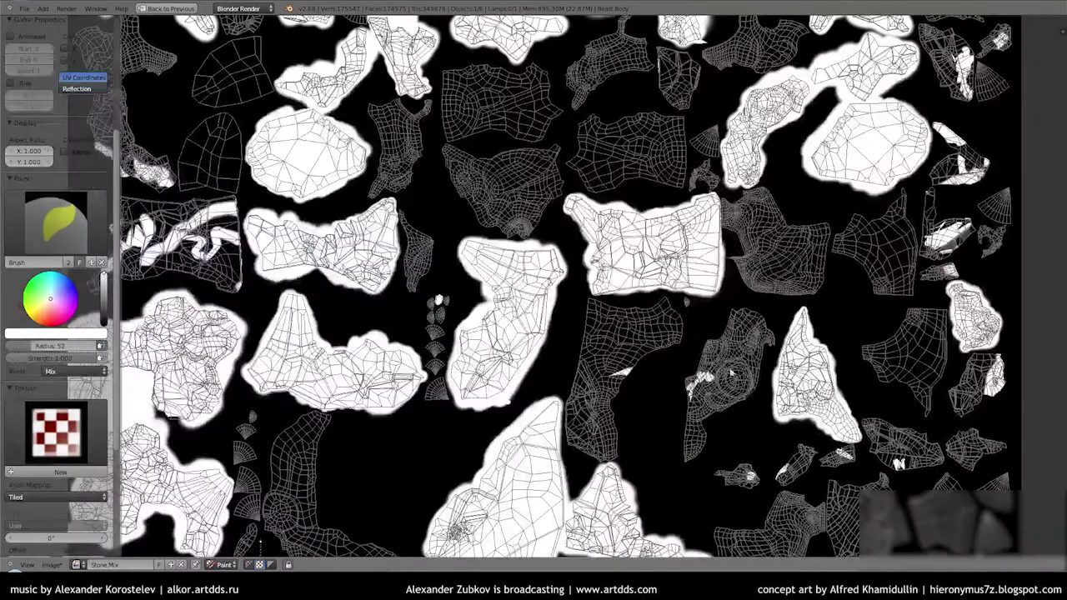
pyautogui.scroll(3)
pyautogui.moveTo(425, 483); pyautogui.dragTo(583, 400)
pyautogui.moveTo(624, 464); pyautogui.dragTo(492, 400)
pyautogui.moveTo(494, 401); pyautogui.dragTo(789, 345)
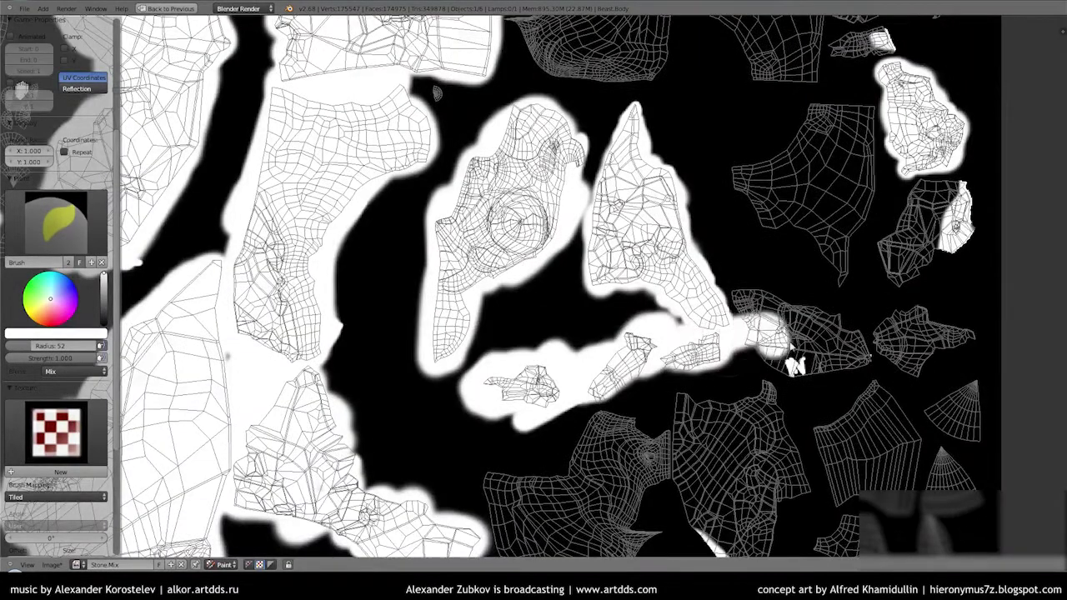
pyautogui.scroll(3)
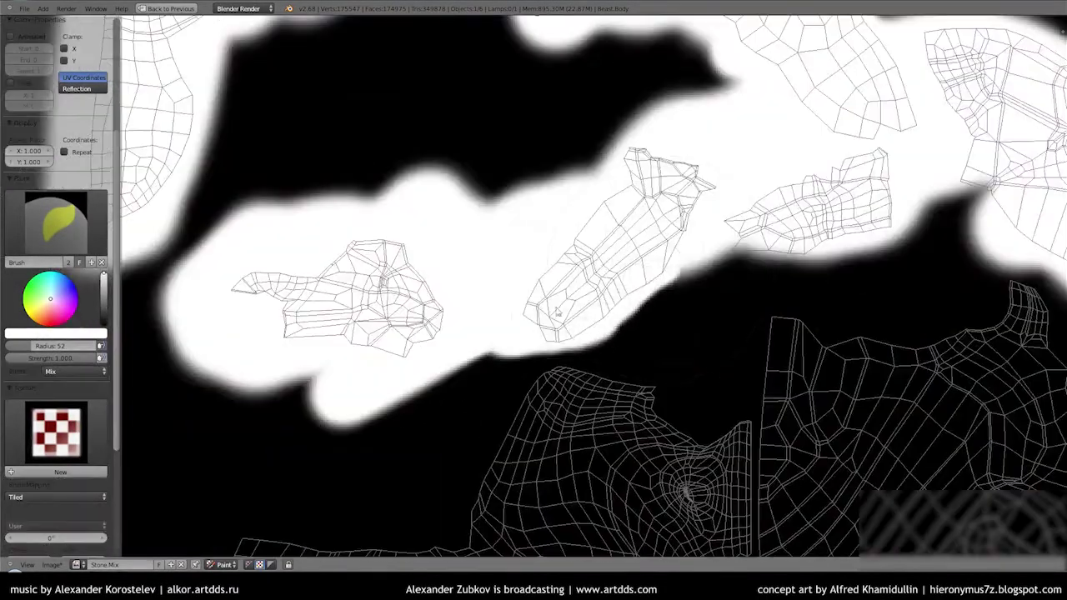
pyautogui.moveTo(824, 242); pyautogui.dragTo(679, 280)
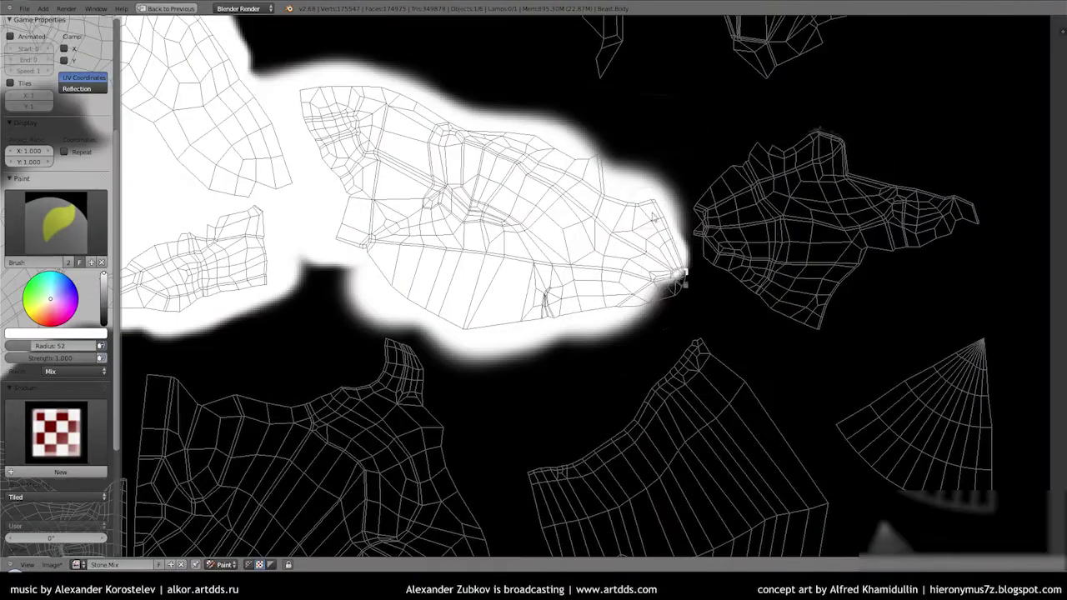
pyautogui.moveTo(595, 165); pyautogui.dragTo(617, 158)
pyautogui.scroll(-3)
pyautogui.scroll(3)
pyautogui.moveTo(792, 151); pyautogui.dragTo(598, 389)
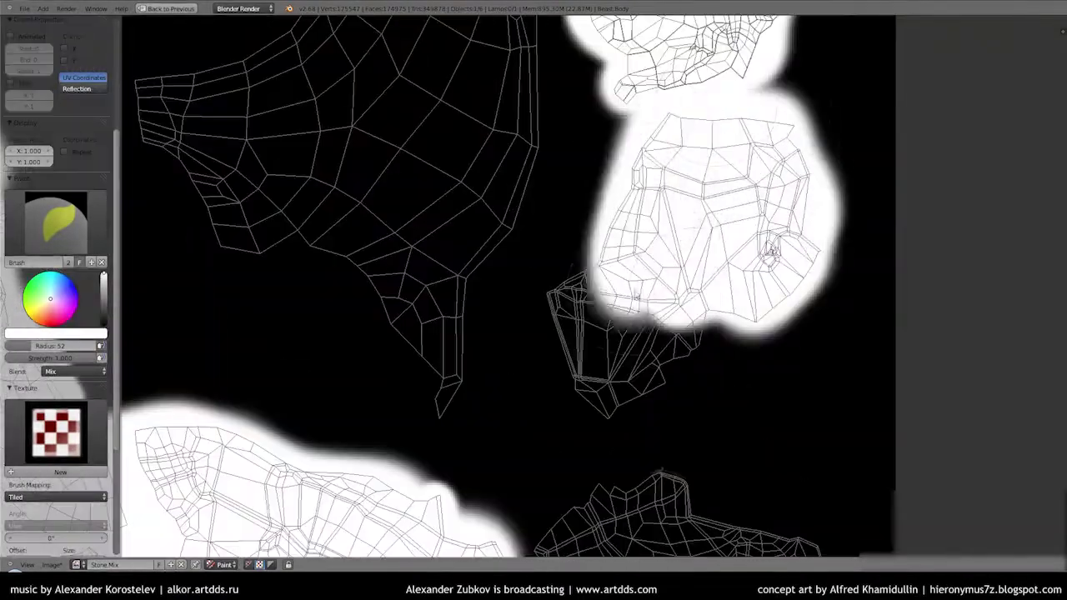
pyautogui.scroll(-3)
pyautogui.scroll(3)
# - Fill the middle and tall vertical islands with white
pyautogui.moveTo(667, 342); pyautogui.dragTo(530, 379)
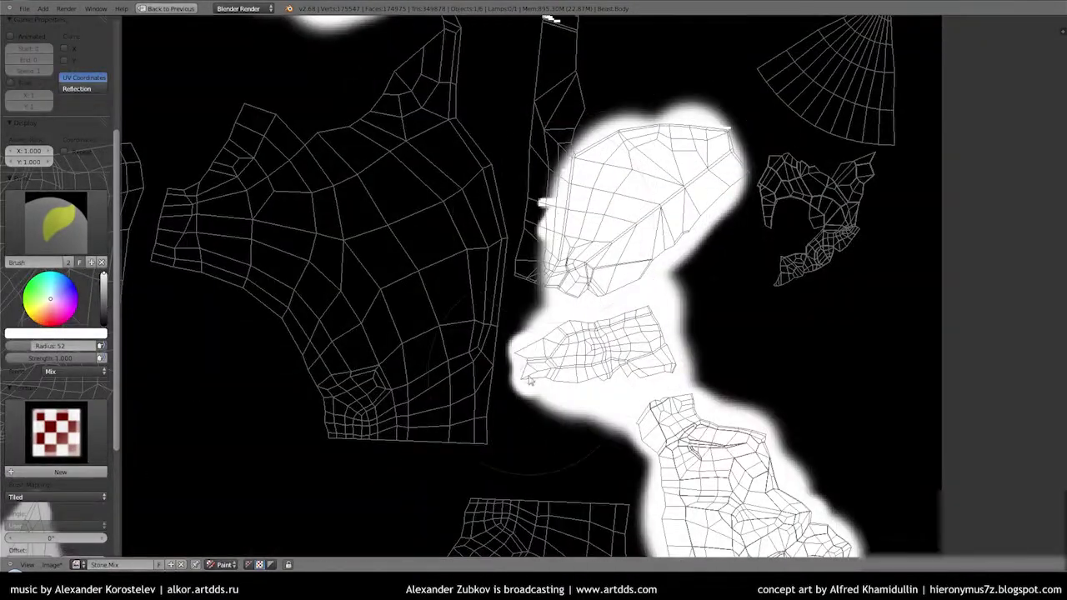
pyautogui.scroll(-3)
pyautogui.moveTo(561, 292); pyautogui.dragTo(642, 83)
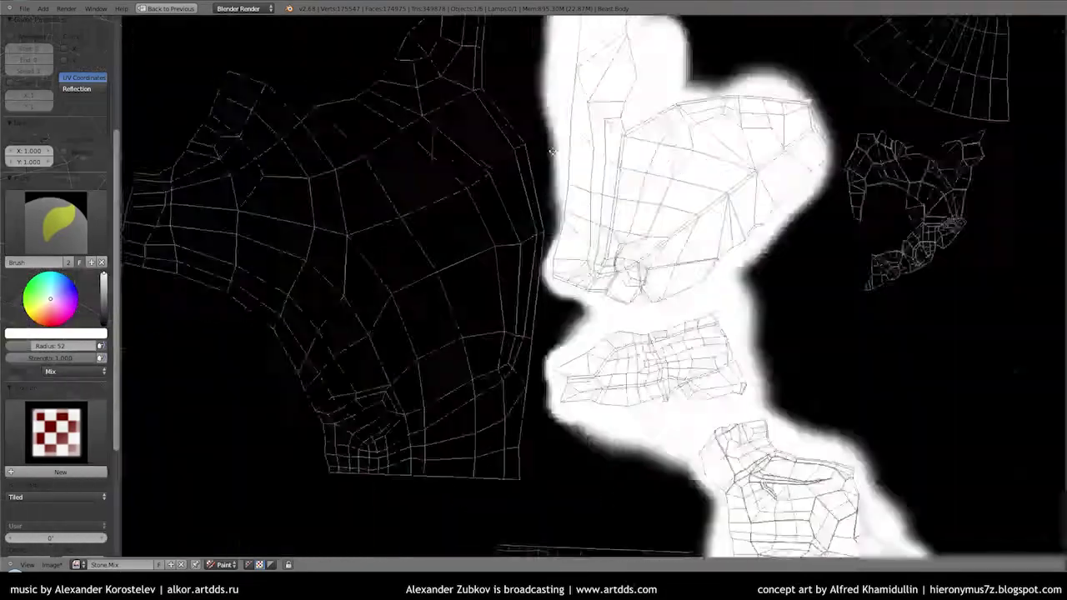
pyautogui.scroll(3)
pyautogui.scroll(-3)
pyautogui.scroll(3)
pyautogui.scroll(-3)
pyautogui.scroll(-3)
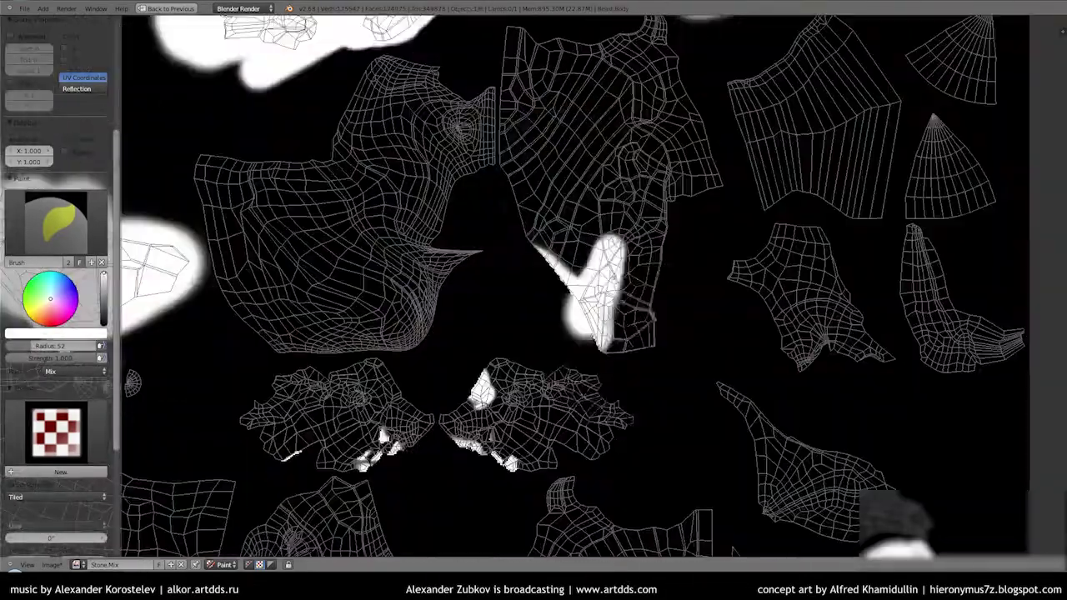
pyautogui.moveTo(600, 334); pyautogui.dragTo(683, 134)
pyautogui.scroll(3)
pyautogui.moveTo(551, 108); pyautogui.dragTo(534, 350)
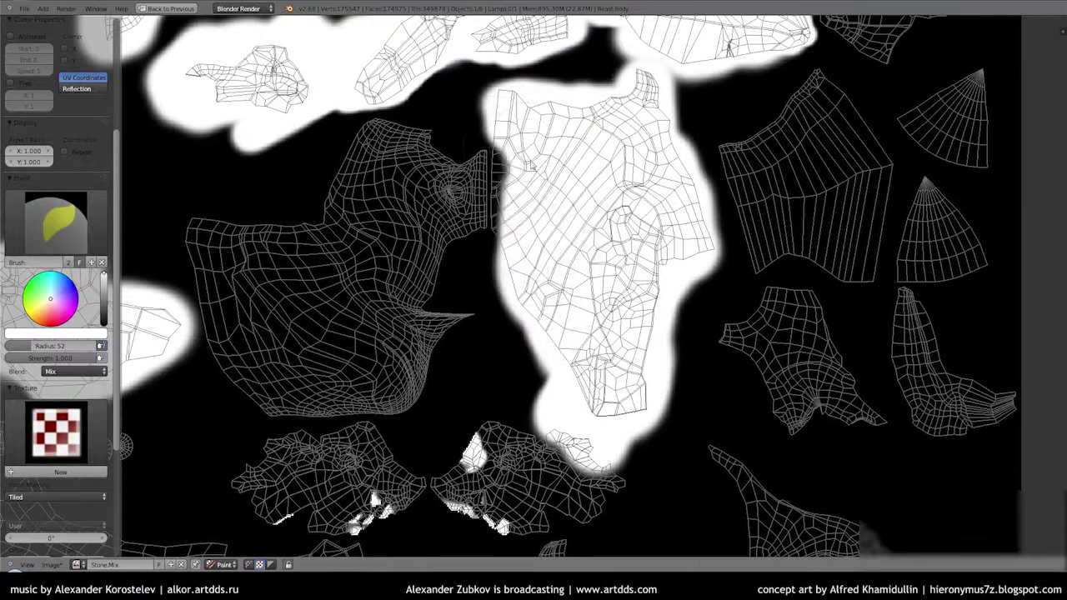
pyautogui.scroll(3)
pyautogui.scroll(-3)
pyautogui.scroll(-3)
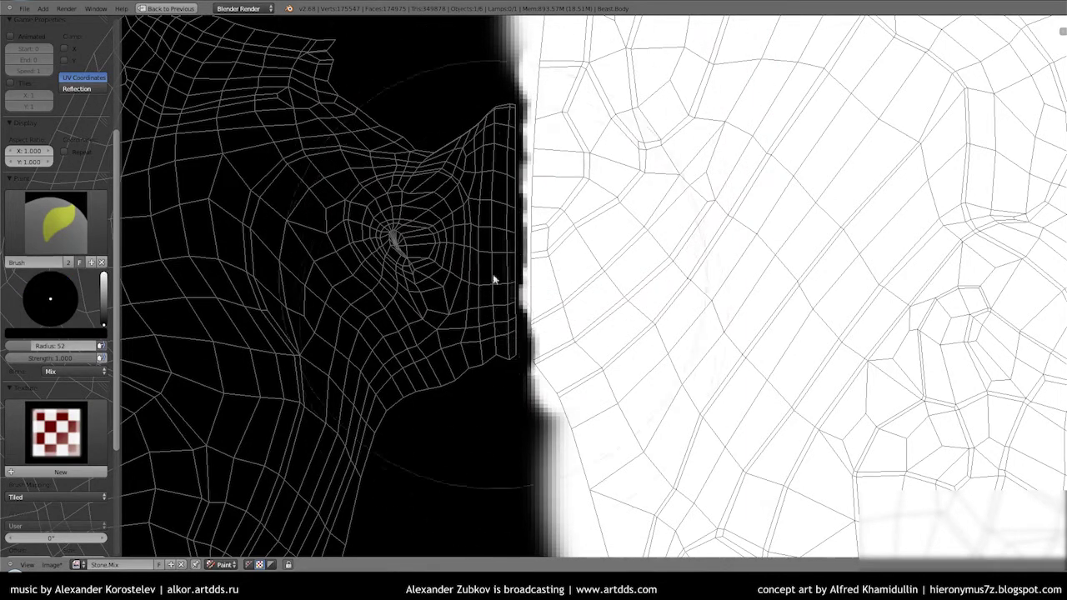
pyautogui.scroll(-3)
pyautogui.scroll(3)
# - Cover the upper-right, long central and right islands with white paint
pyautogui.moveTo(629, 237); pyautogui.dragTo(442, 158)
pyautogui.scroll(3)
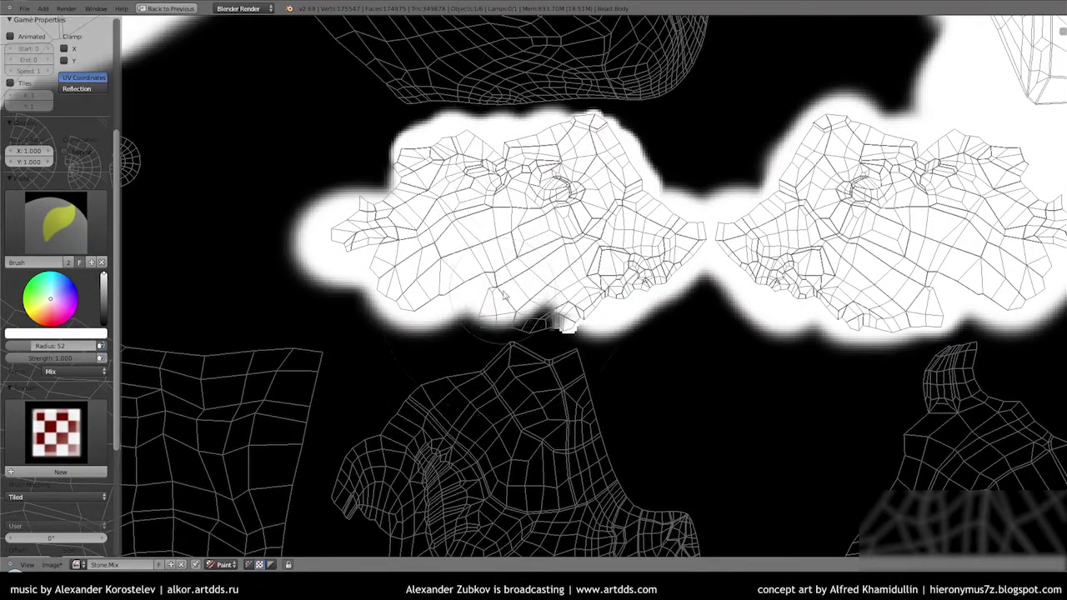
pyautogui.scroll(-3)
pyautogui.scroll(-3)
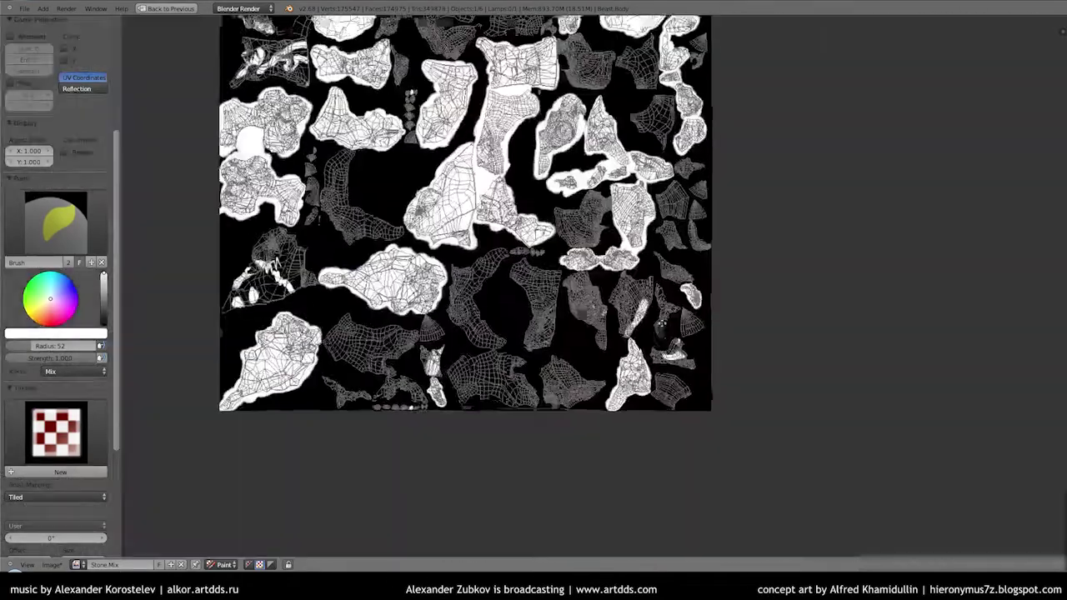
pyautogui.scroll(3)
pyautogui.scroll(3)
pyautogui.moveTo(512, 317); pyautogui.dragTo(492, 508)
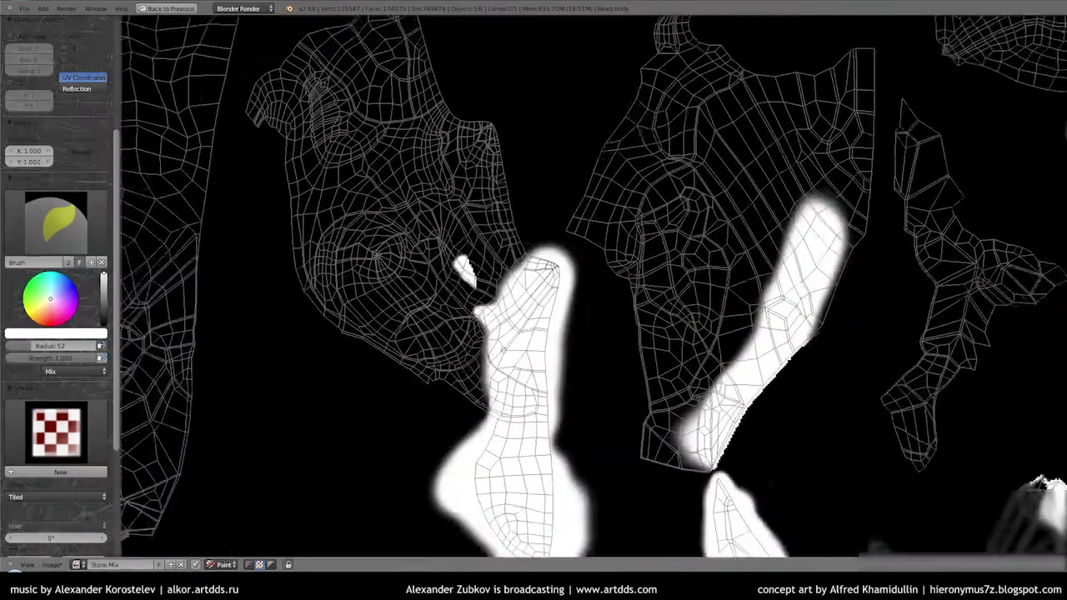
pyautogui.moveTo(492, 508); pyautogui.dragTo(522, 535)
pyautogui.moveTo(521, 267); pyautogui.dragTo(468, 84)
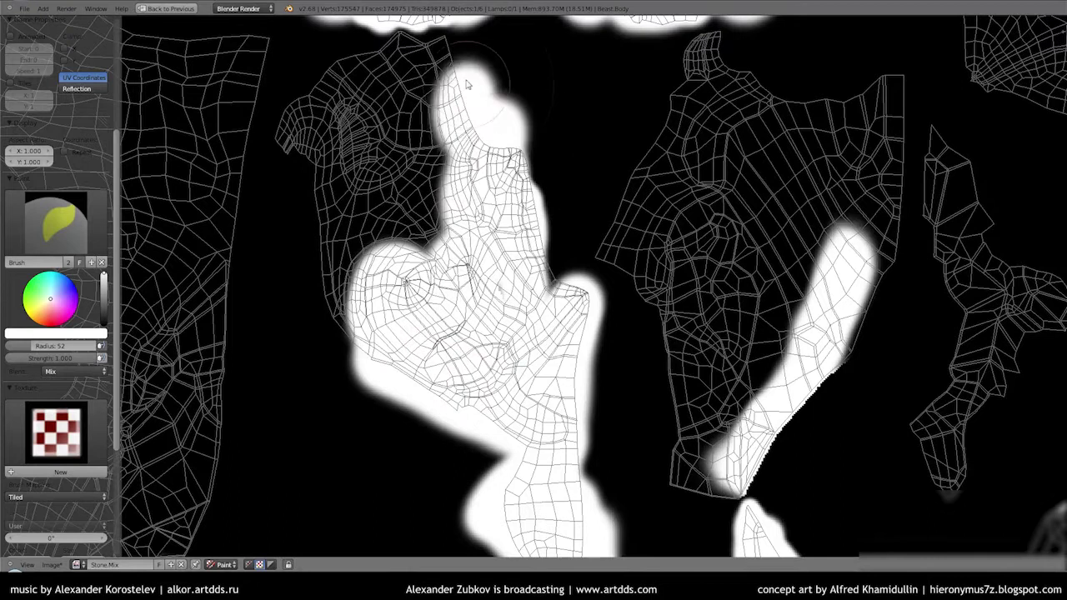
pyautogui.moveTo(834, 251); pyautogui.dragTo(767, 375)
pyautogui.scroll(-3)
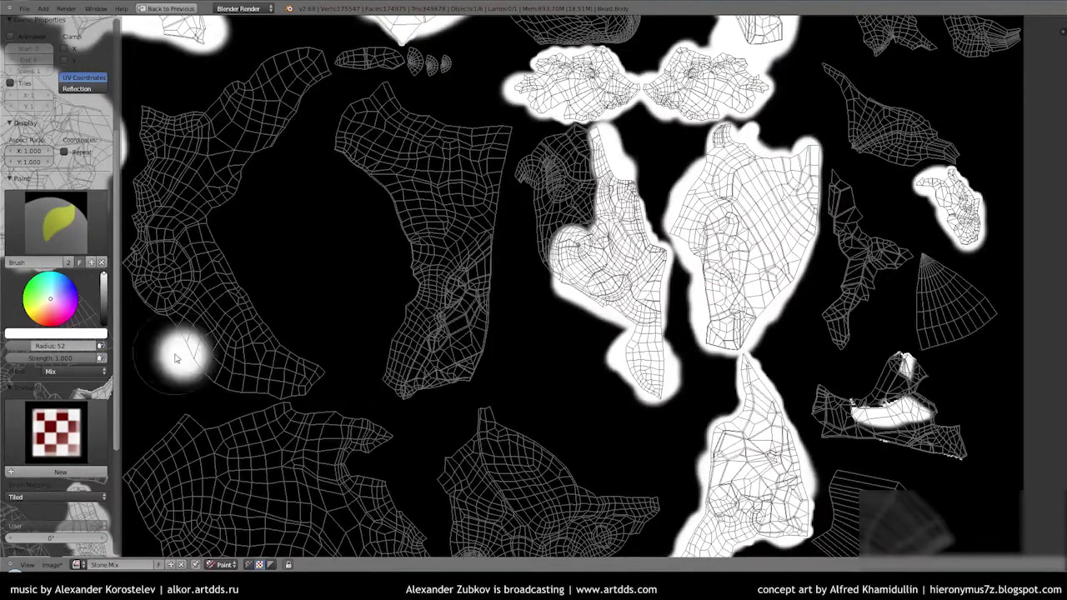
# - Undo the stray paint stroke and return to the split texture and 3D layout
pyautogui.moveTo(125, 392); pyautogui.dragTo(246, 227)
pyautogui.hotkey('ctrl', 'z')
pyautogui.hotkey('ctrl', 'Up')
# - Orbit the maximized 3D view to inspect the belt, then dab white on the enlarged texture
pyautogui.moveTo(760, 259); pyautogui.dragTo(753, 415)
pyautogui.scroll(3)
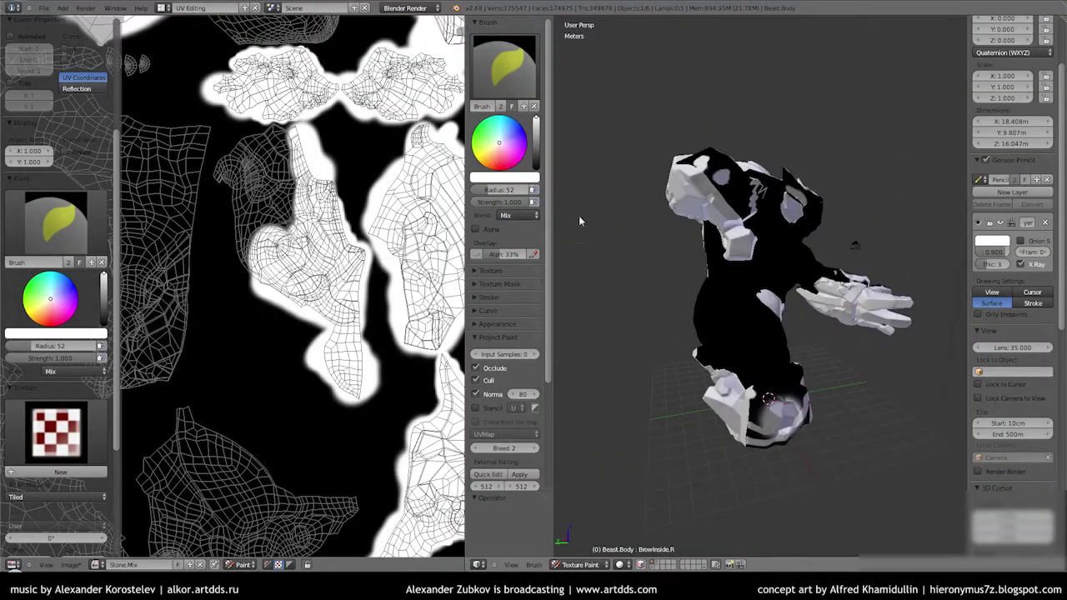
pyautogui.hotkey('ctrl', 'Up')
pyautogui.moveTo(678, 403); pyautogui.dragTo(598, 395)
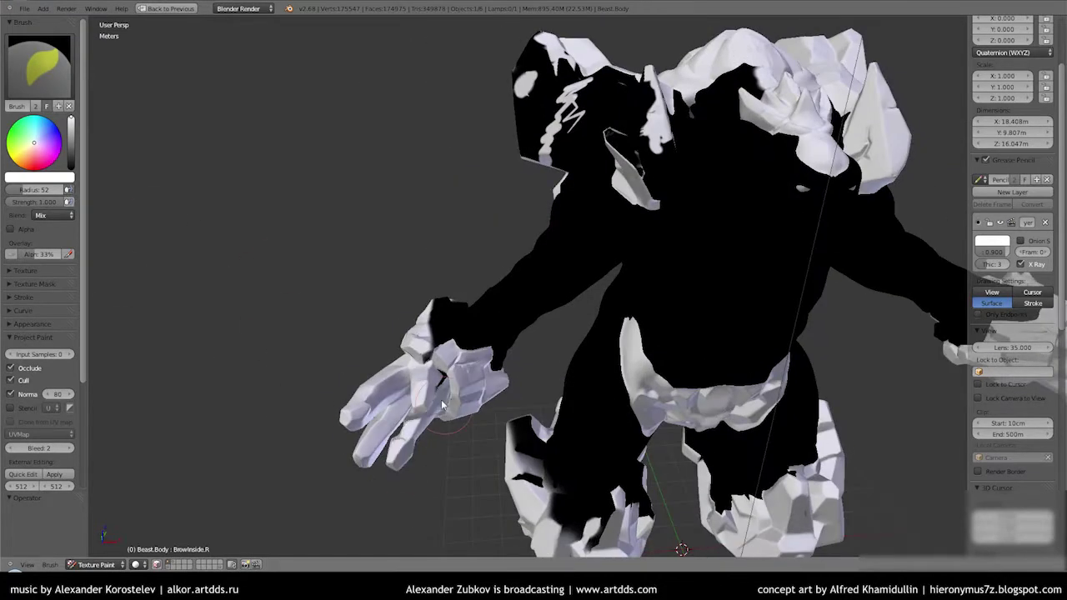
pyautogui.moveTo(443, 405); pyautogui.dragTo(360, 314)
pyautogui.hotkey('ctrl', 'Up')
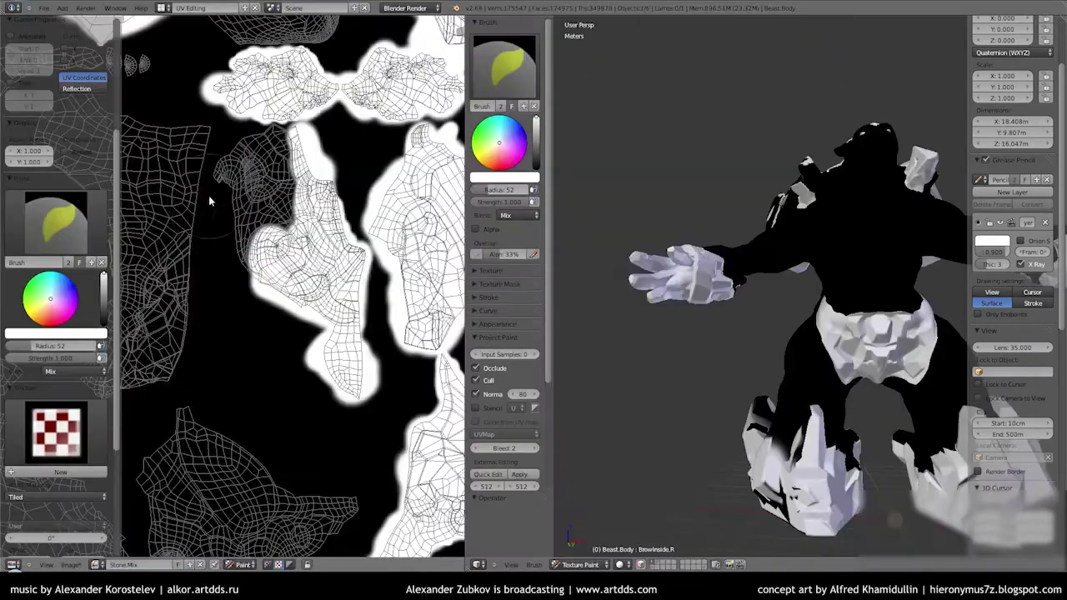
pyautogui.hotkey('ctrl', 'Up')
pyautogui.click(286, 259)
# - Dab white paint low on the texture and onto a nearby UV island
pyautogui.click(191, 334)
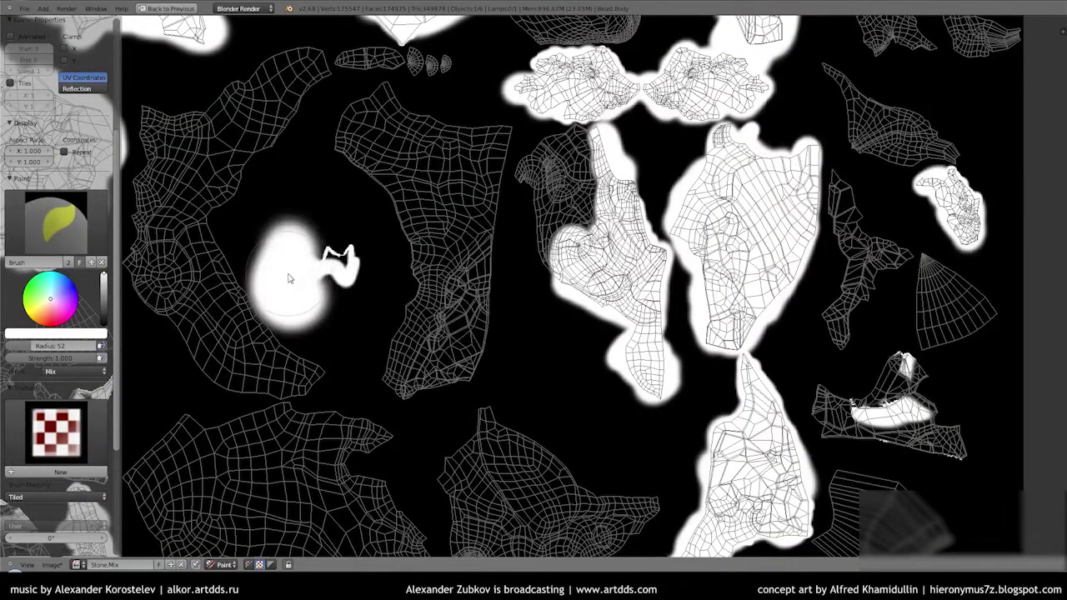
pyautogui.scroll(-3)
pyautogui.moveTo(584, 227); pyautogui.dragTo(620, 209)
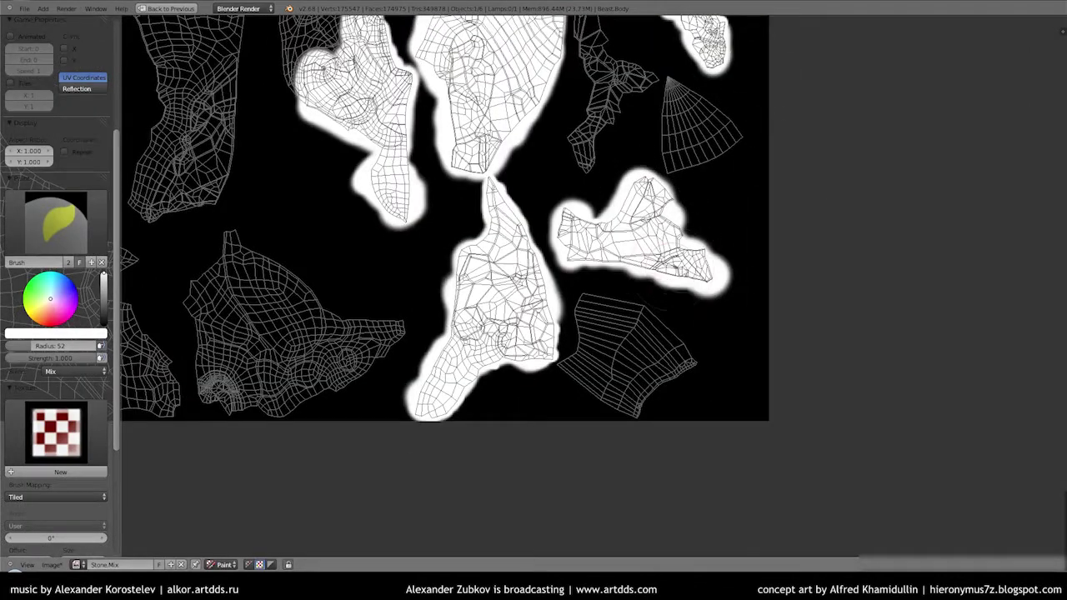
pyautogui.scroll(3)
pyautogui.scroll(3)
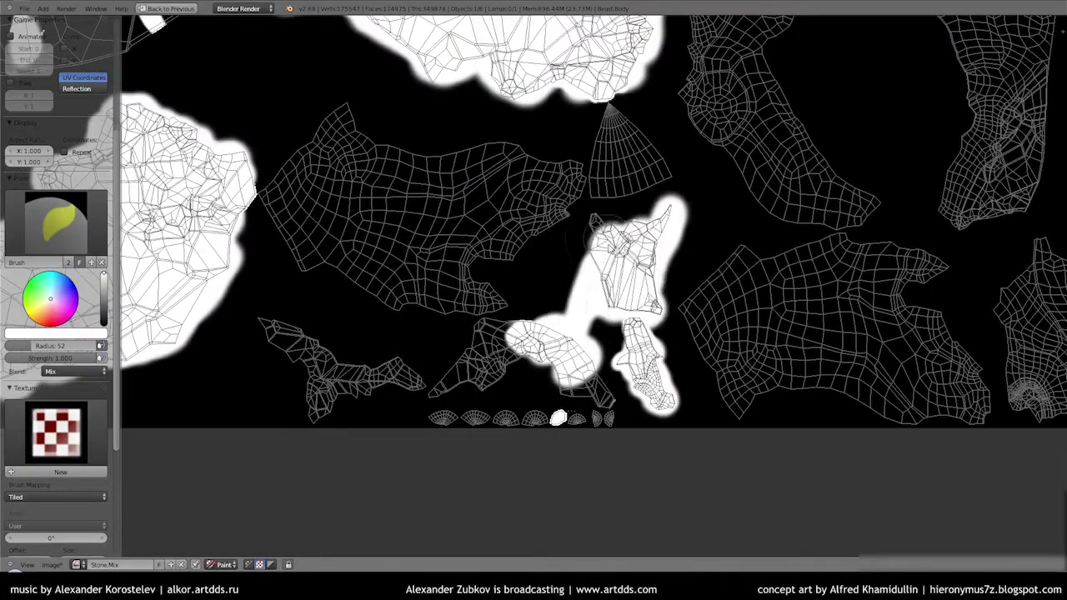
pyautogui.scroll(3)
pyautogui.scroll(-3)
pyautogui.scroll(3)
pyautogui.scroll(-3)
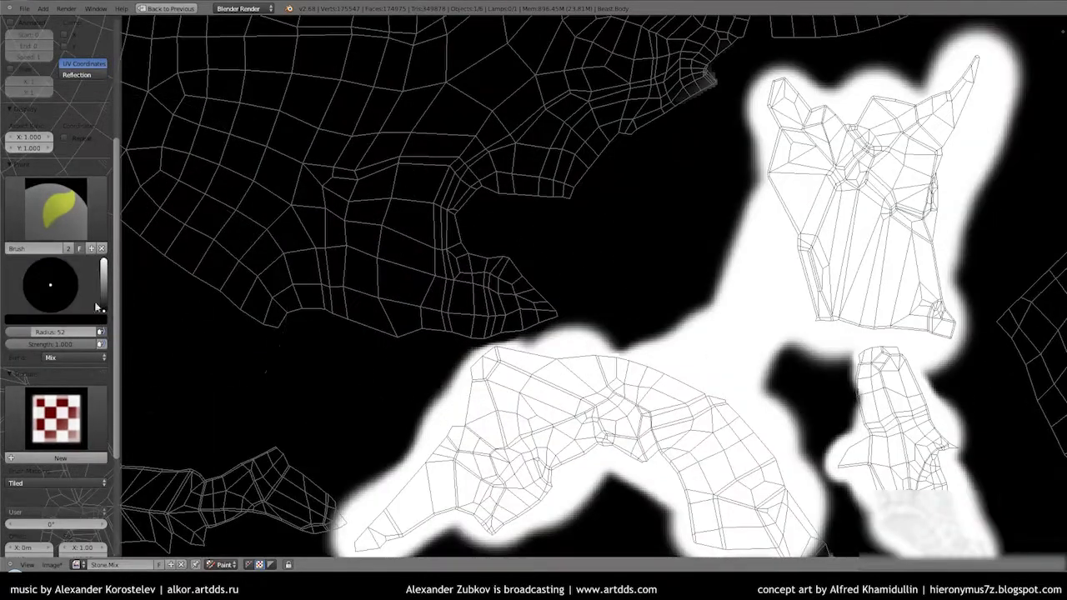
pyautogui.scroll(-3)
pyautogui.scroll(3)
pyautogui.scroll(3)
# - Paint the triangular island and the black area beneath its edge white
pyautogui.moveTo(517, 217); pyautogui.dragTo(484, 367)
pyautogui.scroll(-3)
pyautogui.scroll(3)
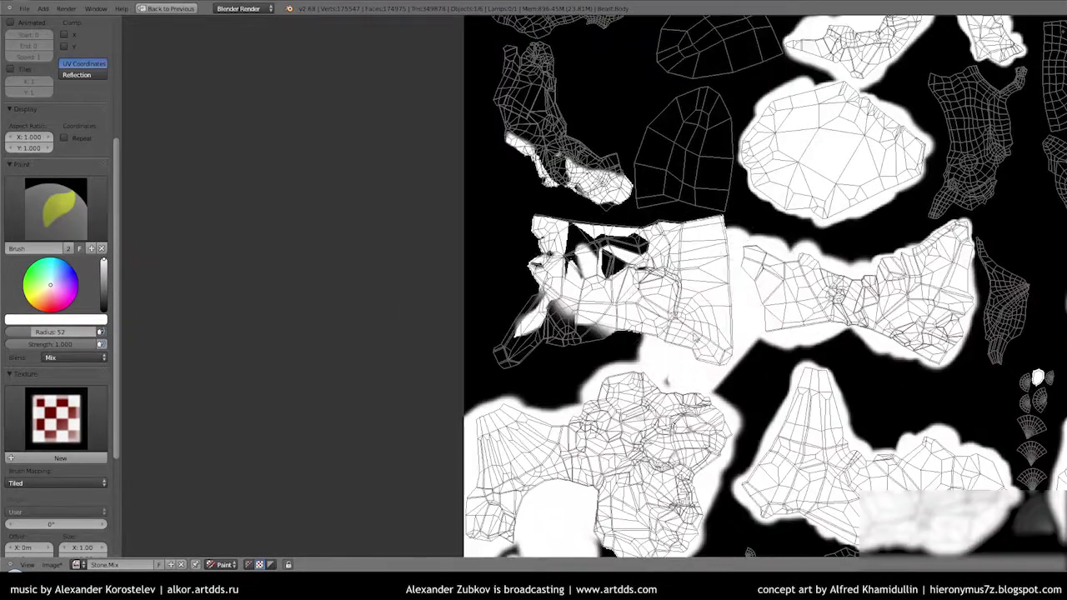
pyautogui.moveTo(583, 325); pyautogui.dragTo(493, 363)
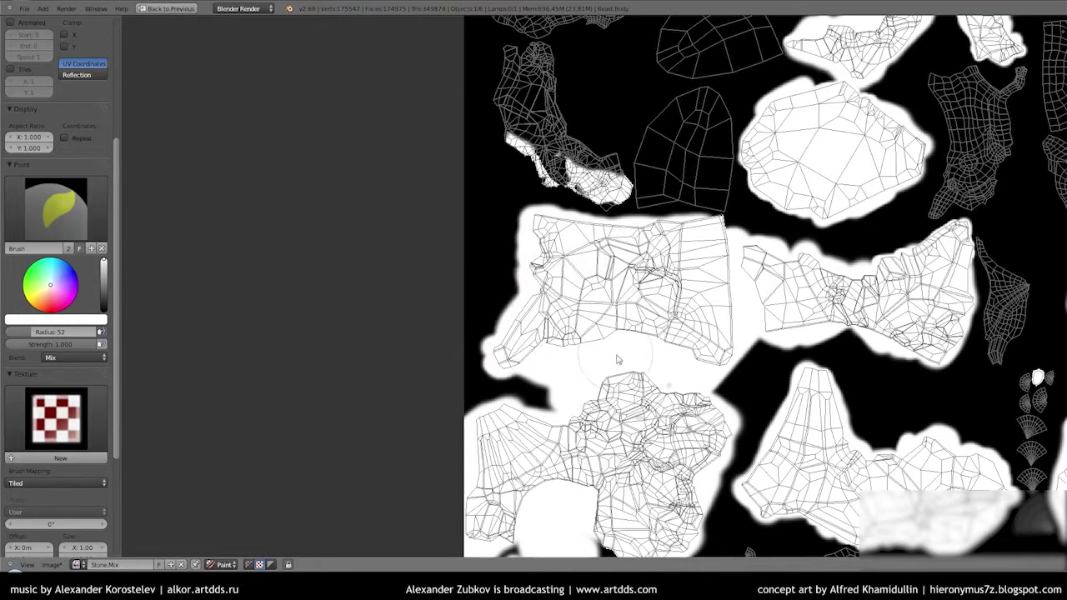
pyautogui.moveTo(618, 359); pyautogui.dragTo(584, 559)
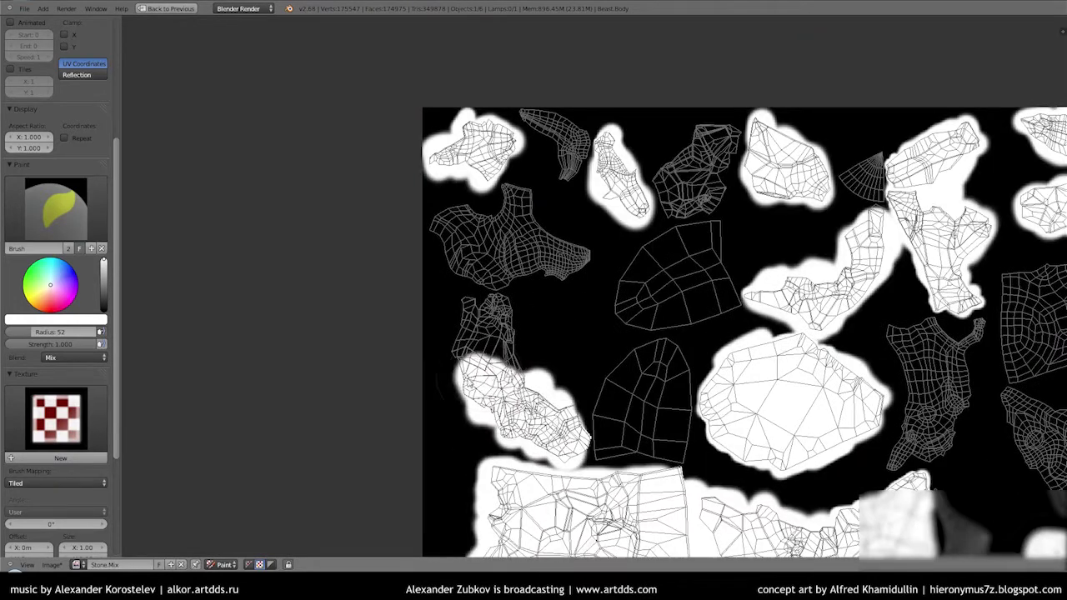
pyautogui.scroll(3)
pyautogui.moveTo(550, 450); pyautogui.dragTo(298, 472)
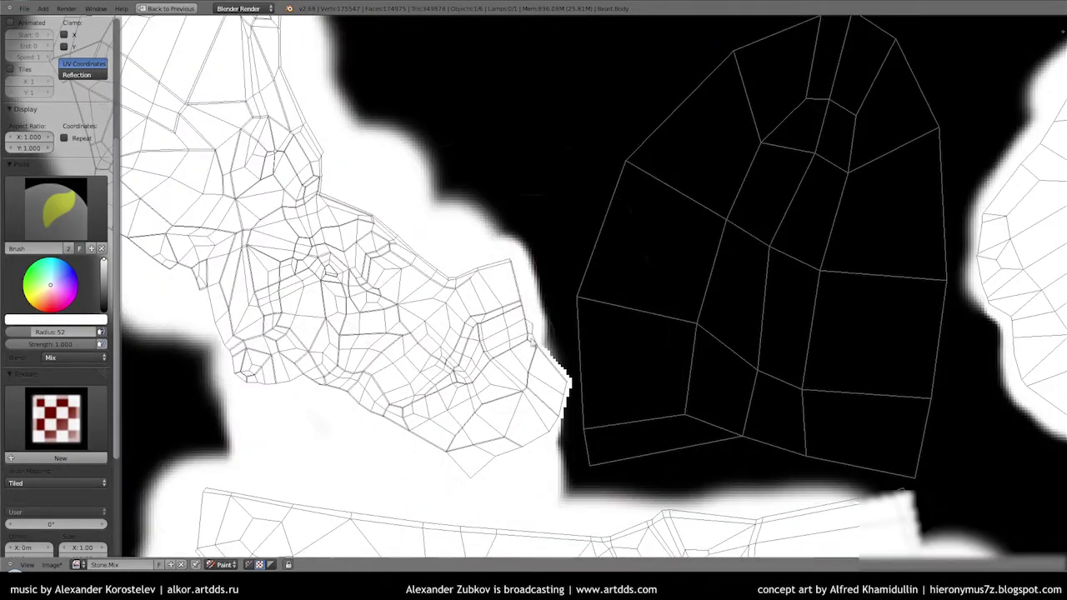
pyautogui.moveTo(560, 386); pyautogui.dragTo(589, 350)
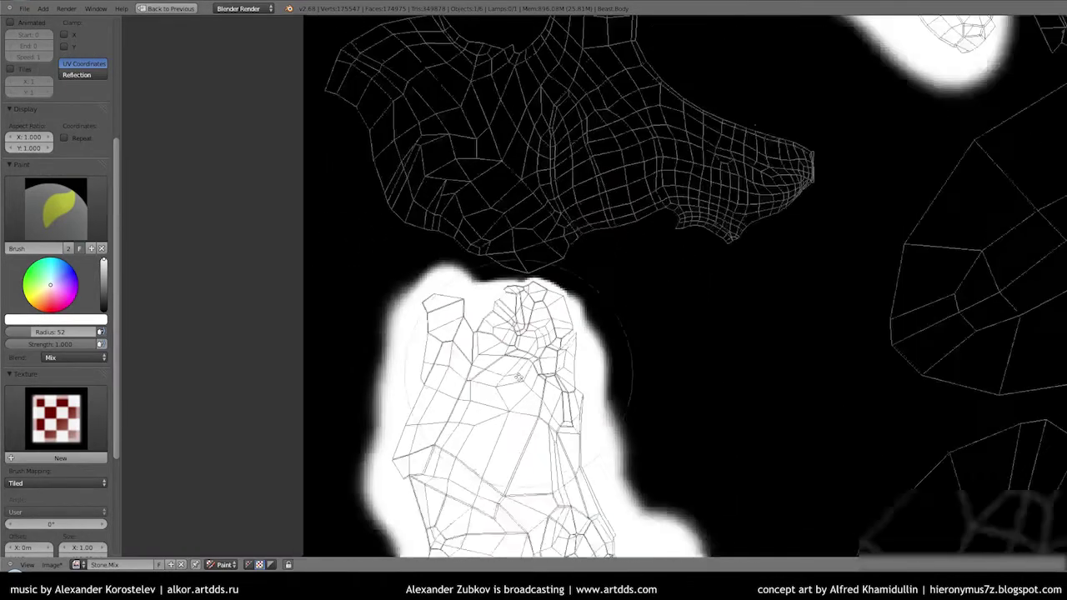
pyautogui.scroll(-3)
# - Repaint the upper-right island carefully after undoing a bad stroke, then whiten the central island
pyautogui.press('super')
pyautogui.scroll(3)
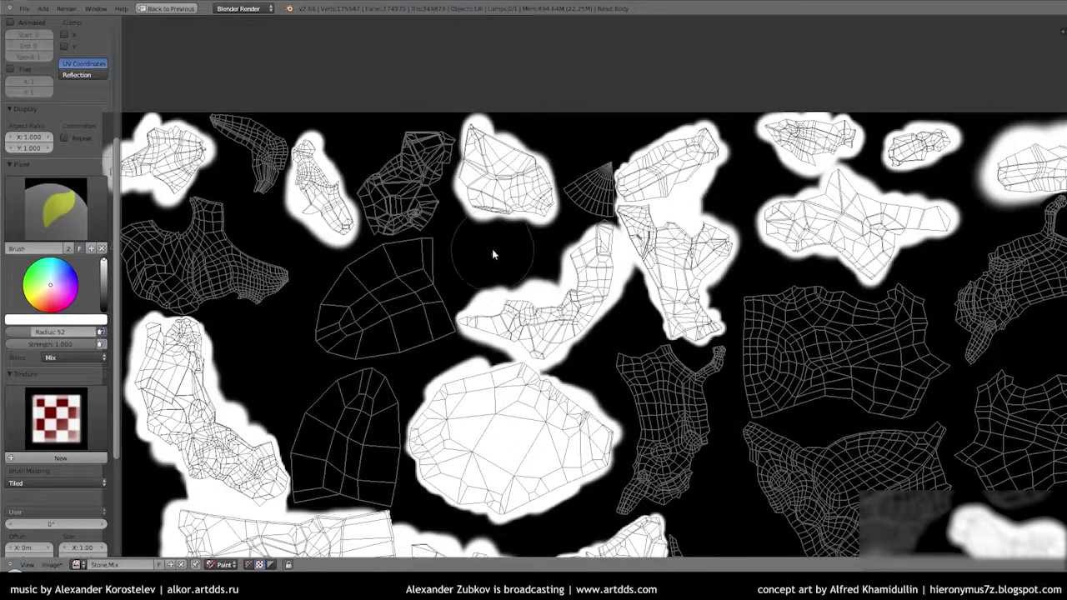
pyautogui.scroll(-3)
pyautogui.scroll(3)
pyautogui.moveTo(634, 200); pyautogui.dragTo(700, 158)
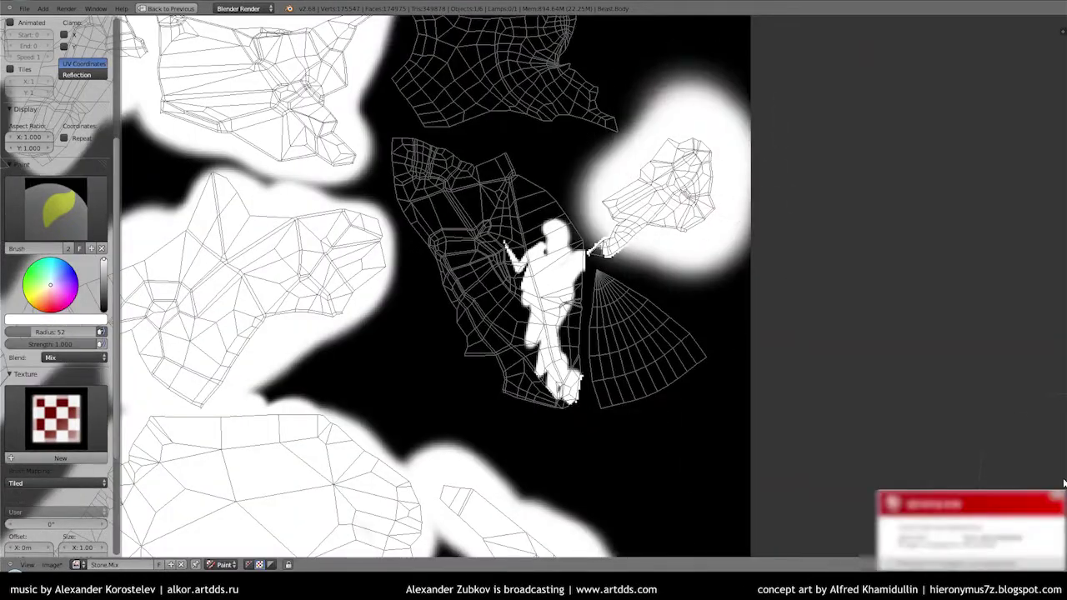
pyautogui.hotkey('ctrl', 'z')
pyautogui.moveTo(595, 214); pyautogui.dragTo(691, 186)
pyautogui.moveTo(443, 290); pyautogui.dragTo(467, 400)
pyautogui.hotkey('alt', 'Tab')
pyautogui.scroll(3)
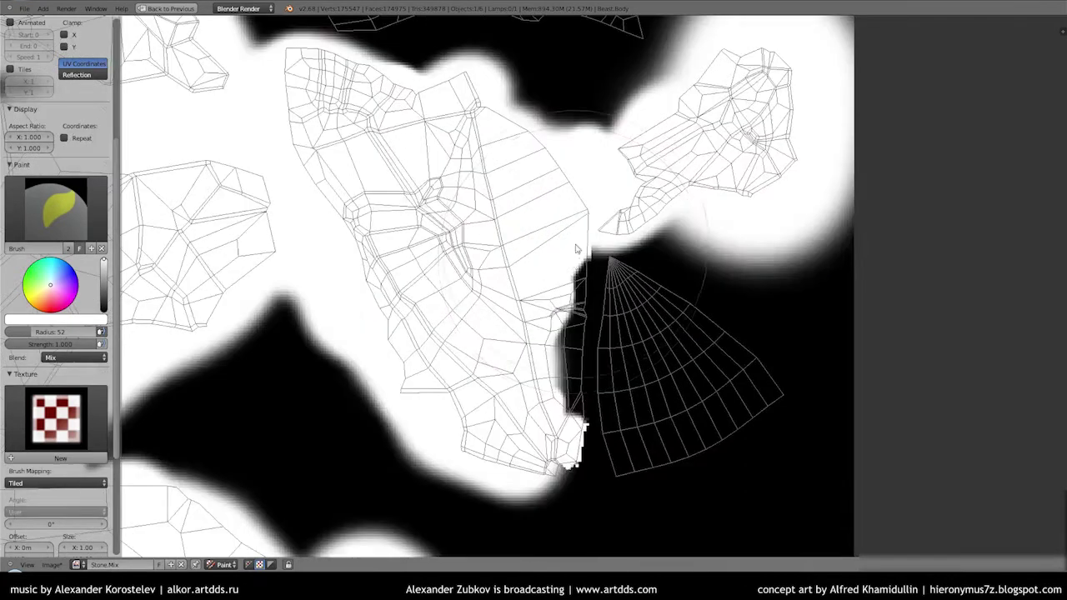
pyautogui.moveTo(575, 249); pyautogui.dragTo(545, 213)
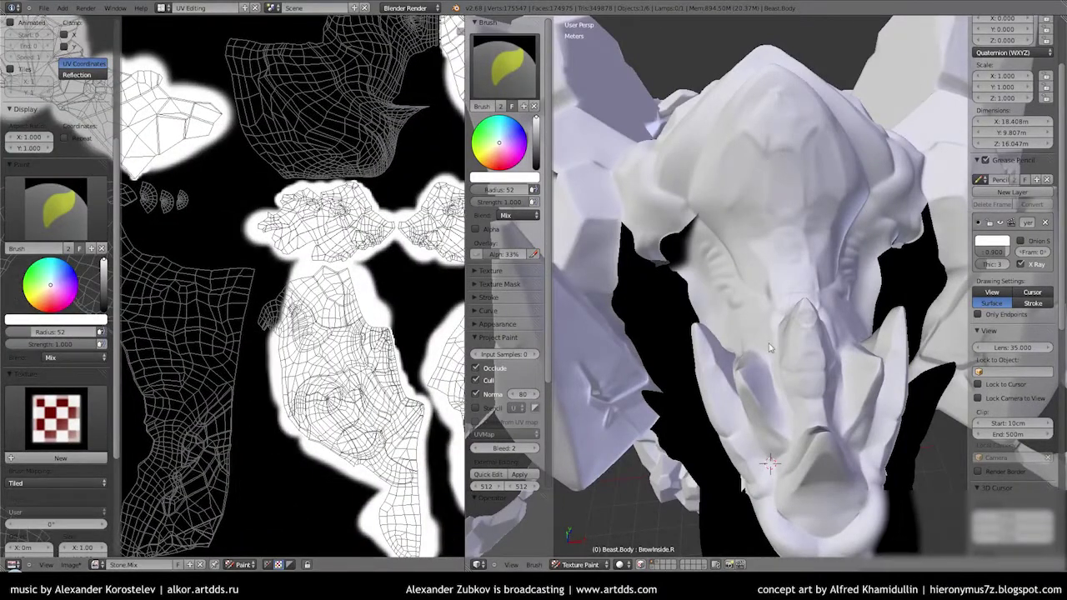
# - Paint the black patches on the beast's body white directly in the 3D viewport
pyautogui.moveTo(776, 334); pyautogui.dragTo(821, 200)
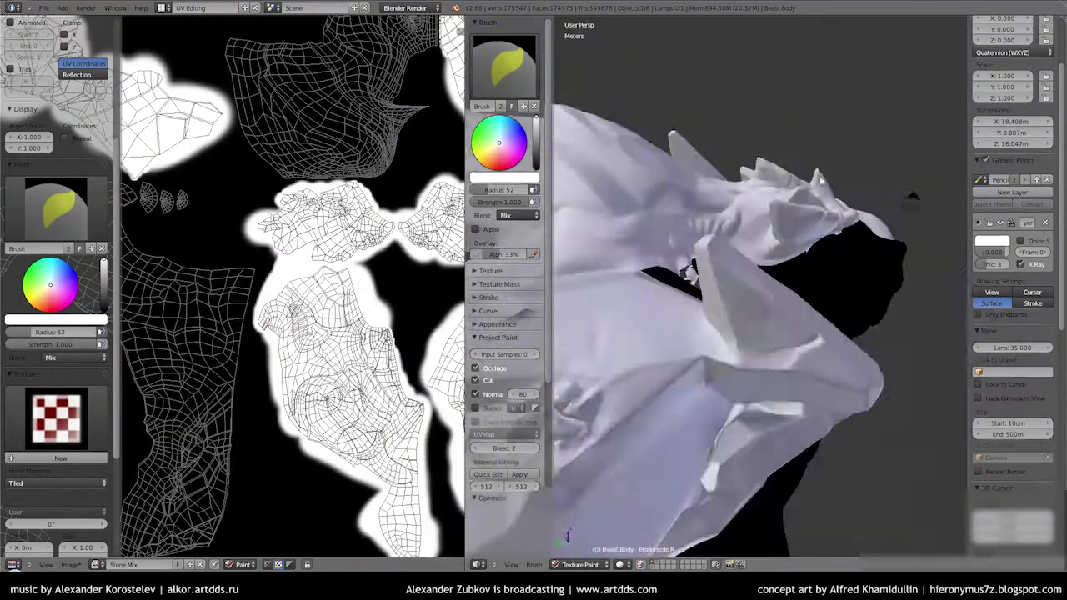
pyautogui.moveTo(722, 317); pyautogui.dragTo(745, 380)
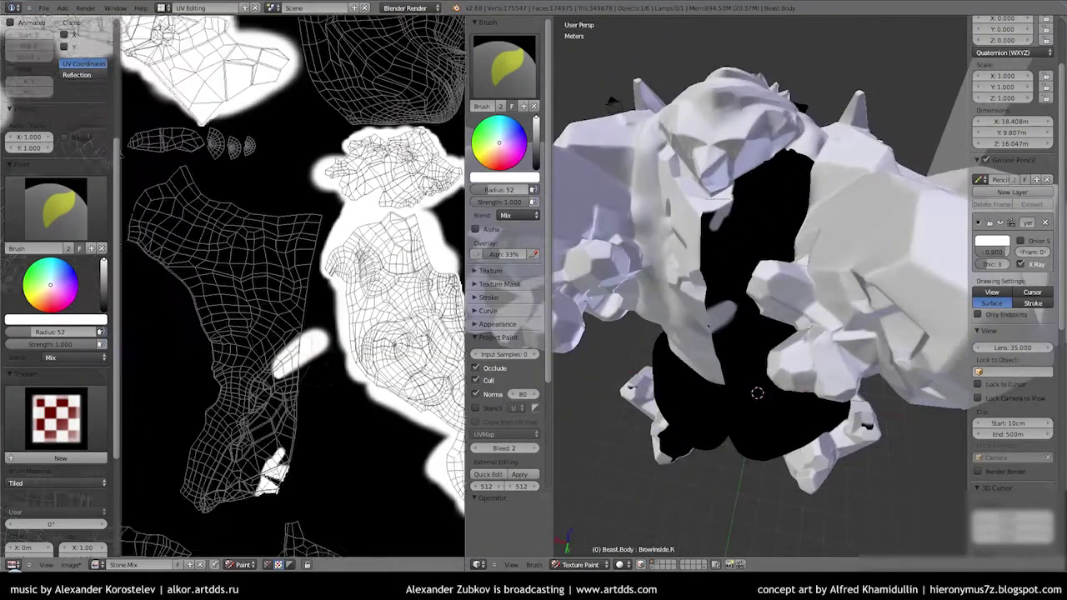
pyautogui.moveTo(334, 215); pyautogui.dragTo(181, 211)
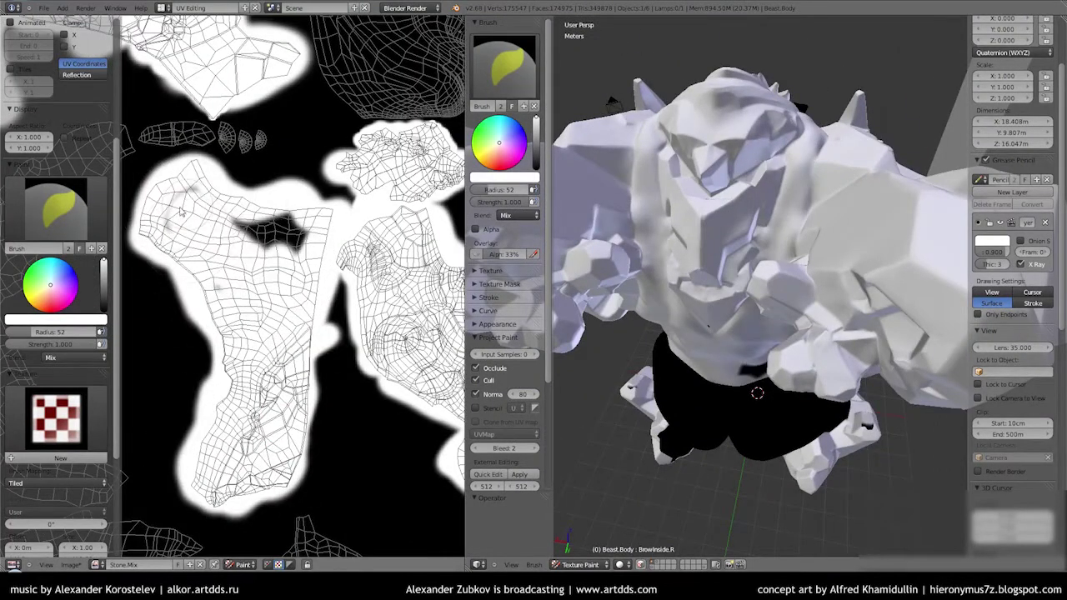
pyautogui.moveTo(734, 350); pyautogui.dragTo(782, 448)
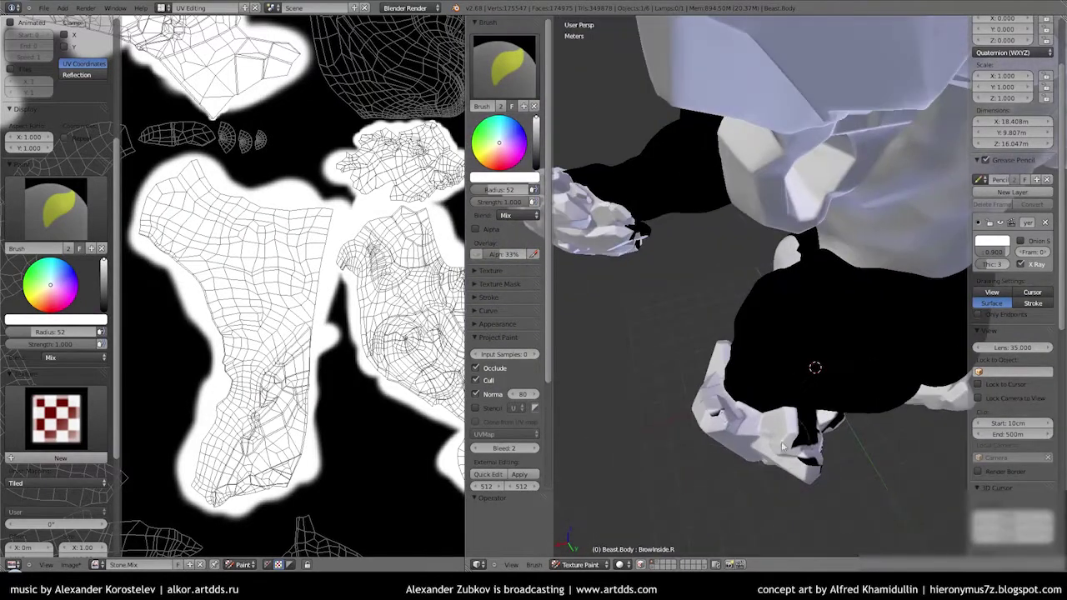
# - Brush white over several UV islands in the texture view
pyautogui.scroll(-3)
pyautogui.scroll(-3)
pyautogui.scroll(3)
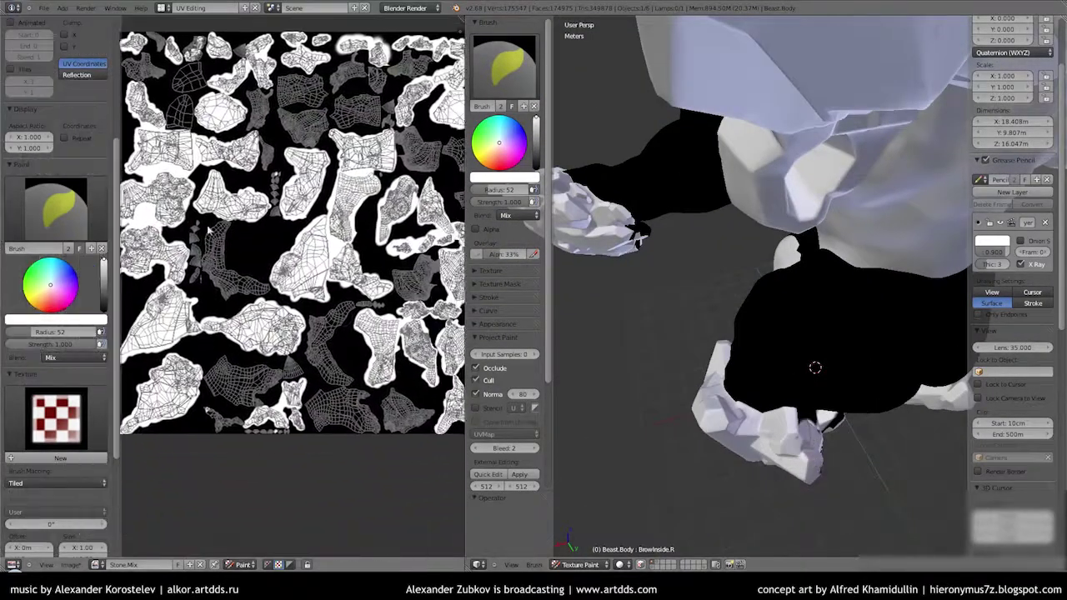
pyautogui.scroll(3)
pyautogui.moveTo(166, 302); pyautogui.dragTo(350, 374)
pyautogui.scroll(-3)
pyautogui.scroll(3)
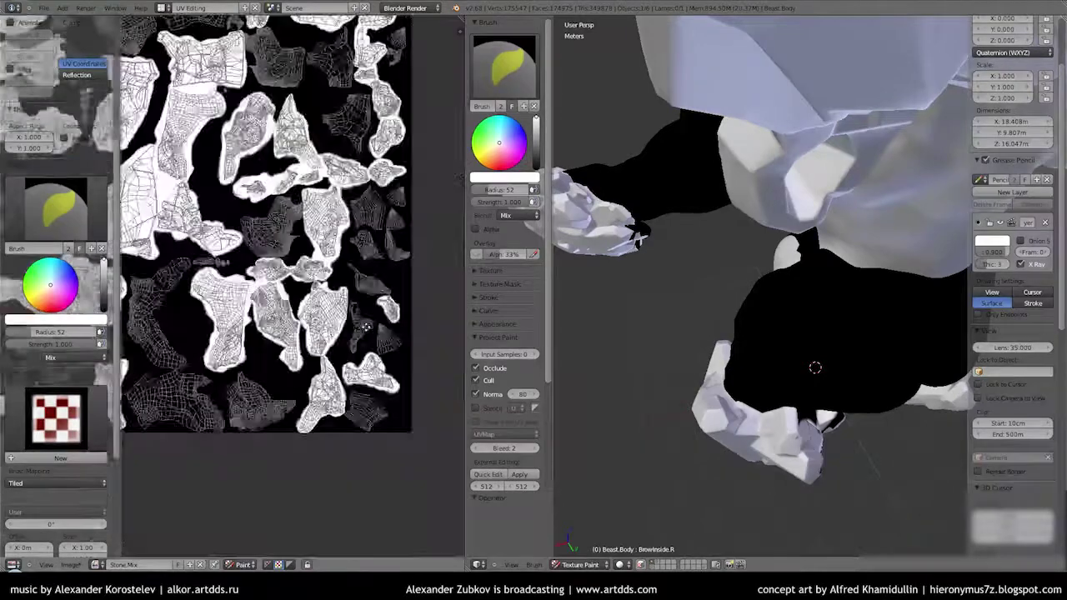
pyautogui.scroll(3)
pyautogui.moveTo(283, 296); pyautogui.dragTo(242, 213)
pyautogui.scroll(-3)
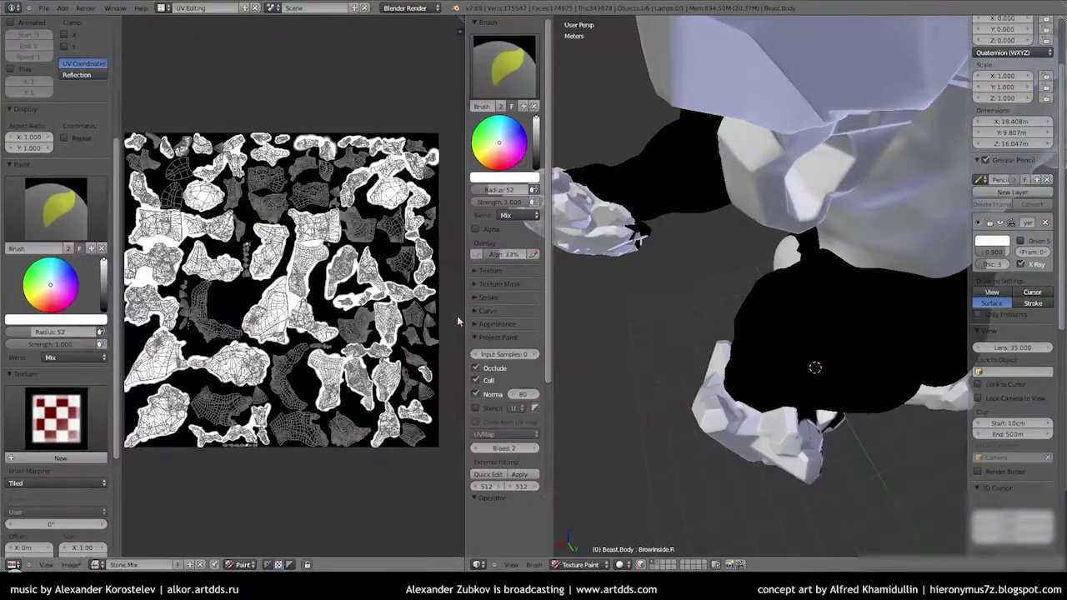
# - Orbit around the torso, paws and head, then enlarge the texture view to full screen
pyautogui.moveTo(634, 350); pyautogui.dragTo(764, 521)
pyautogui.moveTo(860, 500); pyautogui.dragTo(660, 420)
pyautogui.scroll(-3)
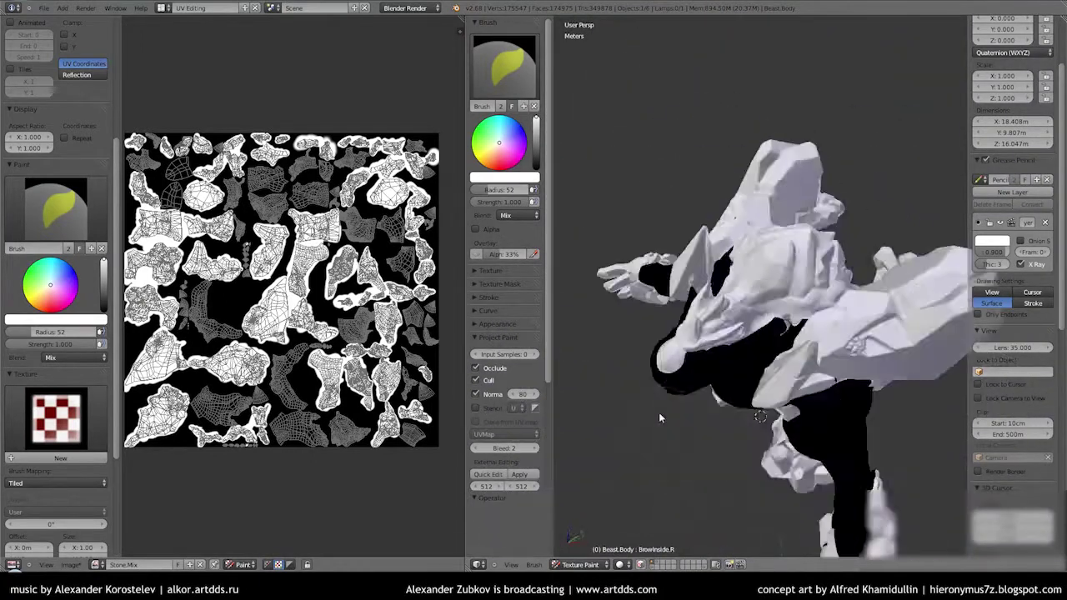
pyautogui.scroll(3)
pyautogui.moveTo(775, 319); pyautogui.dragTo(899, 285)
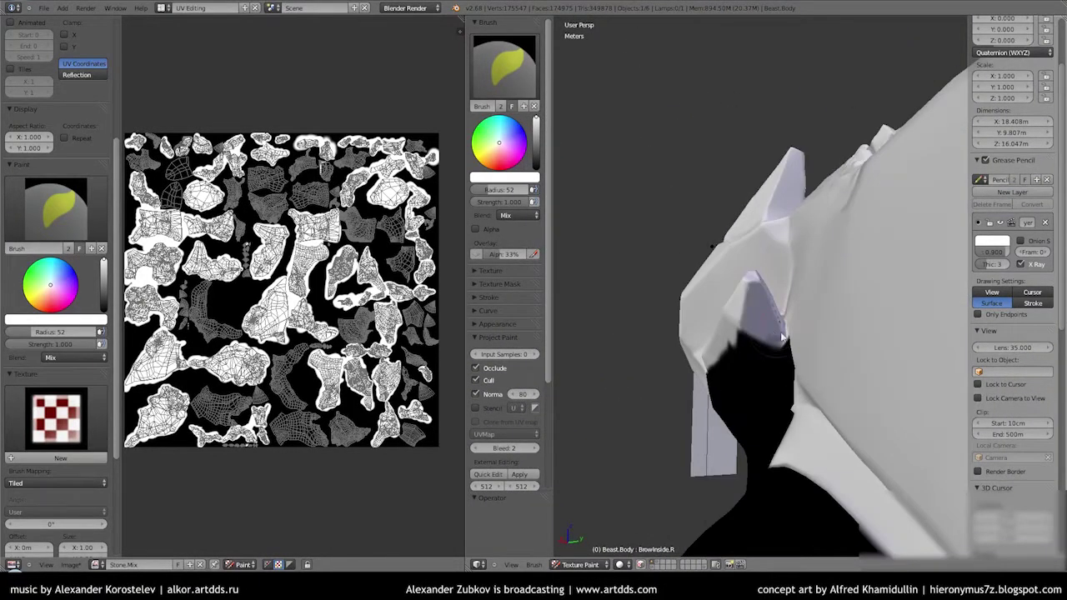
pyautogui.moveTo(788, 337); pyautogui.dragTo(771, 327)
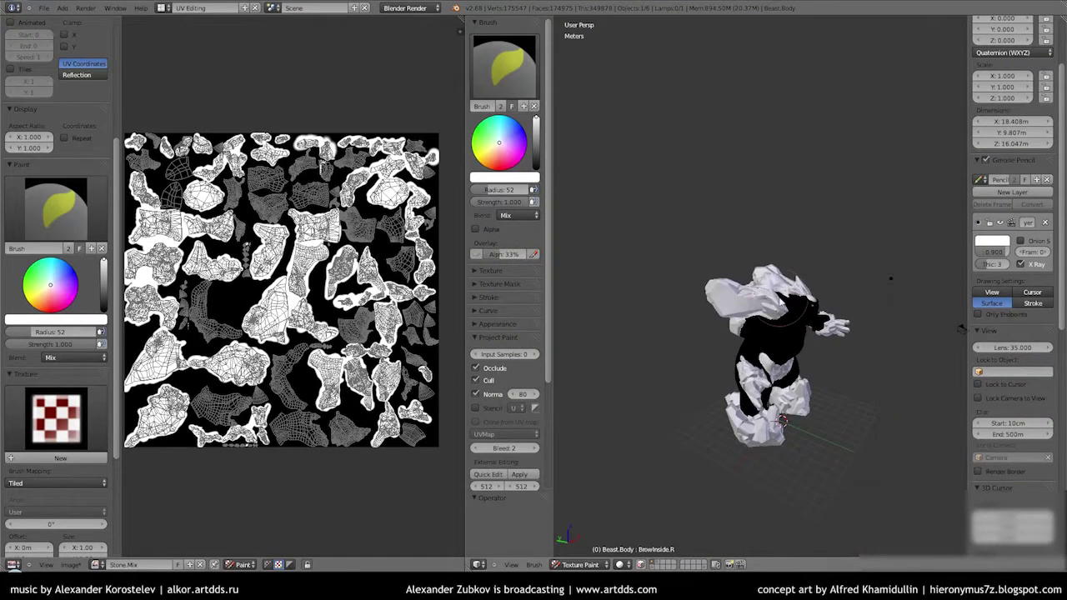
pyautogui.scroll(3)
pyautogui.scroll(3)
pyautogui.scroll(3)
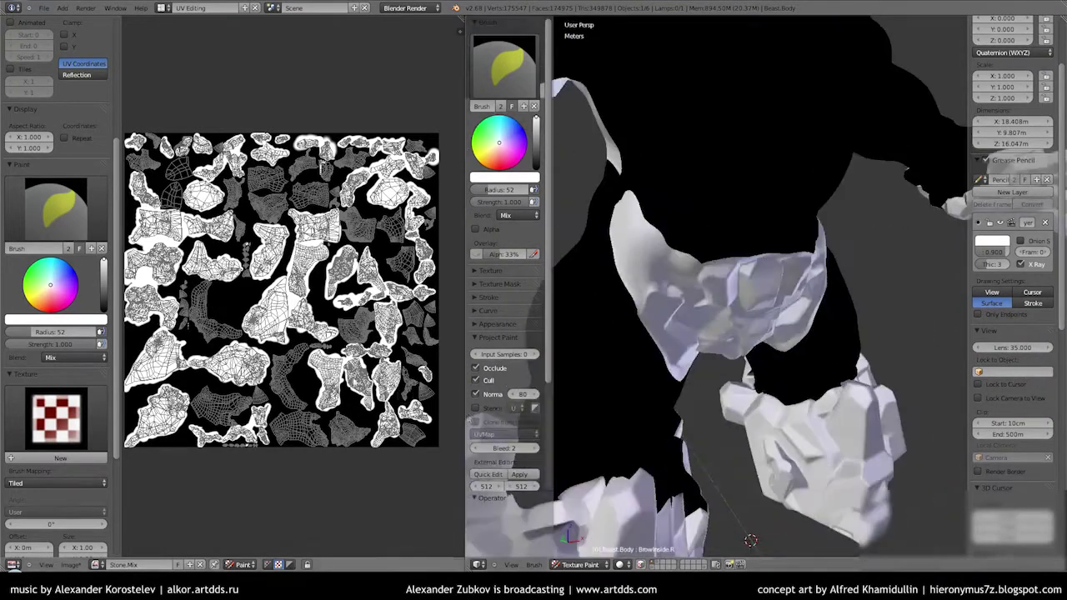
pyautogui.hotkey('ctrl', 'Up')
pyautogui.scroll(3)
# - Fill the black gap inside the central island white, undoing one stray stroke
pyautogui.scroll(3)
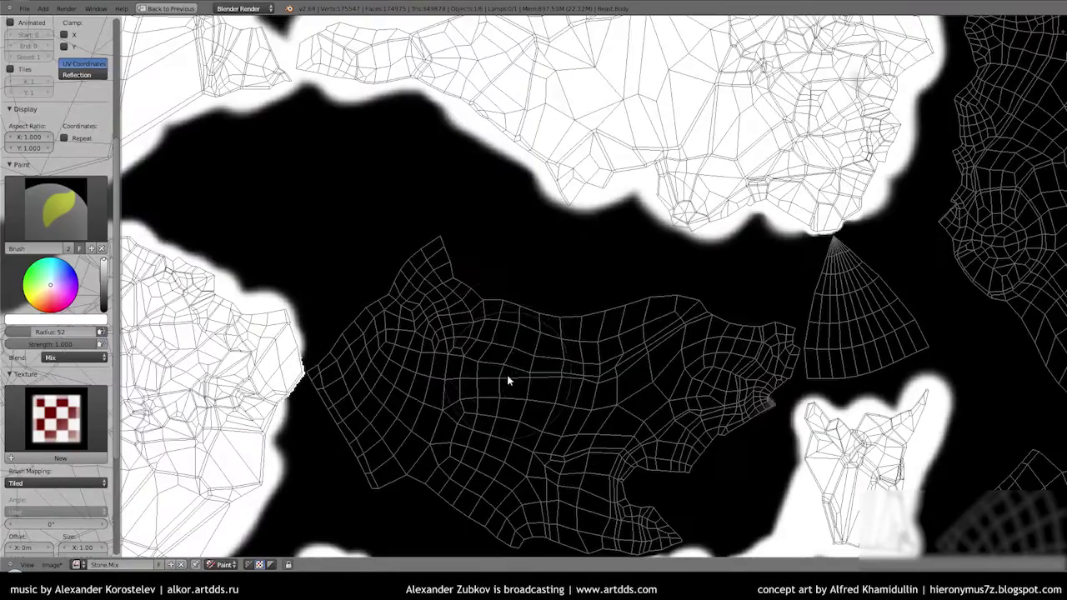
pyautogui.scroll(-3)
pyautogui.scroll(-3)
pyautogui.scroll(3)
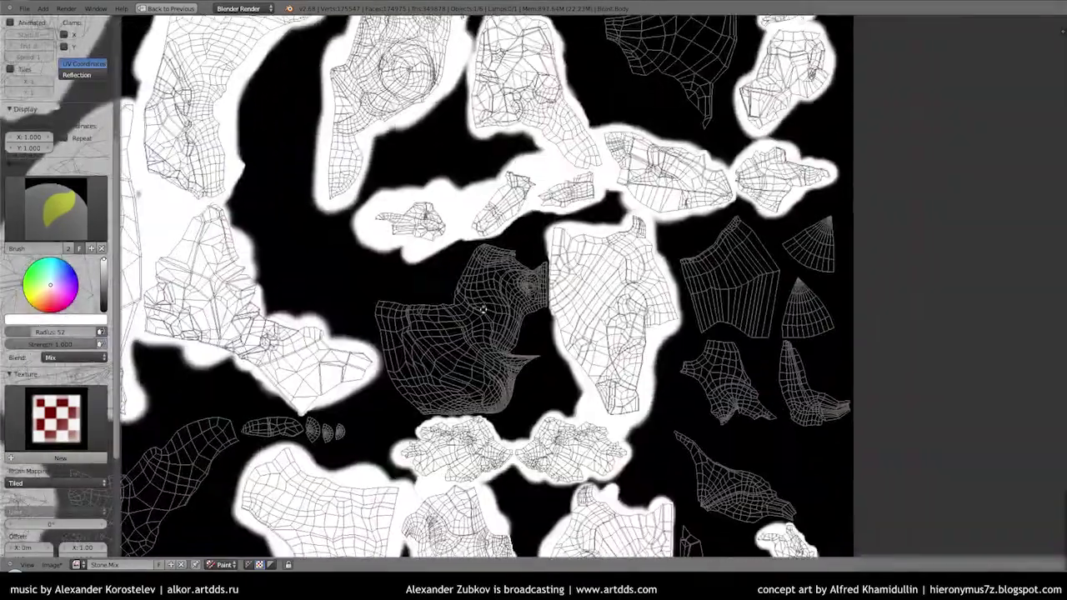
pyautogui.scroll(3)
pyautogui.scroll(3)
pyautogui.moveTo(380, 353); pyautogui.dragTo(587, 340)
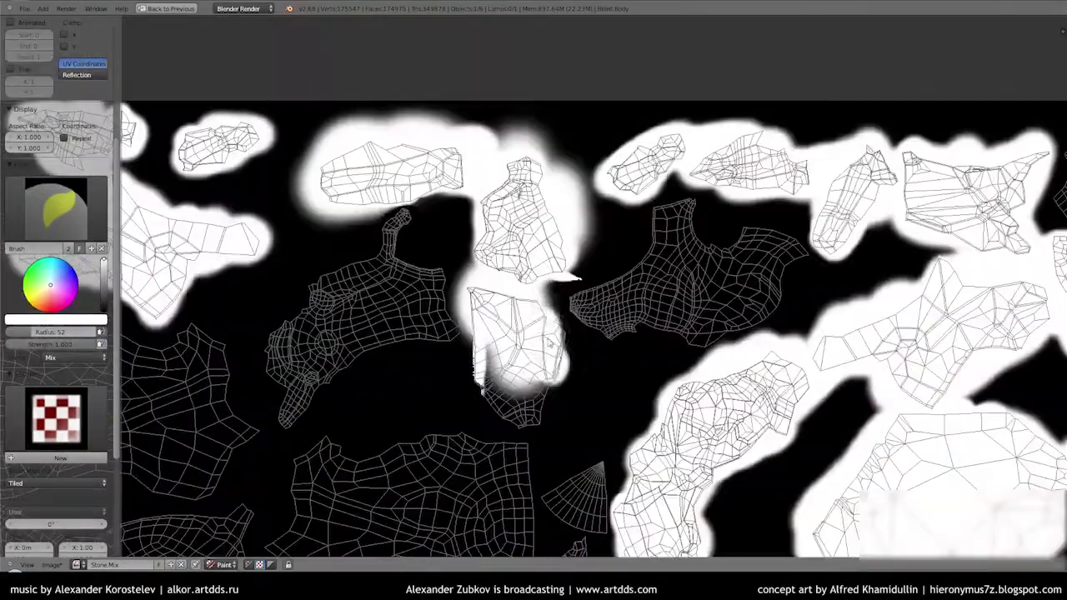
pyautogui.moveTo(500, 292); pyautogui.dragTo(517, 409)
pyautogui.hotkey('ctrl', 'z')
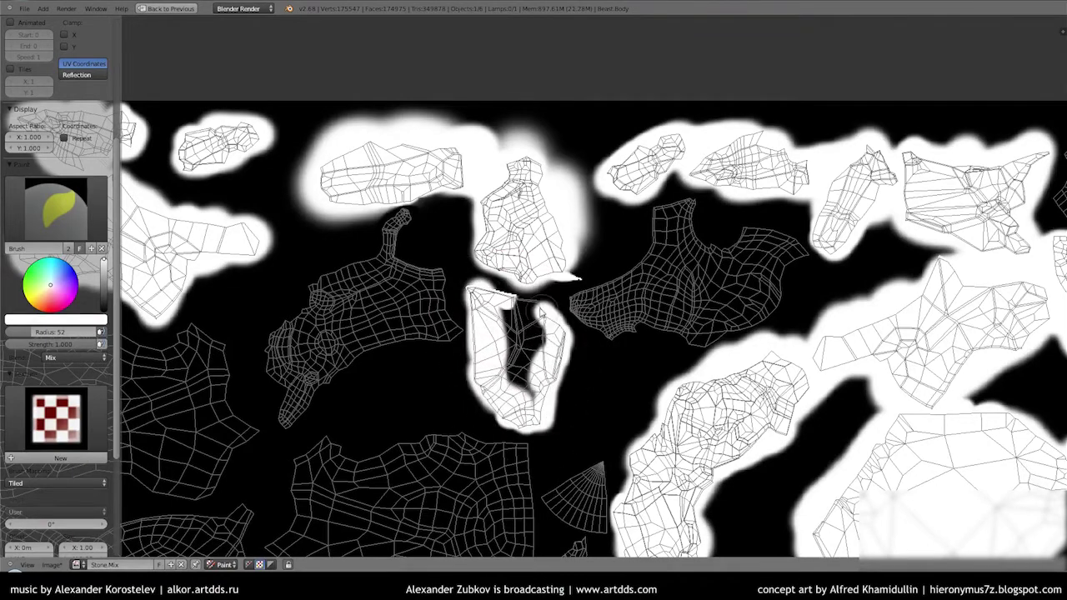
pyautogui.moveTo(540, 304); pyautogui.dragTo(529, 367)
# - Paint white strokes on the right-side islands and restore the split layout
pyautogui.moveTo(576, 278); pyautogui.dragTo(750, 167)
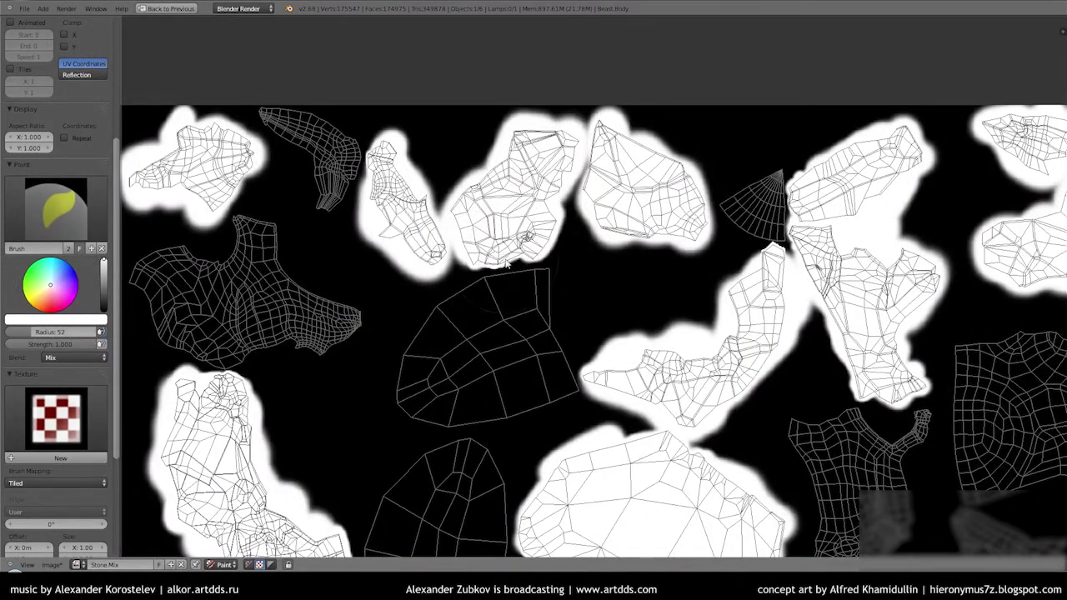
pyautogui.moveTo(506, 262); pyautogui.dragTo(429, 267)
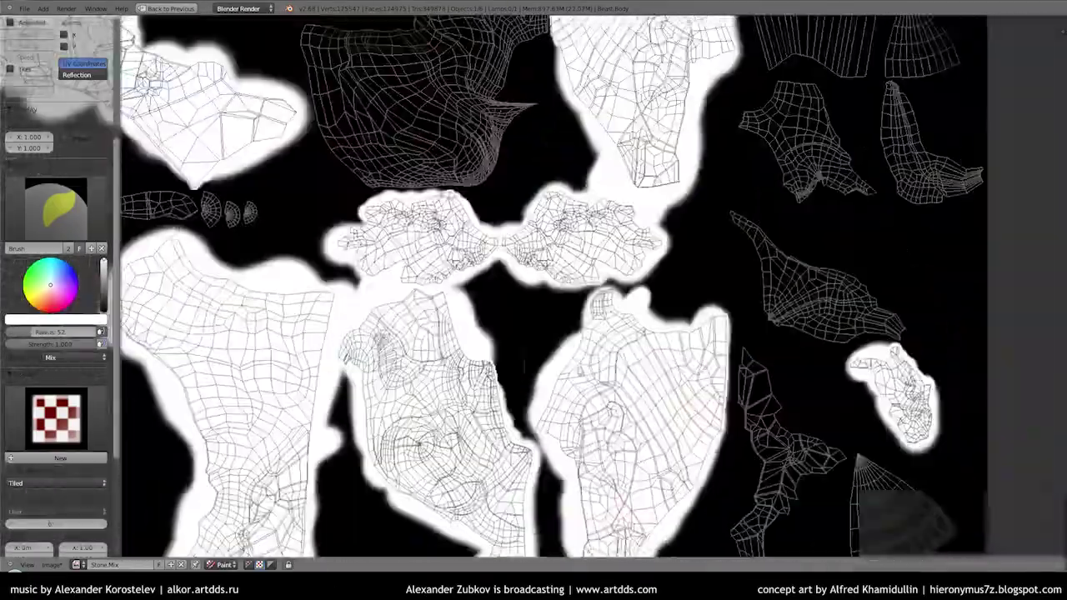
pyautogui.moveTo(834, 467); pyautogui.dragTo(792, 250)
pyautogui.hotkey('ctrl', 'Up')
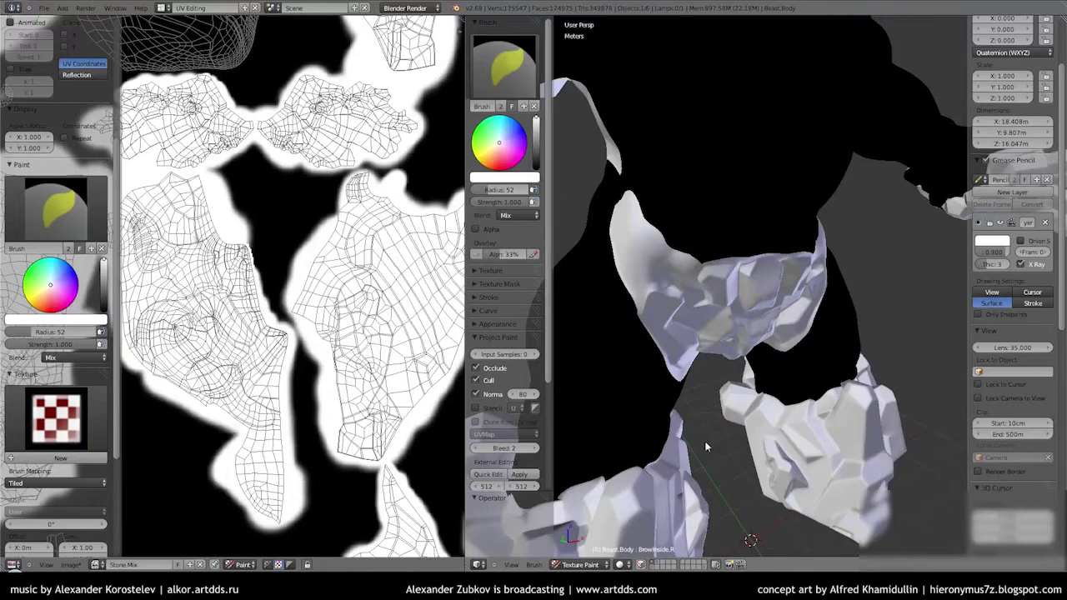
# - Maximize the 3D view and orbit the beast, first up close, then out to the full body
pyautogui.hotkey('ctrl', 'Up')
pyautogui.moveTo(704, 440); pyautogui.dragTo(576, 217)
pyautogui.moveTo(303, 351); pyautogui.dragTo(553, 351)
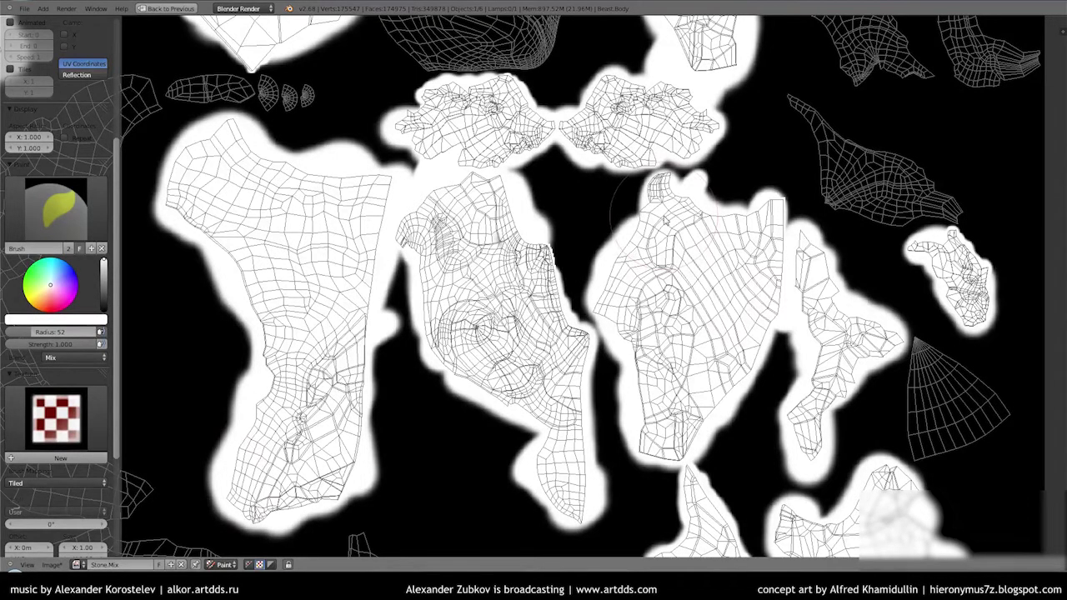
# - Brush white blobs over the black area and around the upper-right Stone Mix islands
pyautogui.moveTo(665, 219); pyautogui.dragTo(534, 195)
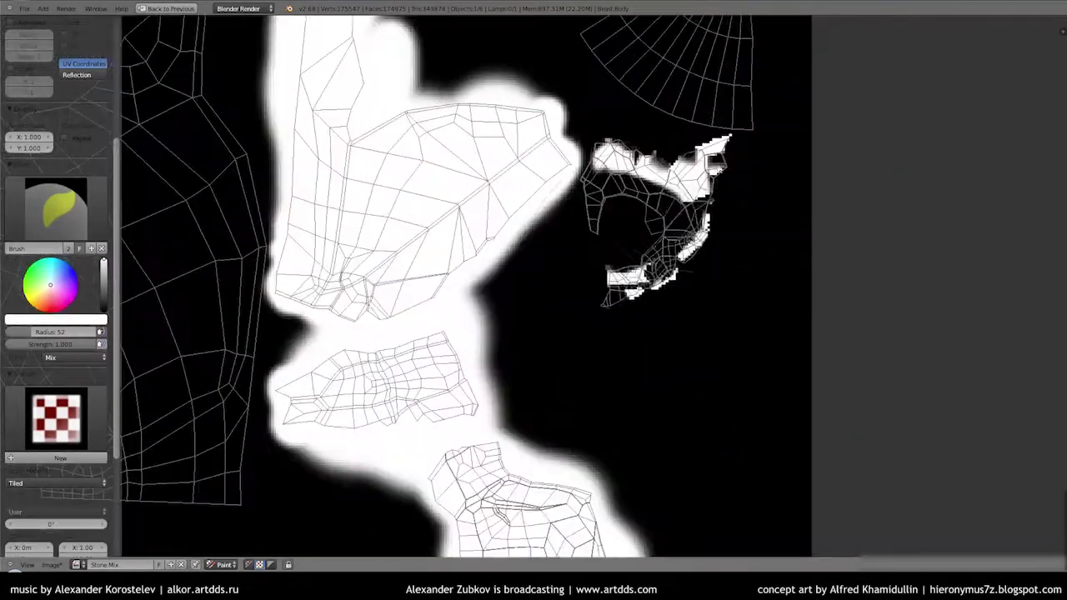
pyautogui.moveTo(600, 286); pyautogui.dragTo(693, 178)
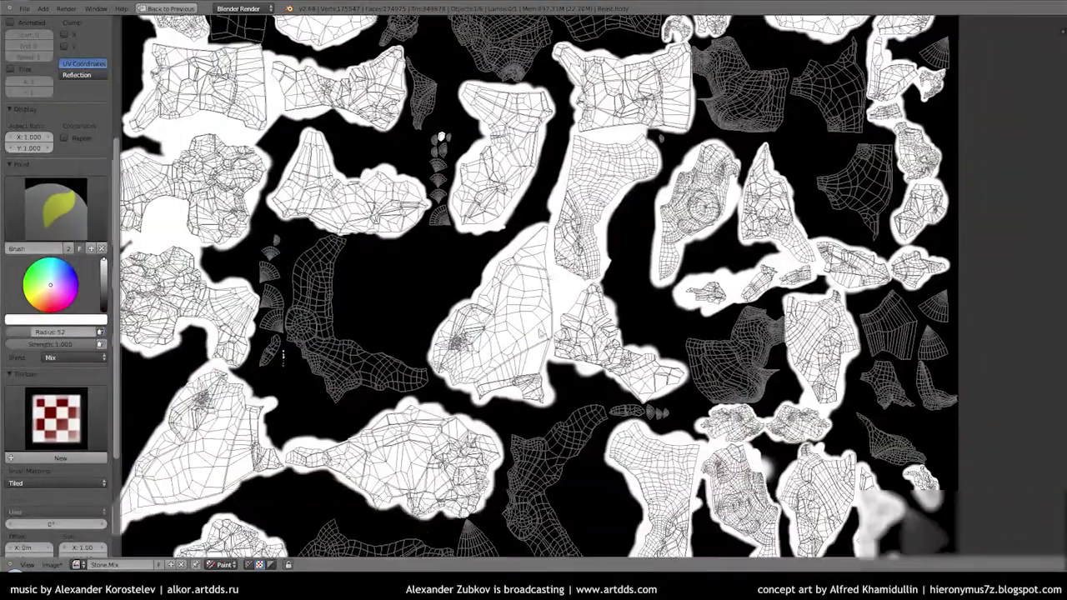
pyautogui.scroll(3)
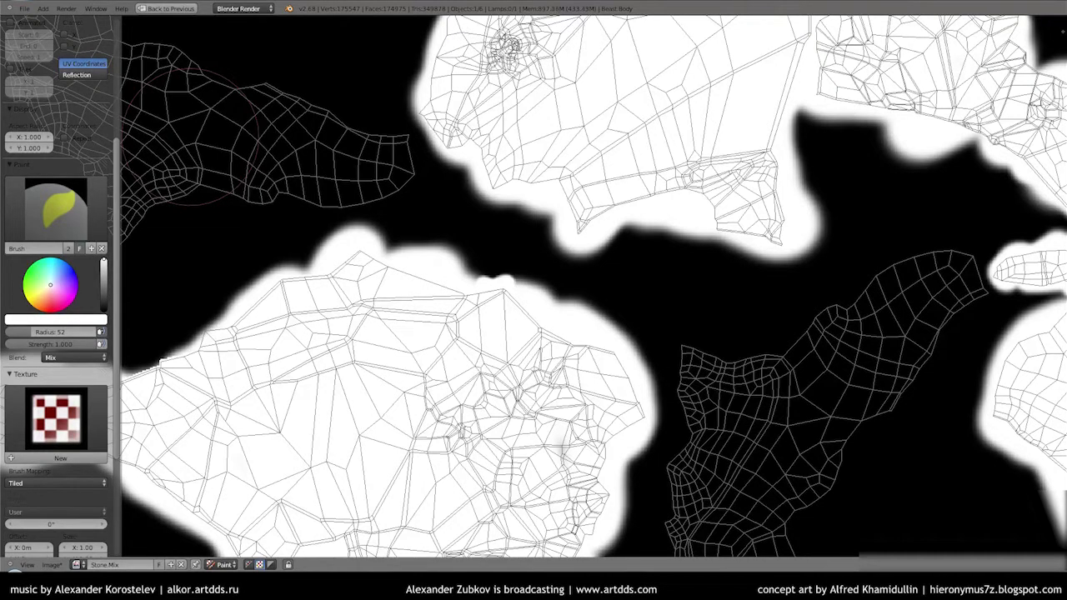
pyautogui.moveTo(499, 248); pyautogui.dragTo(510, 279)
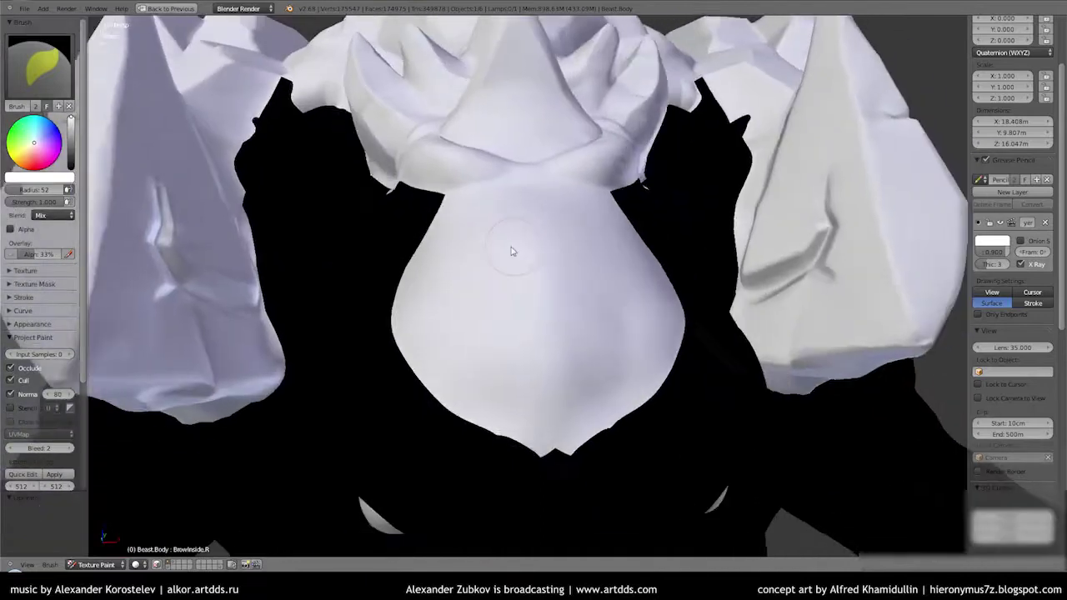
# - Switch the paint colour to black and paint across the lower belly
pyautogui.press('s')
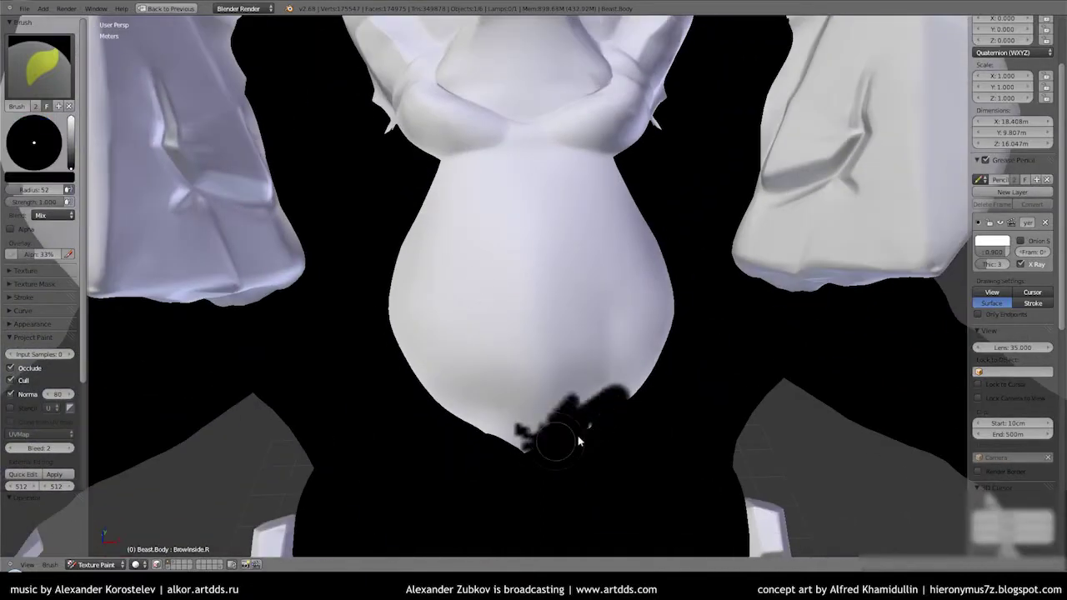
pyautogui.moveTo(517, 433); pyautogui.dragTo(658, 292)
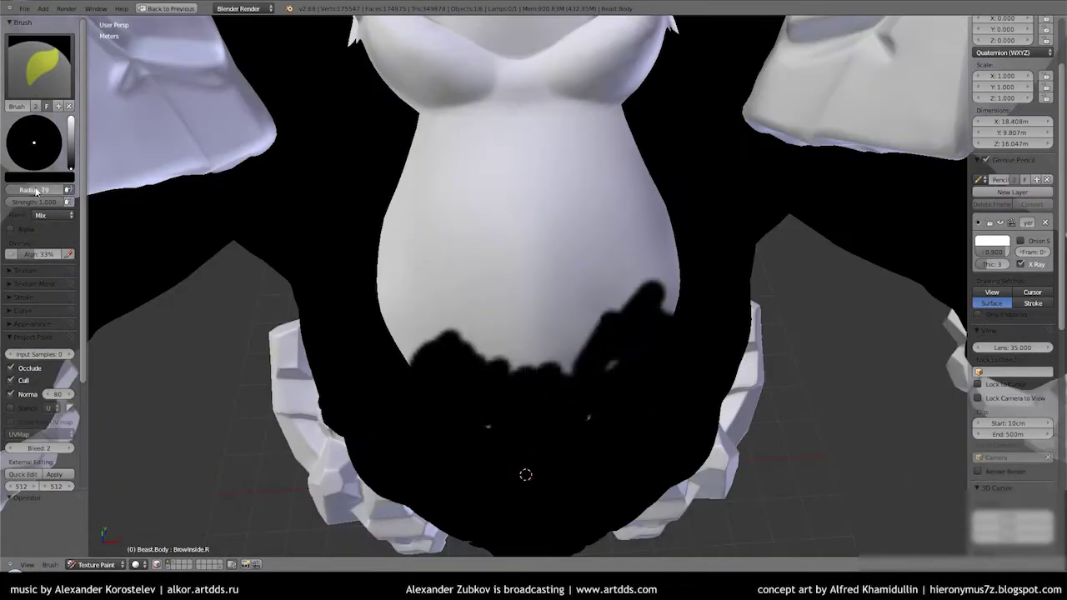
pyautogui.moveTo(449, 341); pyautogui.dragTo(542, 225)
pyautogui.moveTo(409, 369); pyautogui.dragTo(420, 246)
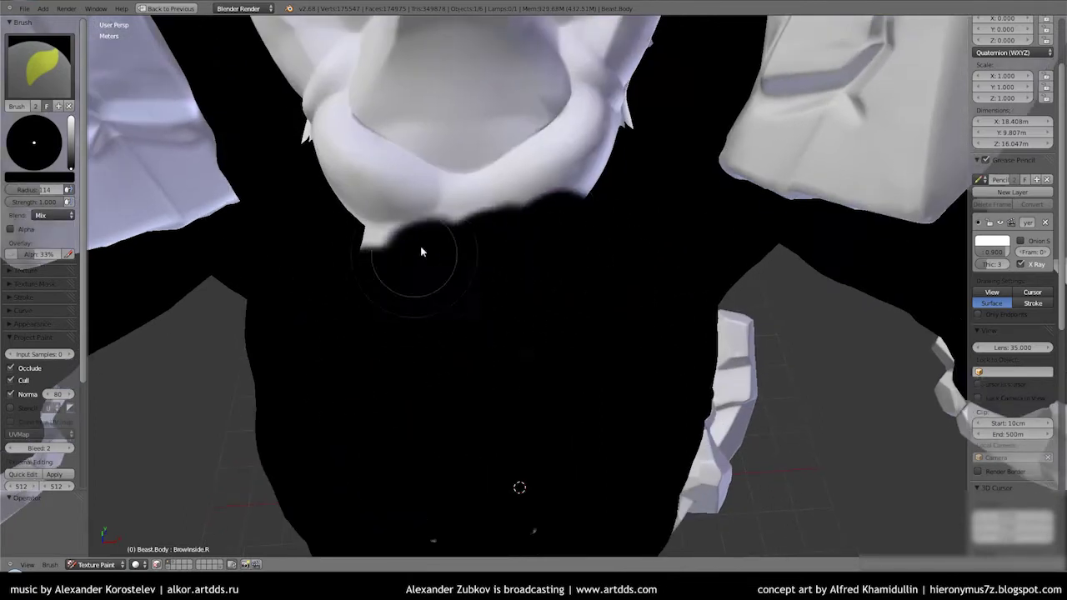
pyautogui.moveTo(420, 246); pyautogui.dragTo(490, 374)
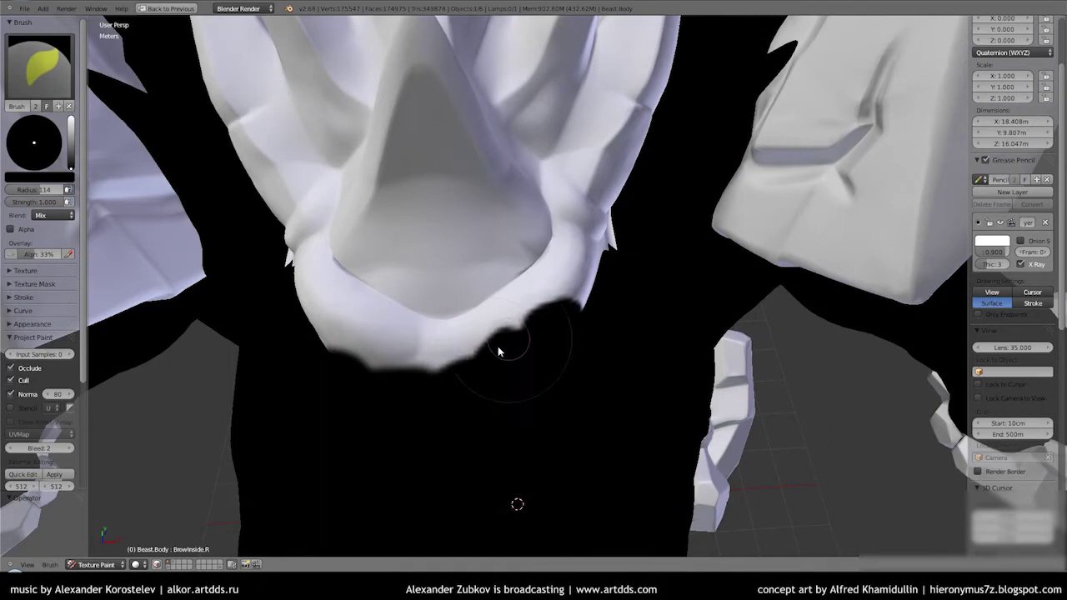
# - Paint black under the chest and along the chest edge
pyautogui.moveTo(589, 300); pyautogui.dragTo(514, 353)
pyautogui.moveTo(514, 353); pyautogui.dragTo(424, 389)
pyautogui.moveTo(424, 388); pyautogui.dragTo(319, 411)
pyautogui.moveTo(320, 411); pyautogui.dragTo(578, 310)
pyautogui.moveTo(579, 310); pyautogui.dragTo(607, 238)
pyautogui.moveTo(607, 239); pyautogui.dragTo(569, 281)
pyautogui.moveTo(569, 281); pyautogui.dragTo(703, 269)
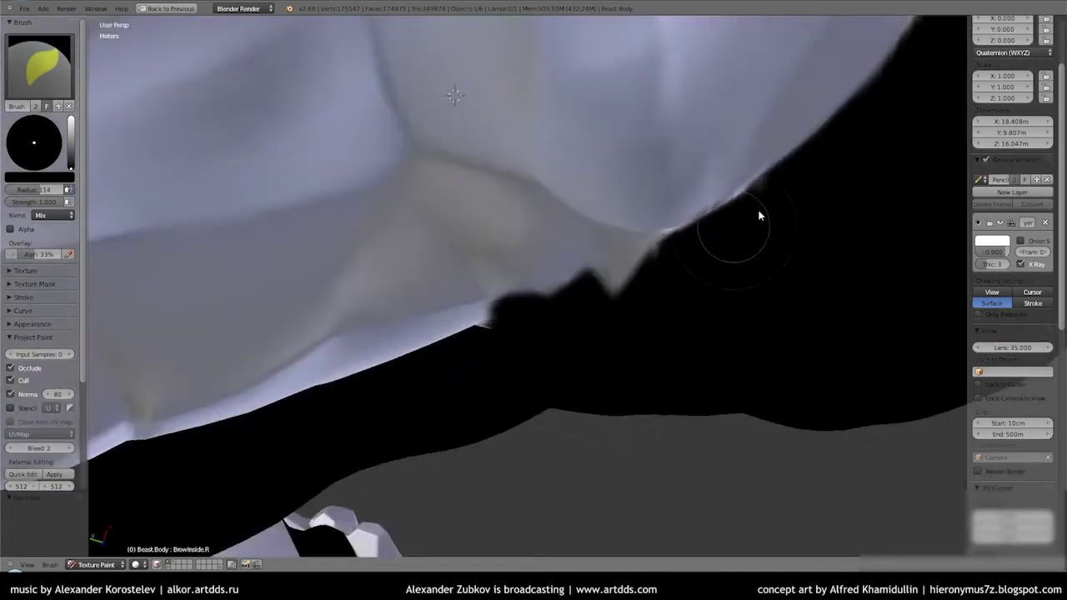
pyautogui.moveTo(758, 216); pyautogui.dragTo(517, 275)
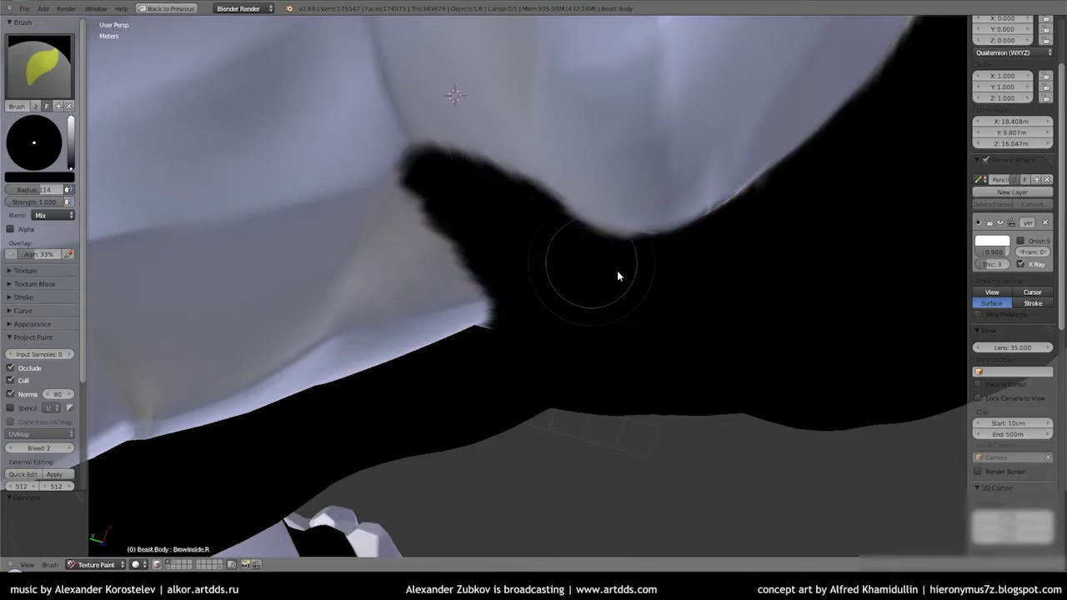
# - Paint black along the edge of the chest folds, seen from another angle
pyautogui.moveTo(630, 271); pyautogui.dragTo(695, 190)
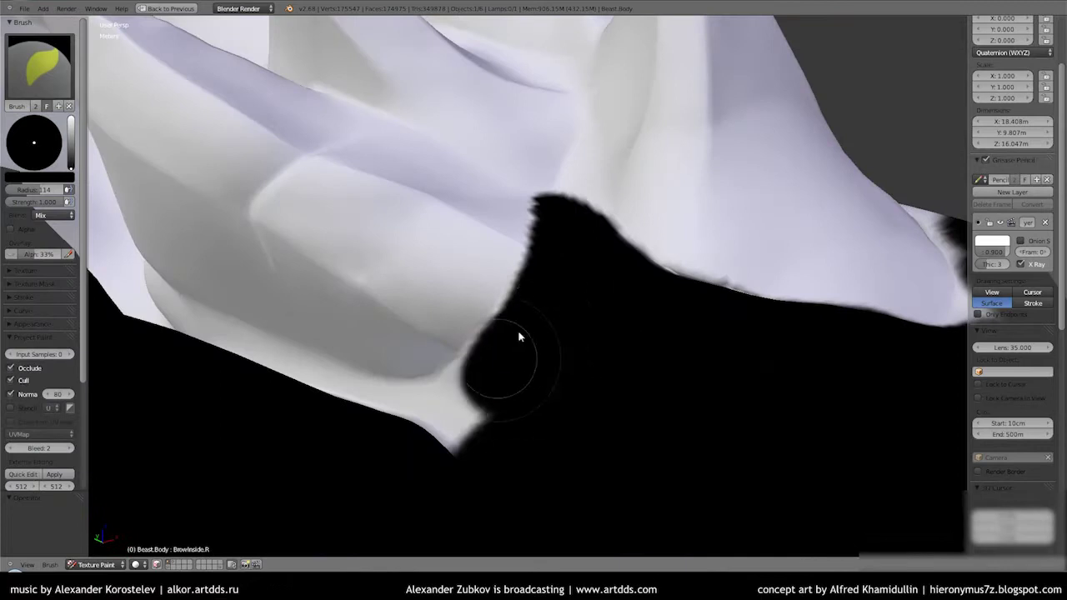
pyautogui.moveTo(518, 337); pyautogui.dragTo(427, 417)
pyautogui.moveTo(428, 417); pyautogui.dragTo(536, 401)
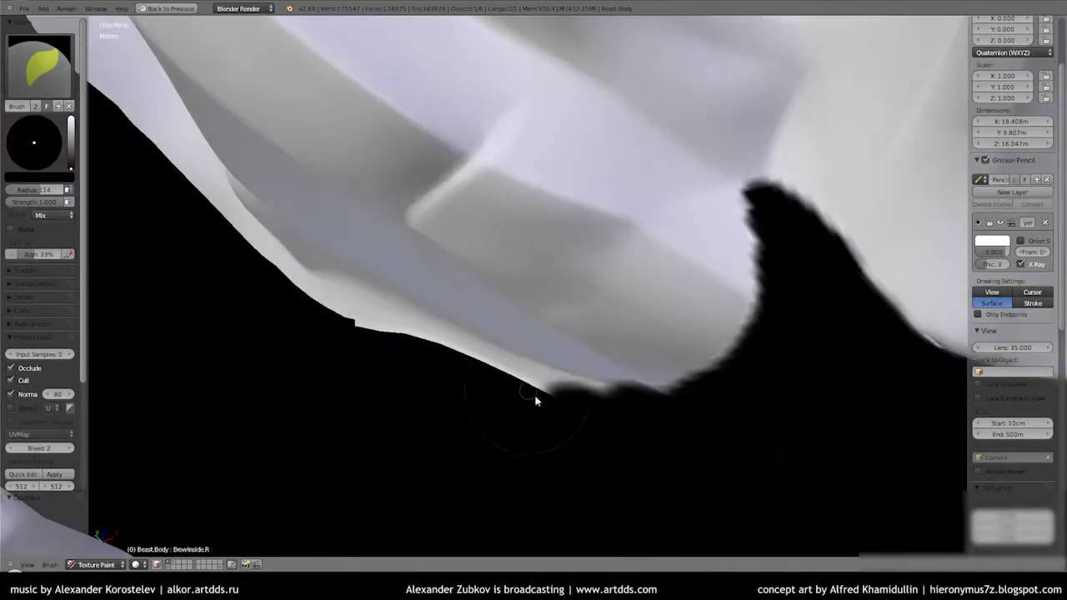
pyautogui.moveTo(513, 392); pyautogui.dragTo(358, 324)
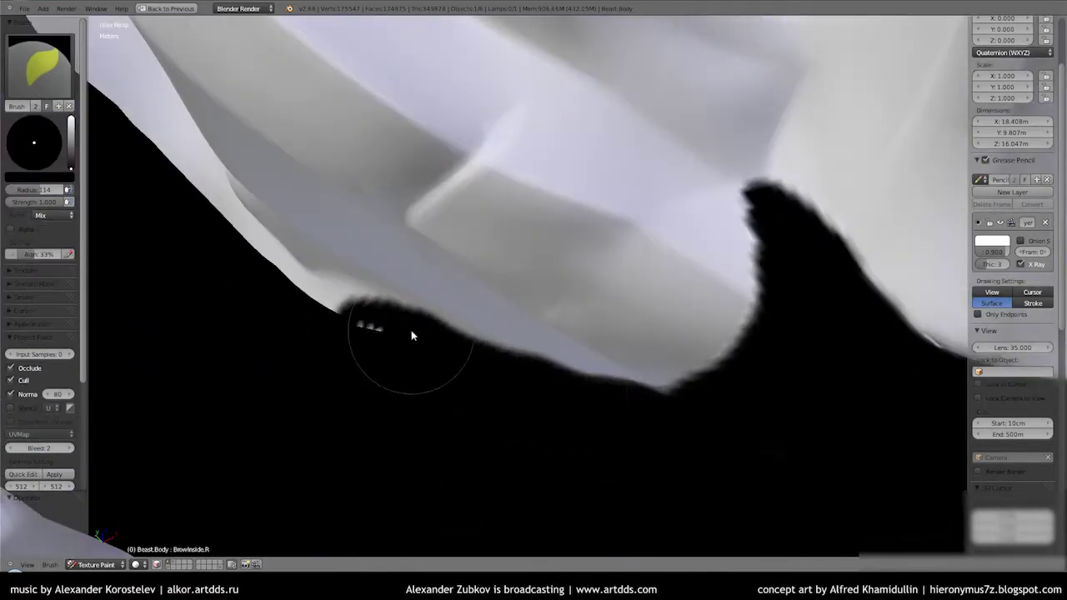
pyautogui.moveTo(417, 337); pyautogui.dragTo(474, 363)
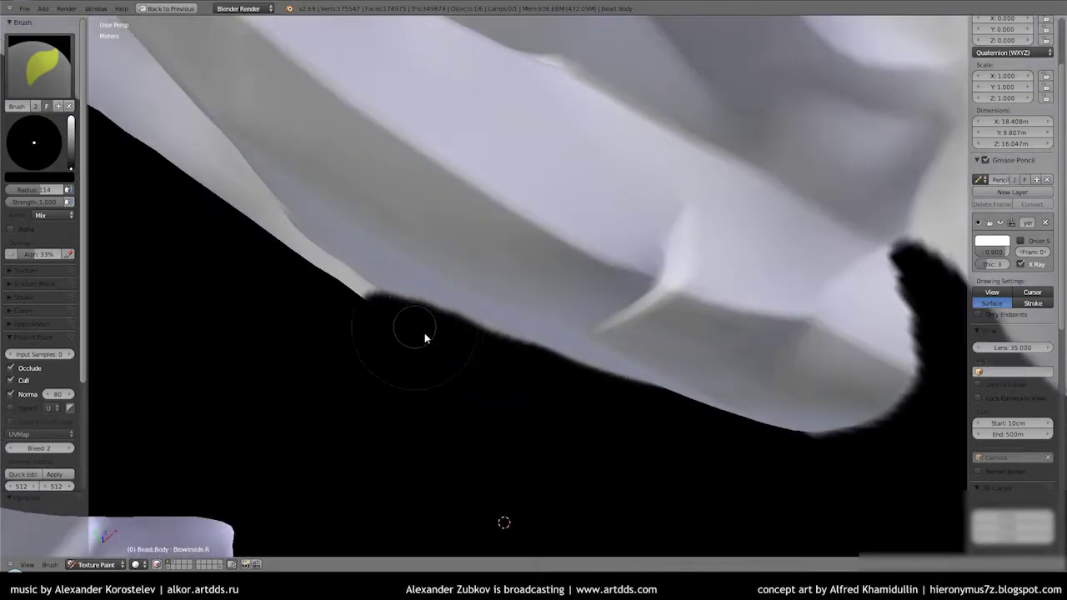
pyautogui.moveTo(424, 337); pyautogui.dragTo(433, 353)
pyautogui.moveTo(433, 353); pyautogui.dragTo(375, 323)
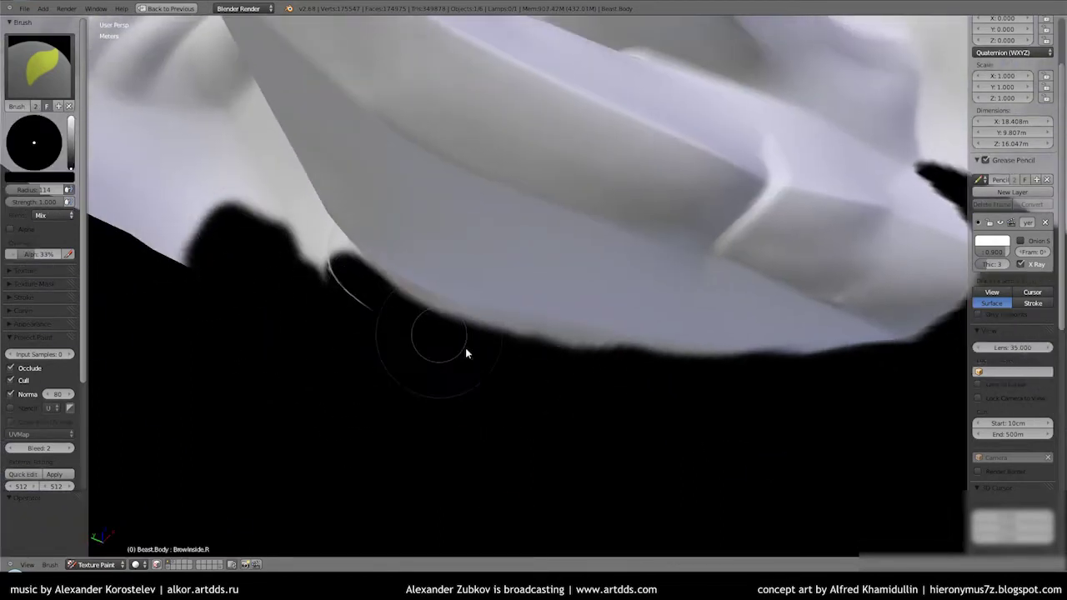
# - Cover the area around the chest folds with black, spreading it over the body
pyautogui.moveTo(563, 330); pyautogui.dragTo(641, 337)
pyautogui.moveTo(697, 311); pyautogui.dragTo(526, 343)
pyautogui.moveTo(526, 342); pyautogui.dragTo(486, 336)
pyautogui.moveTo(486, 336); pyautogui.dragTo(455, 398)
pyautogui.moveTo(455, 398); pyautogui.dragTo(450, 368)
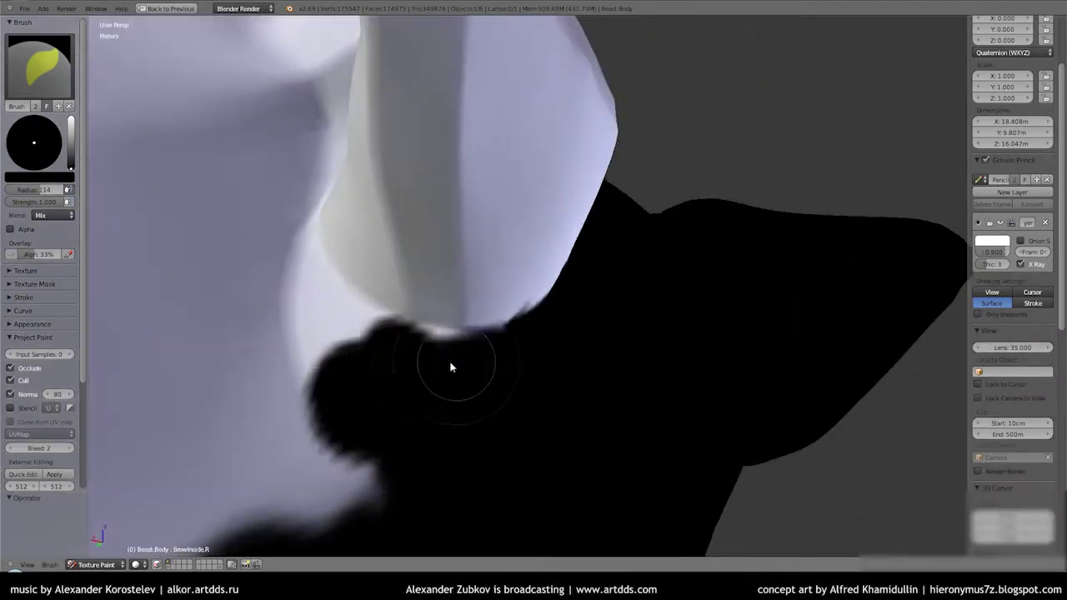
pyautogui.moveTo(407, 343); pyautogui.dragTo(367, 350)
pyautogui.moveTo(367, 351); pyautogui.dragTo(388, 366)
pyautogui.moveTo(387, 366); pyautogui.dragTo(312, 367)
pyautogui.moveTo(312, 368); pyautogui.dragTo(414, 326)
pyautogui.moveTo(414, 326); pyautogui.dragTo(481, 334)
pyautogui.moveTo(481, 334); pyautogui.dragTo(450, 320)
pyautogui.moveTo(450, 319); pyautogui.dragTo(373, 377)
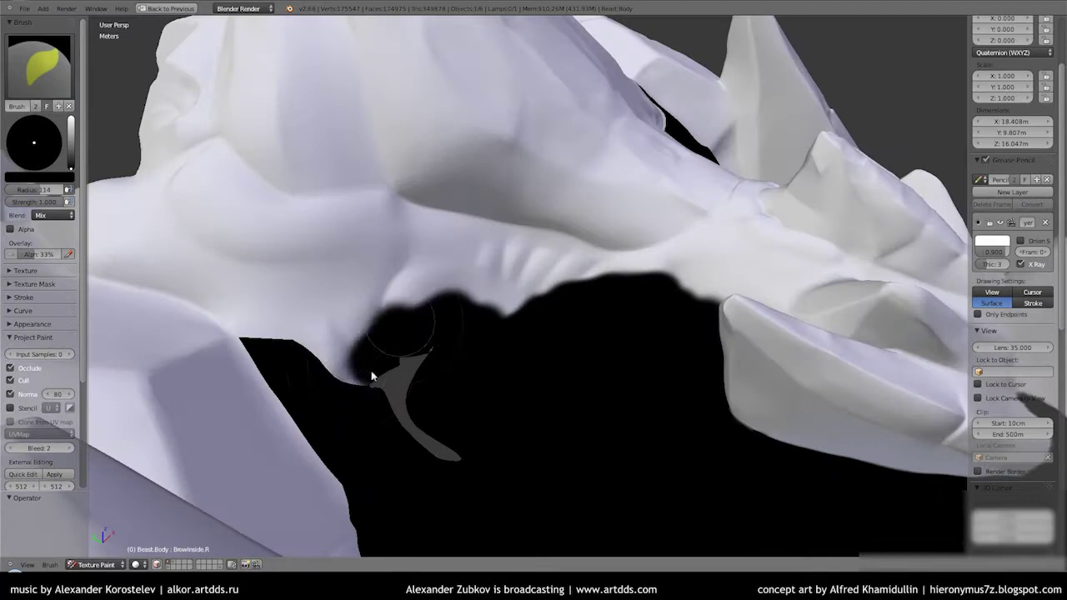
# - Extend the black along the top of the dark region and its white boundary
pyautogui.moveTo(419, 308); pyautogui.dragTo(612, 302)
pyautogui.moveTo(612, 303); pyautogui.dragTo(575, 300)
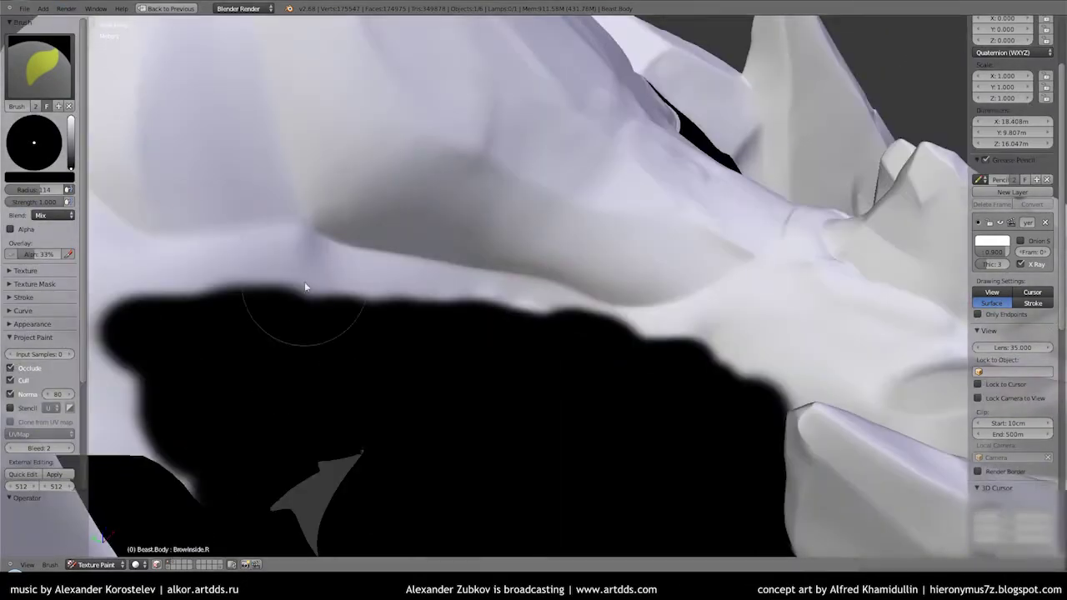
pyautogui.moveTo(351, 305); pyautogui.dragTo(398, 330)
pyautogui.moveTo(499, 293); pyautogui.dragTo(505, 291)
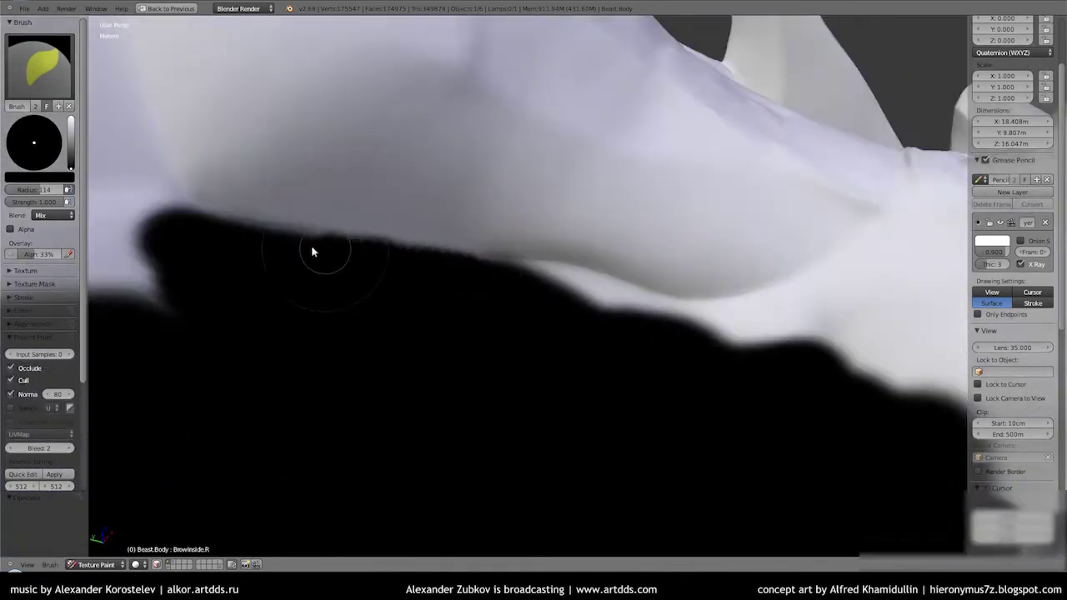
pyautogui.moveTo(313, 251); pyautogui.dragTo(585, 305)
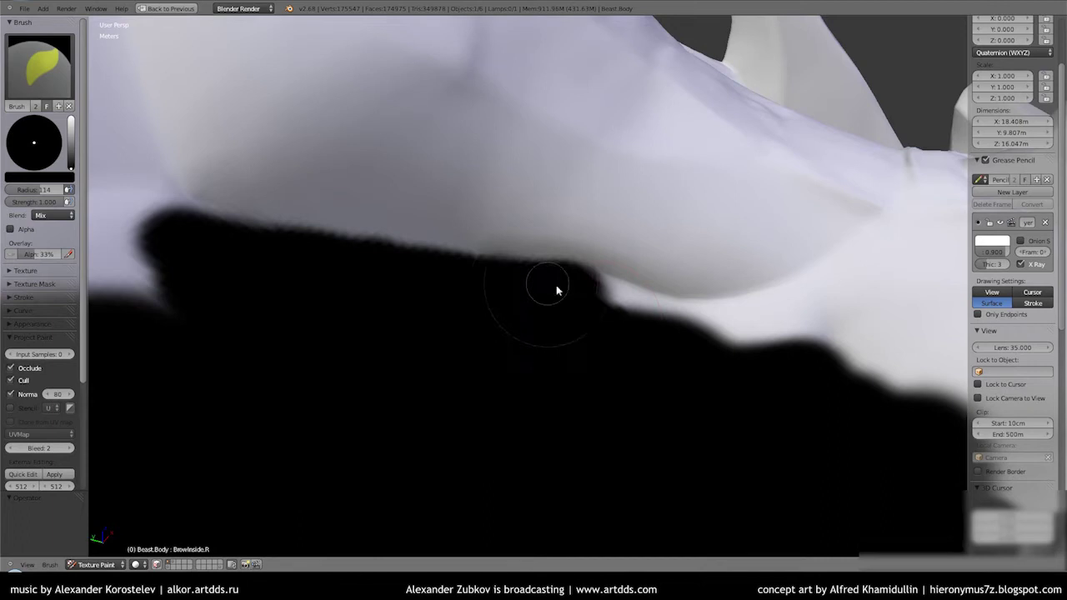
pyautogui.moveTo(805, 357); pyautogui.dragTo(834, 286)
pyautogui.moveTo(895, 286); pyautogui.dragTo(723, 358)
pyautogui.moveTo(722, 358); pyautogui.dragTo(744, 223)
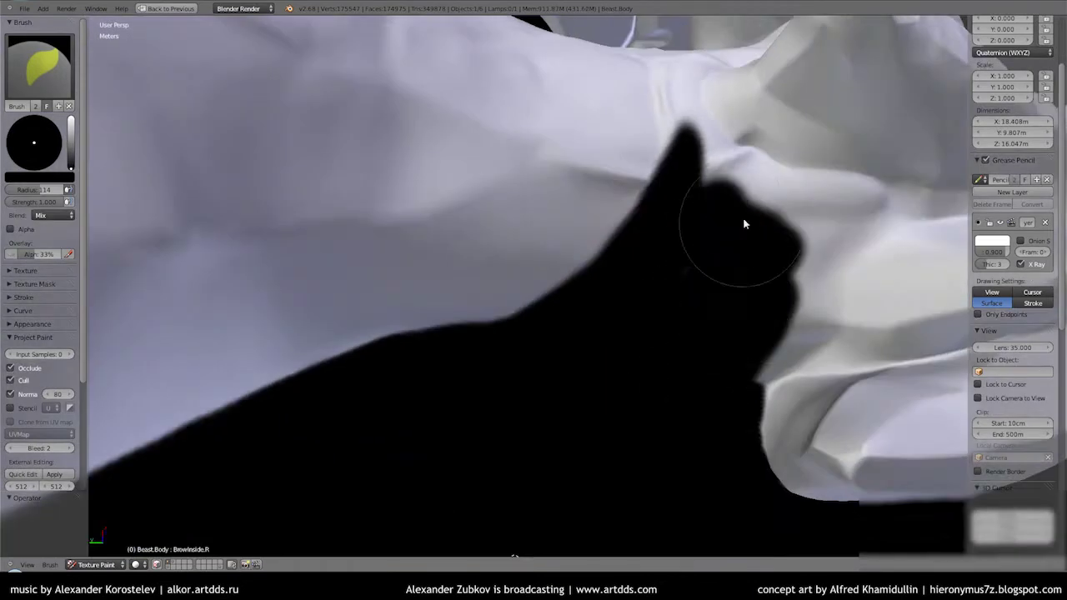
pyautogui.moveTo(680, 99); pyautogui.dragTo(740, 259)
pyautogui.moveTo(741, 259); pyautogui.dragTo(602, 281)
pyautogui.moveTo(602, 281); pyautogui.dragTo(567, 295)
pyautogui.moveTo(567, 295); pyautogui.dragTo(468, 252)
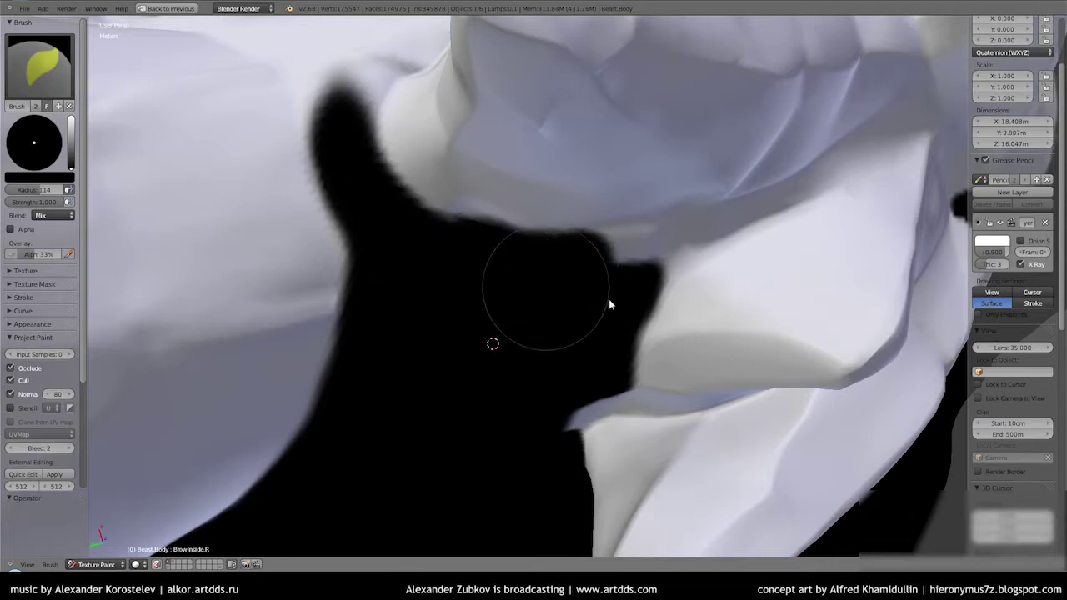
# - Add more black near the painted area, redoing one misplaced stroke up and right
pyautogui.moveTo(609, 305); pyautogui.dragTo(561, 256)
pyautogui.moveTo(545, 306); pyautogui.dragTo(558, 300)
pyautogui.hotkey('ctrl', 'z')
pyautogui.moveTo(557, 300); pyautogui.dragTo(511, 288)
pyautogui.moveTo(512, 288); pyautogui.dragTo(589, 265)
pyautogui.moveTo(523, 306); pyautogui.dragTo(745, 200)
pyautogui.moveTo(745, 200); pyautogui.dragTo(683, 284)
# - Reselect black and repaint a close-up patch of unpainted surface, correcting one stroke
pyautogui.moveTo(613, 314); pyautogui.dragTo(312, 117)
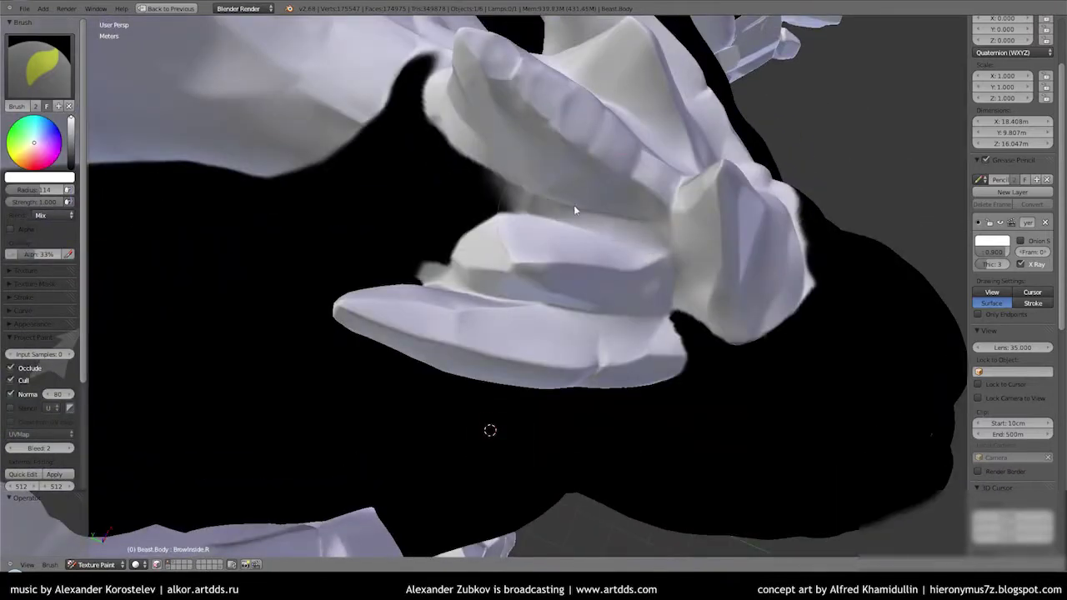
pyautogui.moveTo(574, 210); pyautogui.dragTo(665, 247)
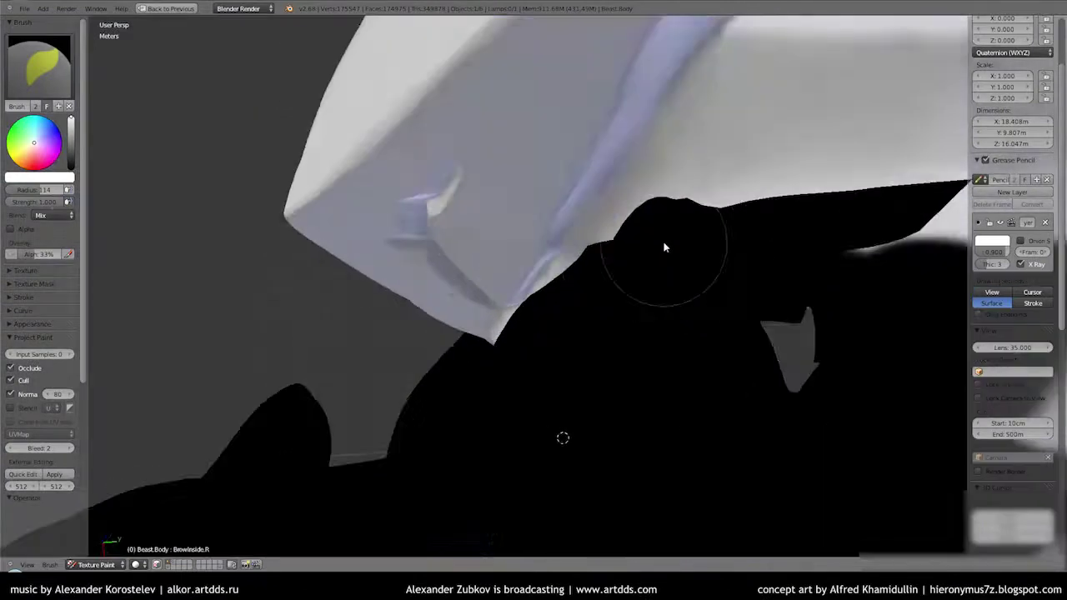
pyautogui.moveTo(664, 247); pyautogui.dragTo(459, 209)
pyautogui.click(70, 159)
pyautogui.moveTo(70, 159); pyautogui.dragTo(70, 171)
pyautogui.scroll(3)
pyautogui.moveTo(788, 242); pyautogui.dragTo(572, 381)
pyautogui.moveTo(572, 381); pyautogui.dragTo(438, 314)
pyautogui.moveTo(439, 314); pyautogui.dragTo(595, 381)
pyautogui.hotkey('ctrl', 'z')
pyautogui.moveTo(596, 381); pyautogui.dragTo(550, 417)
pyautogui.moveTo(551, 417); pyautogui.dragTo(543, 376)
pyautogui.moveTo(543, 376); pyautogui.dragTo(565, 320)
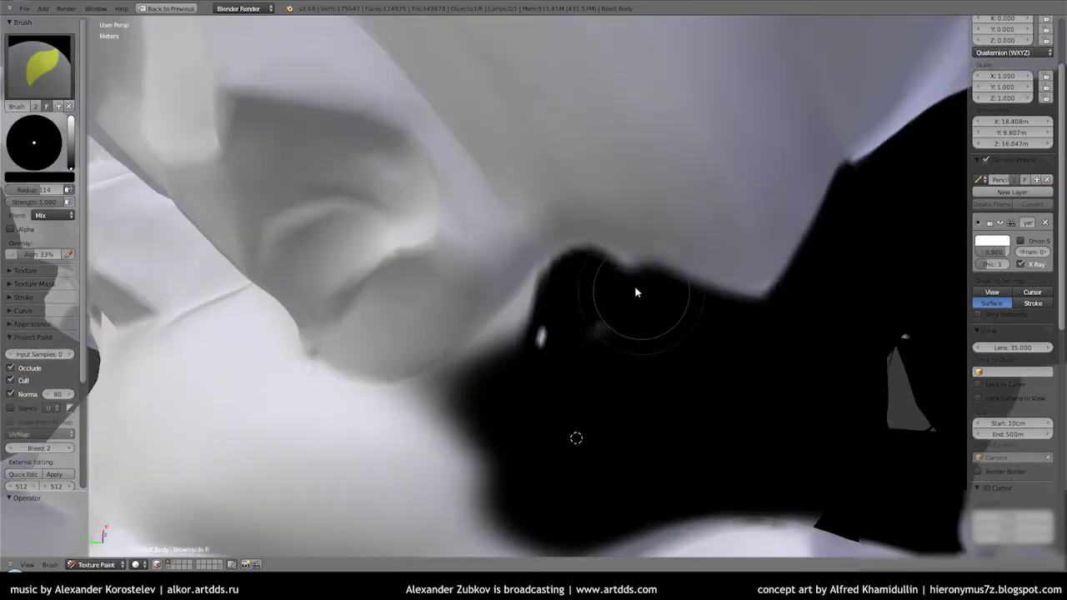
# - Add black paint near the edge with a series of down-left strokes
pyautogui.moveTo(636, 292); pyautogui.dragTo(634, 288)
pyautogui.moveTo(634, 288); pyautogui.dragTo(626, 245)
pyautogui.moveTo(626, 245); pyautogui.dragTo(479, 503)
pyautogui.moveTo(479, 503); pyautogui.dragTo(664, 362)
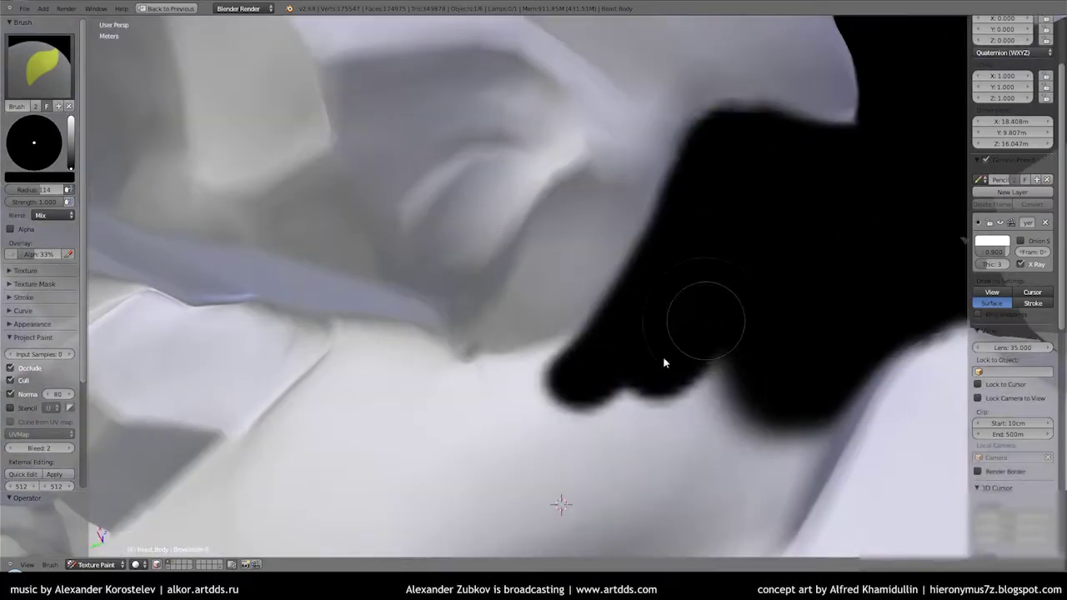
pyautogui.moveTo(665, 362); pyautogui.dragTo(667, 359)
pyautogui.moveTo(667, 359); pyautogui.dragTo(706, 318)
pyautogui.moveTo(850, 229); pyautogui.dragTo(648, 310)
pyautogui.moveTo(649, 310); pyautogui.dragTo(639, 281)
pyautogui.moveTo(638, 281); pyautogui.dragTo(640, 296)
pyautogui.moveTo(640, 296); pyautogui.dragTo(712, 295)
pyautogui.moveTo(712, 296); pyautogui.dragTo(743, 209)
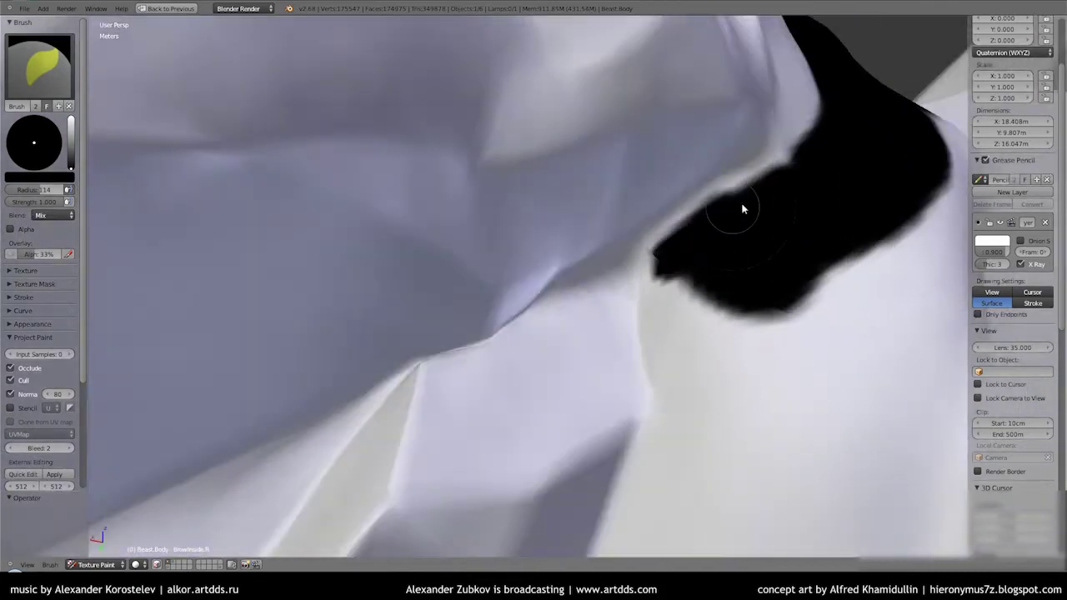
# - Fill more of the surface black with strokes down and to the right
pyautogui.moveTo(671, 258); pyautogui.dragTo(798, 315)
pyautogui.moveTo(798, 314); pyautogui.dragTo(736, 178)
pyautogui.moveTo(735, 178); pyautogui.dragTo(691, 322)
pyautogui.moveTo(692, 322); pyautogui.dragTo(705, 236)
pyautogui.moveTo(706, 236); pyautogui.dragTo(728, 303)
pyautogui.moveTo(729, 303); pyautogui.dragTo(667, 242)
pyautogui.moveTo(667, 241); pyautogui.dragTo(584, 265)
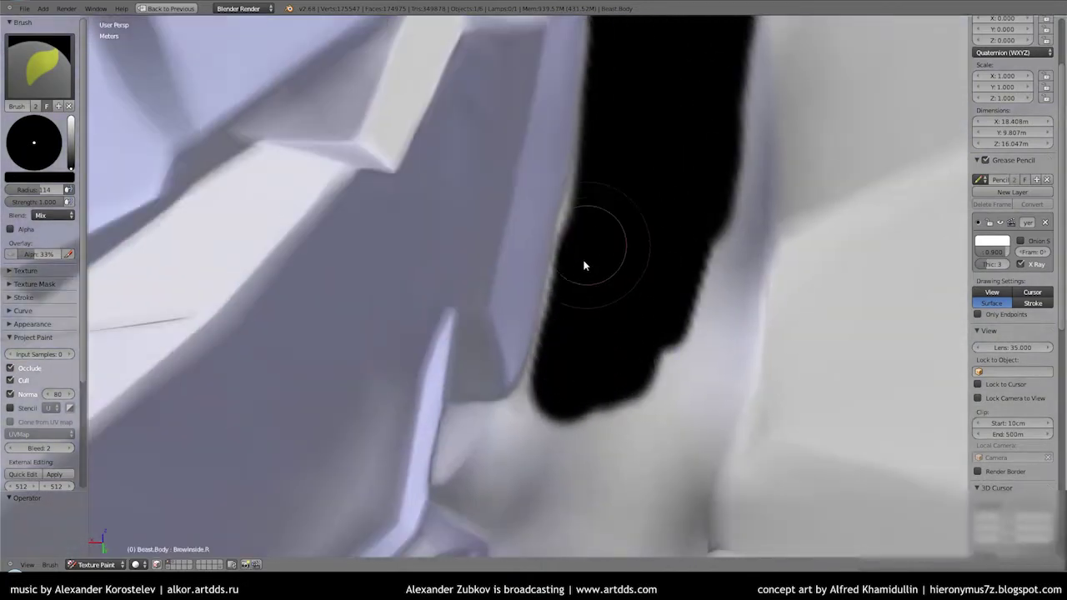
# - Finish extending the black down the surface and out to the right
pyautogui.moveTo(608, 123); pyautogui.dragTo(679, 305)
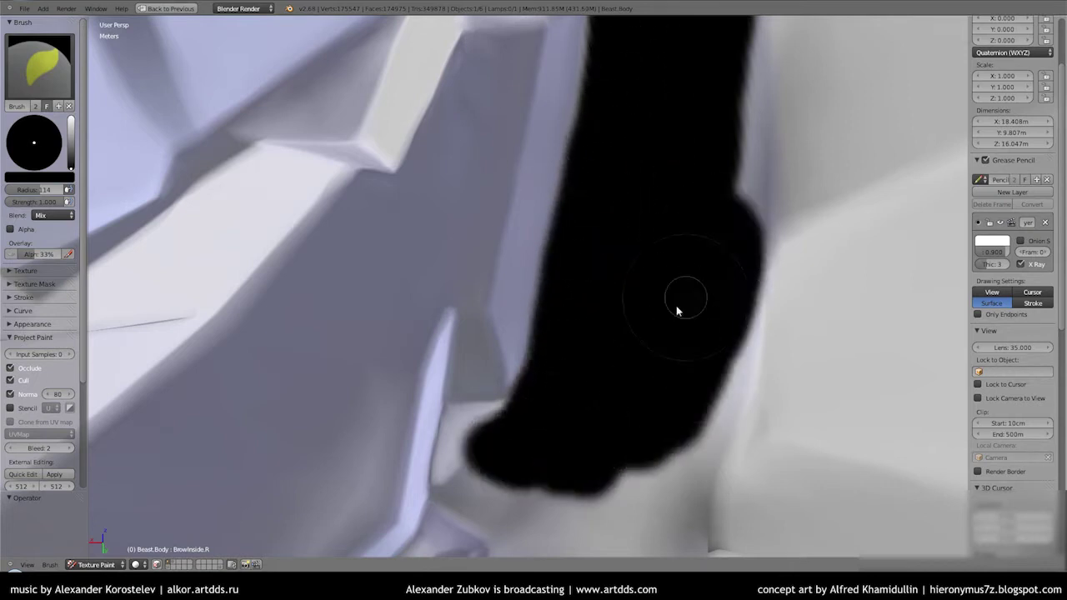
pyautogui.moveTo(679, 305); pyautogui.dragTo(504, 308)
pyautogui.moveTo(549, 259); pyautogui.dragTo(676, 309)
pyautogui.moveTo(677, 310); pyautogui.dragTo(557, 350)
pyautogui.moveTo(557, 351); pyautogui.dragTo(515, 423)
pyautogui.moveTo(524, 365); pyautogui.dragTo(715, 309)
pyautogui.moveTo(714, 309); pyautogui.dragTo(609, 186)
pyautogui.moveTo(609, 186); pyautogui.dragTo(579, 398)
pyautogui.moveTo(579, 398); pyautogui.dragTo(626, 153)
# - Paint black over the lower chest and up along the silhouette edge
pyautogui.scroll(-3)
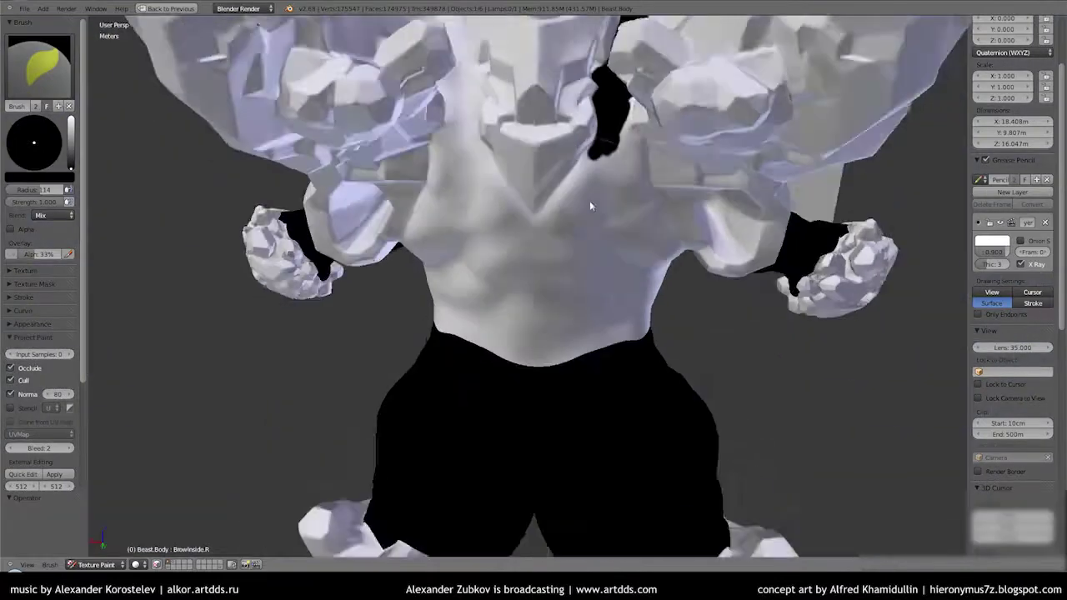
pyautogui.moveTo(589, 206); pyautogui.dragTo(567, 308)
pyautogui.moveTo(567, 309); pyautogui.dragTo(613, 325)
pyautogui.moveTo(572, 277); pyautogui.dragTo(588, 236)
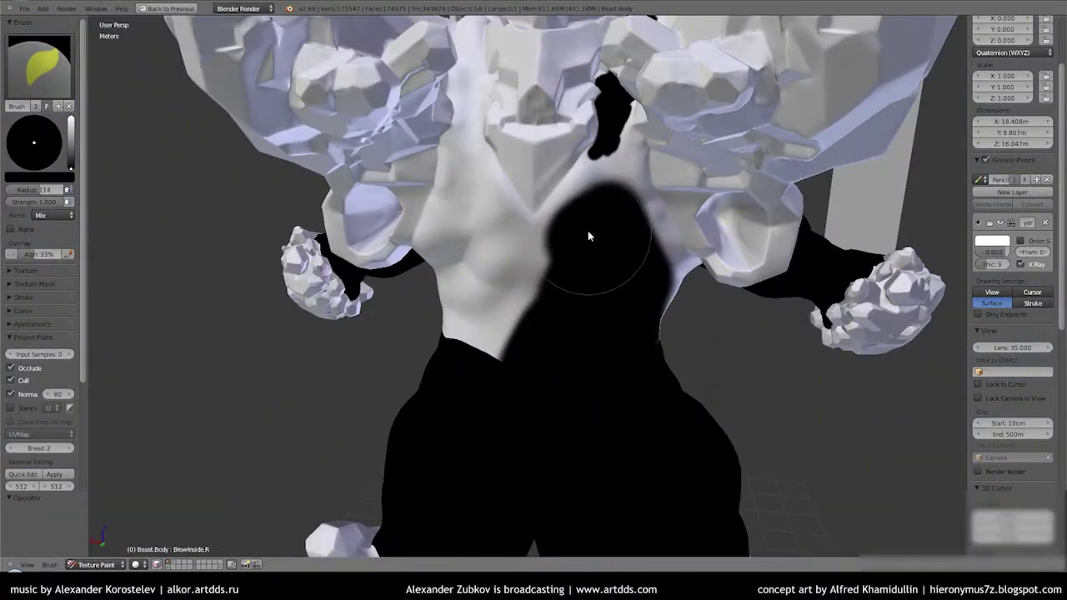
pyautogui.scroll(3)
pyautogui.moveTo(596, 286); pyautogui.dragTo(731, 341)
pyautogui.moveTo(731, 341); pyautogui.dragTo(715, 400)
pyautogui.moveTo(714, 400); pyautogui.dragTo(784, 399)
pyautogui.moveTo(754, 367); pyautogui.dragTo(748, 428)
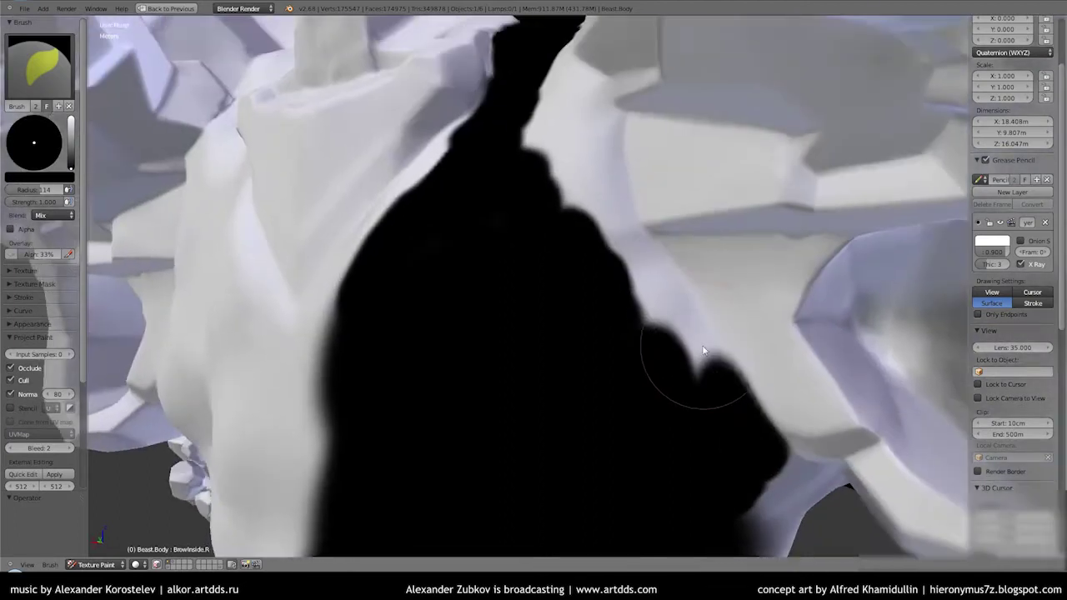
pyautogui.scroll(3)
pyautogui.moveTo(748, 428); pyautogui.dragTo(650, 333)
pyautogui.moveTo(650, 334); pyautogui.dragTo(694, 335)
pyautogui.moveTo(695, 332); pyautogui.dragTo(791, 504)
pyautogui.moveTo(792, 504); pyautogui.dragTo(706, 327)
pyautogui.scroll(3)
pyautogui.moveTo(706, 328); pyautogui.dragTo(636, 219)
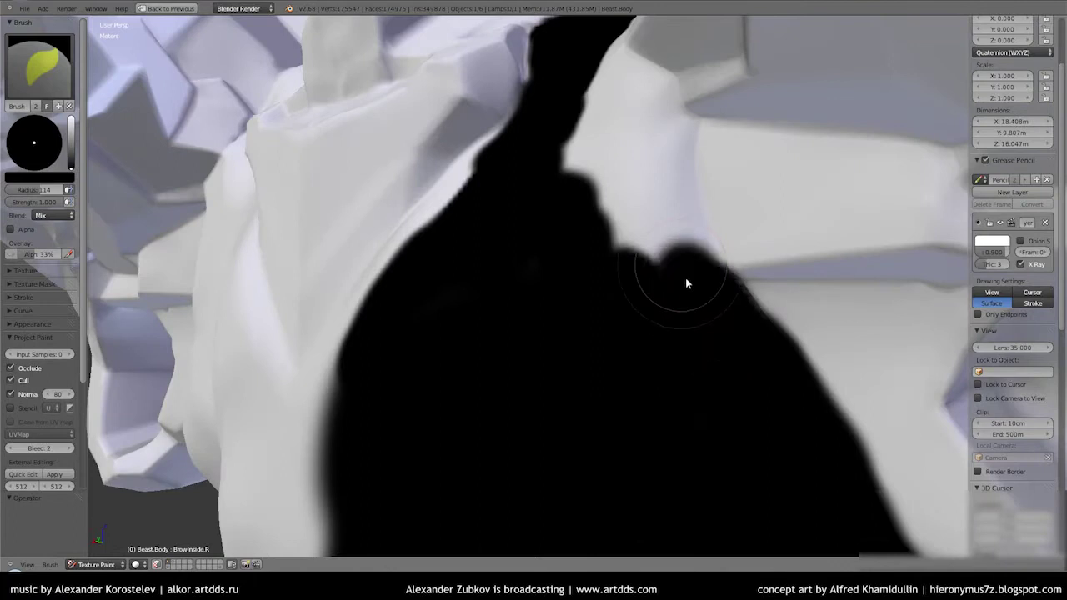
pyautogui.moveTo(635, 218); pyautogui.dragTo(684, 325)
pyautogui.moveTo(684, 326); pyautogui.dragTo(576, 341)
pyautogui.moveTo(576, 341); pyautogui.dragTo(609, 316)
pyautogui.moveTo(608, 316); pyautogui.dragTo(624, 143)
# - From new angles, paint black over the ragged left and right silhouette edges
pyautogui.moveTo(624, 143); pyautogui.dragTo(97, 138)
pyautogui.press('s')
pyautogui.press('s')
pyautogui.moveTo(709, 200); pyautogui.dragTo(711, 311)
pyautogui.moveTo(710, 309); pyautogui.dragTo(420, 412)
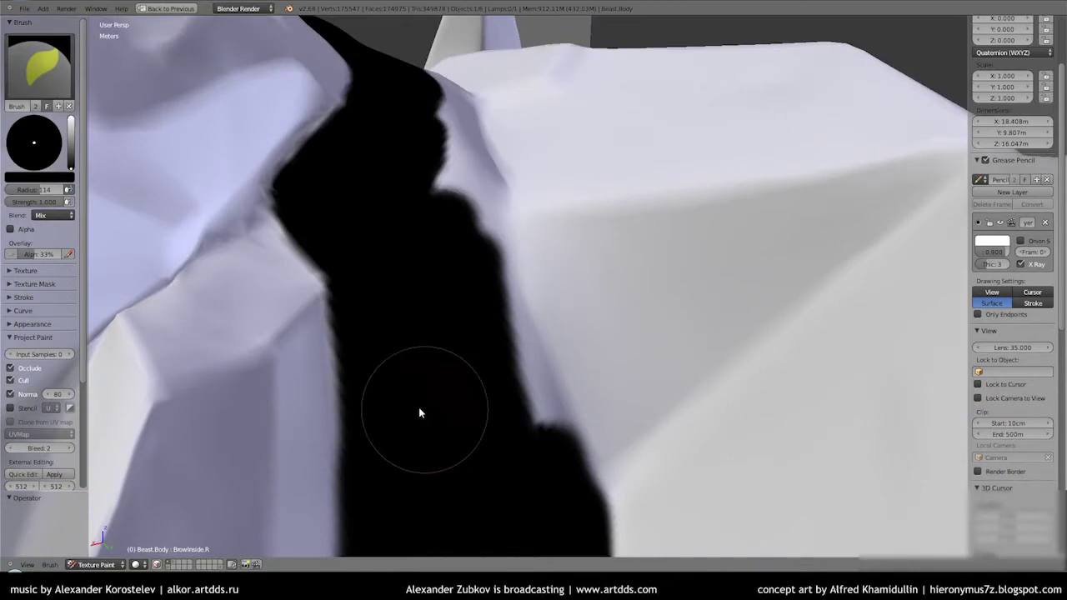
pyautogui.moveTo(531, 397); pyautogui.dragTo(337, 257)
pyautogui.moveTo(337, 258); pyautogui.dragTo(362, 484)
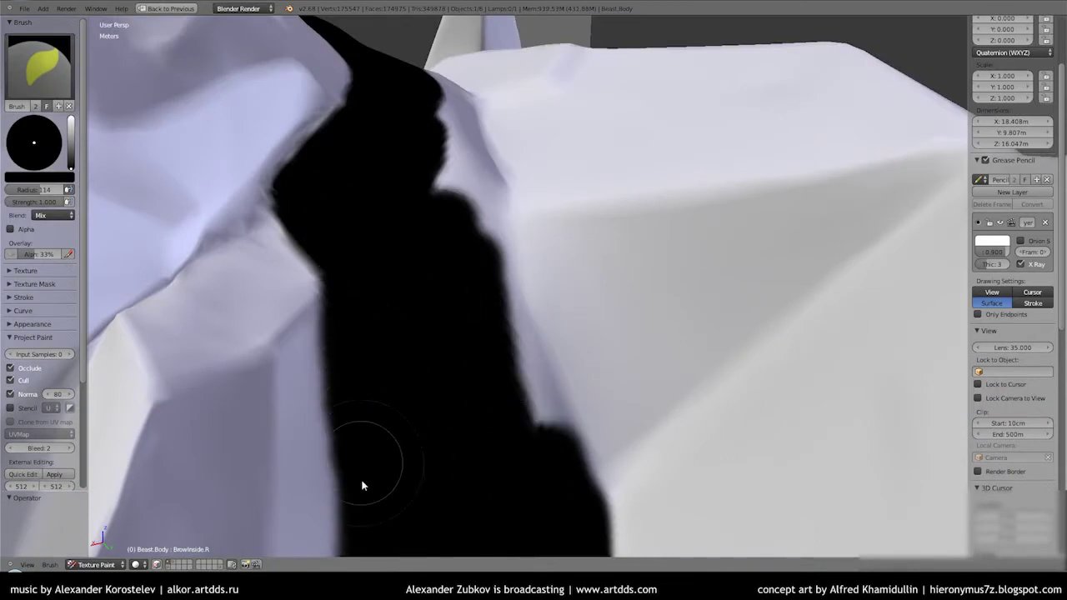
pyautogui.moveTo(536, 369); pyautogui.dragTo(514, 365)
pyautogui.press('s')
pyautogui.press('s')
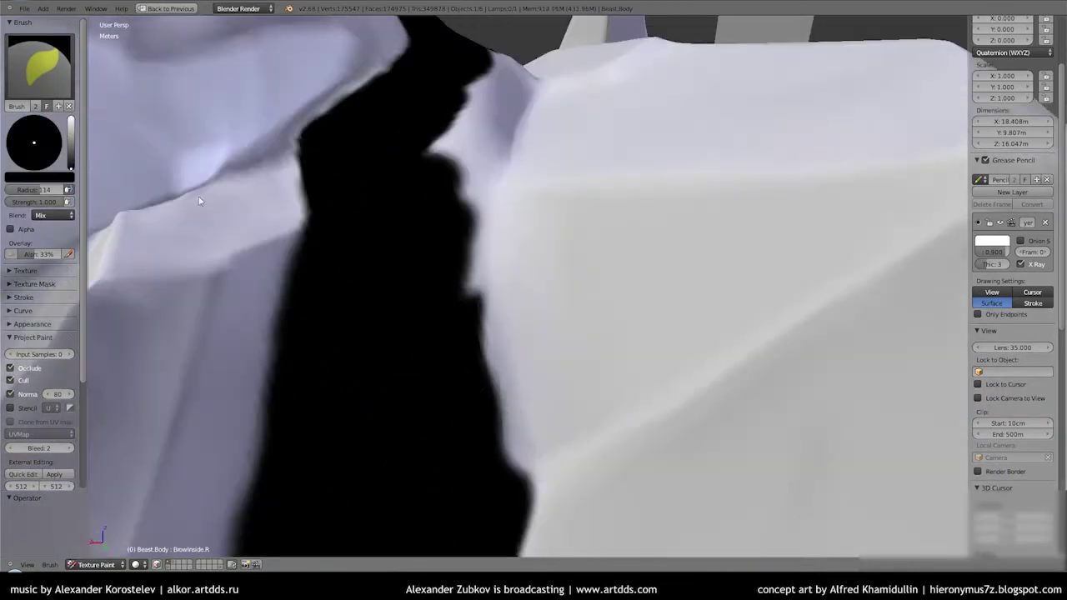
pyautogui.moveTo(491, 488); pyautogui.dragTo(470, 157)
pyautogui.moveTo(470, 157); pyautogui.dragTo(463, 207)
pyautogui.moveTo(467, 283); pyautogui.dragTo(383, 262)
pyautogui.moveTo(384, 262); pyautogui.dragTo(298, 309)
pyautogui.moveTo(297, 310); pyautogui.dragTo(474, 366)
pyautogui.moveTo(475, 366); pyautogui.dragTo(447, 341)
# - Bring the lighter underside into view and paint black along the model's edges there
pyautogui.moveTo(448, 341); pyautogui.dragTo(575, 242)
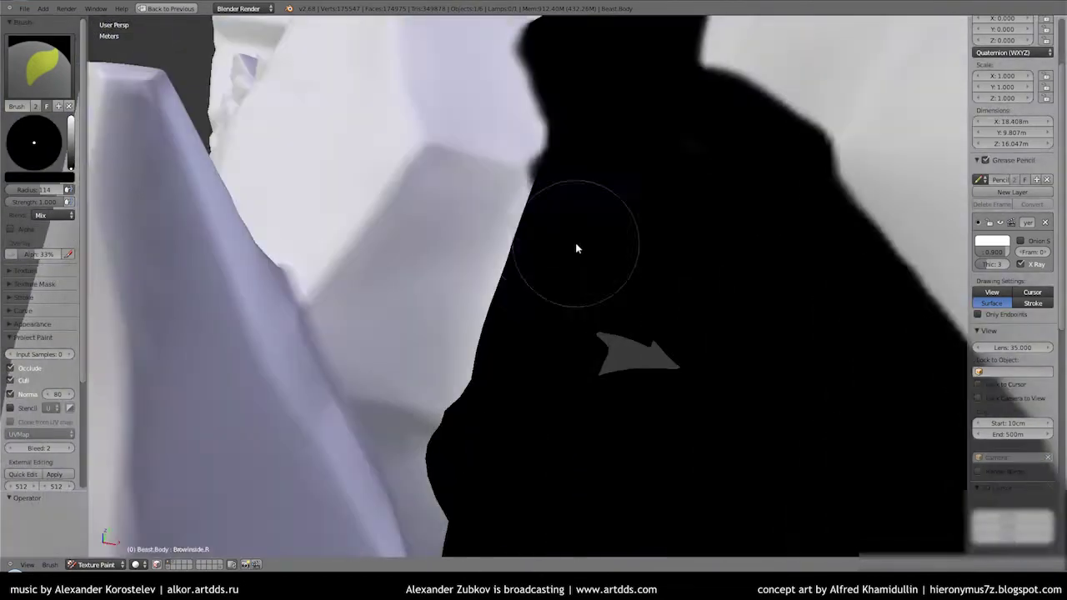
pyautogui.moveTo(482, 367); pyautogui.dragTo(572, 245)
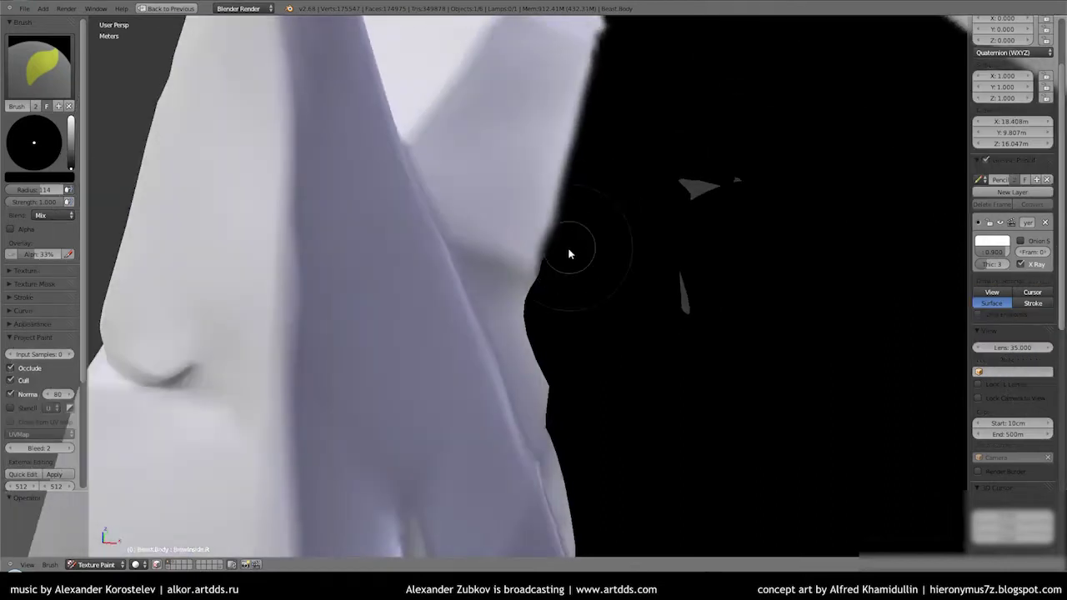
pyautogui.moveTo(553, 369); pyautogui.dragTo(512, 236)
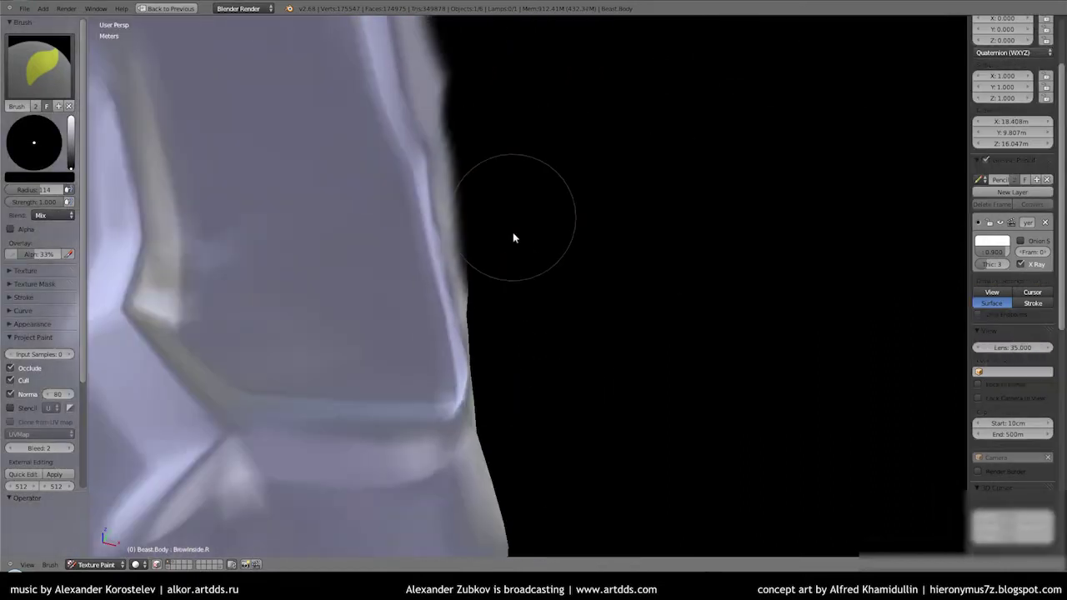
pyautogui.moveTo(500, 376); pyautogui.dragTo(534, 359)
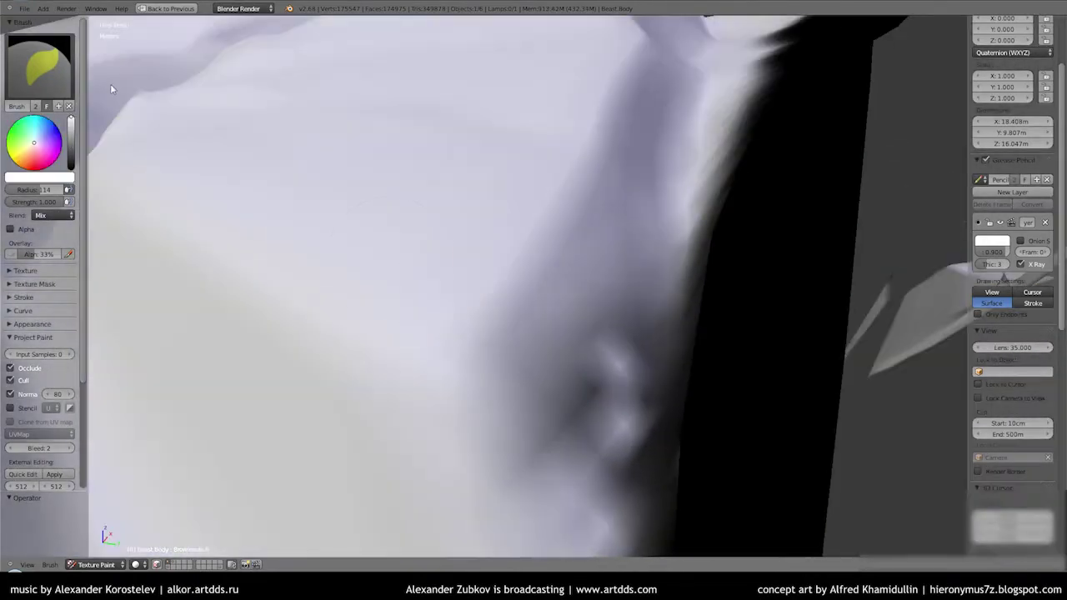
pyautogui.moveTo(429, 341); pyautogui.dragTo(636, 142)
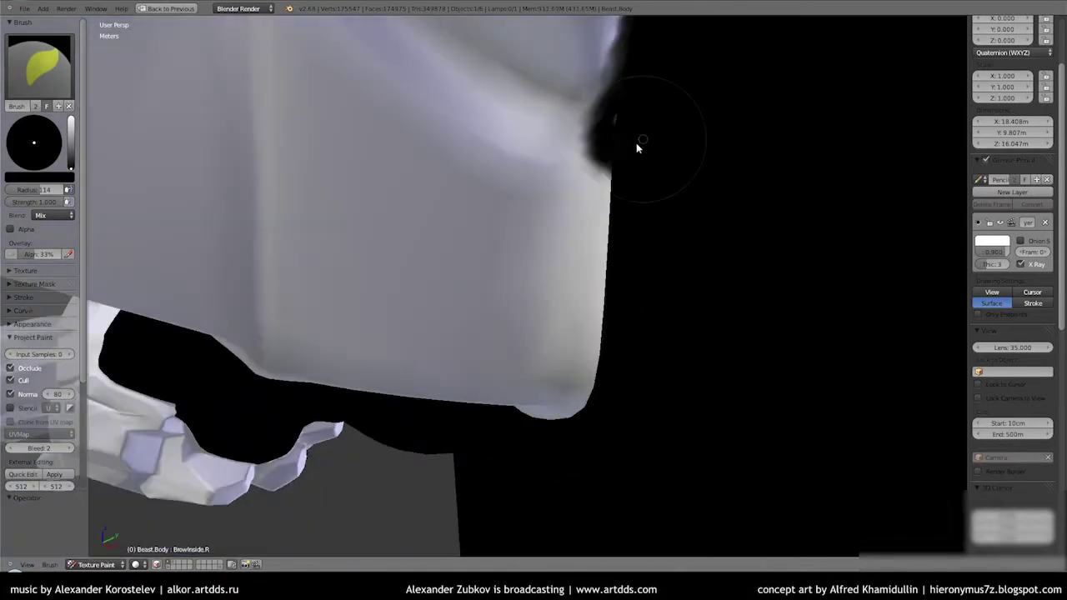
pyautogui.moveTo(622, 188); pyautogui.dragTo(639, 162)
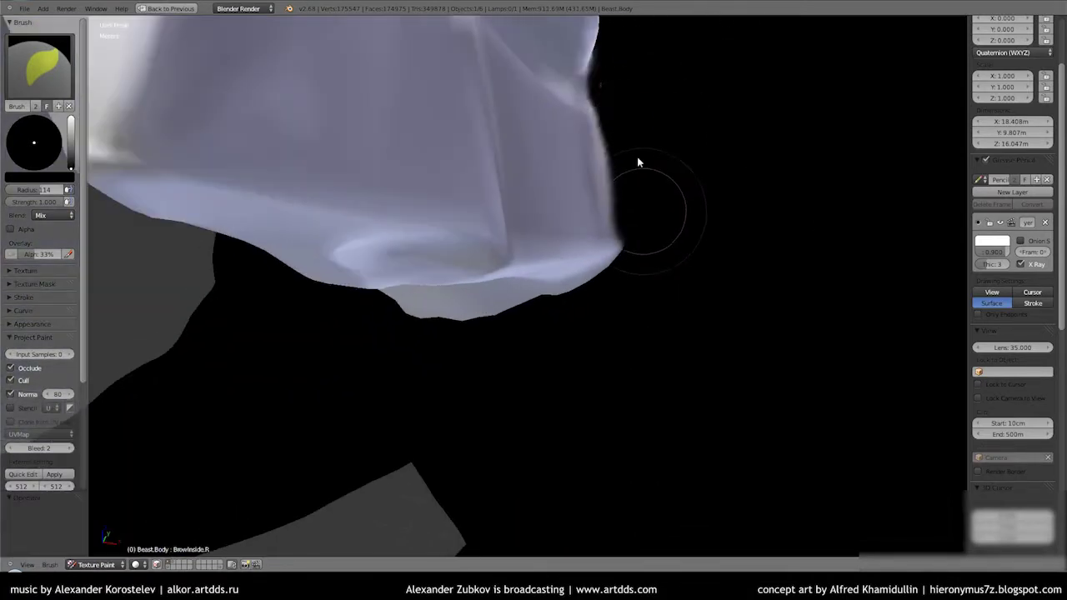
pyautogui.moveTo(631, 104); pyautogui.dragTo(698, 176)
pyautogui.moveTo(698, 176); pyautogui.dragTo(643, 231)
pyautogui.moveTo(643, 231); pyautogui.dragTo(739, 226)
pyautogui.moveTo(564, 317); pyautogui.dragTo(436, 370)
pyautogui.moveTo(436, 369); pyautogui.dragTo(625, 339)
pyautogui.moveTo(624, 339); pyautogui.dragTo(707, 298)
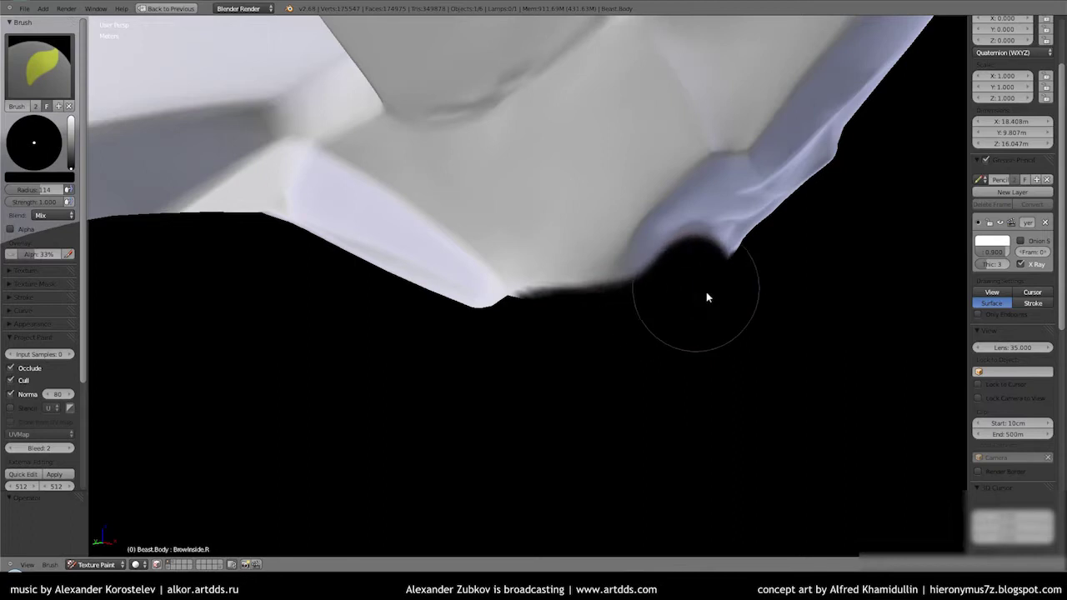
pyautogui.moveTo(707, 298); pyautogui.dragTo(693, 274)
pyautogui.moveTo(693, 275); pyautogui.dragTo(748, 276)
pyautogui.moveTo(748, 276); pyautogui.dragTo(626, 233)
pyautogui.moveTo(626, 233); pyautogui.dragTo(558, 311)
pyautogui.moveTo(558, 312); pyautogui.dragTo(731, 347)
pyautogui.moveTo(731, 347); pyautogui.dragTo(639, 339)
pyautogui.moveTo(639, 338); pyautogui.dragTo(375, 329)
pyautogui.moveTo(374, 328); pyautogui.dragTo(636, 298)
pyautogui.moveTo(636, 298); pyautogui.dragTo(640, 214)
# - Switch the brush to white and clean the dark overspill along the edges
pyautogui.scroll(3)
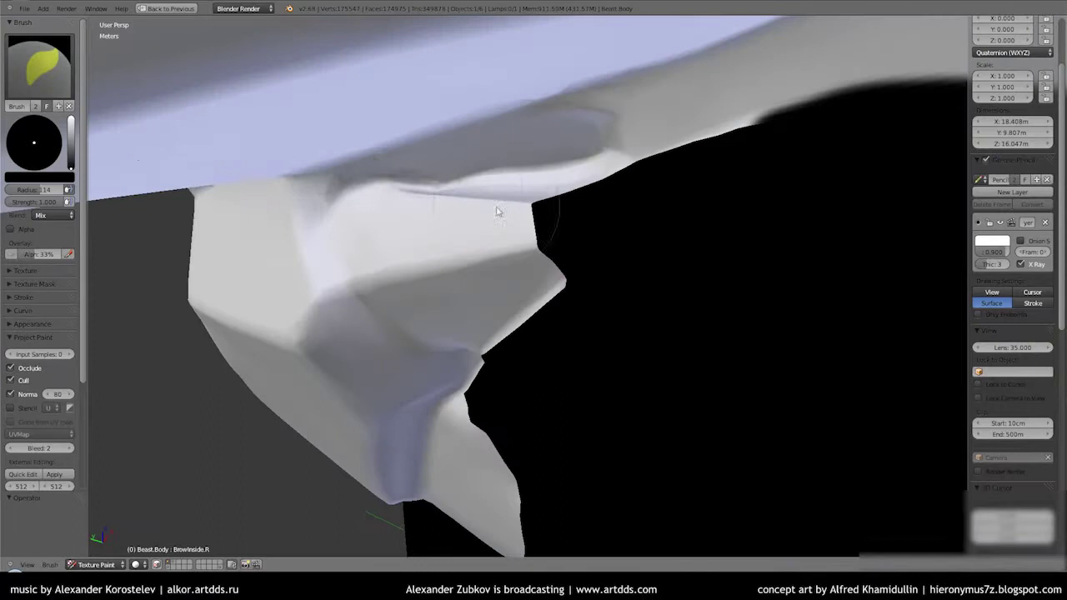
pyautogui.press('s')
pyautogui.moveTo(500, 209); pyautogui.dragTo(651, 221)
pyautogui.moveTo(651, 221); pyautogui.dragTo(566, 265)
pyautogui.moveTo(566, 265); pyautogui.dragTo(530, 332)
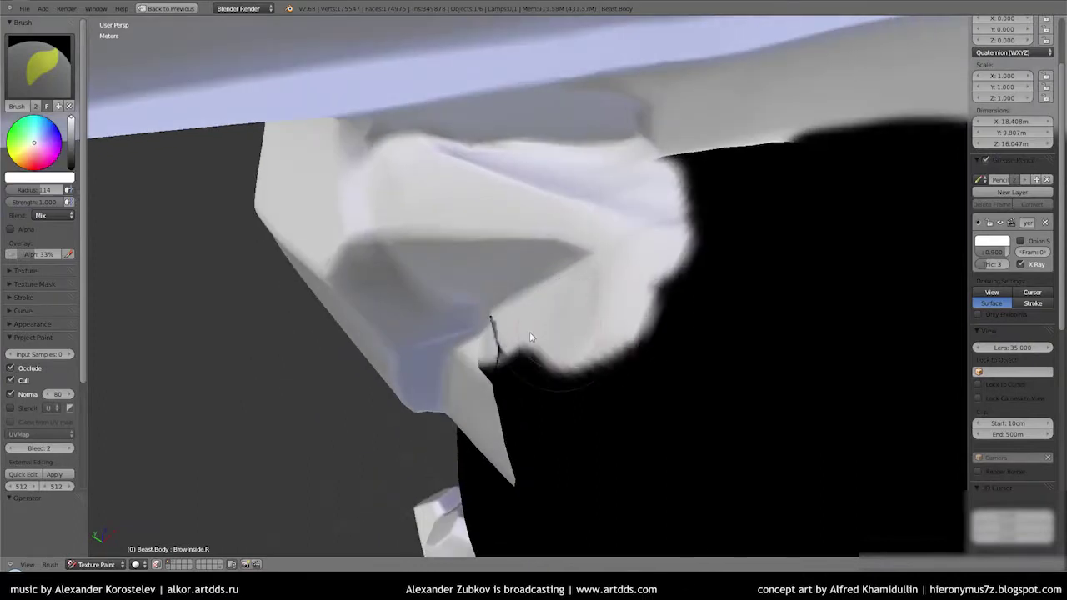
pyautogui.moveTo(530, 332); pyautogui.dragTo(500, 376)
pyautogui.moveTo(500, 376); pyautogui.dragTo(658, 276)
pyautogui.moveTo(659, 275); pyautogui.dragTo(558, 338)
pyautogui.moveTo(558, 339); pyautogui.dragTo(717, 250)
pyautogui.moveTo(717, 250); pyautogui.dragTo(503, 445)
pyautogui.moveTo(502, 445); pyautogui.dragTo(429, 433)
pyautogui.scroll(-3)
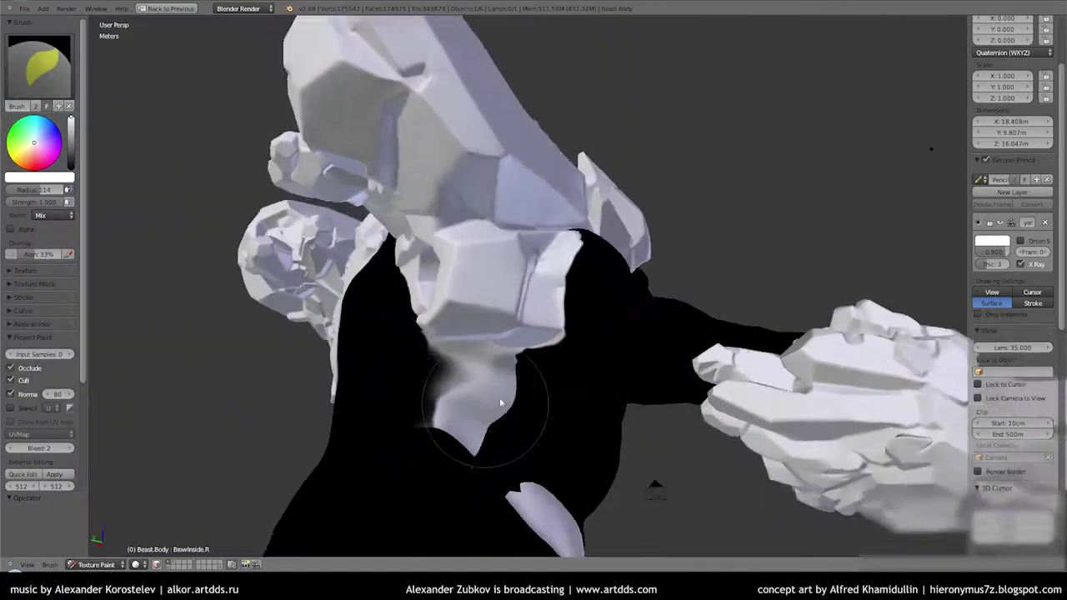
pyautogui.moveTo(499, 397); pyautogui.dragTo(608, 389)
pyautogui.scroll(3)
# - Switch back to black and cover the remaining grey chest area
pyautogui.press('s')
pyautogui.moveTo(380, 360); pyautogui.dragTo(598, 300)
pyautogui.moveTo(598, 300); pyautogui.dragTo(597, 336)
pyautogui.moveTo(597, 336); pyautogui.dragTo(261, 281)
pyautogui.moveTo(262, 281); pyautogui.dragTo(340, 274)
pyautogui.moveTo(340, 274); pyautogui.dragTo(682, 258)
pyautogui.moveTo(681, 258); pyautogui.dragTo(464, 211)
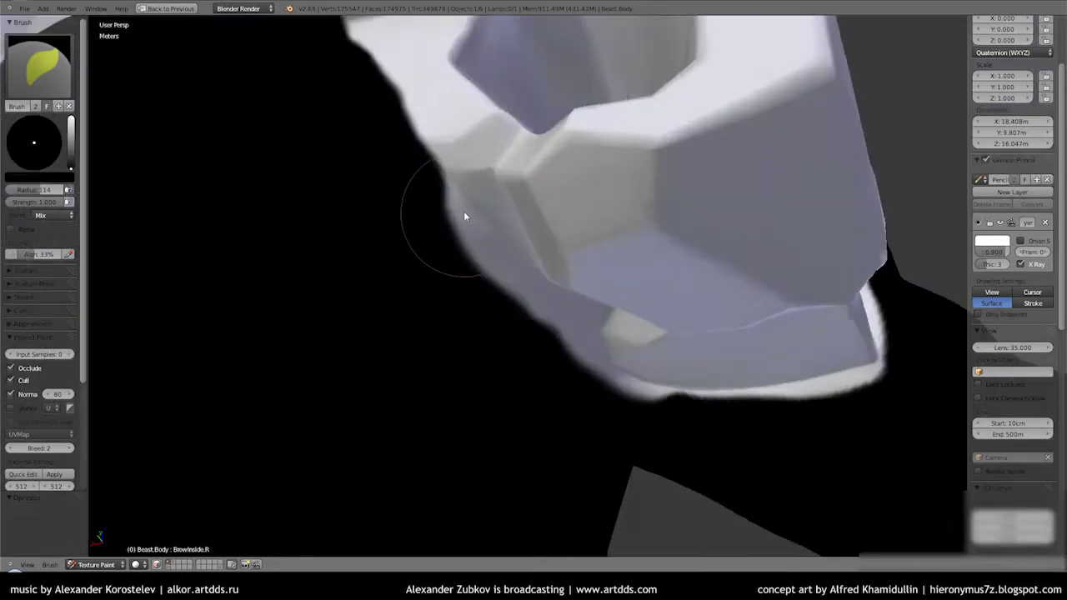
pyautogui.scroll(3)
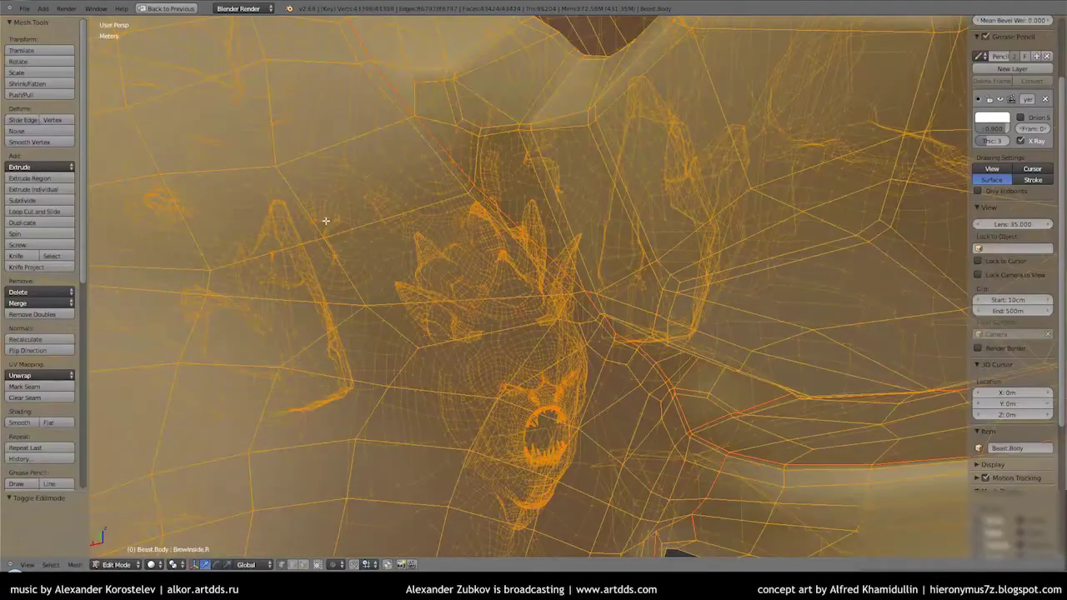
# - Paint black around the rock-plate borders from several close-up angles
pyautogui.moveTo(353, 283); pyautogui.dragTo(539, 249)
pyautogui.moveTo(539, 249); pyautogui.dragTo(555, 374)
pyautogui.moveTo(556, 375); pyautogui.dragTo(381, 286)
pyautogui.moveTo(381, 286); pyautogui.dragTo(452, 357)
pyautogui.moveTo(453, 358); pyautogui.dragTo(519, 314)
pyautogui.moveTo(520, 314); pyautogui.dragTo(524, 250)
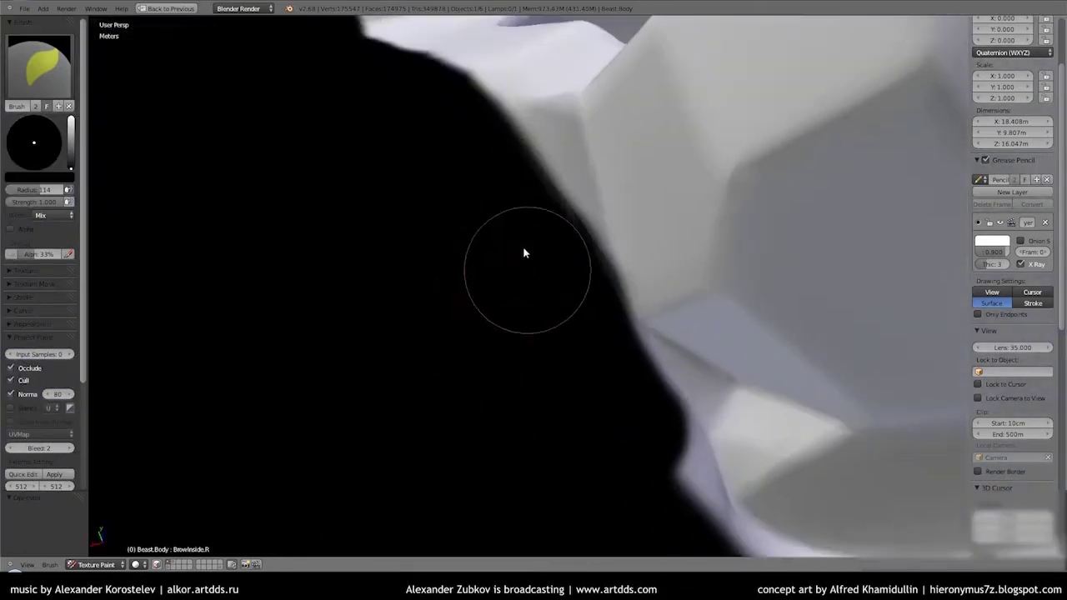
pyautogui.moveTo(543, 250); pyautogui.dragTo(593, 310)
pyautogui.moveTo(593, 309); pyautogui.dragTo(641, 288)
pyautogui.moveTo(640, 287); pyautogui.dragTo(601, 222)
pyautogui.moveTo(601, 222); pyautogui.dragTo(608, 279)
pyautogui.moveTo(608, 278); pyautogui.dragTo(578, 303)
pyautogui.moveTo(578, 302); pyautogui.dragTo(584, 309)
pyautogui.moveTo(584, 308); pyautogui.dragTo(717, 258)
pyautogui.moveTo(717, 257); pyautogui.dragTo(645, 281)
pyautogui.moveTo(645, 281); pyautogui.dragTo(644, 290)
pyautogui.moveTo(645, 290); pyautogui.dragTo(612, 328)
pyautogui.moveTo(612, 329); pyautogui.dragTo(566, 292)
pyautogui.moveTo(566, 292); pyautogui.dragTo(659, 342)
pyautogui.moveTo(659, 342); pyautogui.dragTo(643, 312)
pyautogui.moveTo(643, 312); pyautogui.dragTo(655, 283)
pyautogui.moveTo(655, 283); pyautogui.dragTo(661, 204)
pyautogui.moveTo(661, 205); pyautogui.dragTo(390, 199)
# - Undo a stray grey dab, then paint black along the upper edge of the dark region
pyautogui.press('s')
pyautogui.moveTo(384, 209); pyautogui.dragTo(317, 233)
pyautogui.hotkey('ctrl', 'z')
pyautogui.moveTo(230, 188); pyautogui.dragTo(615, 351)
pyautogui.moveTo(614, 350); pyautogui.dragTo(711, 271)
pyautogui.moveTo(710, 271); pyautogui.dragTo(620, 338)
pyautogui.scroll(-3)
pyautogui.moveTo(667, 371); pyautogui.dragTo(604, 306)
pyautogui.scroll(3)
pyautogui.moveTo(639, 267); pyautogui.dragTo(639, 291)
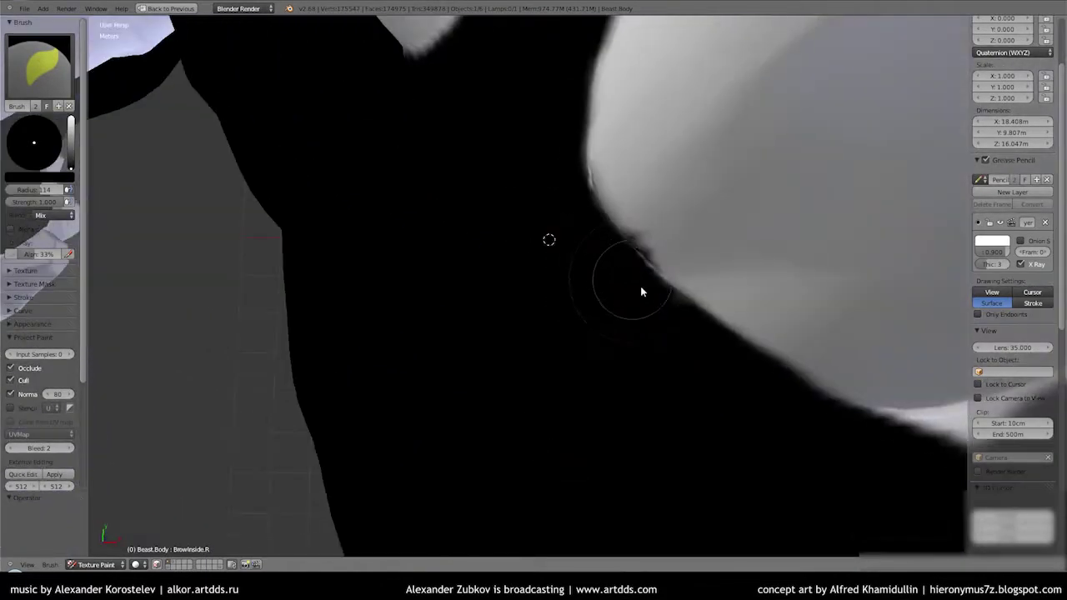
pyautogui.scroll(-3)
pyautogui.scroll(3)
pyautogui.moveTo(643, 239); pyautogui.dragTo(757, 300)
pyautogui.moveTo(758, 300); pyautogui.dragTo(506, 436)
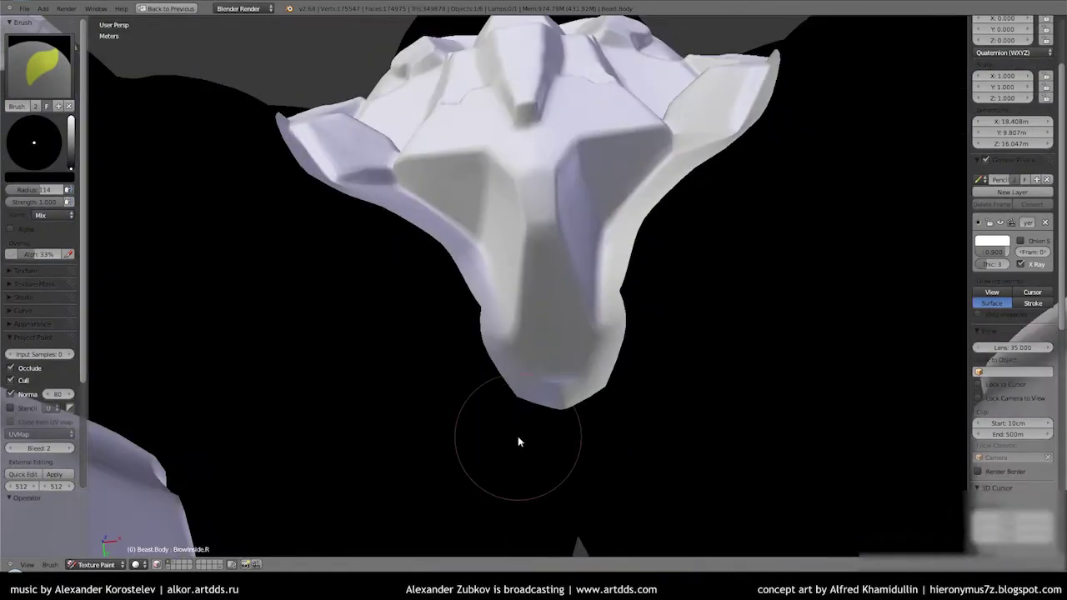
# - Paint black along the rock horn's left and lower edges, down into its notch
pyautogui.scroll(3)
pyautogui.click(580, 338)
pyautogui.moveTo(579, 337); pyautogui.dragTo(445, 242)
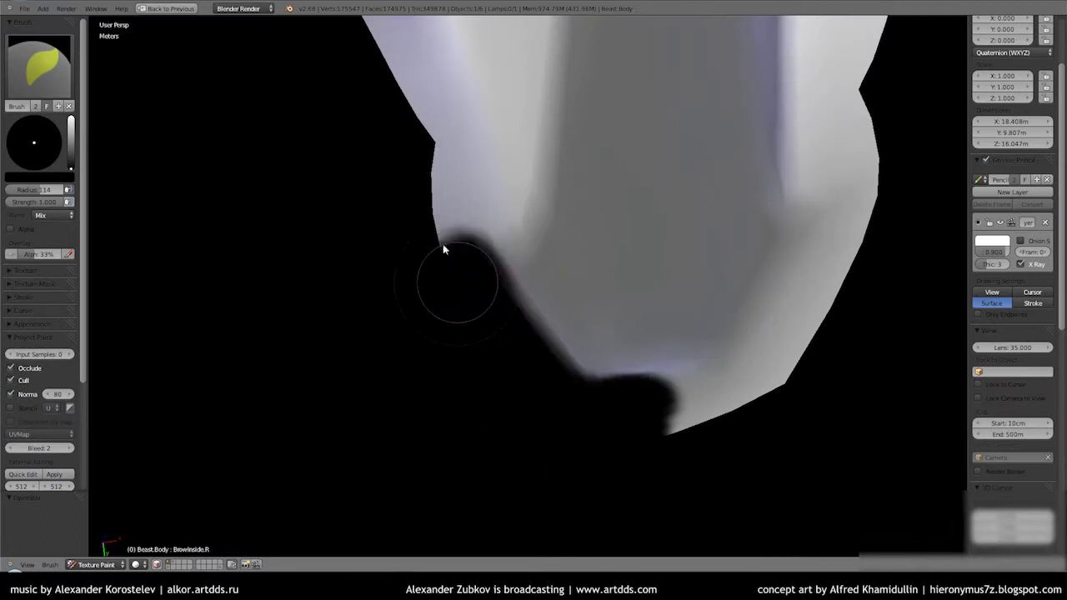
pyautogui.moveTo(445, 243); pyautogui.dragTo(492, 377)
pyautogui.moveTo(492, 378); pyautogui.dragTo(484, 302)
pyautogui.moveTo(484, 302); pyautogui.dragTo(492, 341)
pyautogui.moveTo(493, 341); pyautogui.dragTo(454, 312)
pyautogui.scroll(-3)
pyautogui.moveTo(454, 312); pyautogui.dragTo(465, 340)
pyautogui.moveTo(465, 339); pyautogui.dragTo(520, 334)
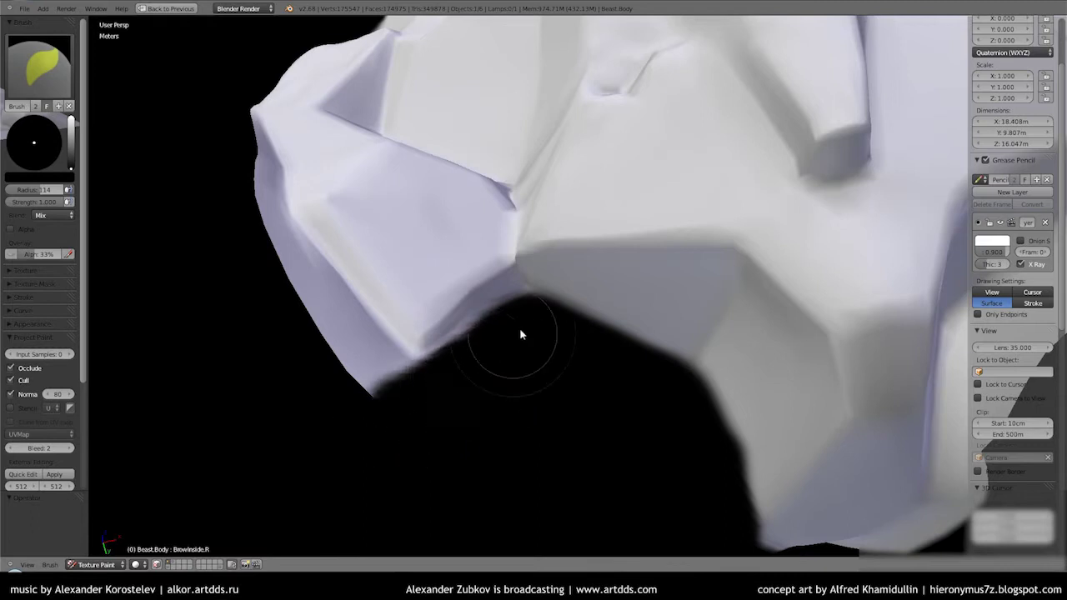
pyautogui.moveTo(520, 334); pyautogui.dragTo(505, 444)
pyautogui.moveTo(505, 443); pyautogui.dragTo(507, 425)
pyautogui.moveTo(507, 425); pyautogui.dragTo(512, 508)
pyautogui.moveTo(512, 508); pyautogui.dragTo(467, 417)
pyautogui.moveTo(467, 417); pyautogui.dragTo(499, 423)
# - Undo a bad stroke and repaint black along the horn's grey edge from several angles
pyautogui.hotkey('ctrl', 'z')
pyautogui.moveTo(500, 420); pyautogui.dragTo(442, 345)
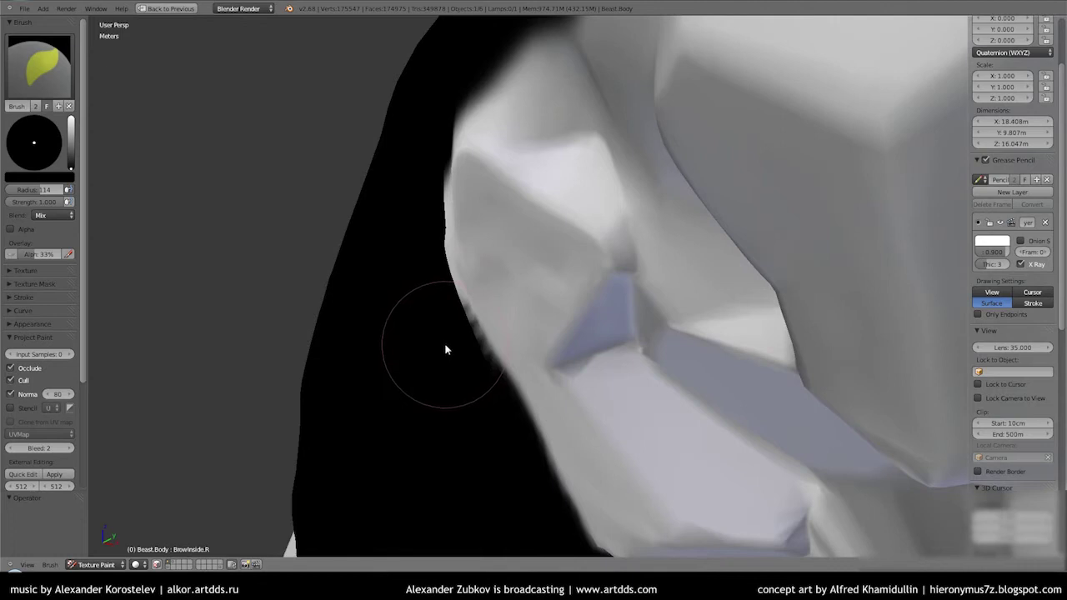
pyautogui.moveTo(453, 347); pyautogui.dragTo(475, 293)
pyautogui.moveTo(474, 293); pyautogui.dragTo(619, 208)
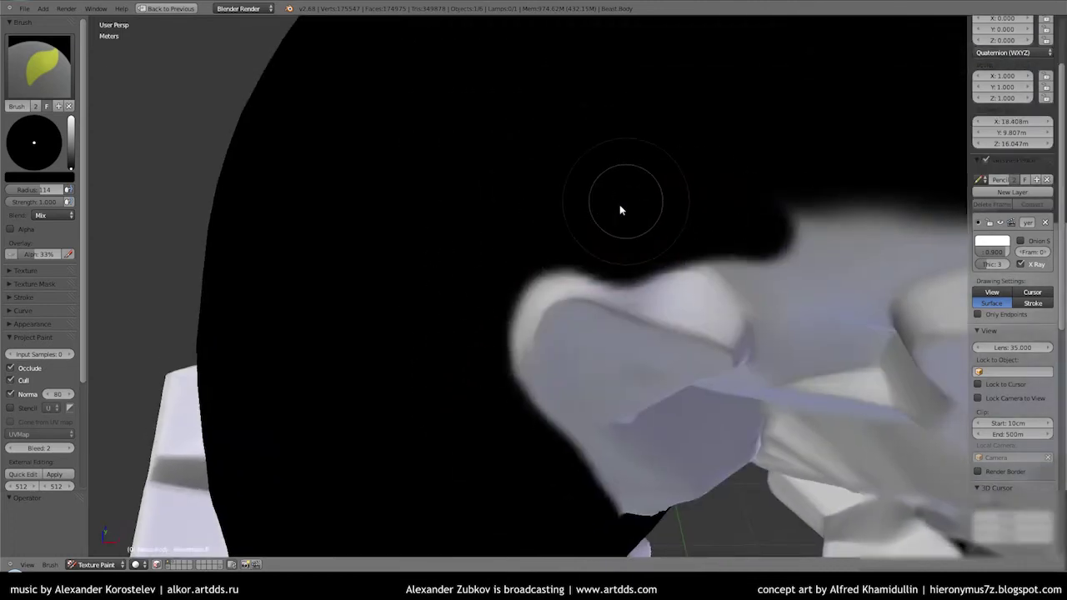
pyautogui.moveTo(619, 207); pyautogui.dragTo(491, 167)
pyautogui.moveTo(490, 167); pyautogui.dragTo(529, 287)
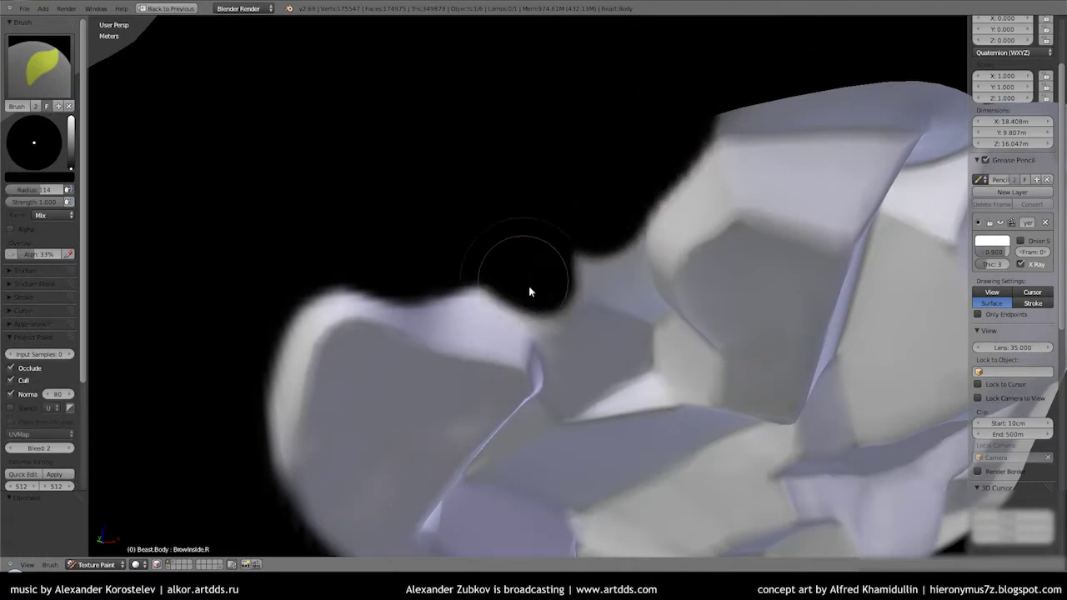
pyautogui.moveTo(528, 288); pyautogui.dragTo(608, 175)
pyautogui.moveTo(607, 174); pyautogui.dragTo(572, 358)
pyautogui.moveTo(572, 359); pyautogui.dragTo(559, 188)
pyautogui.moveTo(559, 187); pyautogui.dragTo(596, 350)
pyautogui.moveTo(595, 350); pyautogui.dragTo(439, 338)
pyautogui.moveTo(440, 338); pyautogui.dragTo(625, 286)
pyautogui.moveTo(625, 286); pyautogui.dragTo(698, 329)
pyautogui.moveTo(698, 328); pyautogui.dragTo(553, 384)
pyautogui.scroll(-3)
# - Paint black over the body beside the rock plates near the shoulder and forearm
pyautogui.moveTo(684, 502); pyautogui.dragTo(591, 283)
pyautogui.scroll(3)
pyautogui.moveTo(591, 284); pyautogui.dragTo(550, 165)
pyautogui.moveTo(550, 164); pyautogui.dragTo(607, 283)
pyautogui.moveTo(608, 283); pyautogui.dragTo(676, 283)
pyautogui.moveTo(676, 283); pyautogui.dragTo(672, 238)
pyautogui.moveTo(672, 239); pyautogui.dragTo(353, 154)
pyautogui.moveTo(353, 154); pyautogui.dragTo(555, 238)
pyautogui.moveTo(554, 239); pyautogui.dragTo(617, 209)
pyautogui.moveTo(617, 208); pyautogui.dragTo(558, 254)
pyautogui.moveTo(558, 253); pyautogui.dragTo(405, 297)
pyautogui.moveTo(405, 297); pyautogui.dragTo(682, 142)
pyautogui.moveTo(682, 141); pyautogui.dragTo(451, 258)
pyautogui.moveTo(451, 259); pyautogui.dragTo(493, 245)
pyautogui.moveTo(493, 246); pyautogui.dragTo(422, 276)
pyautogui.moveTo(422, 276); pyautogui.dragTo(424, 250)
# - Paint black around the hand's rock edges and along the lower edge by the fingers
pyautogui.moveTo(425, 250); pyautogui.dragTo(424, 245)
pyautogui.moveTo(424, 245); pyautogui.dragTo(488, 212)
pyautogui.moveTo(486, 211); pyautogui.dragTo(496, 305)
pyautogui.moveTo(495, 306); pyautogui.dragTo(483, 385)
pyautogui.moveTo(482, 386); pyautogui.dragTo(487, 358)
pyautogui.moveTo(488, 358); pyautogui.dragTo(483, 152)
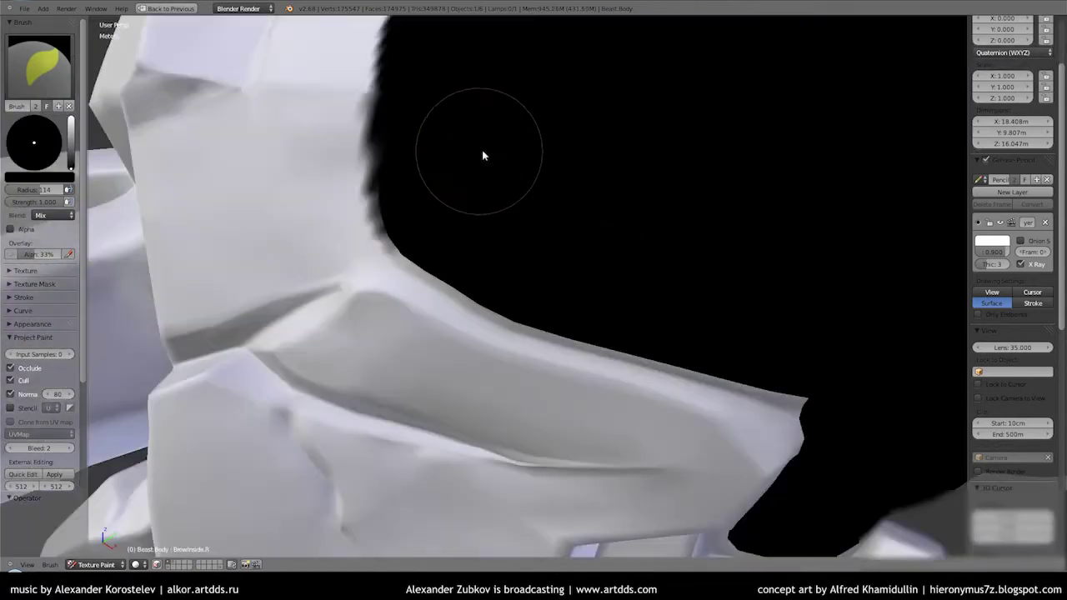
pyautogui.moveTo(484, 152); pyautogui.dragTo(479, 167)
pyautogui.moveTo(480, 167); pyautogui.dragTo(813, 400)
pyautogui.moveTo(815, 401); pyautogui.dragTo(691, 362)
pyautogui.moveTo(772, 400); pyautogui.dragTo(579, 339)
pyautogui.moveTo(579, 339); pyautogui.dragTo(722, 295)
pyautogui.moveTo(722, 296); pyautogui.dragTo(710, 245)
pyautogui.moveTo(710, 245); pyautogui.dragTo(689, 247)
pyautogui.moveTo(690, 247); pyautogui.dragTo(689, 218)
pyautogui.scroll(-3)
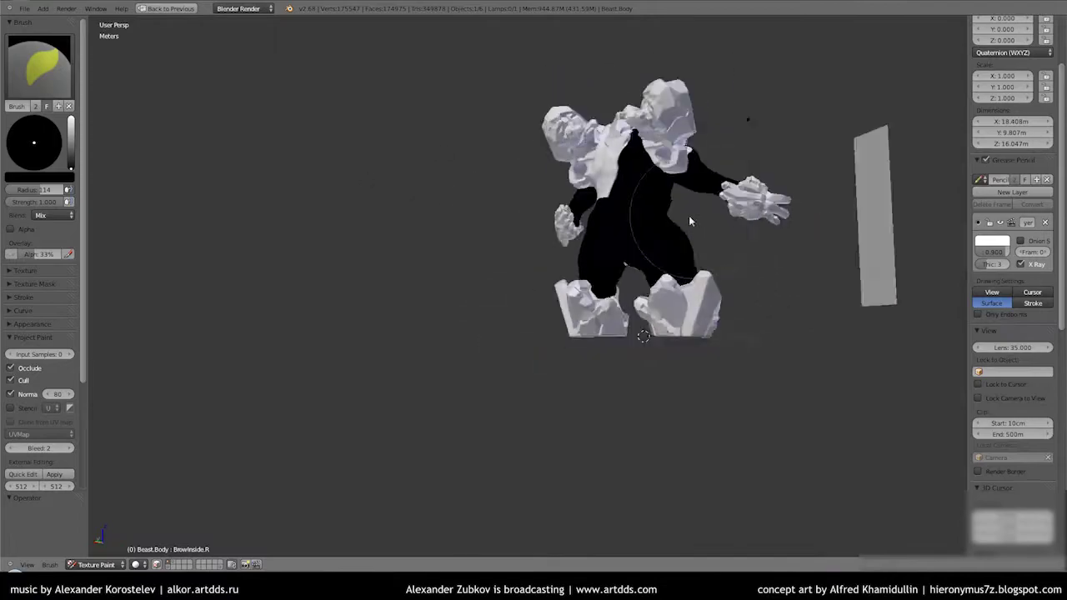
# - Frame the dark torso and paint a black patch on the chest
pyautogui.scroll(3)
pyautogui.moveTo(585, 285); pyautogui.dragTo(607, 217)
pyautogui.scroll(-3)
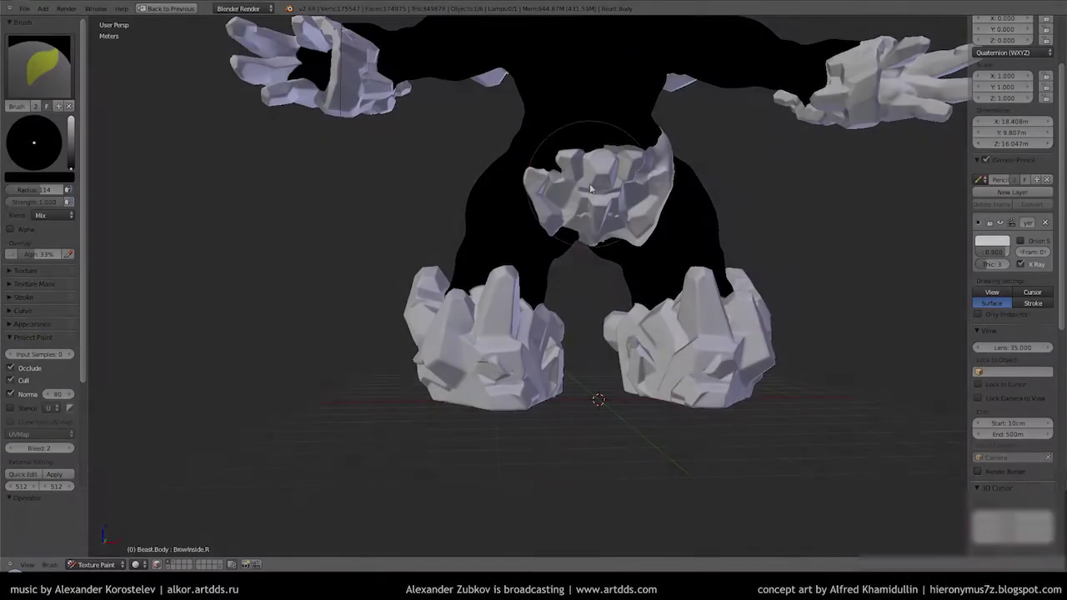
pyautogui.moveTo(332, 209); pyautogui.dragTo(451, 71)
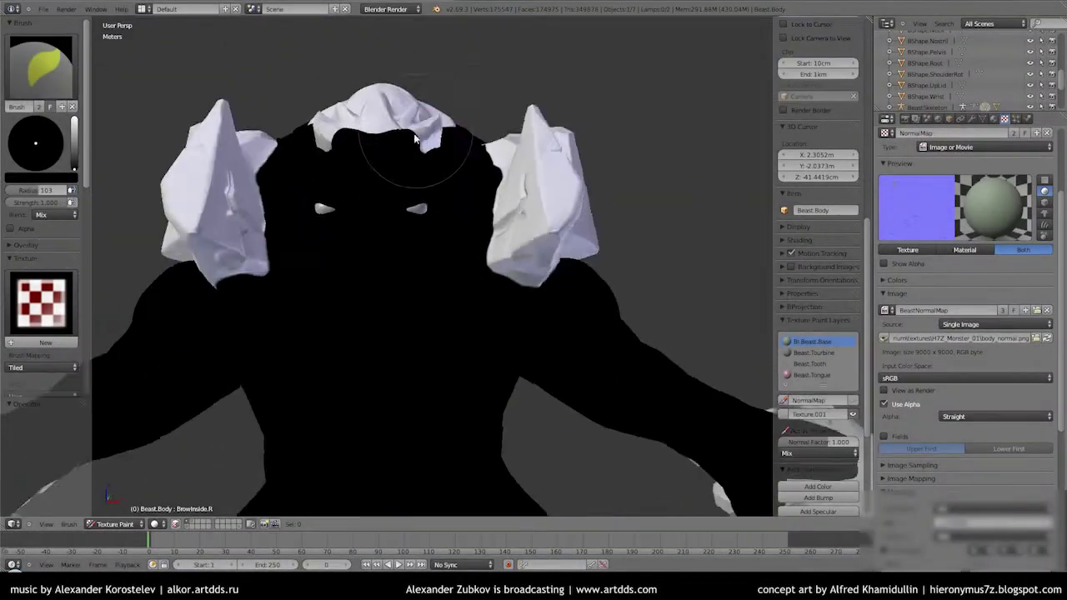
pyautogui.scroll(-3)
pyautogui.scroll(3)
pyautogui.moveTo(434, 114); pyautogui.dragTo(472, 262)
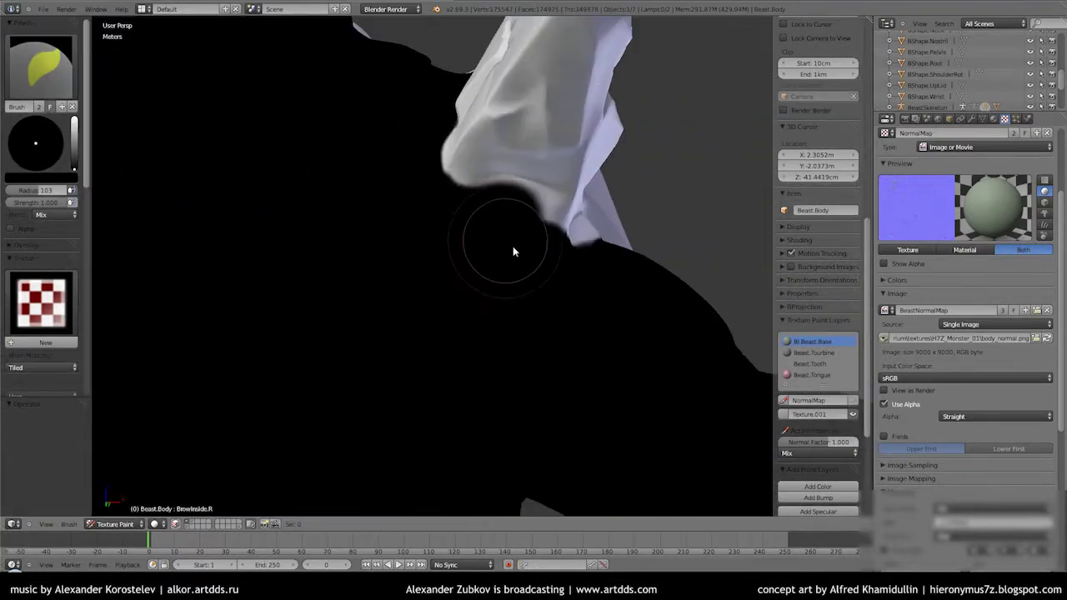
pyautogui.moveTo(505, 209); pyautogui.dragTo(514, 167)
pyautogui.scroll(-3)
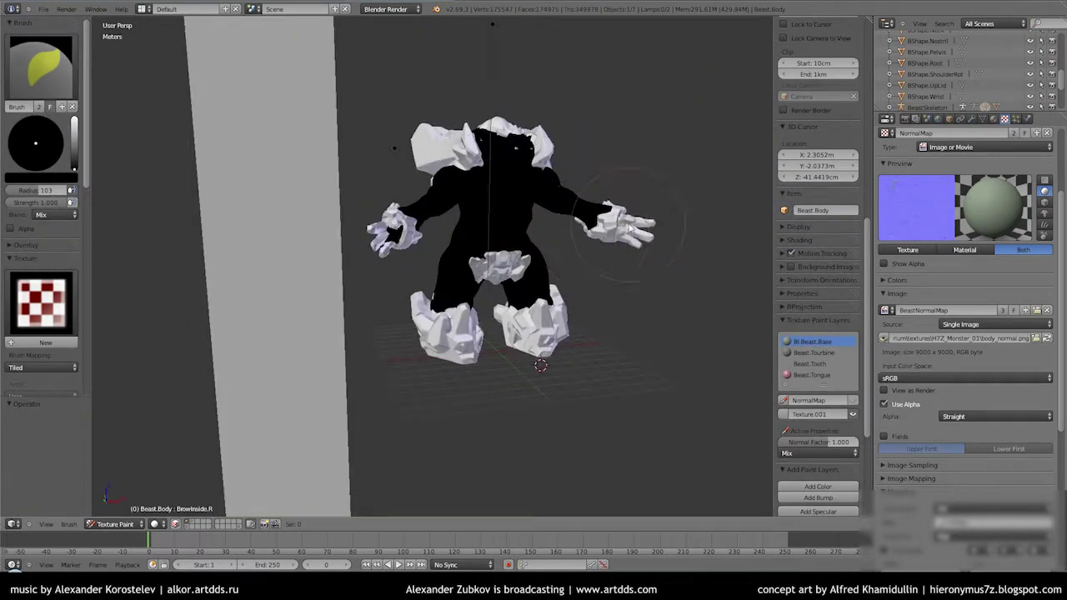
pyautogui.scroll(3)
pyautogui.moveTo(463, 346); pyautogui.dragTo(493, 370)
pyautogui.scroll(-3)
pyautogui.moveTo(501, 271); pyautogui.dragTo(515, 299)
pyautogui.scroll(3)
# - Extend the black paint up and left across the body, covering the light area
pyautogui.moveTo(533, 231); pyautogui.dragTo(470, 334)
pyautogui.scroll(3)
pyautogui.moveTo(477, 350); pyautogui.dragTo(453, 255)
pyautogui.scroll(3)
pyautogui.moveTo(452, 255); pyautogui.dragTo(508, 279)
pyautogui.moveTo(508, 278); pyautogui.dragTo(217, 314)
pyautogui.scroll(-3)
pyautogui.moveTo(217, 315); pyautogui.dragTo(314, 253)
pyautogui.scroll(3)
pyautogui.moveTo(315, 252); pyautogui.dragTo(306, 233)
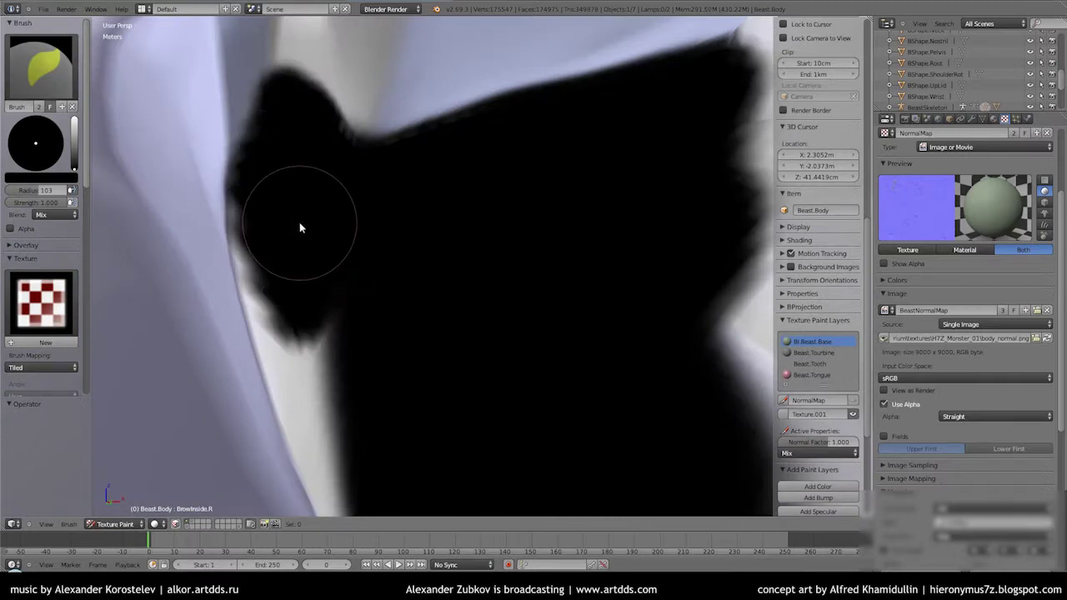
pyautogui.moveTo(297, 222); pyautogui.dragTo(270, 336)
# - Paint black over the remaining grey body area between the white rock parts
pyautogui.moveTo(270, 337); pyautogui.dragTo(428, 194)
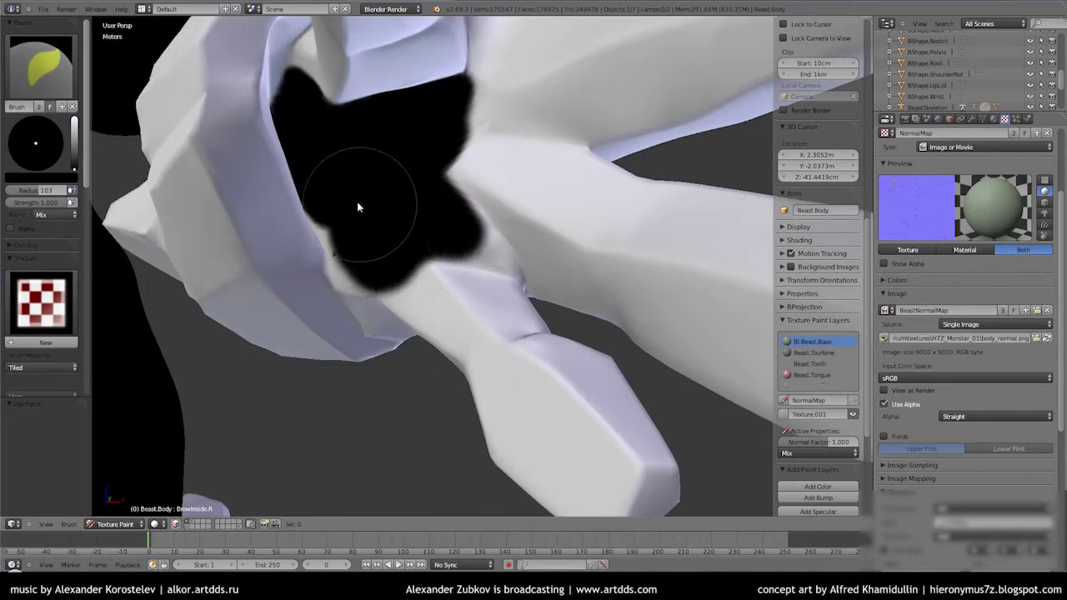
pyautogui.scroll(3)
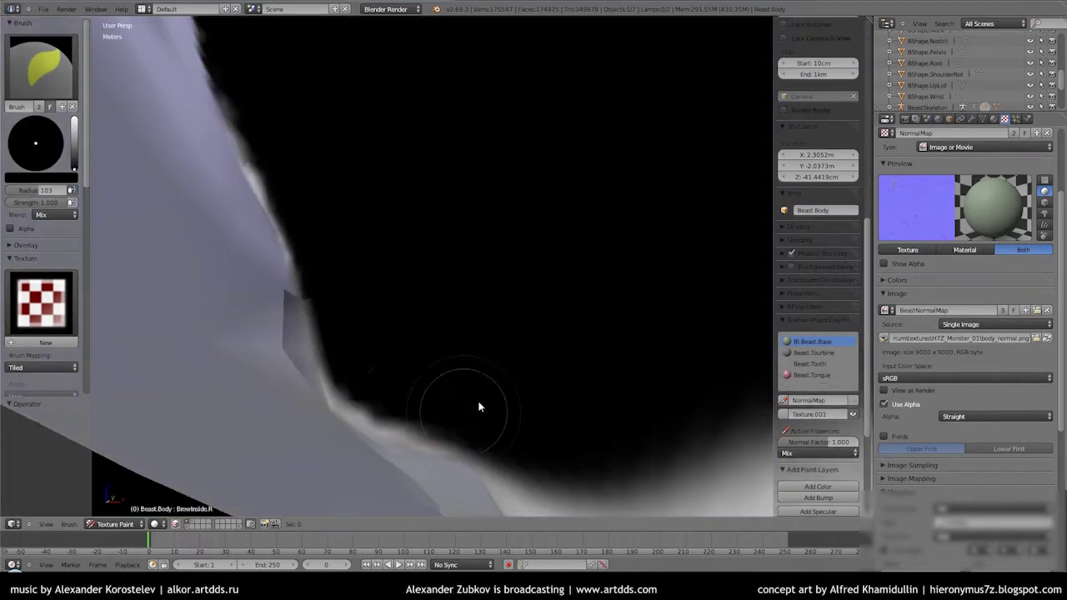
pyautogui.scroll(-3)
pyautogui.moveTo(441, 246); pyautogui.dragTo(480, 208)
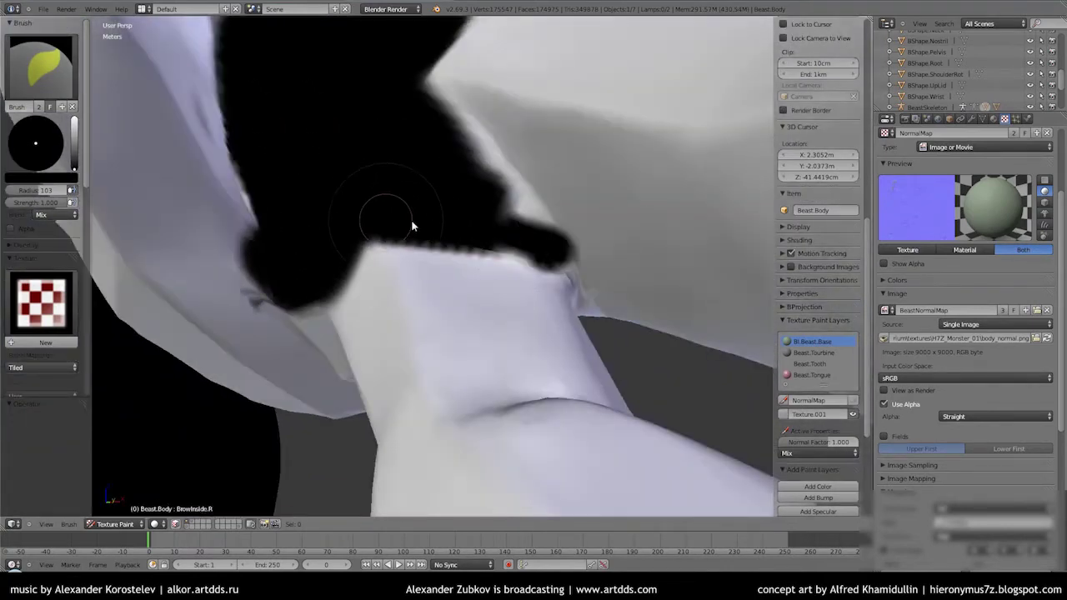
pyautogui.moveTo(505, 191); pyautogui.dragTo(433, 109)
pyautogui.click(71, 159)
# - Orbit around the arm and body to check the paint, ending in front view
pyautogui.moveTo(187, 105); pyautogui.dragTo(224, 215)
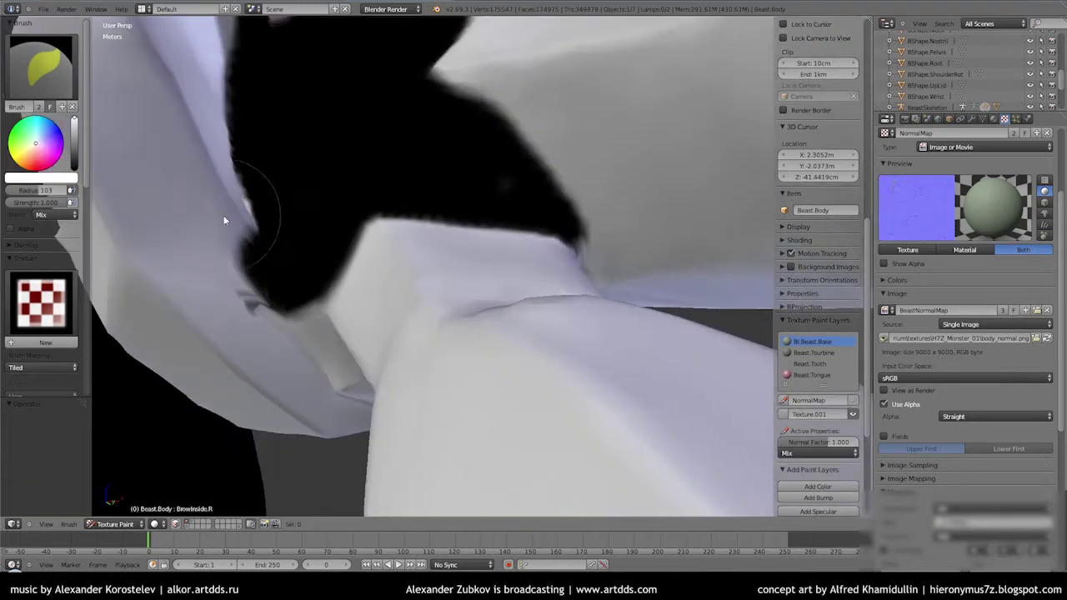
pyautogui.moveTo(77, 146); pyautogui.dragTo(75, 171)
pyautogui.moveTo(534, 241); pyautogui.dragTo(481, 162)
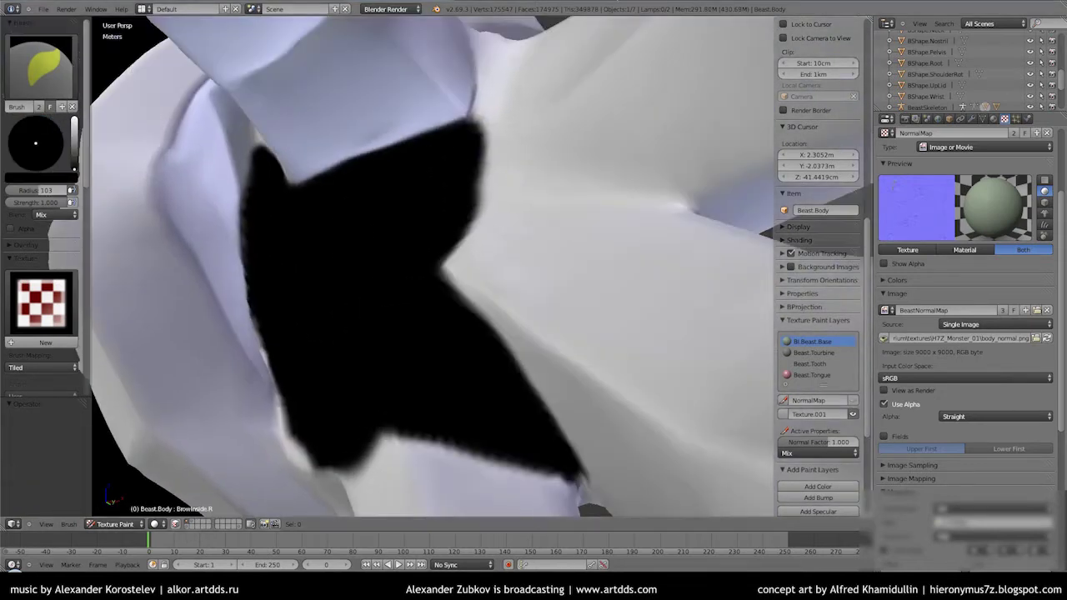
pyautogui.moveTo(584, 200); pyautogui.dragTo(350, 250)
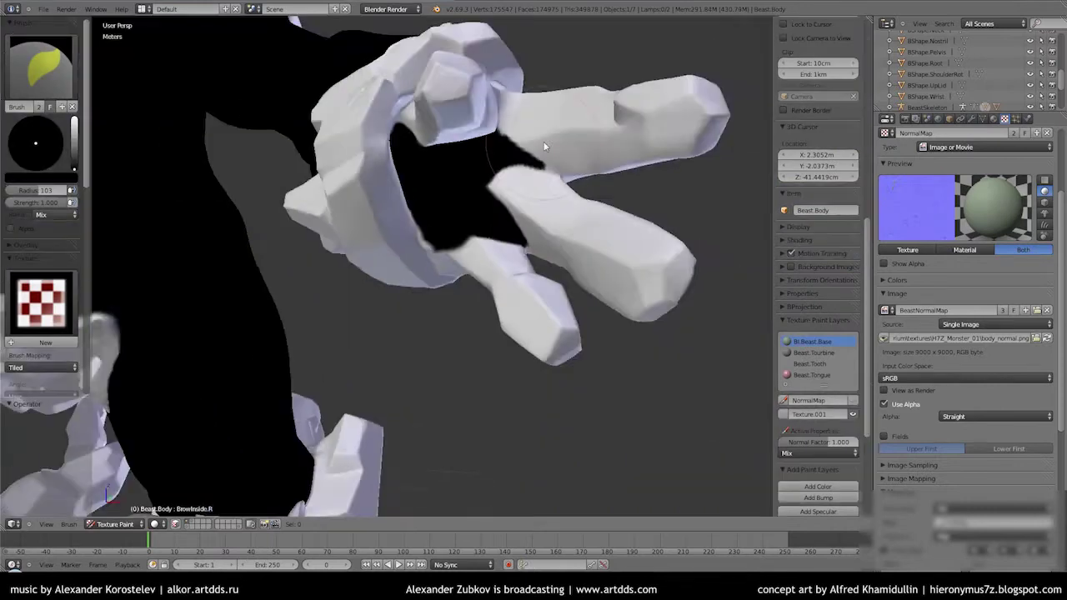
pyautogui.moveTo(74, 167); pyautogui.dragTo(74, 119)
pyautogui.moveTo(126, 85); pyautogui.dragTo(400, 177)
pyautogui.scroll(-3)
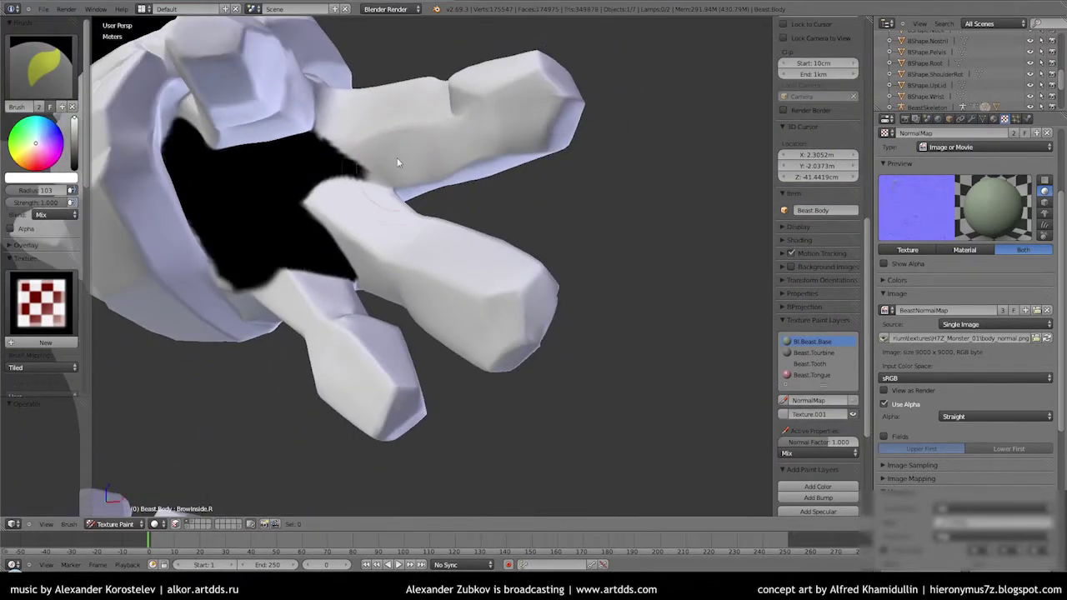
pyautogui.press('KP_1')
pyautogui.scroll(3)
pyautogui.scroll(3)
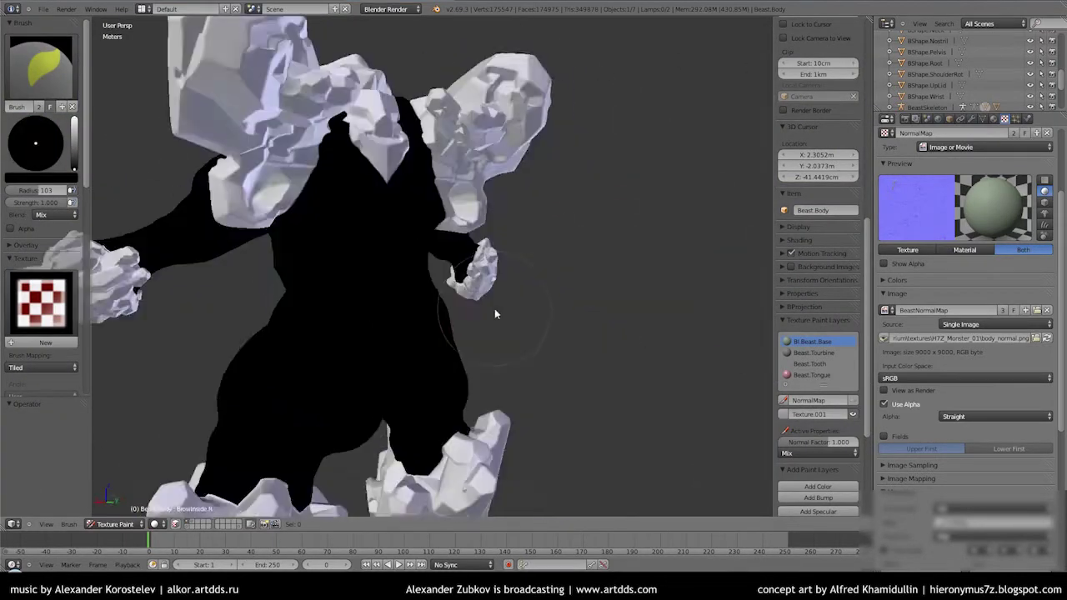
pyautogui.scroll(3)
pyautogui.scroll(-3)
pyautogui.scroll(3)
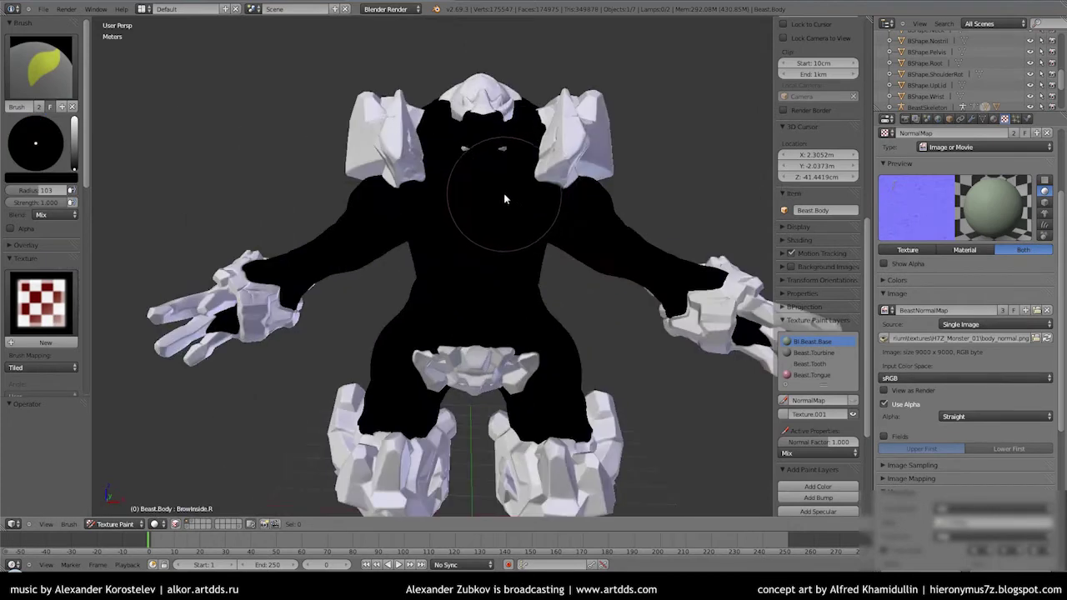
# - Return to Object Mode and switch to the UV Editing screen layout
pyautogui.click(114, 512)
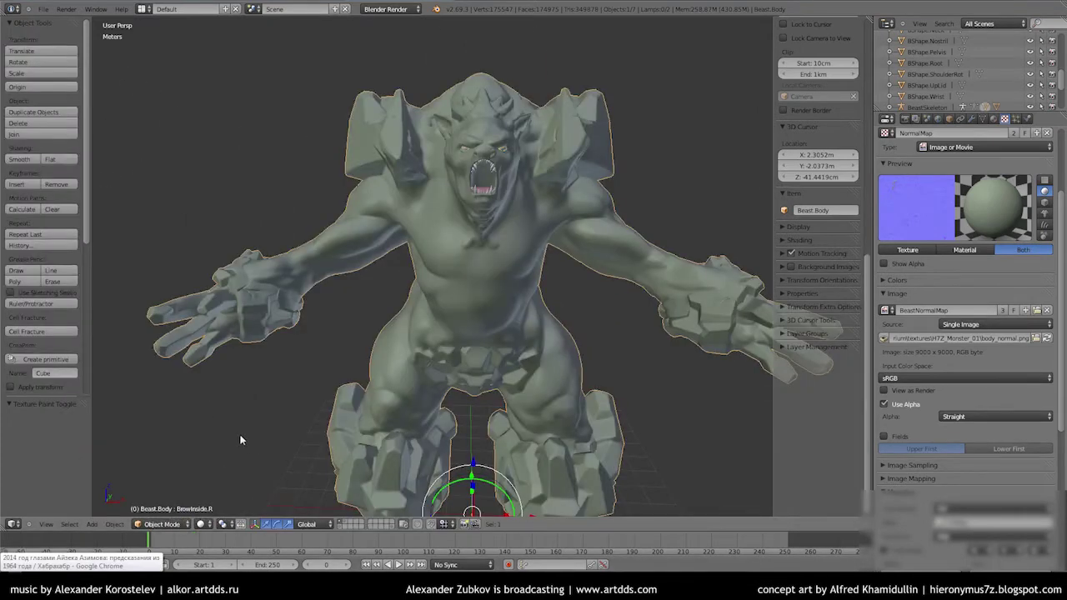
pyautogui.scroll(3)
pyautogui.scroll(3)
pyautogui.scroll(3)
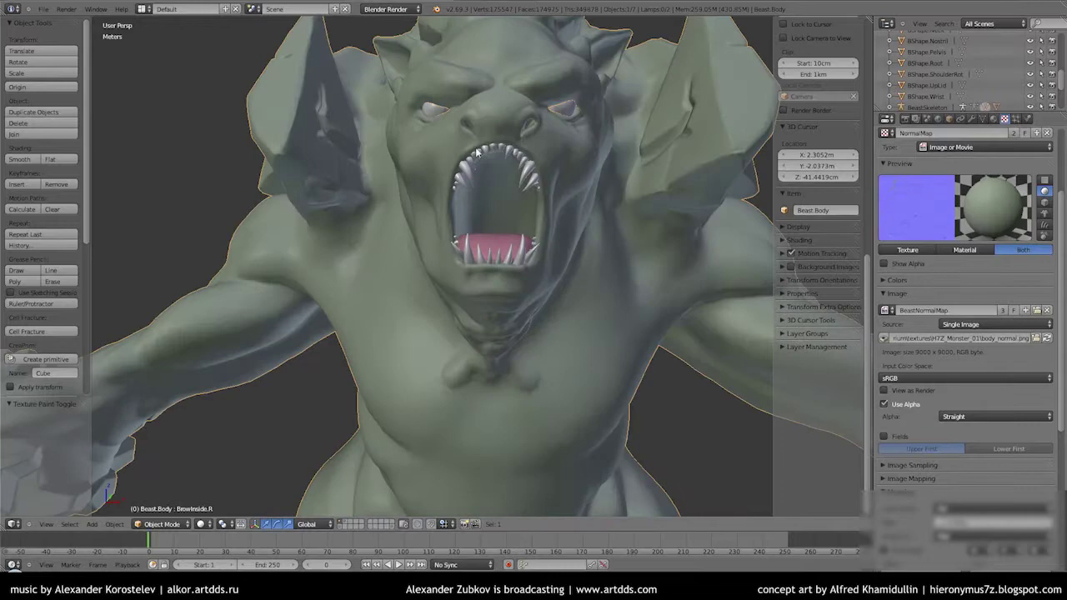
pyautogui.click(146, 9)
pyautogui.click(192, 116)
pyautogui.moveTo(763, 206); pyautogui.dragTo(602, 361)
pyautogui.press('Tab')
pyautogui.scroll(-3)
pyautogui.press('Tab')
pyautogui.scroll(-3)
# - Set the viewport shading method to GLSL
pyautogui.click(993, 444)
pyautogui.click(1013, 458)
pyautogui.click(1009, 442)
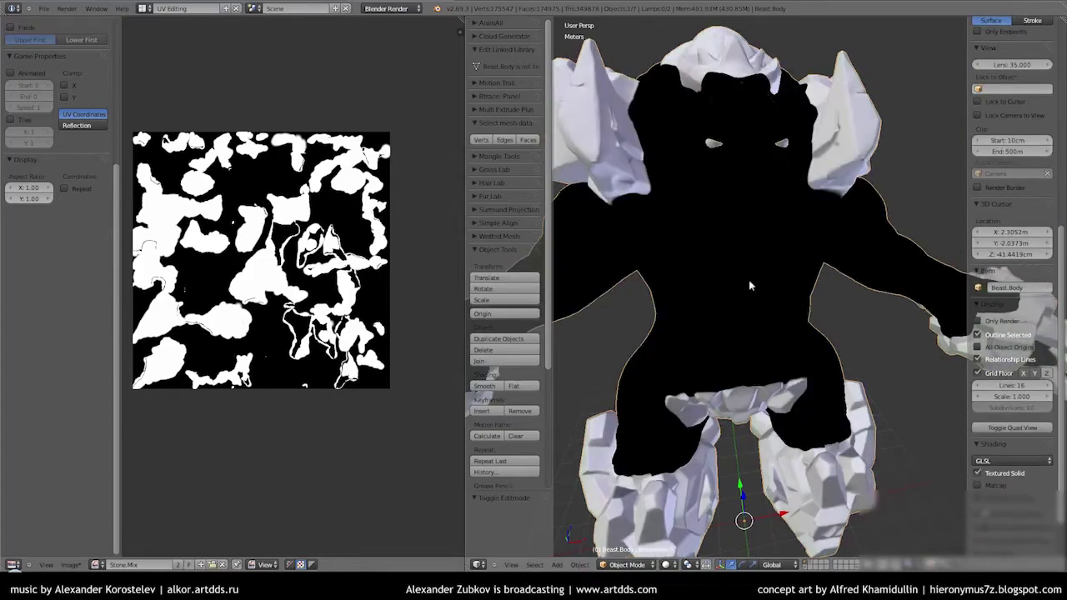
pyautogui.scroll(-3)
# - Select the whole mesh and create a new blank 640×640 image named Mouth.Mix
pyautogui.press('Tab')
pyautogui.press('a')
pyautogui.click(96, 564)
pyautogui.click(134, 476)
pyautogui.press('Escape')
pyautogui.hotkey('alt', 'n')
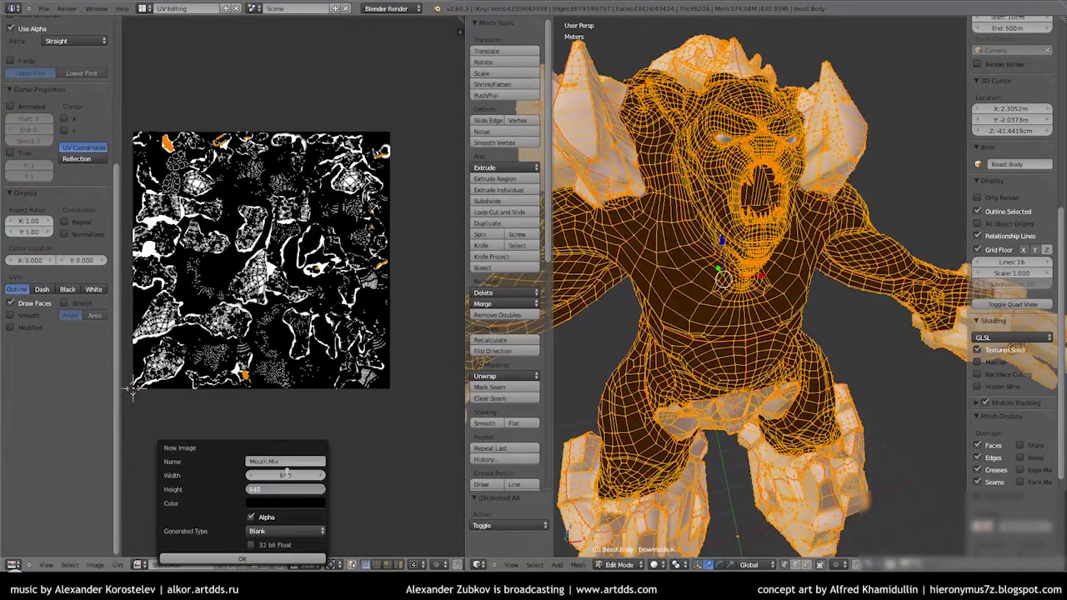
pyautogui.click(242, 557)
pyautogui.scroll(3)
pyautogui.scroll(3)
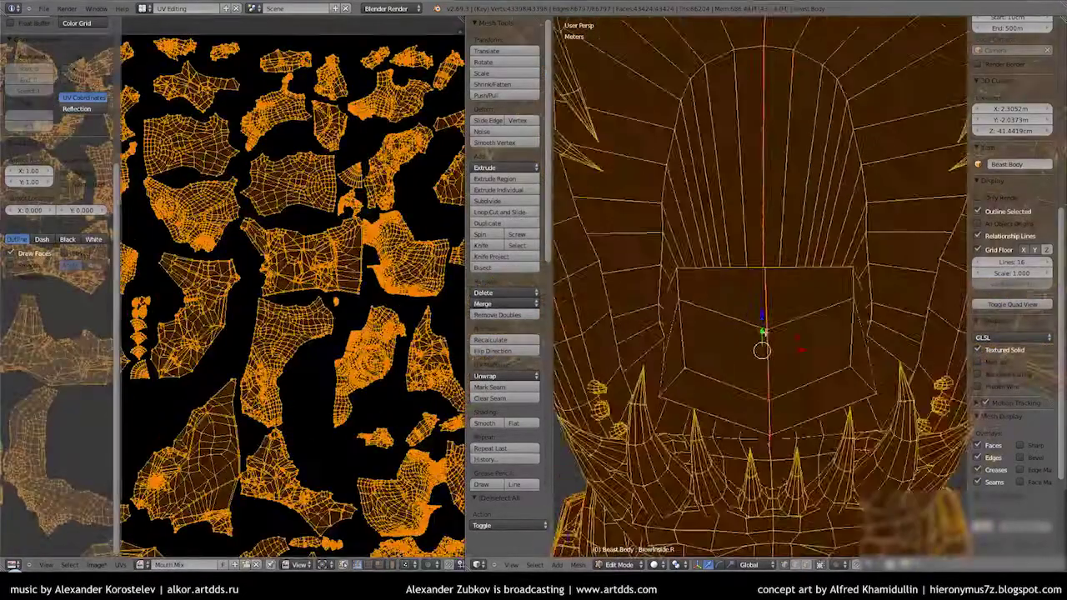
pyautogui.hotkey('ctrl', 'l')
pyautogui.press('Tab')
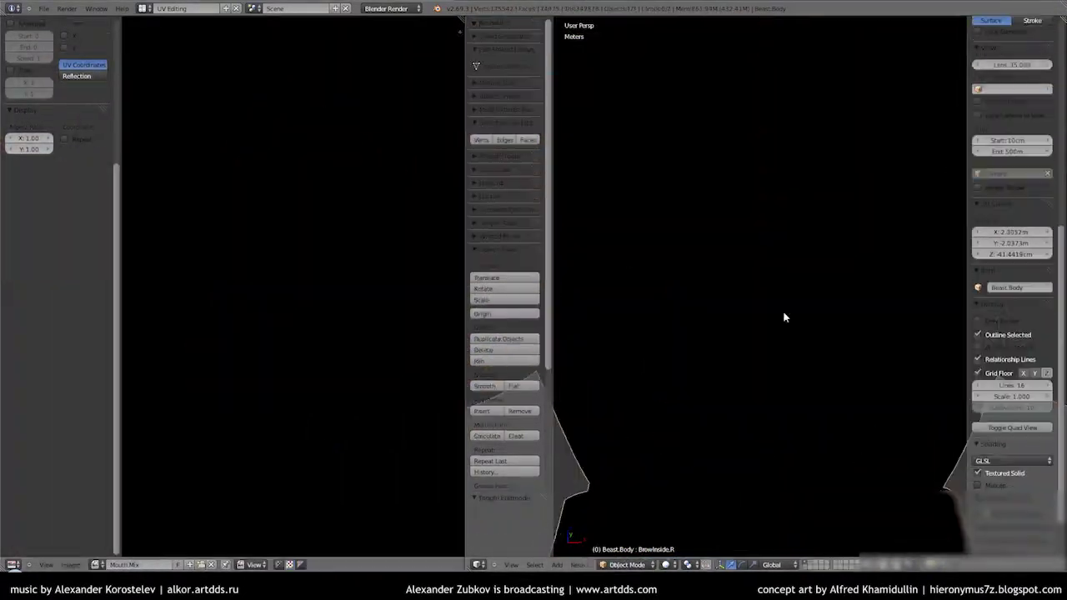
# - Switch to Texture Paint mode and paint the first mouth UV island fully white
pyautogui.click(624, 564)
pyautogui.click(634, 490)
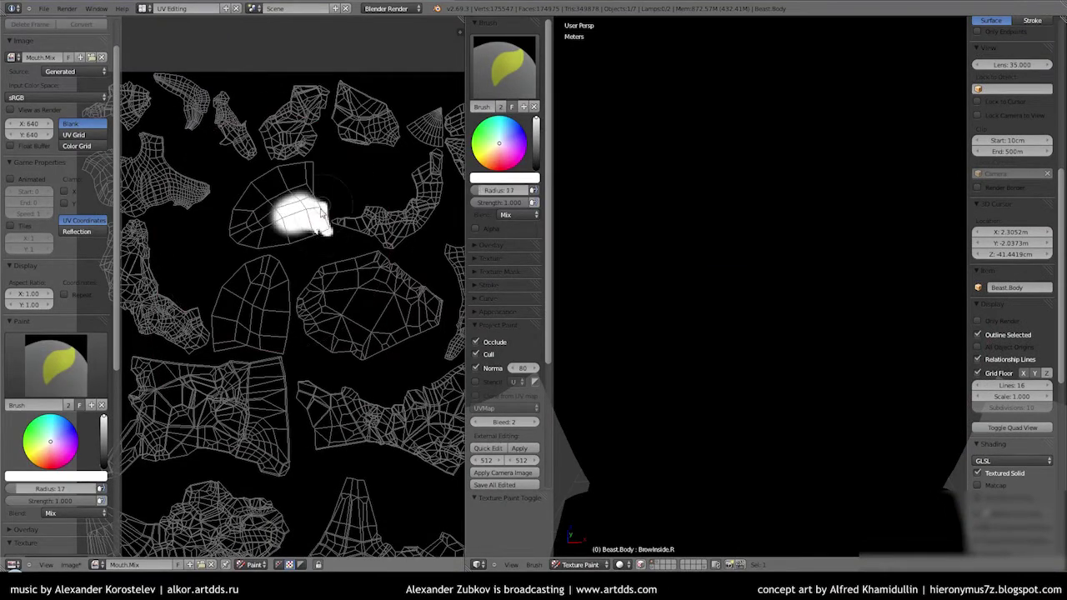
pyautogui.moveTo(321, 212); pyautogui.dragTo(242, 215)
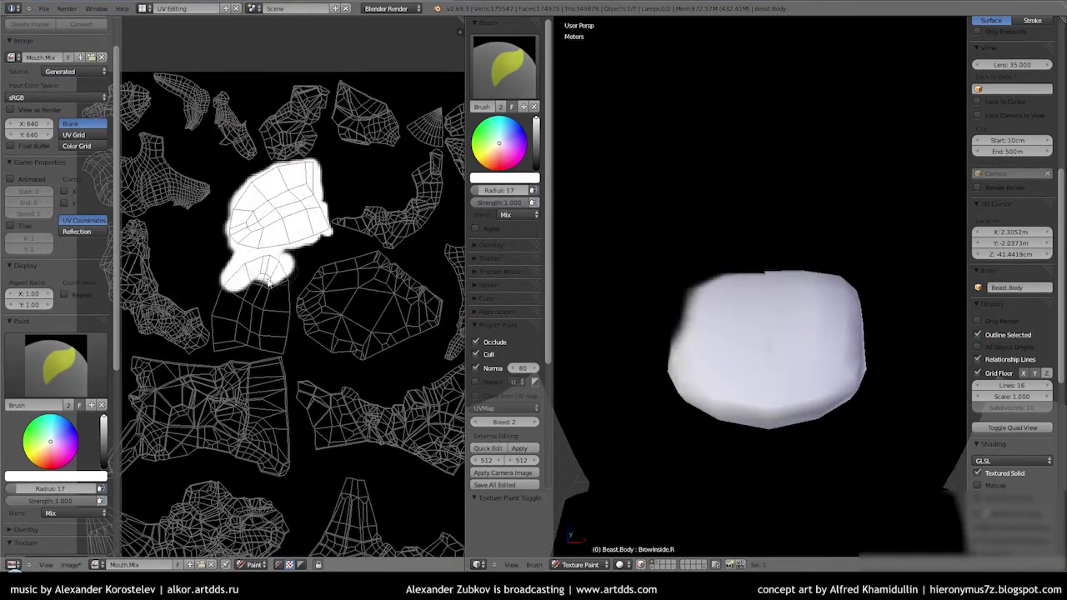
pyautogui.scroll(3)
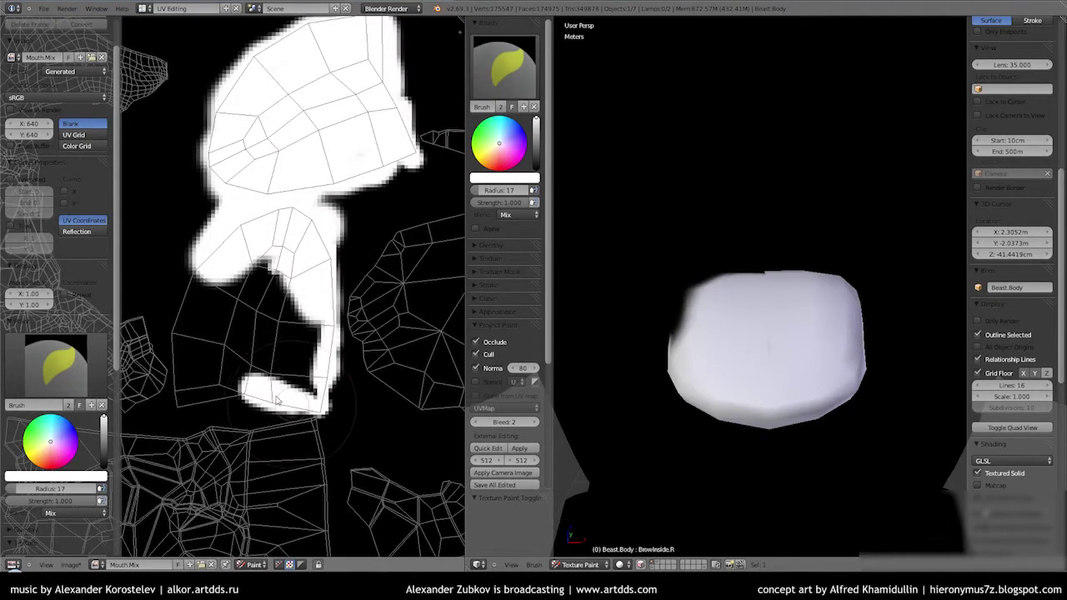
pyautogui.moveTo(178, 346); pyautogui.dragTo(302, 314)
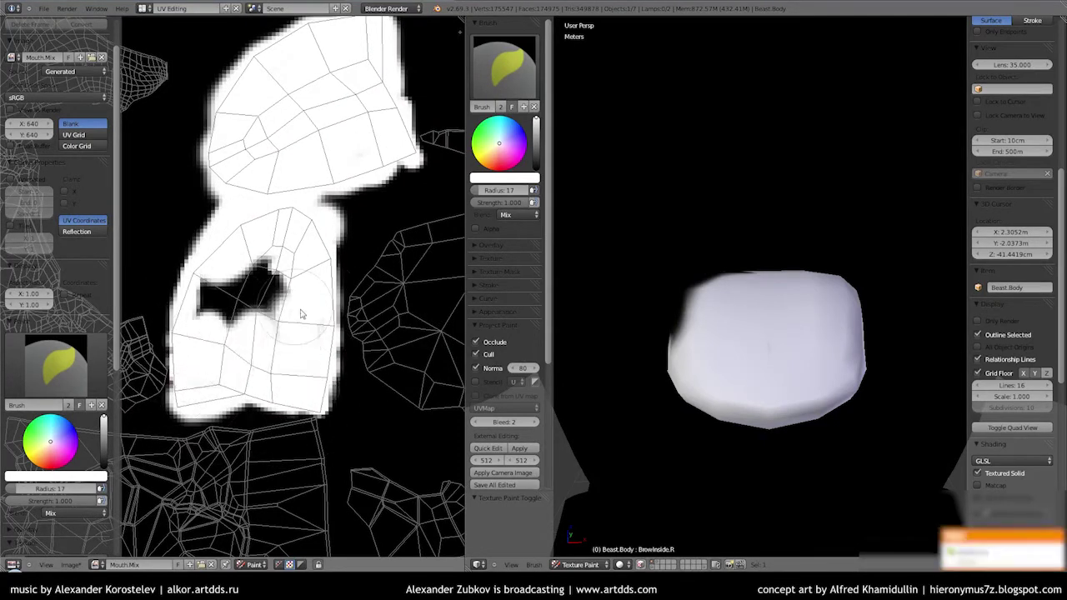
pyautogui.scroll(-3)
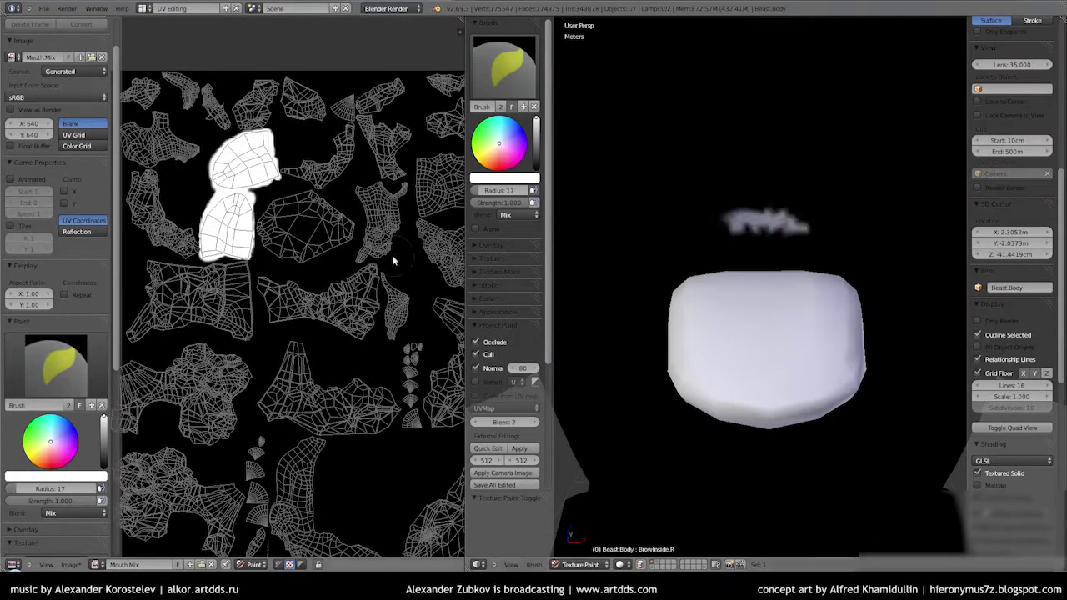
pyautogui.scroll(3)
# - Paint the next and lower mouth islands white, then view the mouth in a maximized 3D view
pyautogui.moveTo(213, 209); pyautogui.dragTo(306, 191)
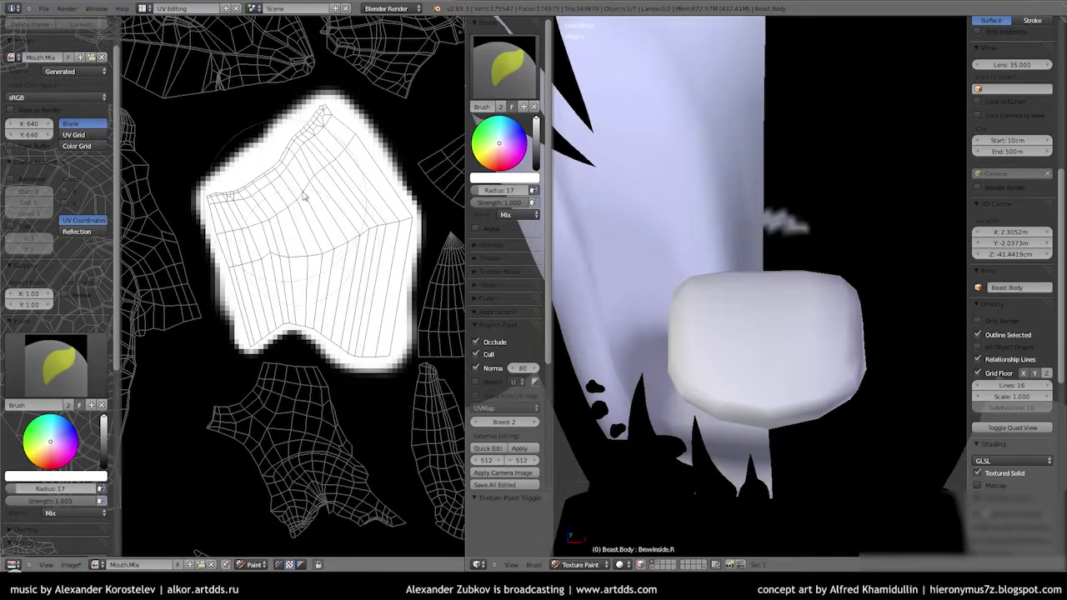
pyautogui.scroll(-3)
pyautogui.scroll(3)
pyautogui.moveTo(241, 308); pyautogui.dragTo(375, 317)
pyautogui.scroll(3)
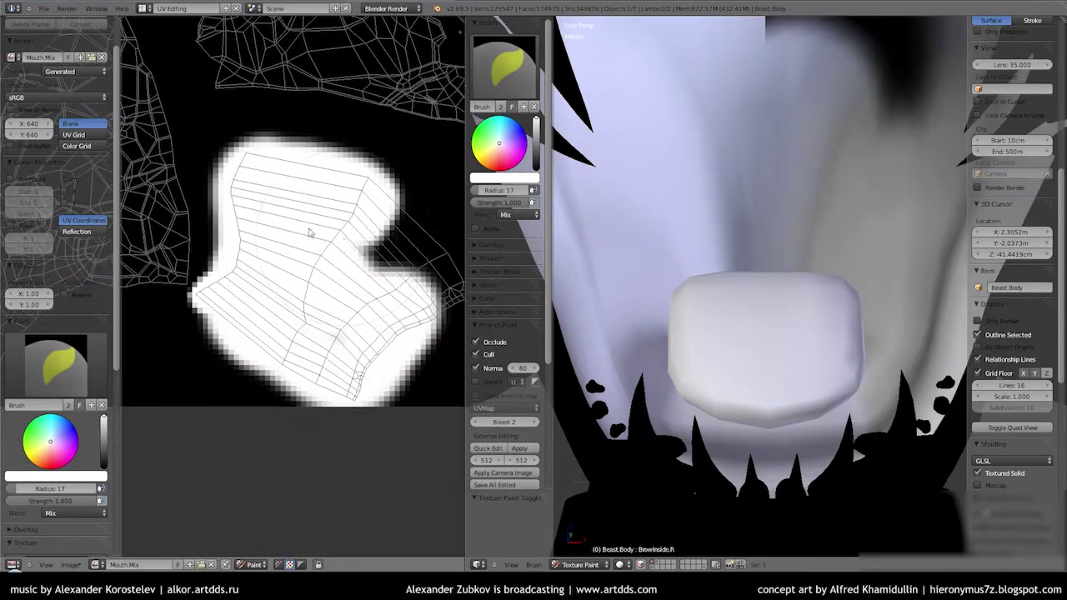
pyautogui.moveTo(309, 231); pyautogui.dragTo(392, 250)
pyautogui.scroll(-3)
pyautogui.scroll(-3)
pyautogui.scroll(3)
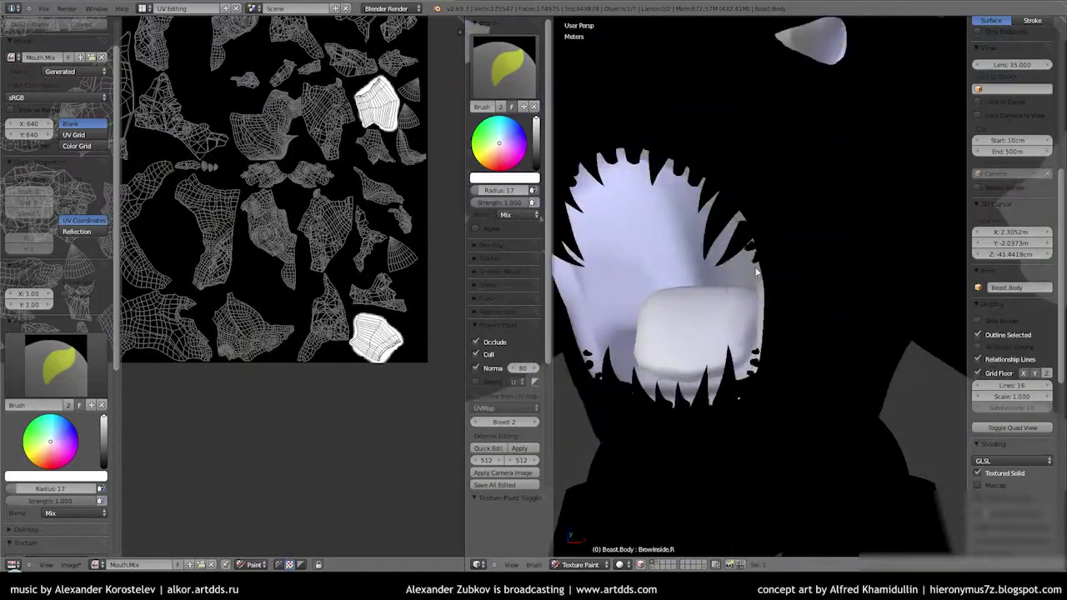
pyautogui.moveTo(726, 298); pyautogui.dragTo(584, 275)
pyautogui.hotkey('ctrl', 'Up')
pyautogui.scroll(3)
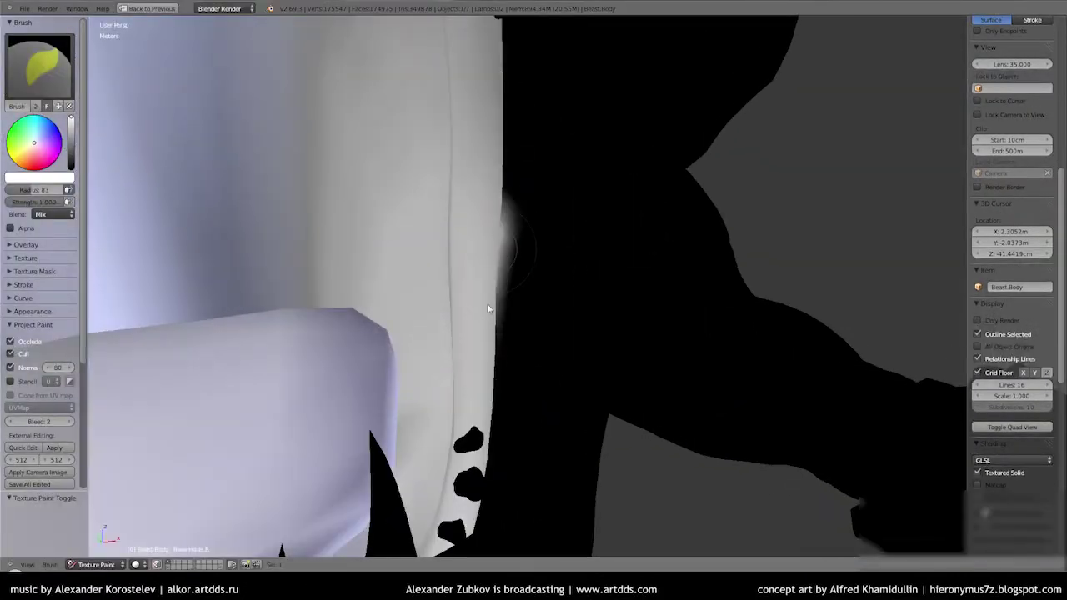
# - With a smaller brush, paint white along the edges of the mouth islands in the full-screen UV image
pyautogui.hotkey('ctrl', 'Up')
pyautogui.hotkey('ctrl', 'Up')
pyautogui.scroll(3)
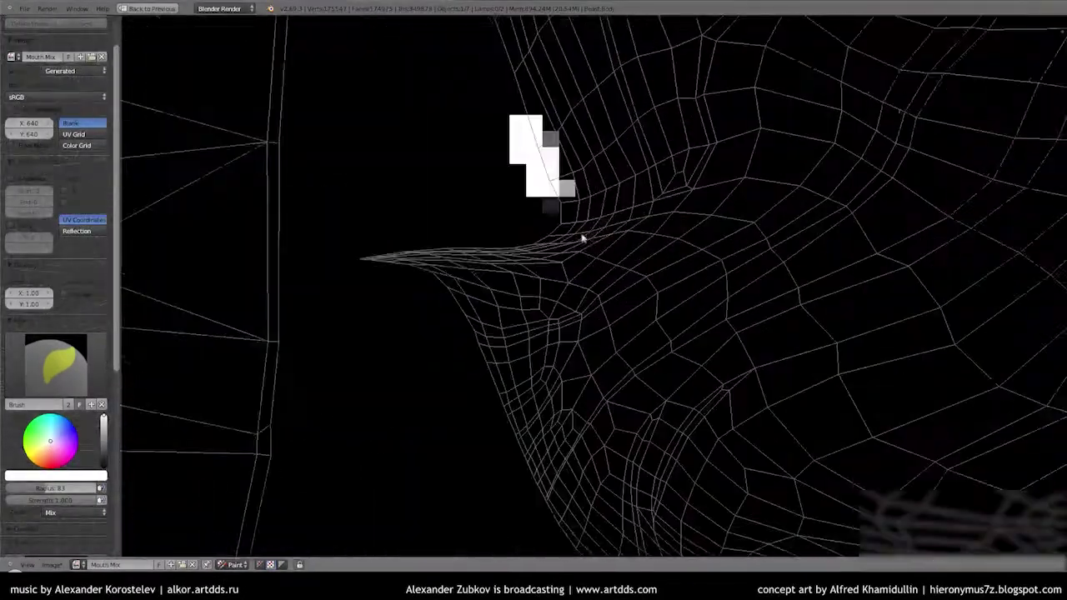
pyautogui.moveTo(582, 239); pyautogui.dragTo(614, 323)
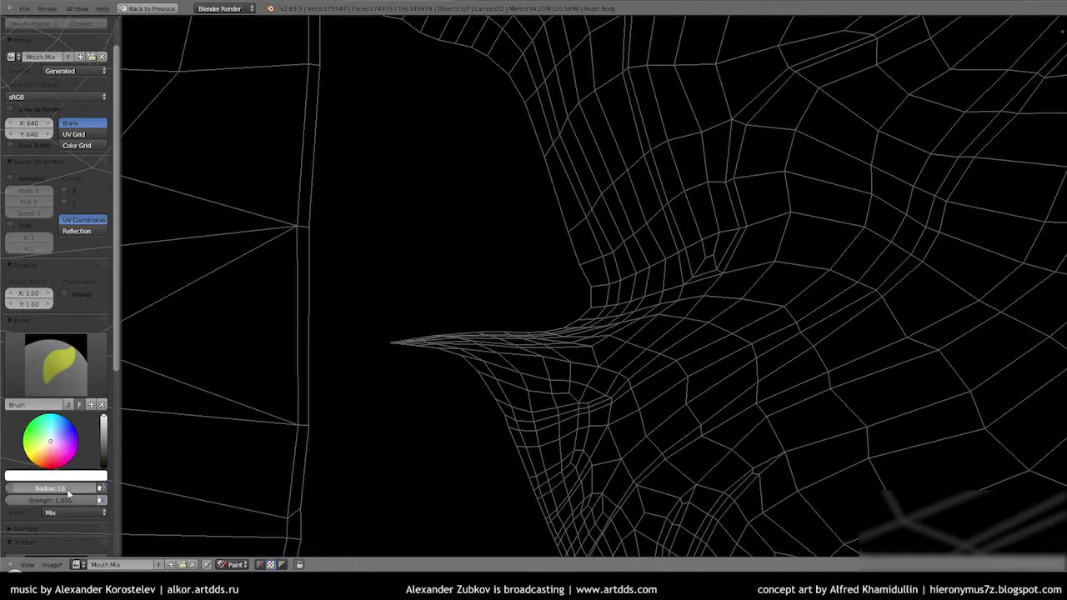
pyautogui.moveTo(69, 493); pyautogui.dragTo(45, 459)
pyautogui.moveTo(57, 496); pyautogui.dragTo(48, 495)
pyautogui.click(393, 241)
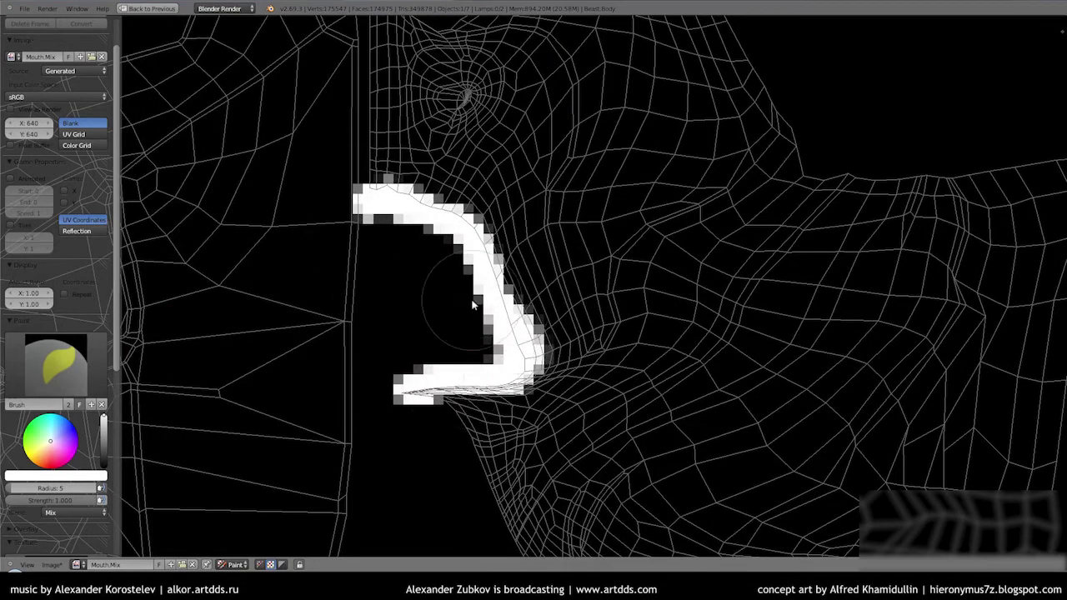
pyautogui.scroll(-3)
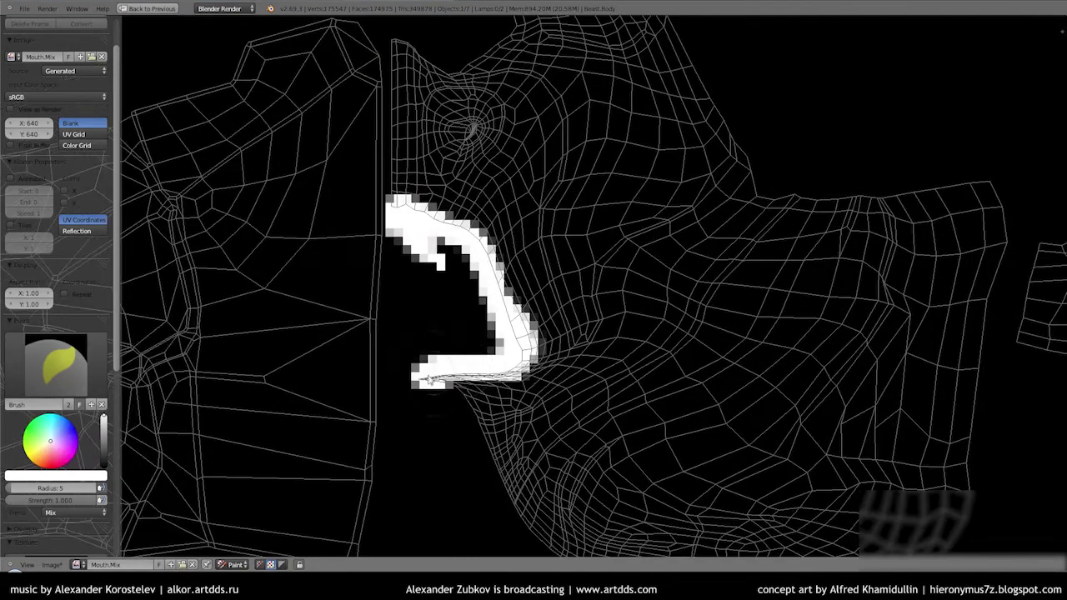
pyautogui.scroll(-3)
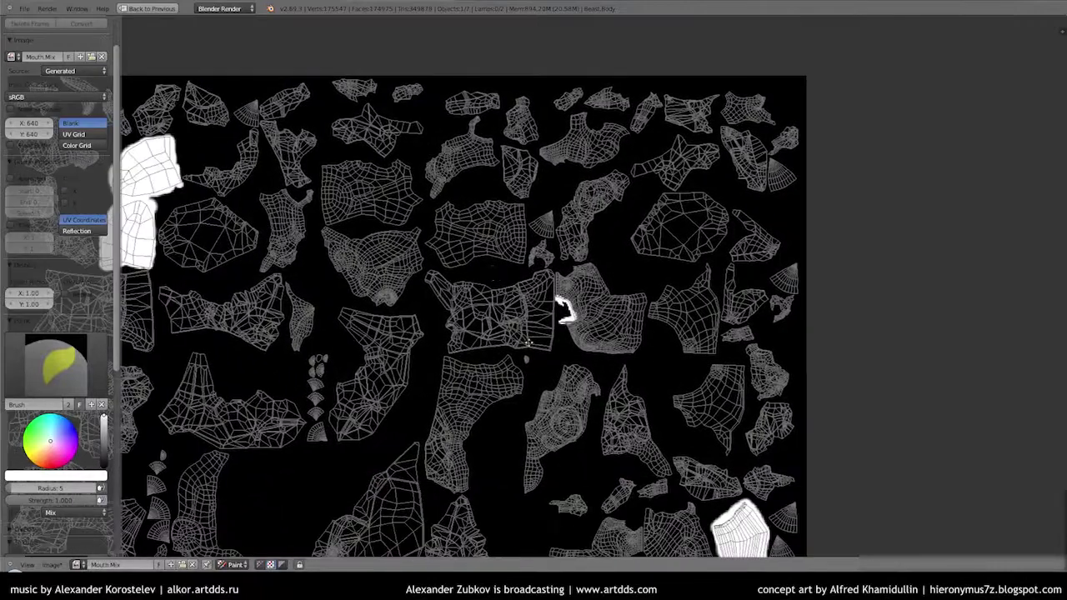
pyautogui.scroll(3)
pyautogui.scroll(3)
pyautogui.scroll(3)
pyautogui.click(530, 163)
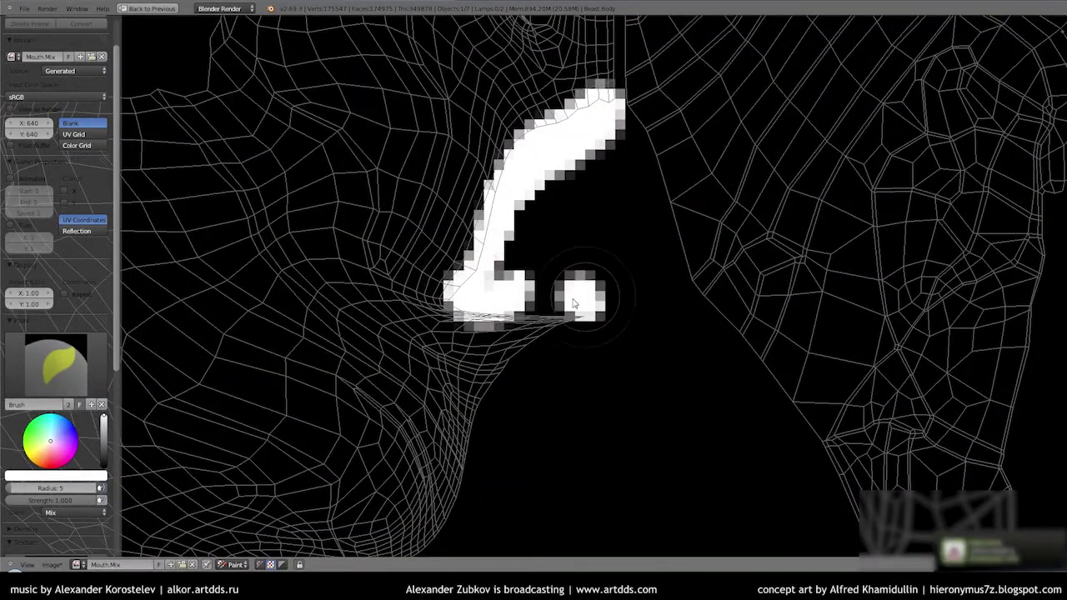
pyautogui.moveTo(574, 304); pyautogui.dragTo(464, 307)
# - Check the mouth from the front, swap the brush colour to black, and save Mouth.Mix
pyautogui.hotkey('ctrl', 'Up')
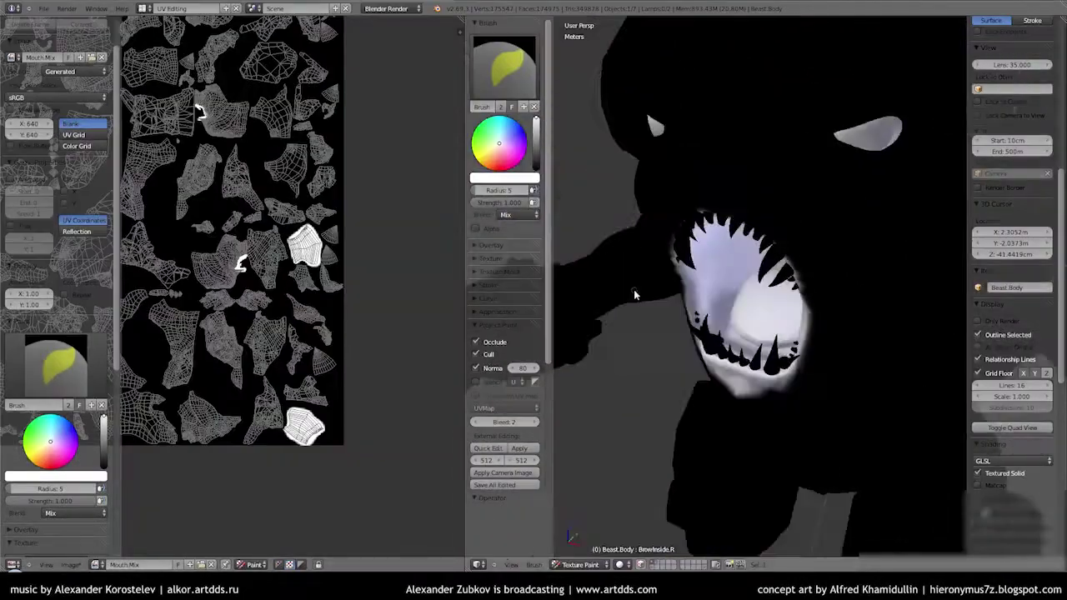
pyautogui.moveTo(684, 333); pyautogui.dragTo(734, 348)
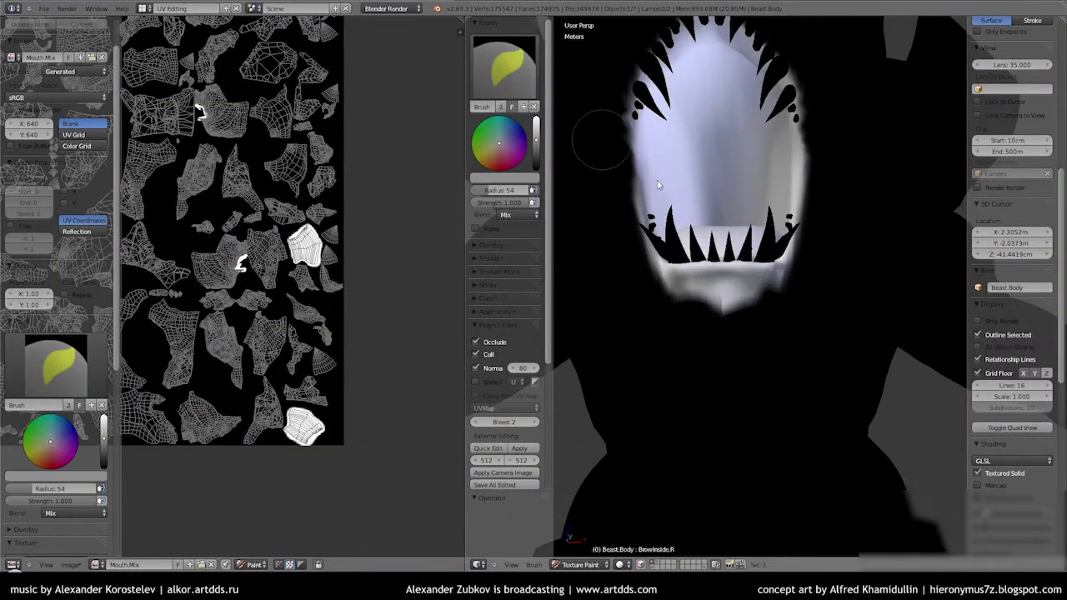
pyautogui.hotkey('ctrl', 'Up')
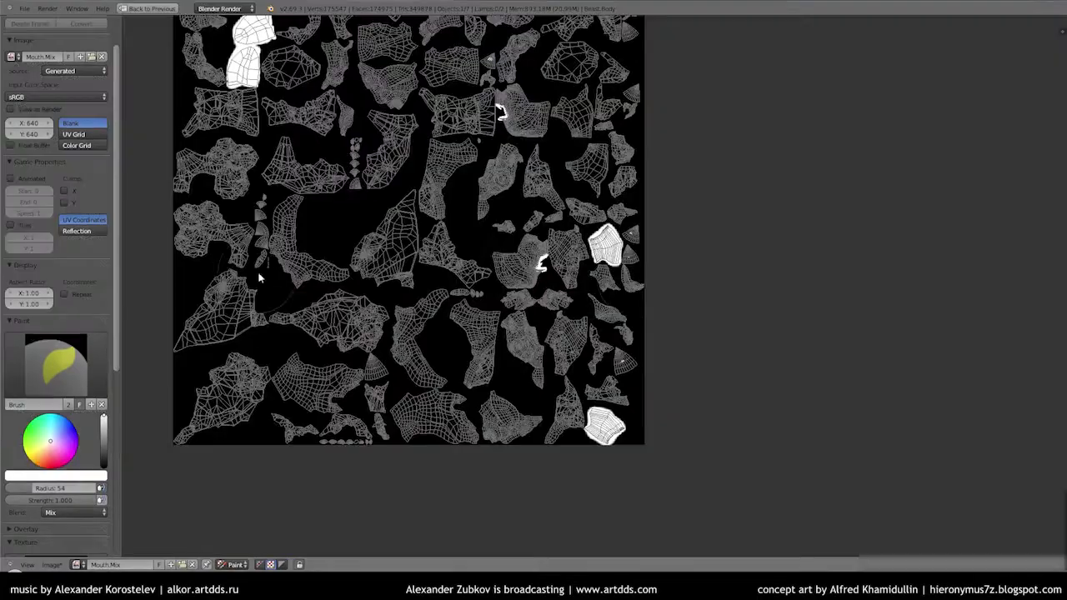
pyautogui.scroll(3)
pyautogui.press('s')
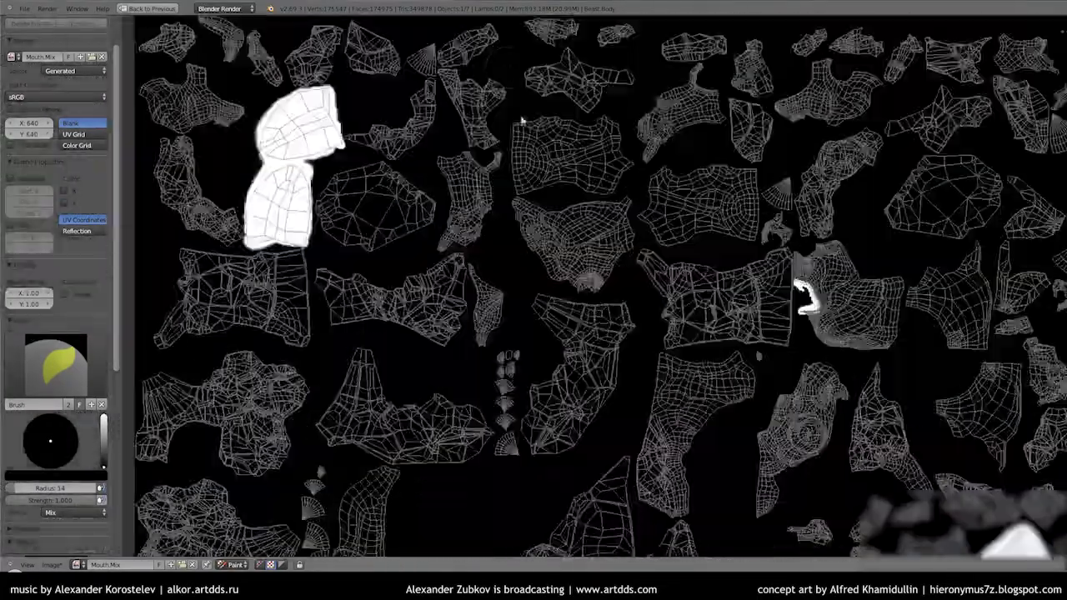
pyautogui.scroll(-3)
pyautogui.hotkey('ctrl', 's')
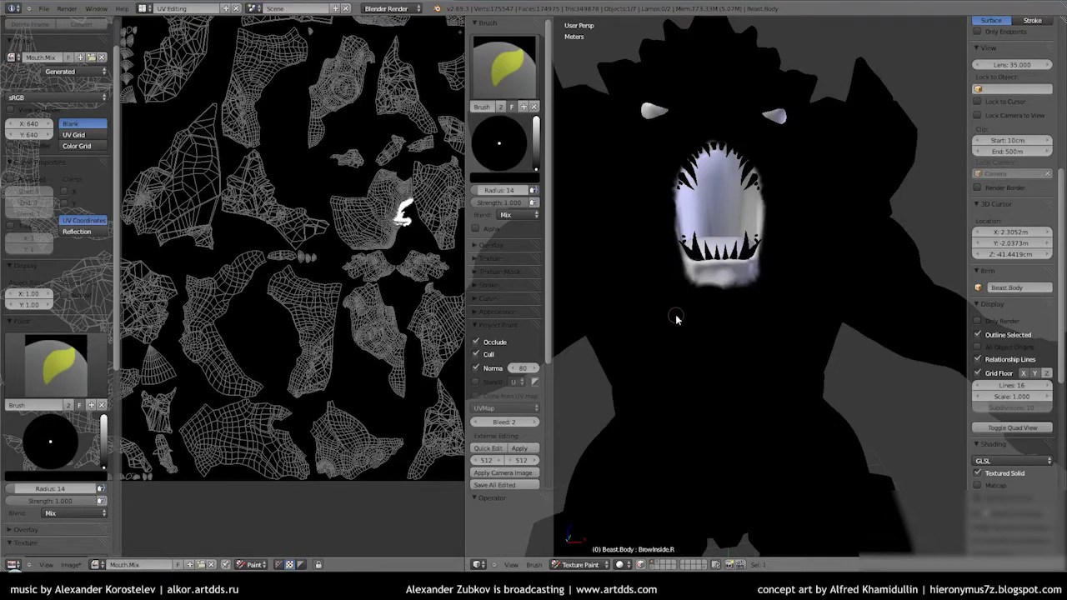
pyautogui.moveTo(675, 330); pyautogui.dragTo(664, 349)
# - Switch the screen layout to Default, then to the Octane Nodes layout
pyautogui.click(188, 9)
pyautogui.click(204, 53)
pyautogui.click(187, 8)
pyautogui.click(187, 60)
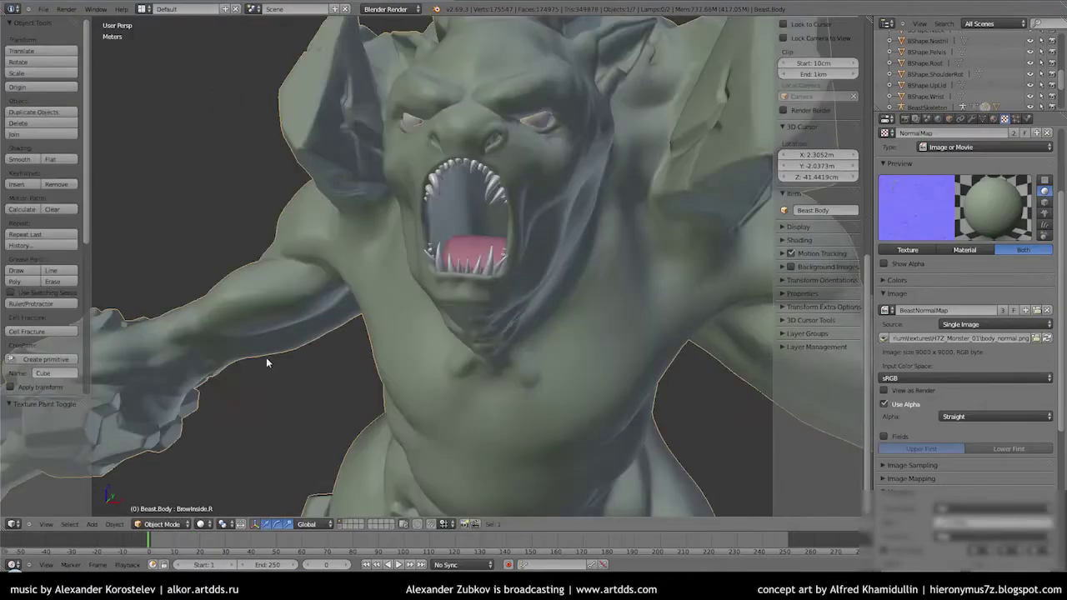
pyautogui.click(143, 8)
pyautogui.click(190, 124)
# - Look through the scene camera and move it along global Z to frame the beast
pyautogui.press('KP_0')
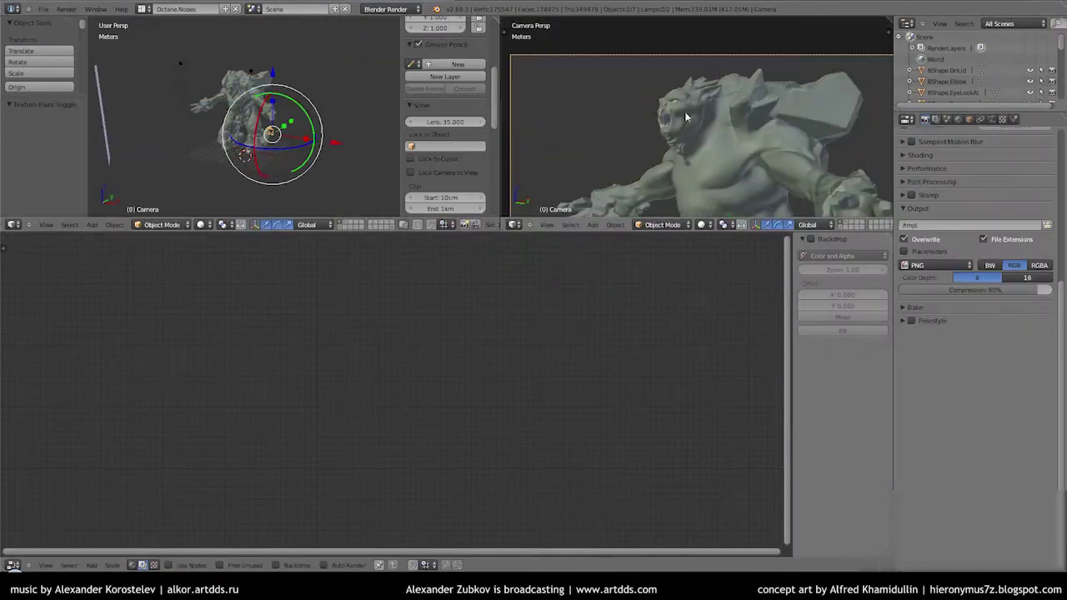
pyautogui.click(692, 107)
pyautogui.press('g')
pyautogui.press('z')
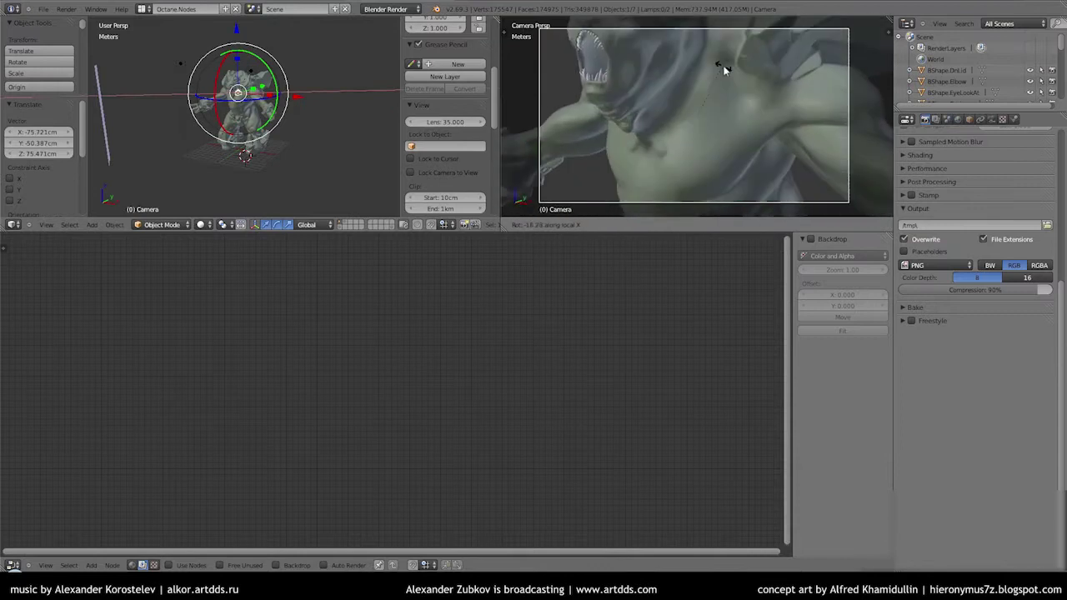
pyautogui.click(649, 117)
# - Select Beast.Body, assign the Beast.Base material, and set viewport shading to Rendered
pyautogui.rightClick(713, 98)
pyautogui.click(1013, 119)
pyautogui.click(909, 221)
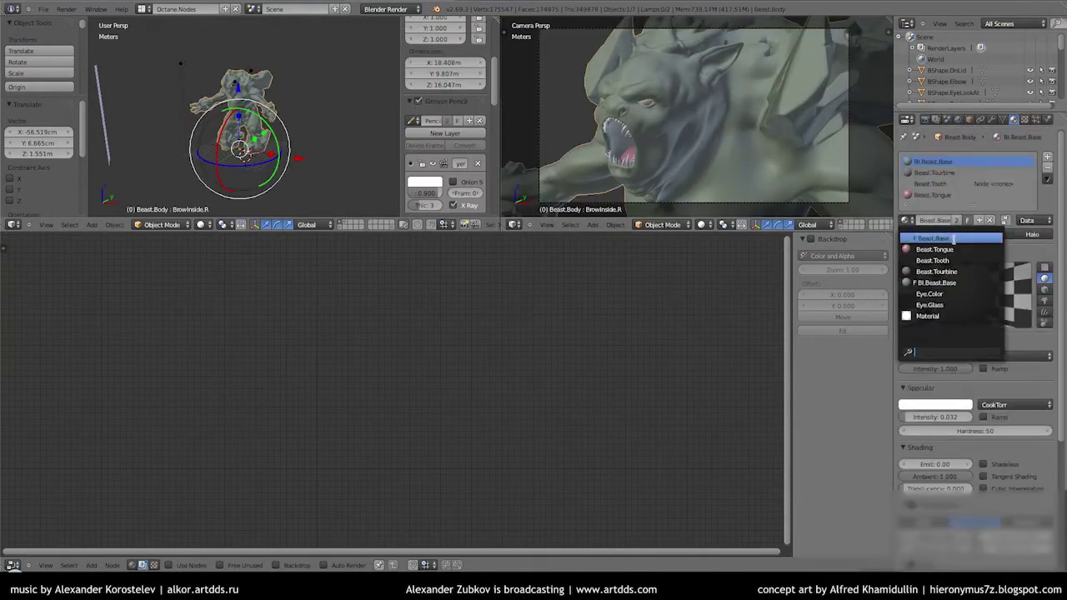
pyautogui.click(925, 250)
pyautogui.click(392, 8)
pyautogui.click(44, 8)
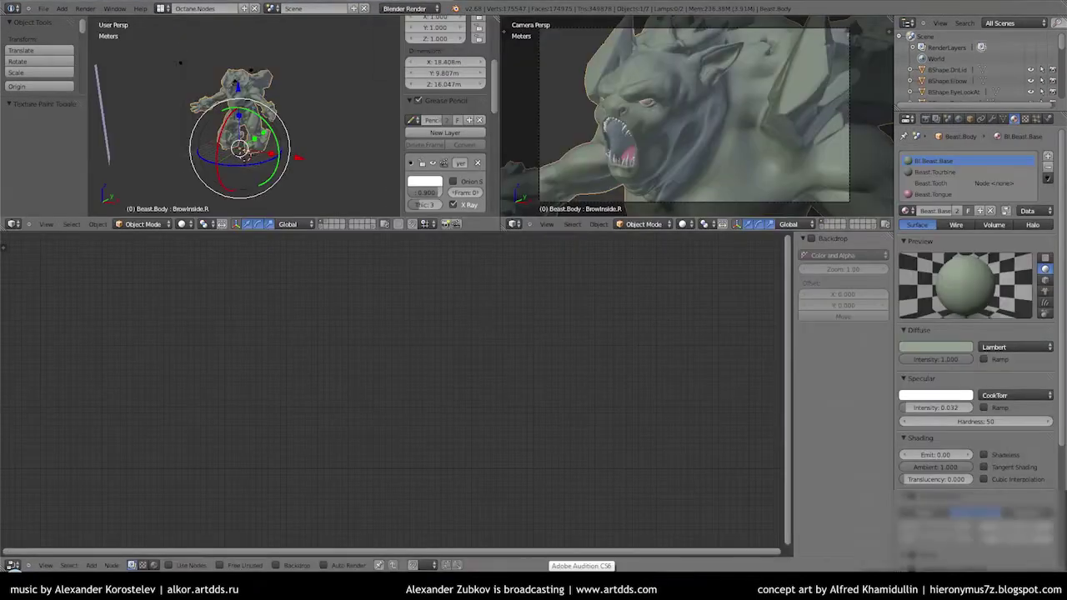
pyautogui.click(686, 224)
pyautogui.click(701, 164)
# - Switch the render engine to OctaneRender and insert an Octane Mix Material before the output
pyautogui.click(409, 8)
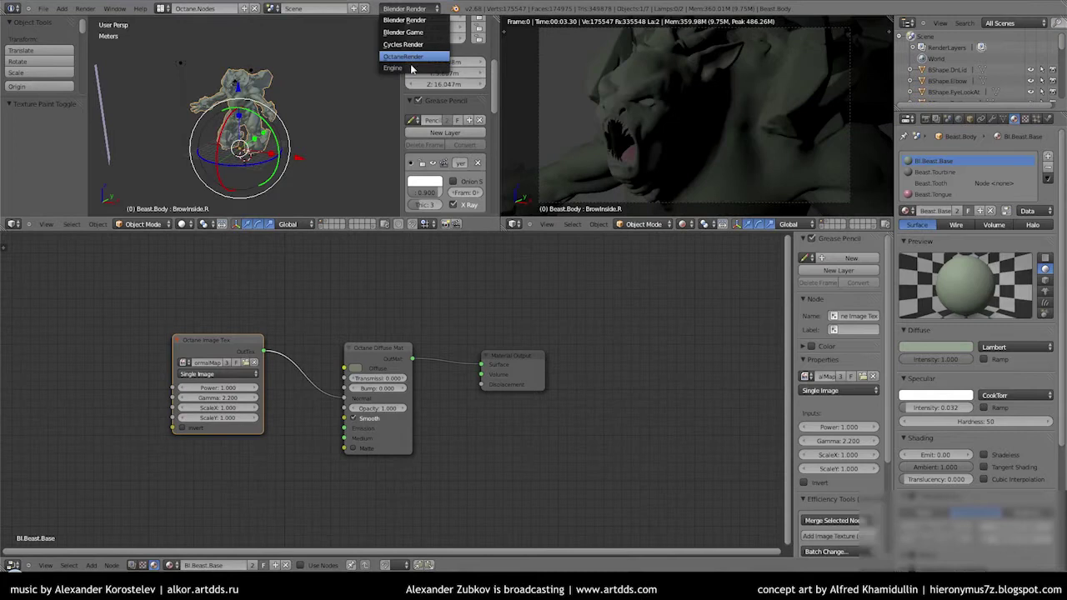
pyautogui.click(409, 56)
pyautogui.hotkey('shift', 'a')
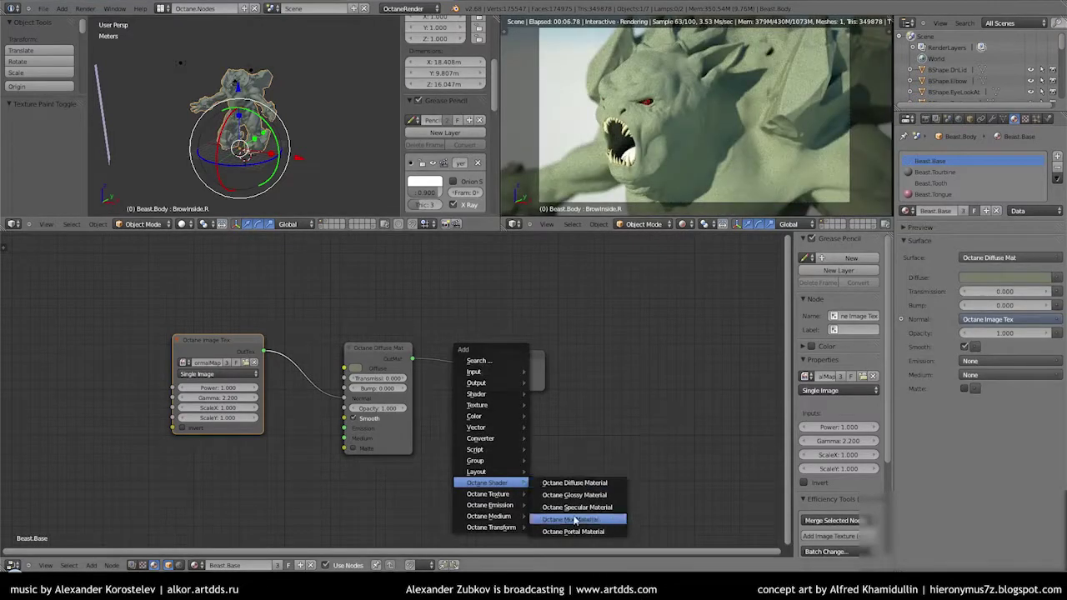
pyautogui.click(575, 520)
pyautogui.click(380, 316)
# - Add an Octane Float Image Texture node loaded with the Stone.Mix image
pyautogui.hotkey('shift', 'a')
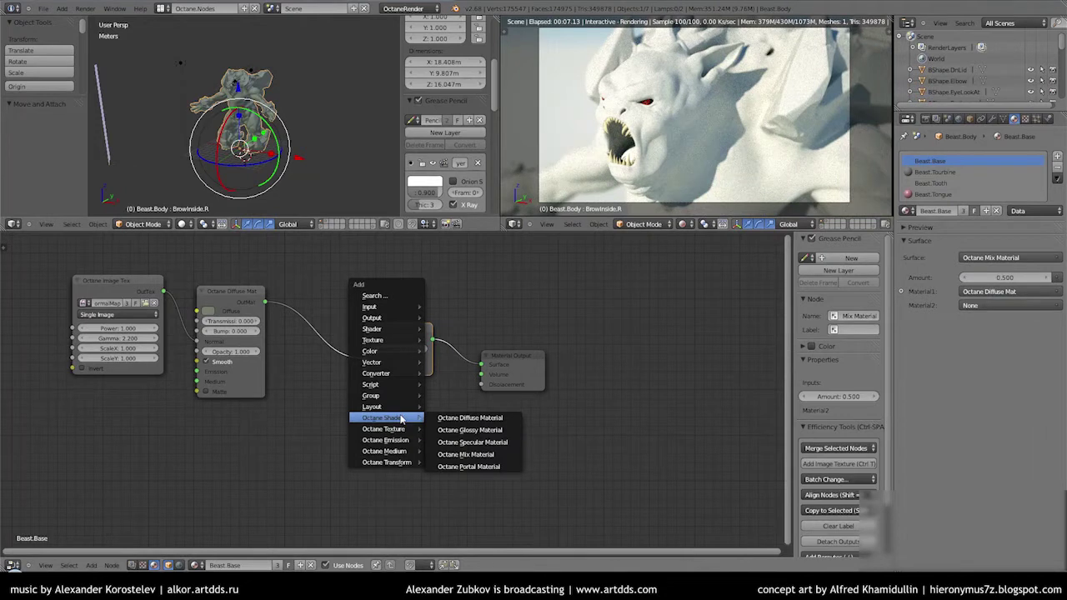
pyautogui.click(379, 442)
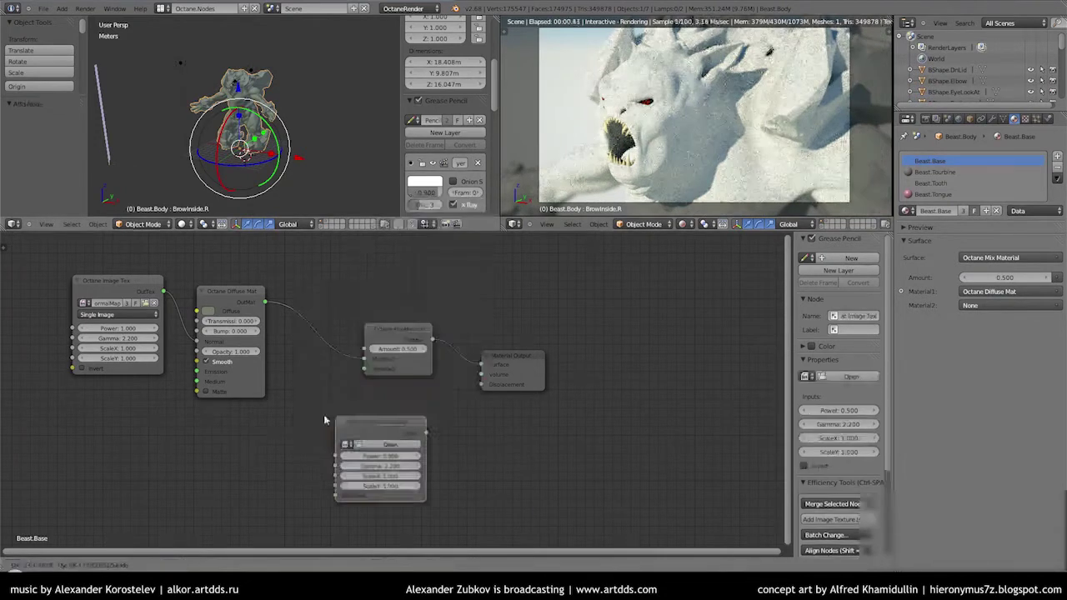
pyautogui.click(392, 442)
pyautogui.doubleClick(170, 131)
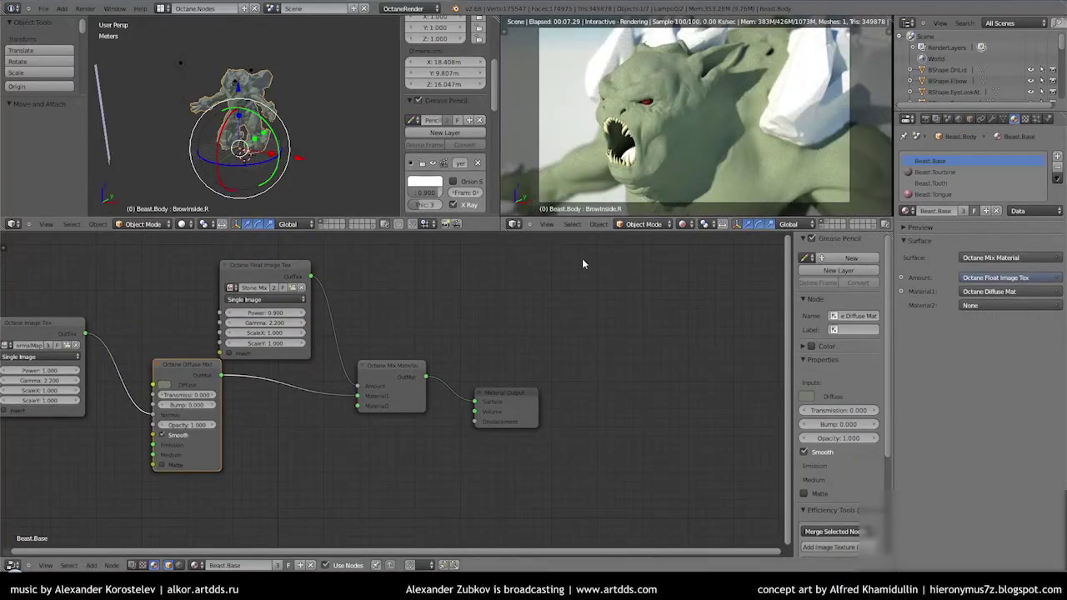
# - Duplicate the diffuse node and make Material2 an Octane Glossy Material
pyautogui.click(48, 333)
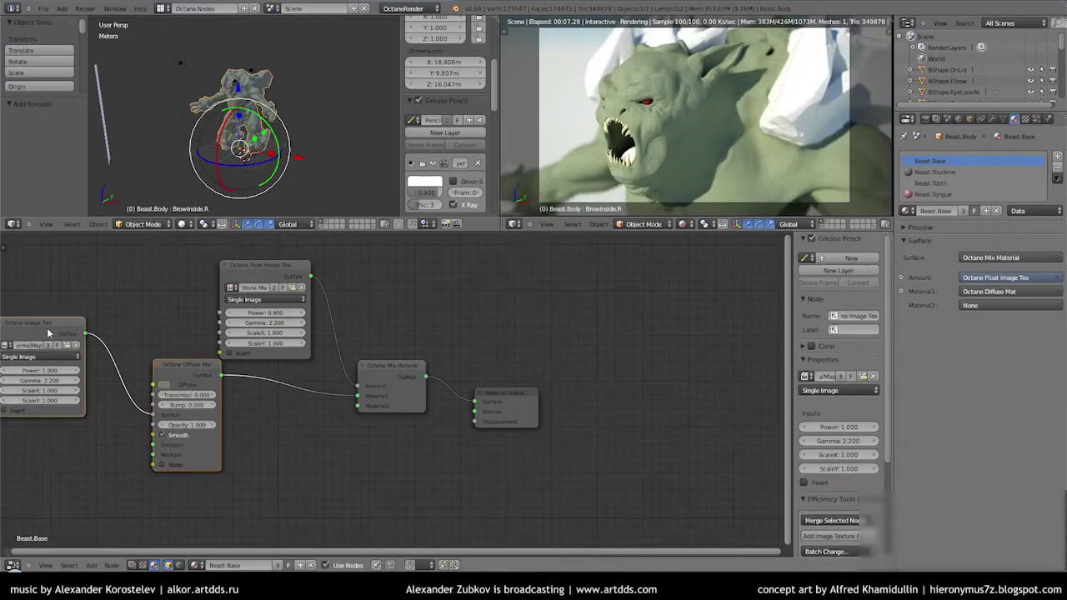
pyautogui.hotkey('shift', 'd')
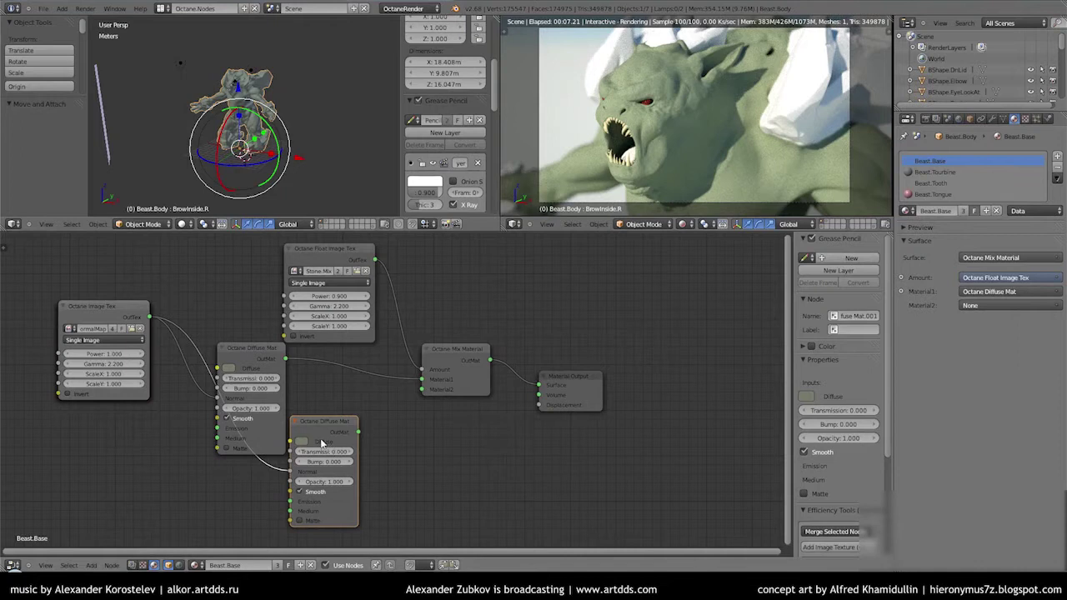
pyautogui.click(190, 487)
pyautogui.moveTo(328, 428); pyautogui.dragTo(423, 390)
pyautogui.click(218, 392)
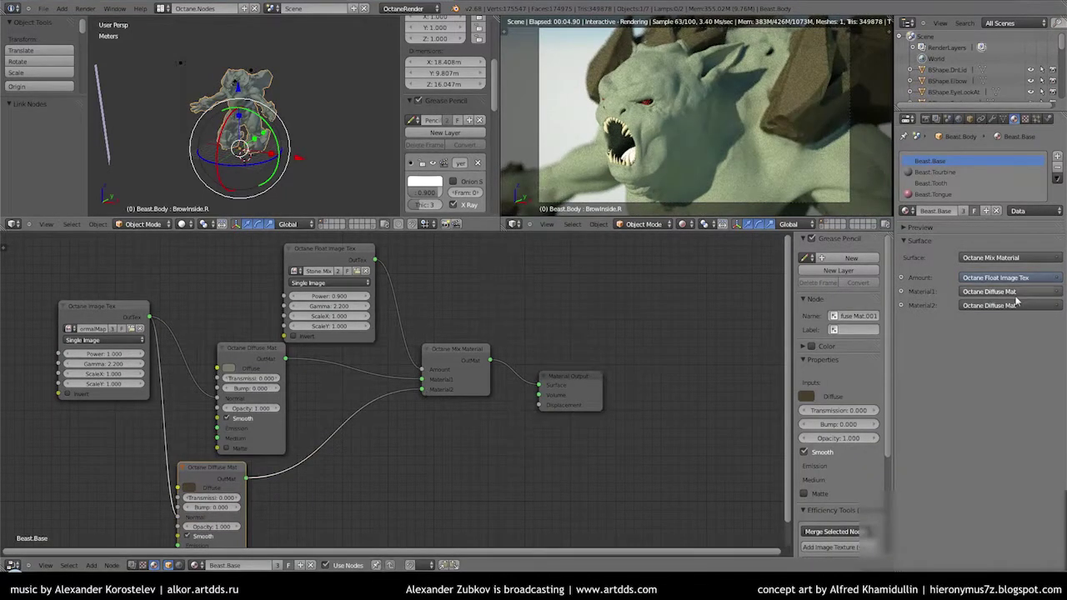
pyautogui.click(1017, 302)
pyautogui.click(433, 240)
pyautogui.moveTo(365, 367); pyautogui.dragTo(239, 496)
pyautogui.moveTo(239, 496); pyautogui.dragTo(275, 440)
pyautogui.moveTo(152, 293); pyautogui.dragTo(107, 396)
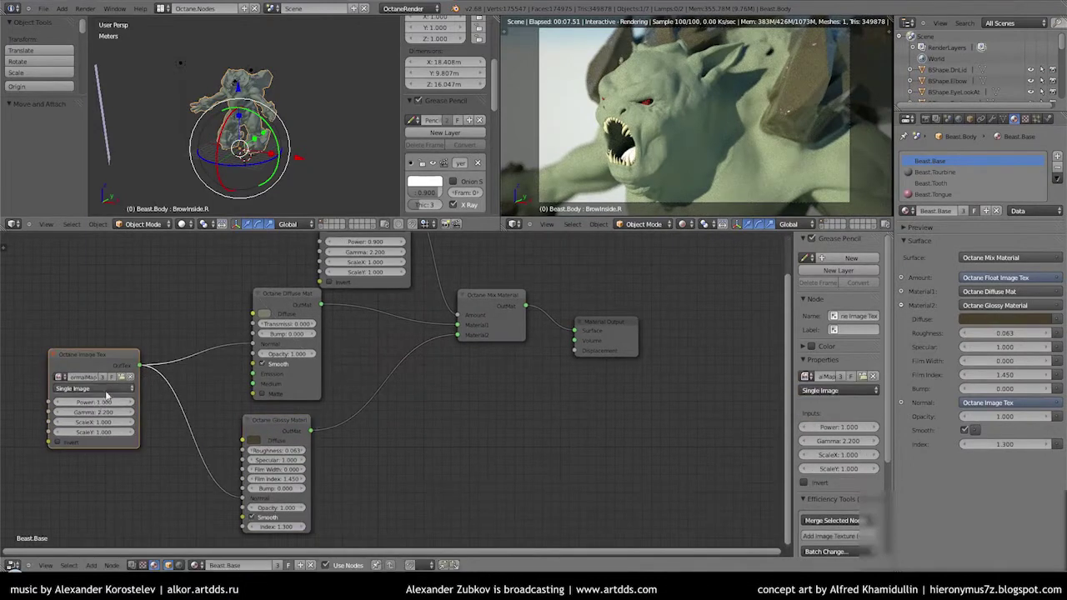
pyautogui.click(263, 313)
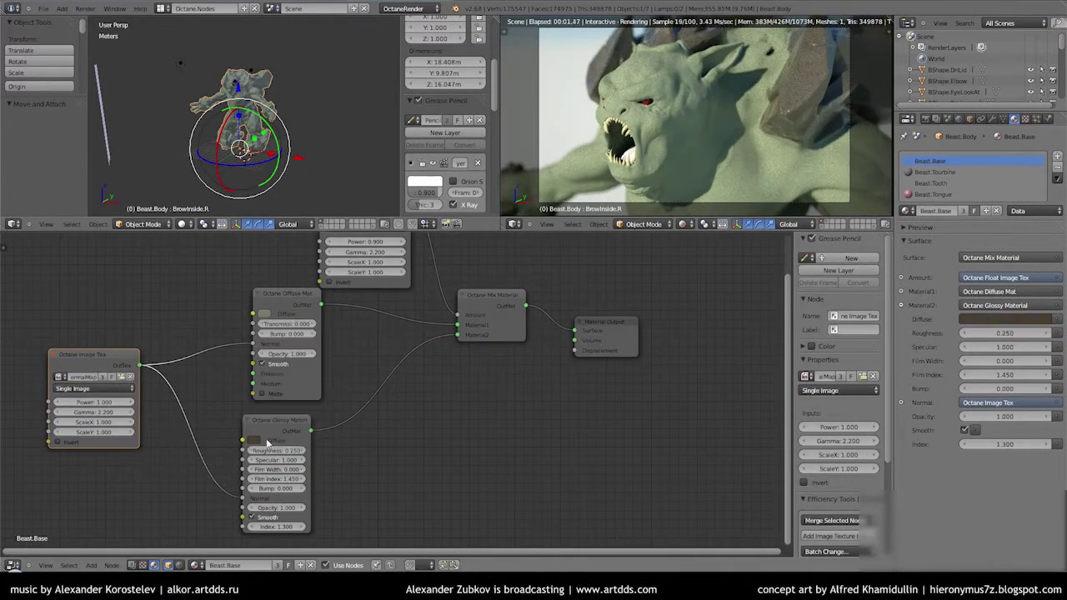
# - Make Material1 an Octane Glossy Material with roughness 0.600
pyautogui.click(1009, 291)
pyautogui.click(479, 356)
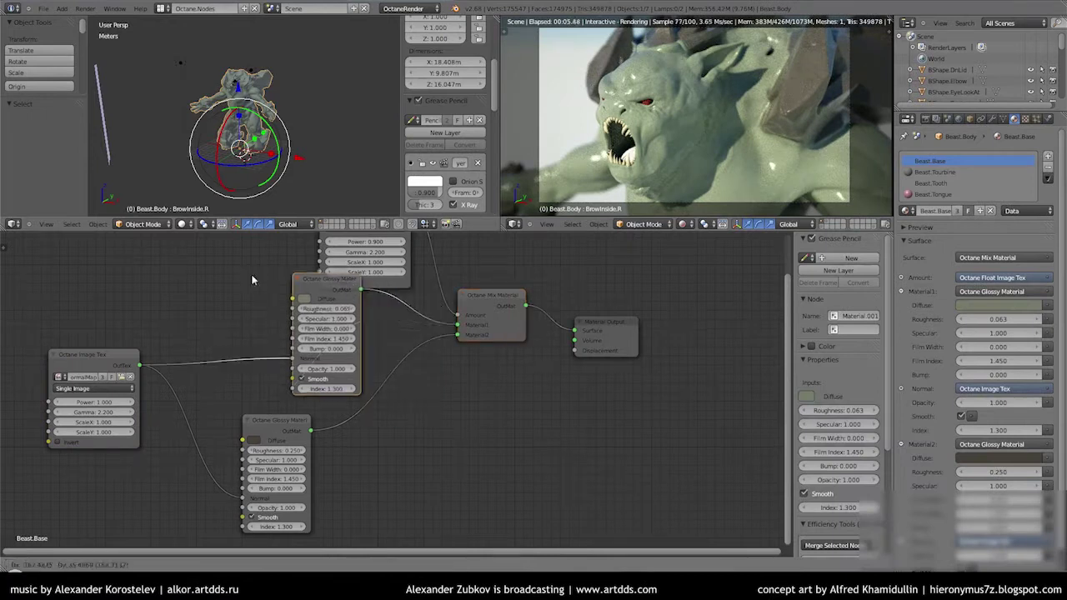
pyautogui.moveTo(304, 281); pyautogui.dragTo(211, 286)
pyautogui.moveTo(83, 367); pyautogui.dragTo(60, 388)
pyautogui.moveTo(242, 314); pyautogui.dragTo(376, 320)
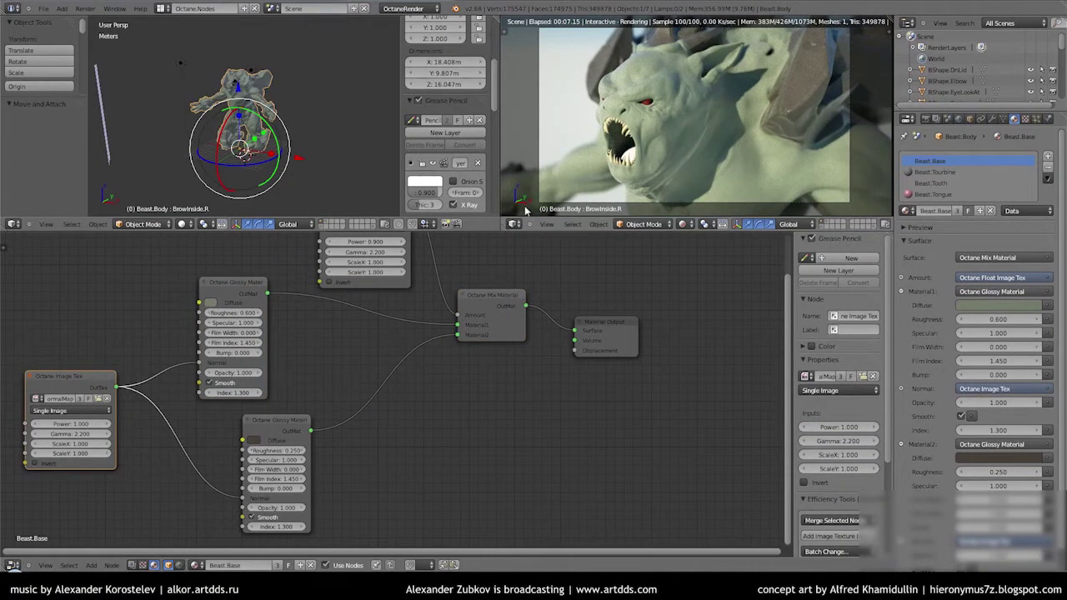
# - Inspect the enlarged render, reset Material1 to glossy, and insert a second Octane Mix Material node
pyautogui.hotkey('shift', 'space')
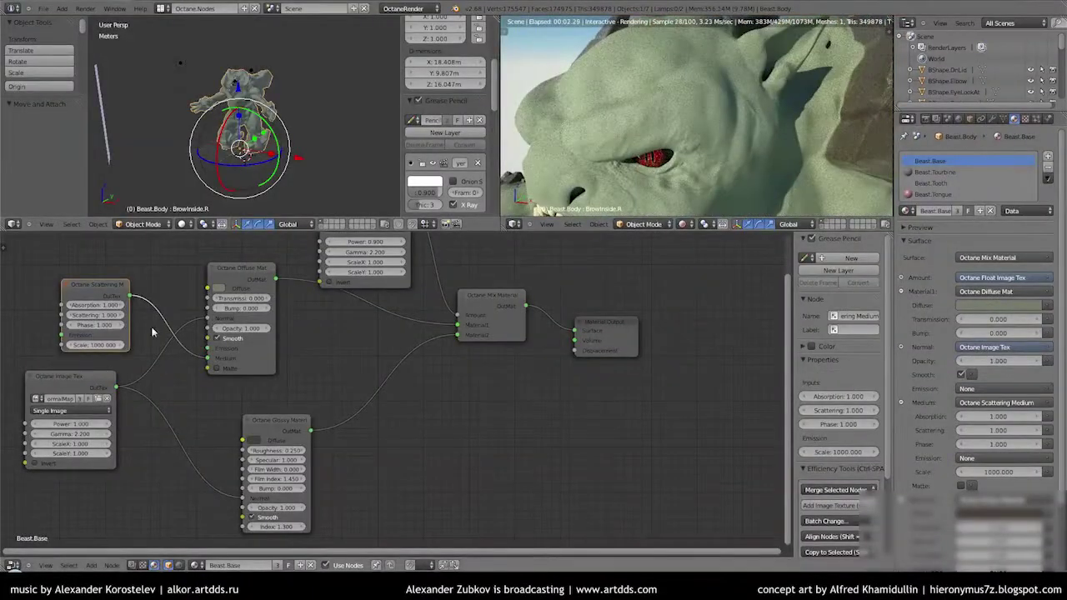
pyautogui.click(1001, 291)
pyautogui.click(917, 309)
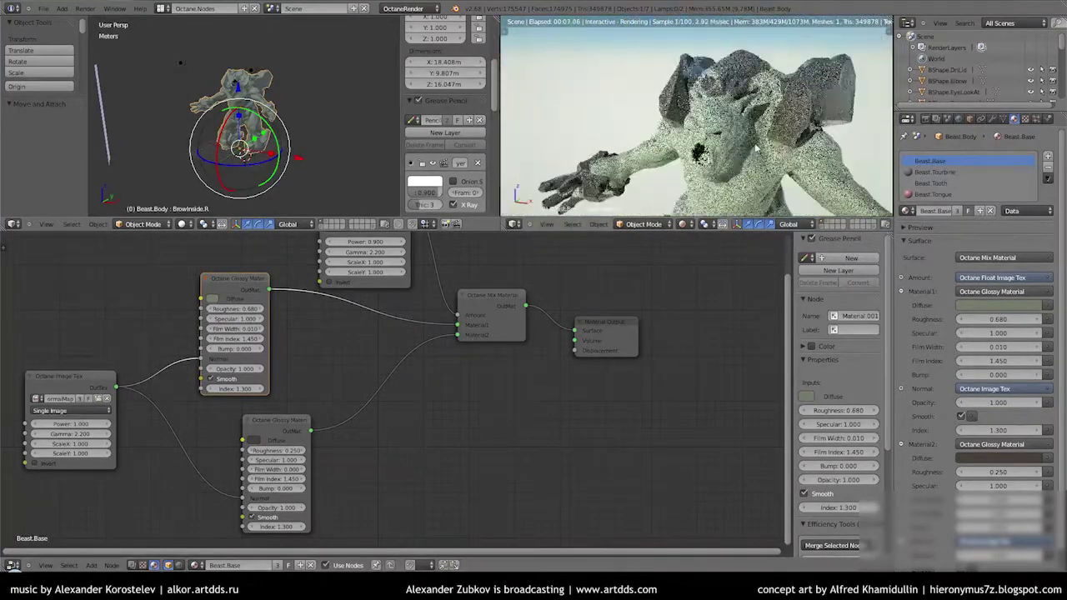
pyautogui.hotkey('shift', 'a')
pyautogui.click(500, 295)
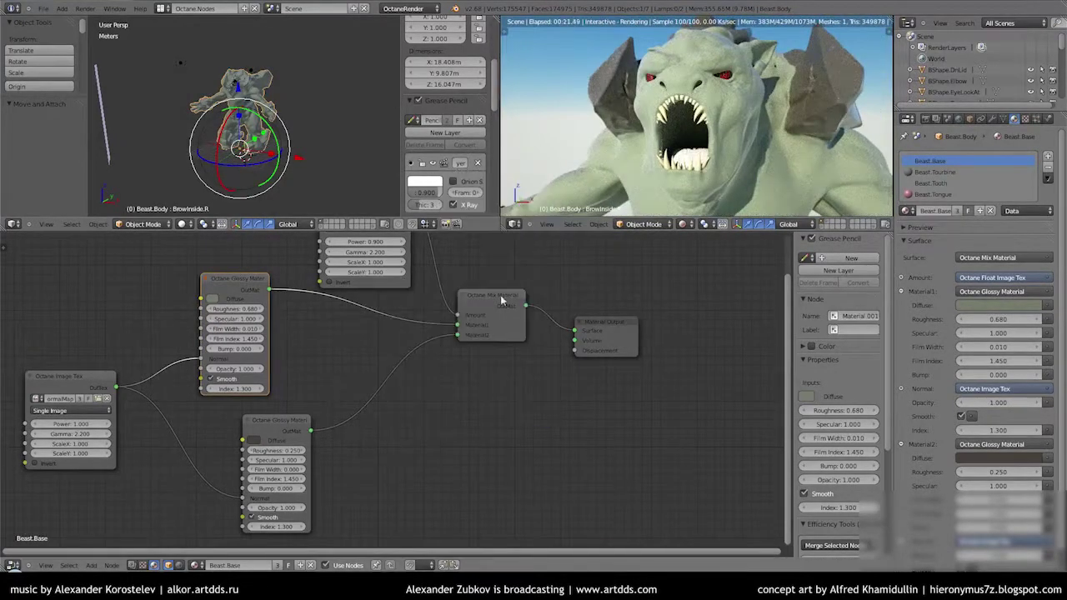
# - Link the new mix node before the output with a Mouth.Mix texture and edit the glossy colour
pyautogui.click(621, 321)
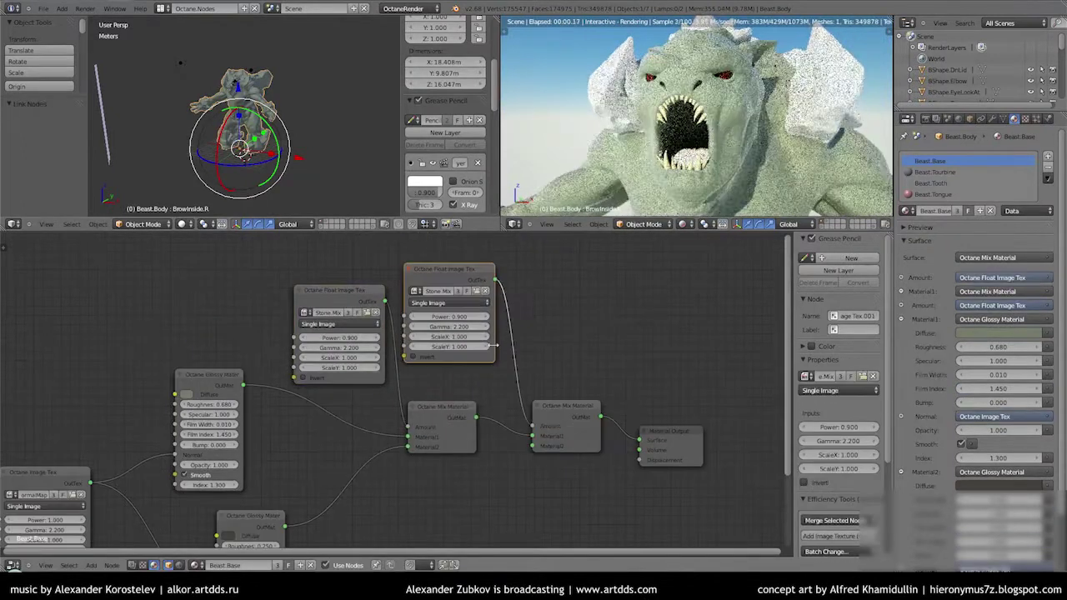
pyautogui.press('Return')
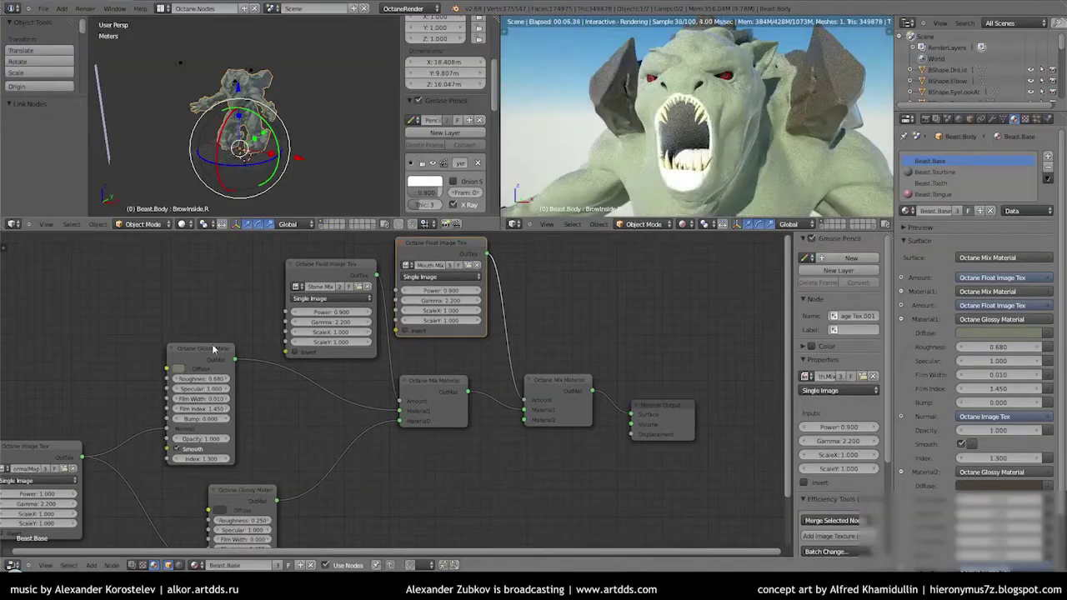
pyautogui.click(379, 485)
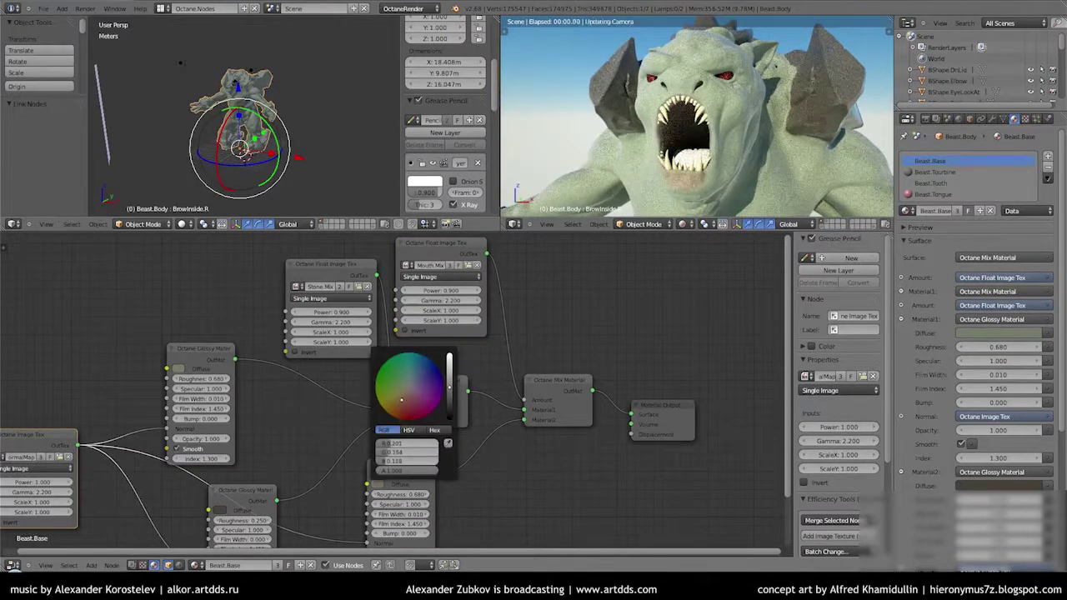
pyautogui.scroll(3)
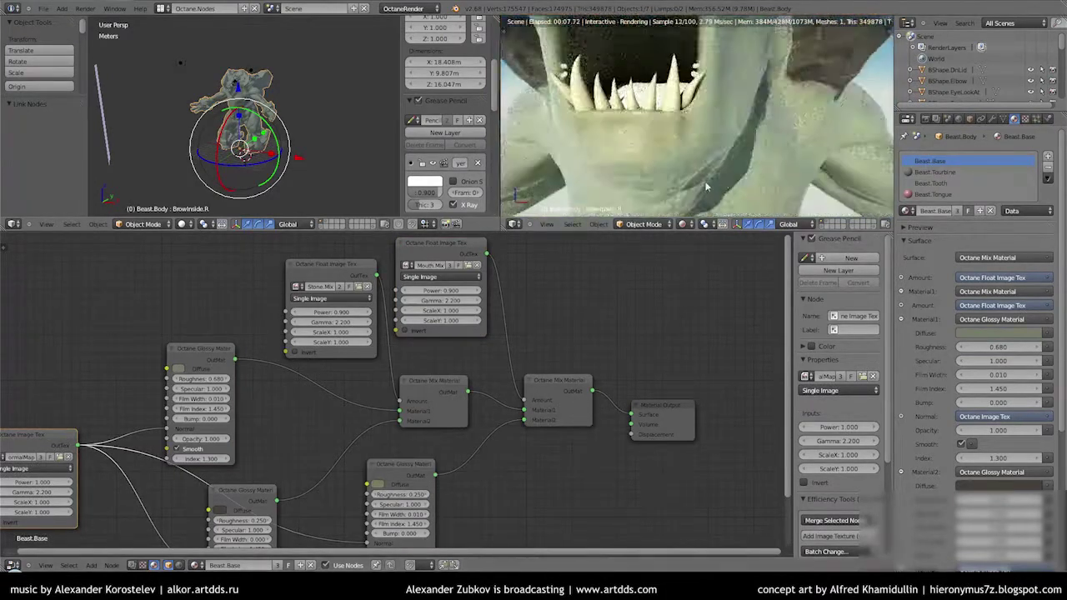
pyautogui.scroll(-3)
# - Give the Beast.Tongue glossy material a tan diffuse colour and roughness 0.250
pyautogui.click(934, 194)
pyautogui.click(400, 406)
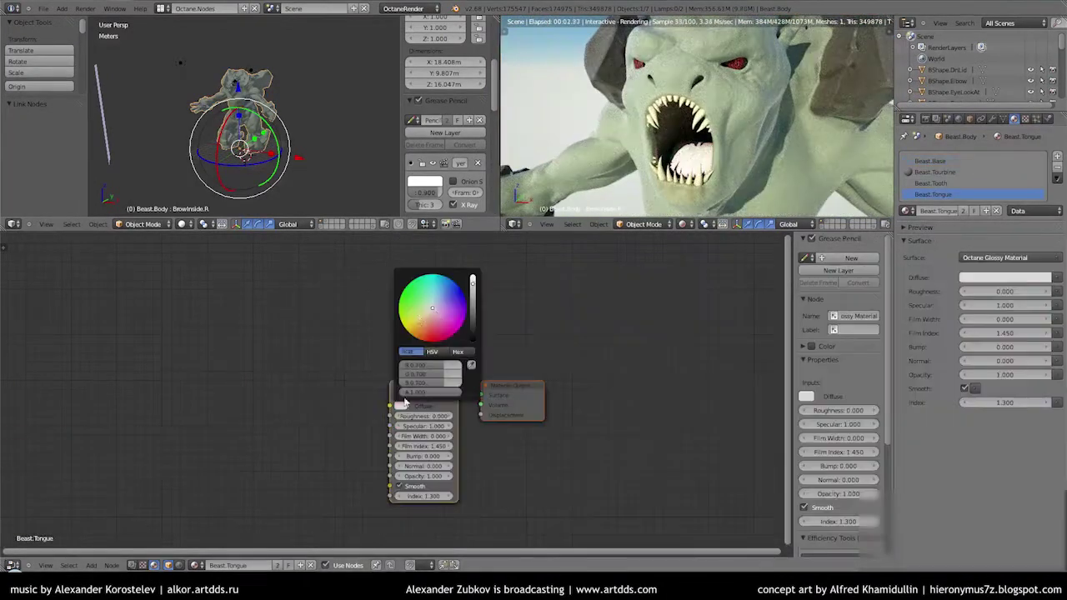
pyautogui.moveTo(472, 283); pyautogui.dragTo(473, 315)
pyautogui.moveTo(423, 416); pyautogui.dragTo(467, 416)
pyautogui.moveTo(733, 167); pyautogui.dragTo(750, 167)
# - Change Beast.Tourbine's surface to an Octane Diffuse Mat with a red-brown colour
pyautogui.click(934, 171)
pyautogui.click(965, 259)
pyautogui.click(834, 333)
pyautogui.click(1005, 278)
pyautogui.click(984, 151)
pyautogui.moveTo(750, 150); pyautogui.dragTo(702, 122)
pyautogui.hotkey('ctrl', 'Up')
pyautogui.hotkey('ctrl', 'Up')
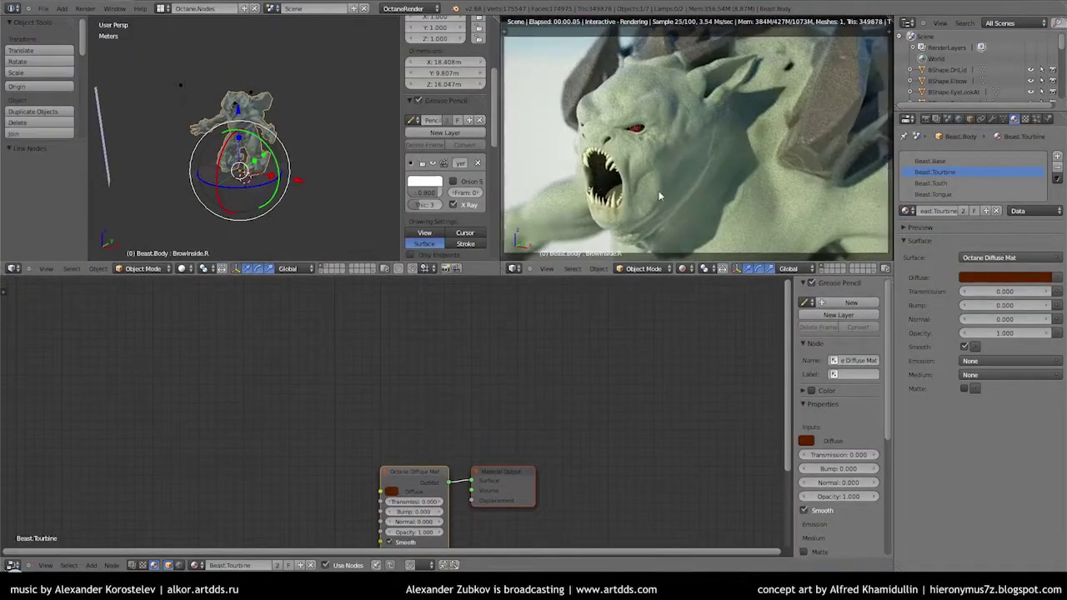
# - On the camera, raise bloom and glare power and set imager exposure 1.25 with gamma 0.70
pyautogui.rightClick(604, 33)
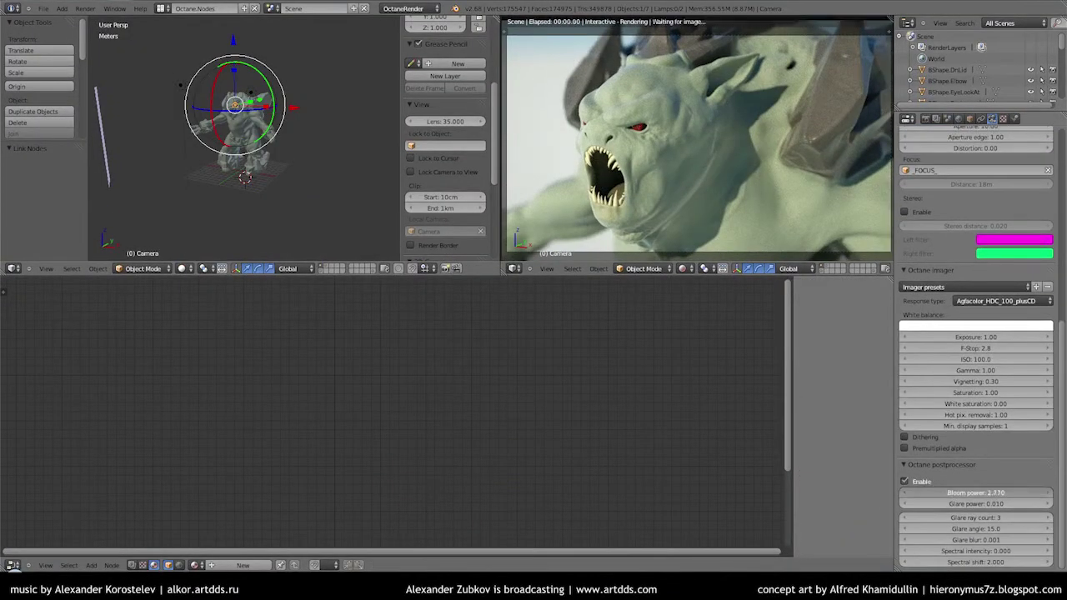
pyautogui.moveTo(975, 493); pyautogui.dragTo(973, 534)
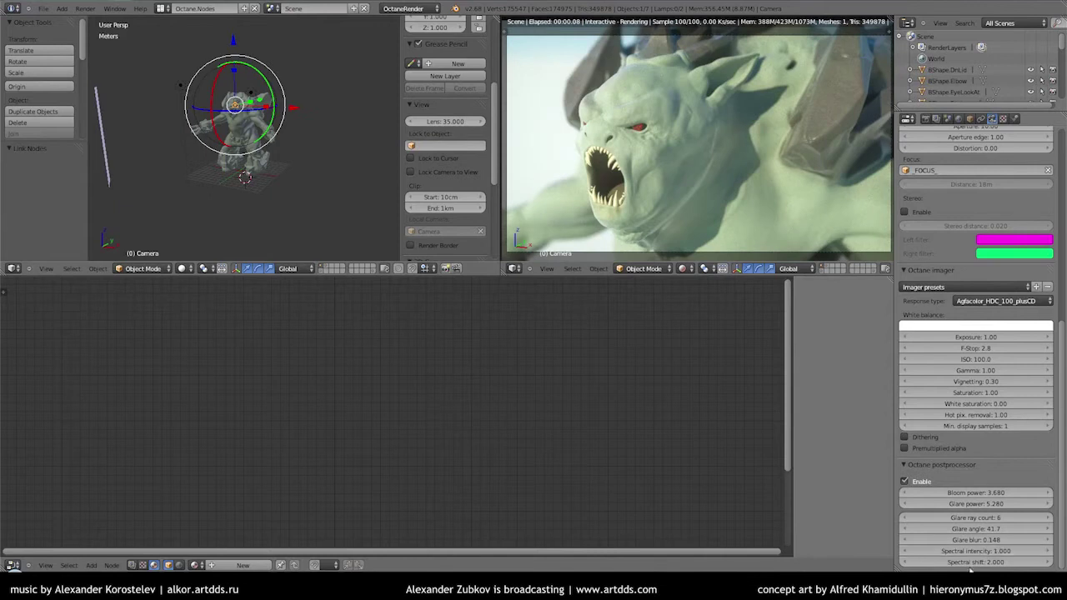
pyautogui.moveTo(968, 337); pyautogui.dragTo(1009, 393)
pyautogui.write('1.05')
pyautogui.press('Return')
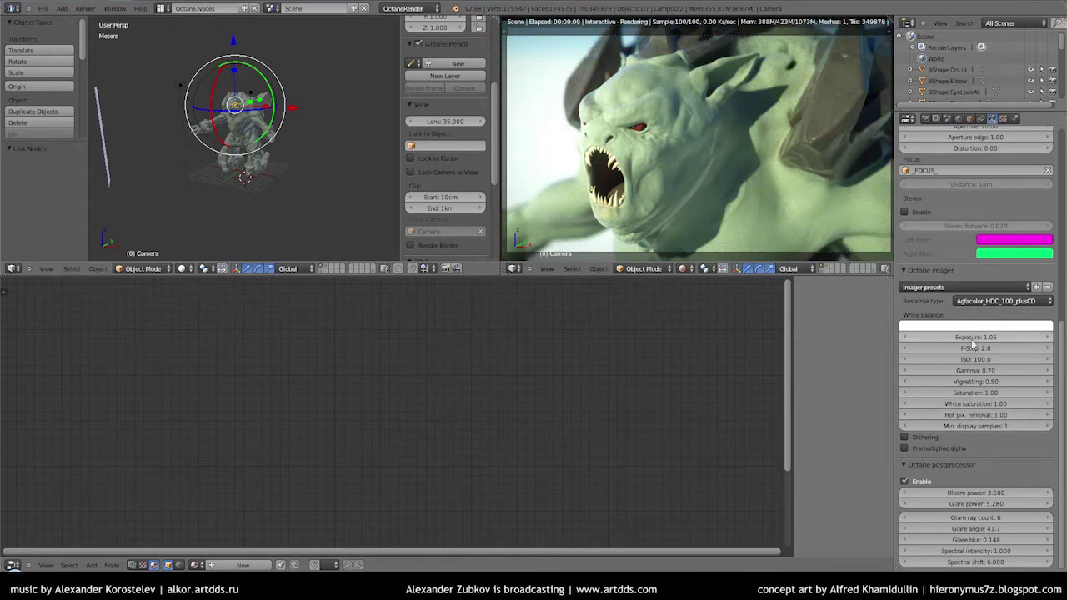
pyautogui.moveTo(972, 339); pyautogui.dragTo(992, 338)
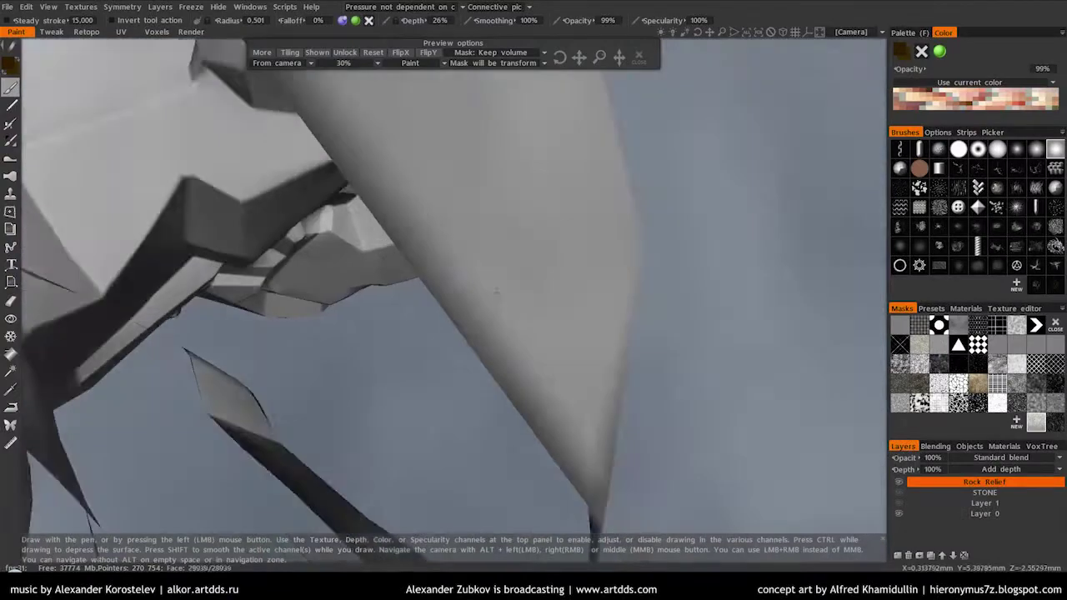
# - Enable symmetry across the X axis and orbit to face the rock feet
pyautogui.click(122, 6)
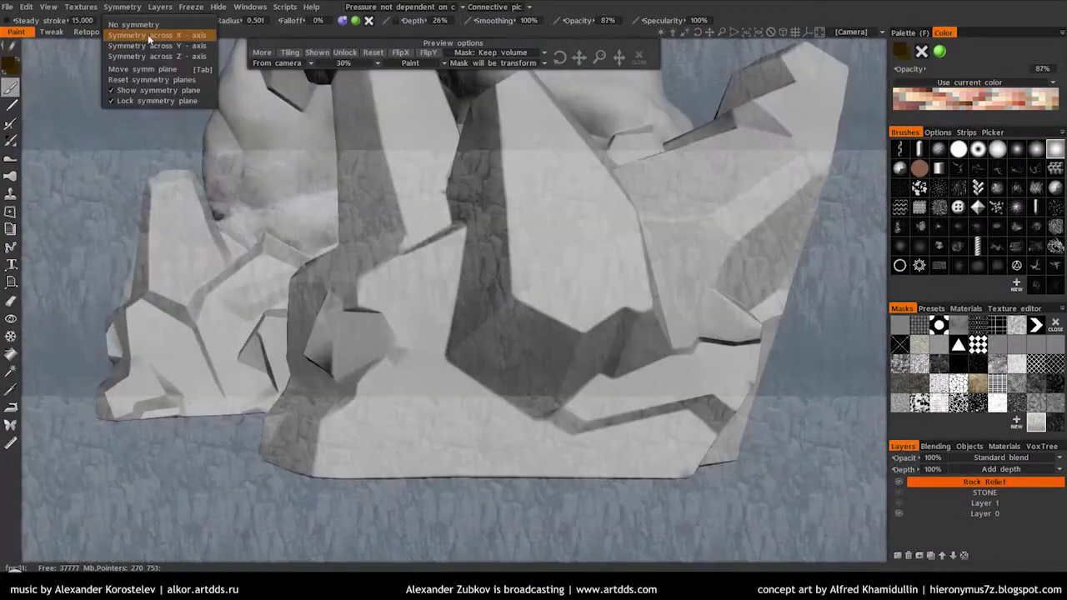
pyautogui.click(146, 38)
pyautogui.moveTo(250, 434); pyautogui.dragTo(709, 279)
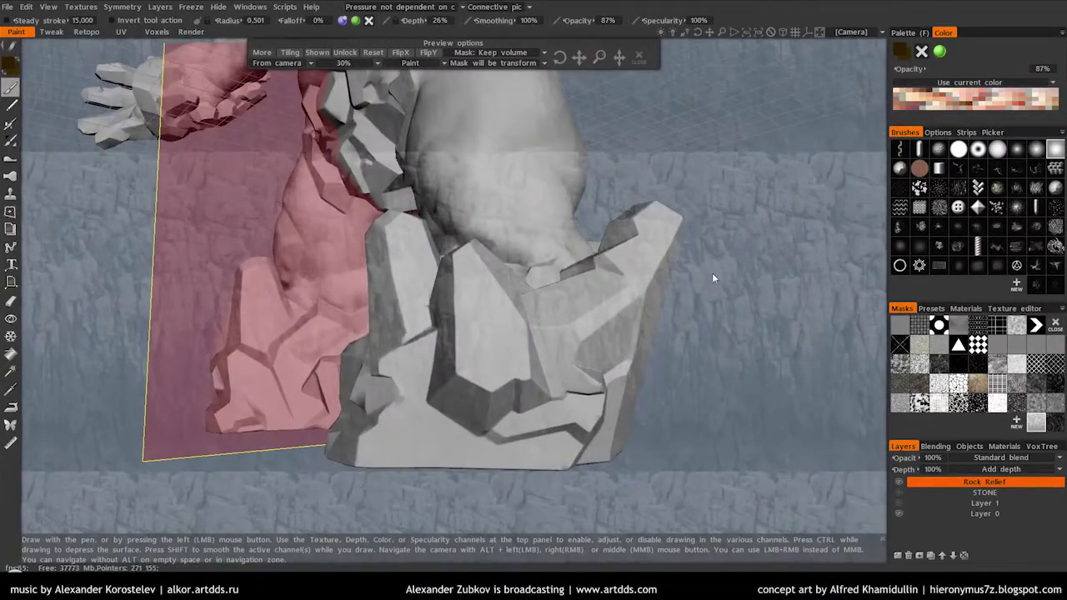
pyautogui.moveTo(693, 353); pyautogui.dragTo(685, 334)
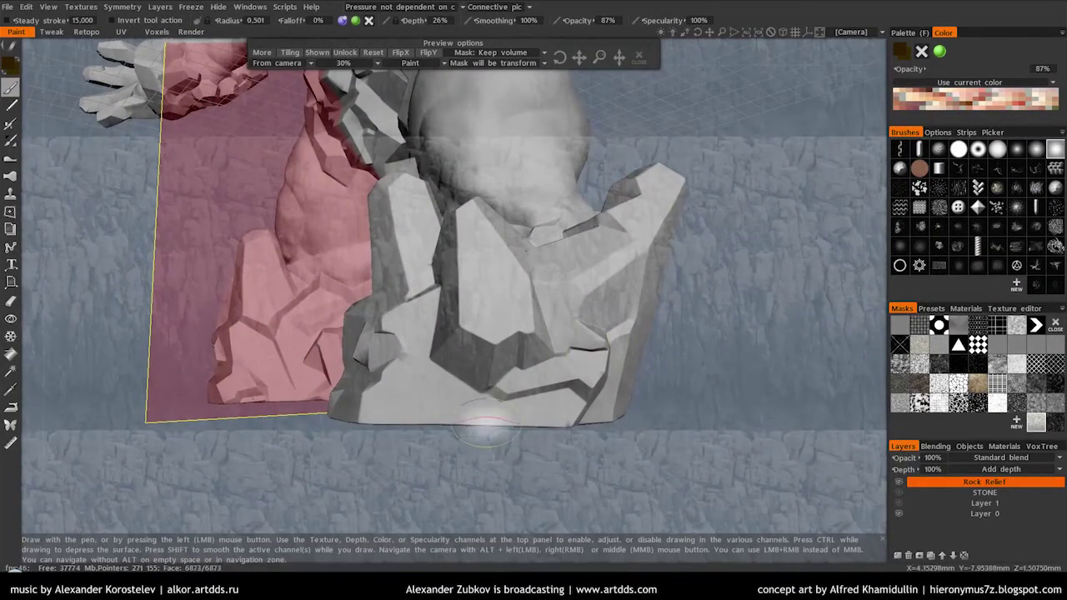
# - Set a dark paint colour, lower paint depth from 26% to 18%, and start a new material from a texture
pyautogui.click(900, 51)
pyautogui.click(398, 370)
pyautogui.click(405, 428)
pyautogui.click(899, 52)
pyautogui.click(363, 369)
pyautogui.click(405, 429)
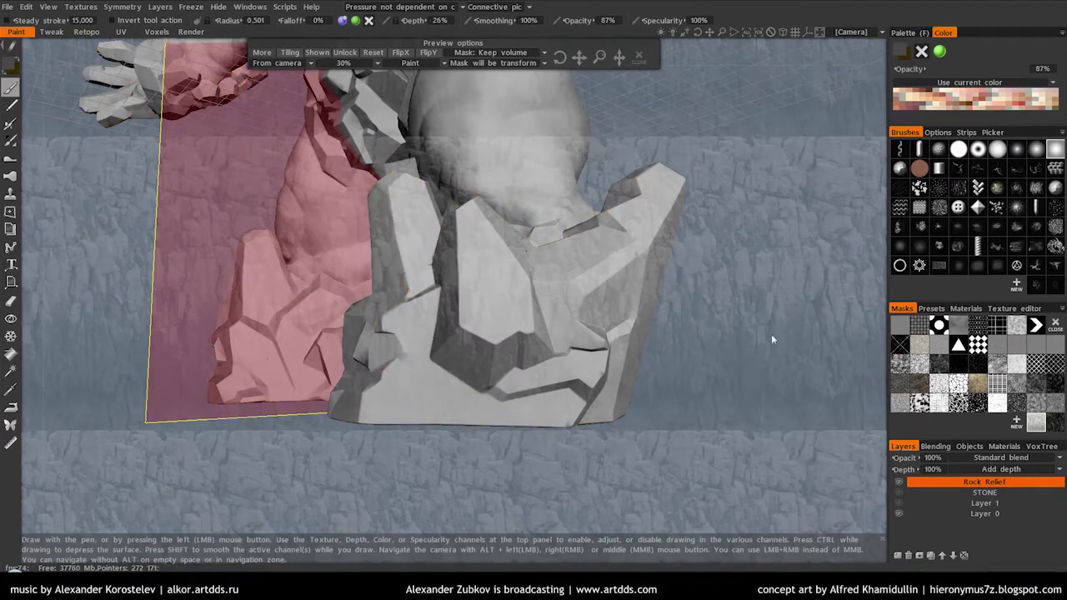
pyautogui.moveTo(439, 20); pyautogui.dragTo(427, 20)
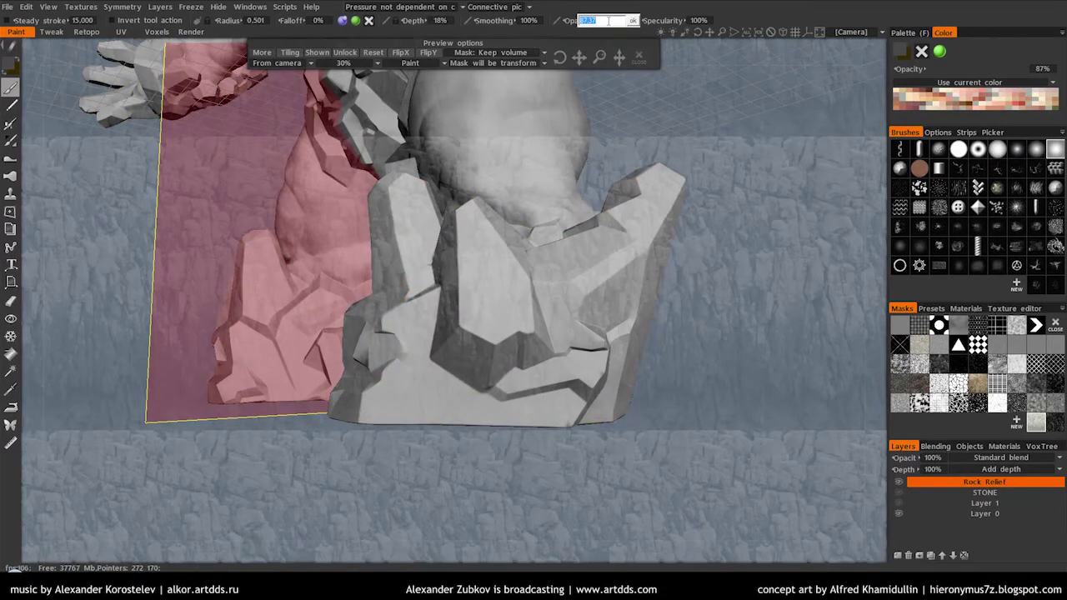
pyautogui.click(966, 308)
pyautogui.click(977, 345)
# - Load a RockSharp rock photo as a new painting material and accept the mapping prompt
pyautogui.click(570, 293)
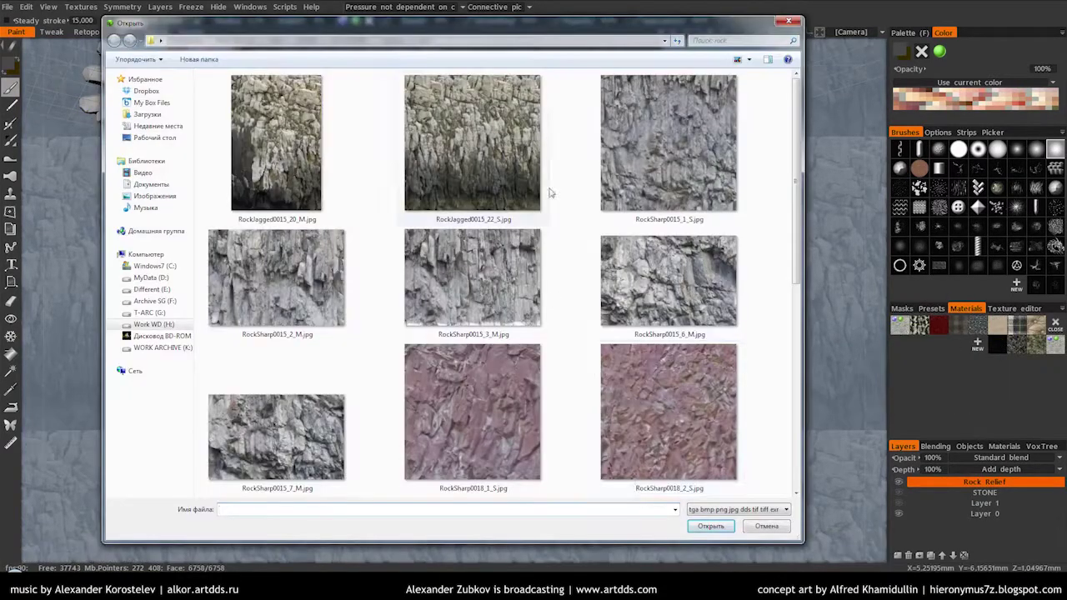
pyautogui.doubleClick(603, 387)
pyautogui.press('Return')
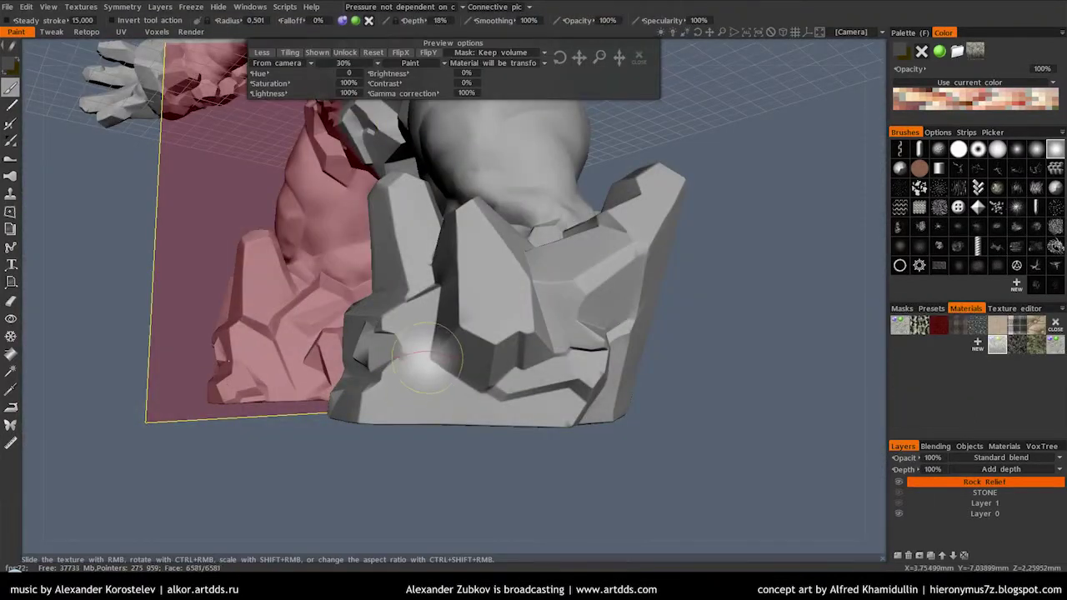
# - Try a rock-texture stencil mask with inversion, then undo it and return to the materials list
pyautogui.click(901, 308)
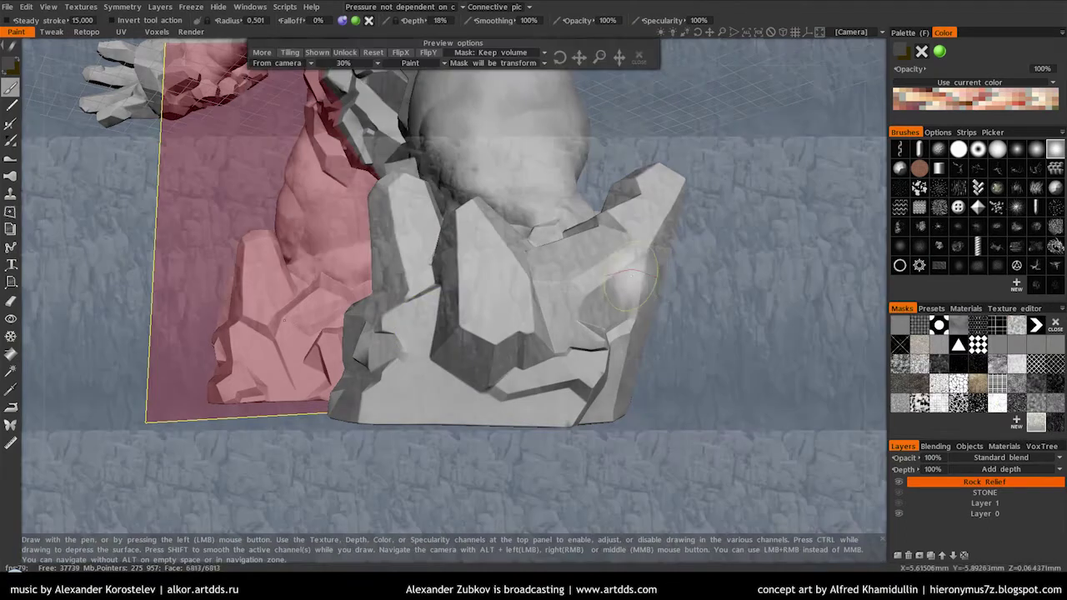
pyautogui.click(901, 51)
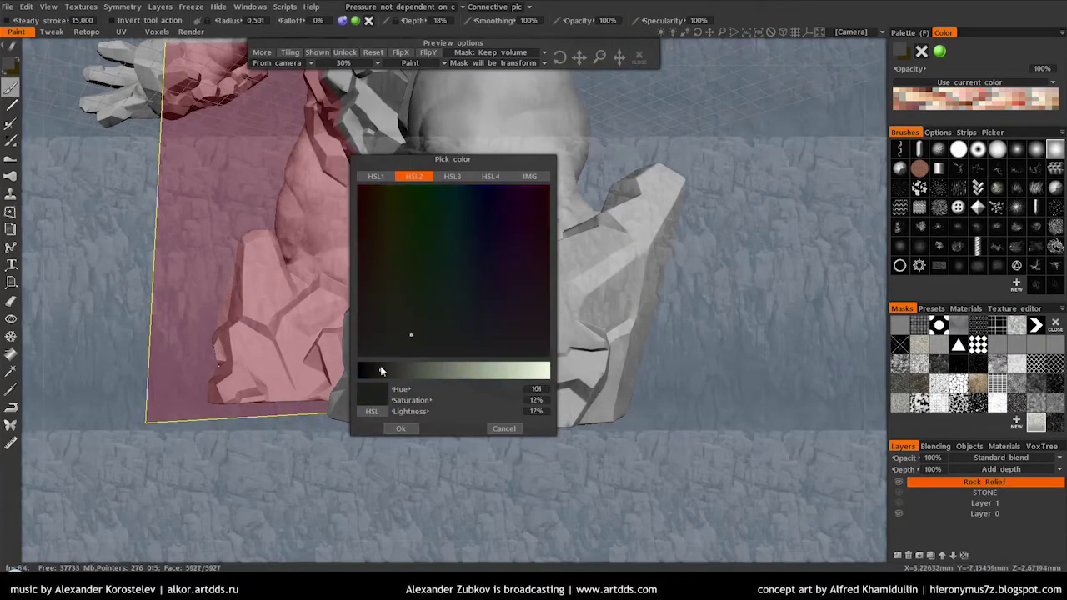
pyautogui.click(400, 428)
pyautogui.scroll(3)
pyautogui.moveTo(438, 343); pyautogui.dragTo(494, 292)
pyautogui.hotkey('ctrl', 'z')
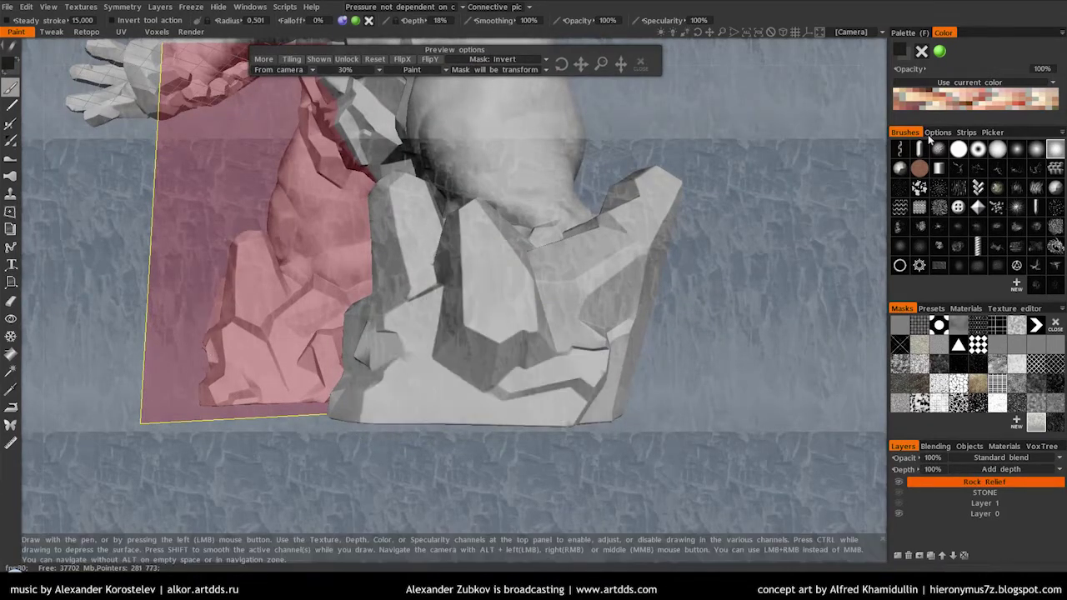
pyautogui.click(965, 308)
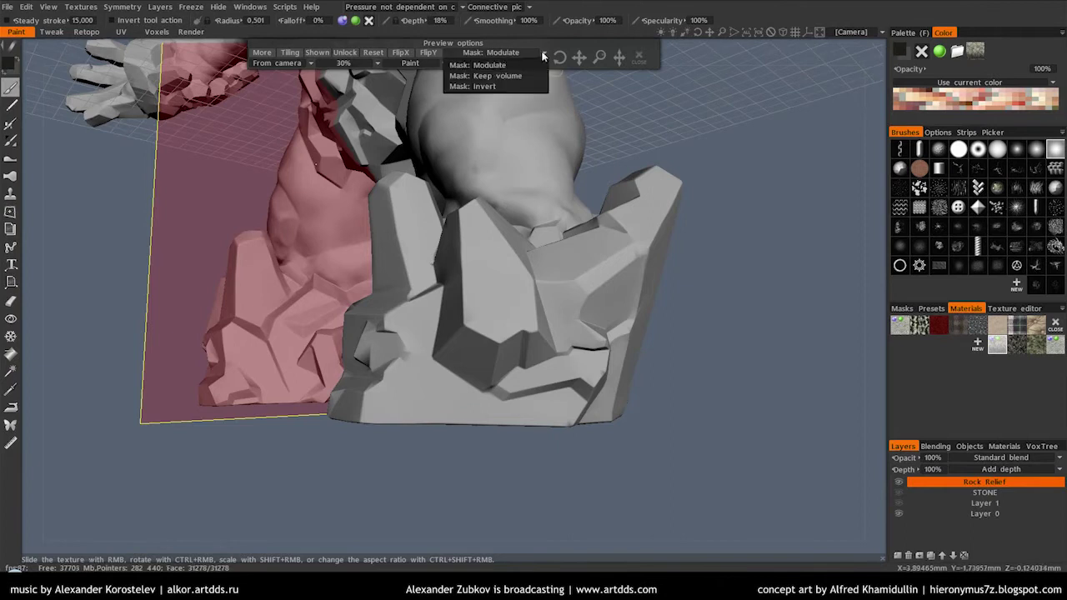
# - Set Mask to Keep volume, raise Depth to 25%, and paint dark stone strokes over the middle rock
pyautogui.click(486, 75)
pyautogui.moveTo(491, 344); pyautogui.dragTo(470, 334)
pyautogui.moveTo(437, 20); pyautogui.dragTo(451, 20)
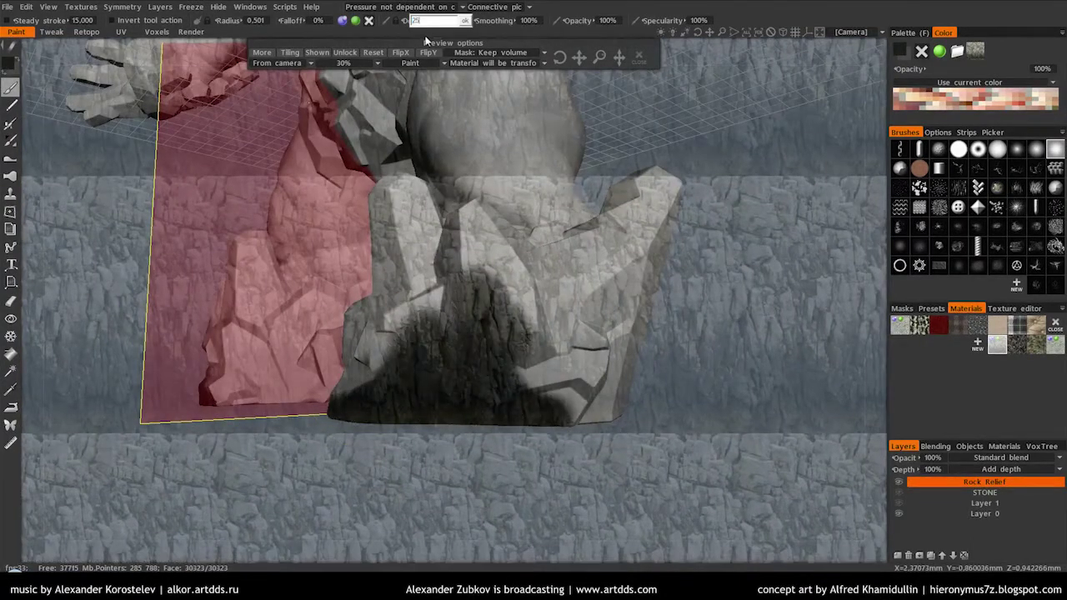
pyautogui.moveTo(567, 392); pyautogui.dragTo(500, 300)
pyautogui.scroll(3)
pyautogui.scroll(-3)
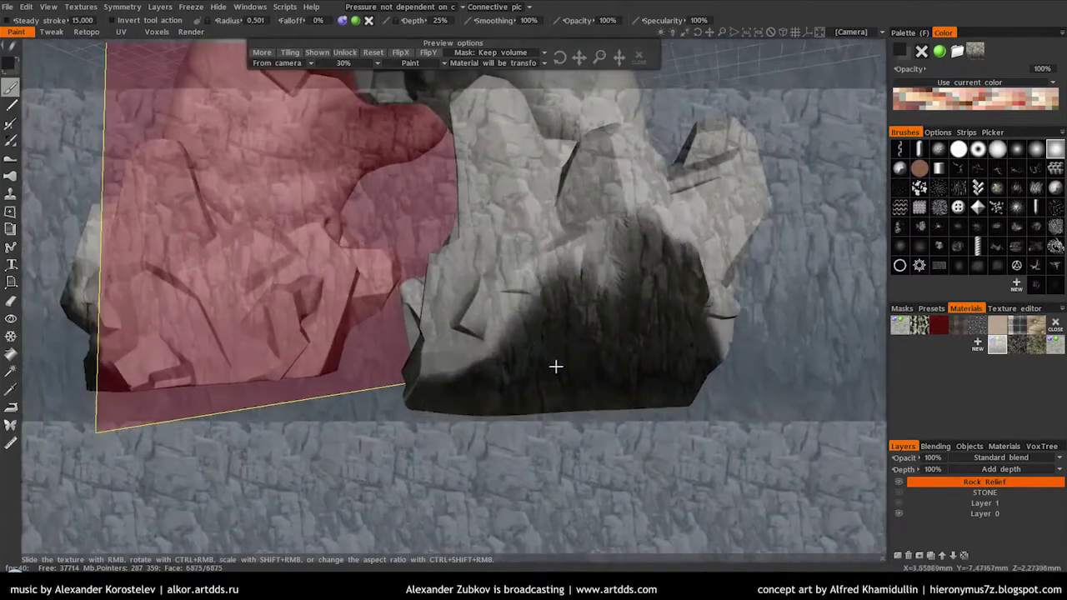
pyautogui.moveTo(450, 367); pyautogui.dragTo(481, 286)
# - From an edge-on view of the symmetry plane, add more dark stone strokes to the rock
pyautogui.moveTo(481, 286); pyautogui.dragTo(562, 381)
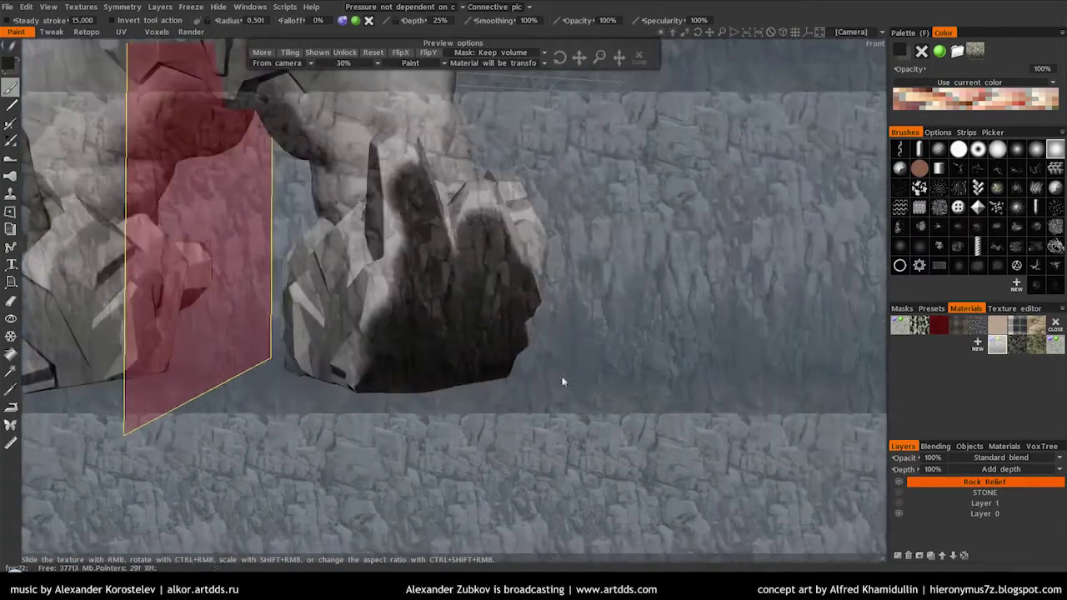
pyautogui.scroll(3)
pyautogui.moveTo(487, 369); pyautogui.dragTo(508, 210)
pyautogui.moveTo(508, 210); pyautogui.dragTo(545, 372)
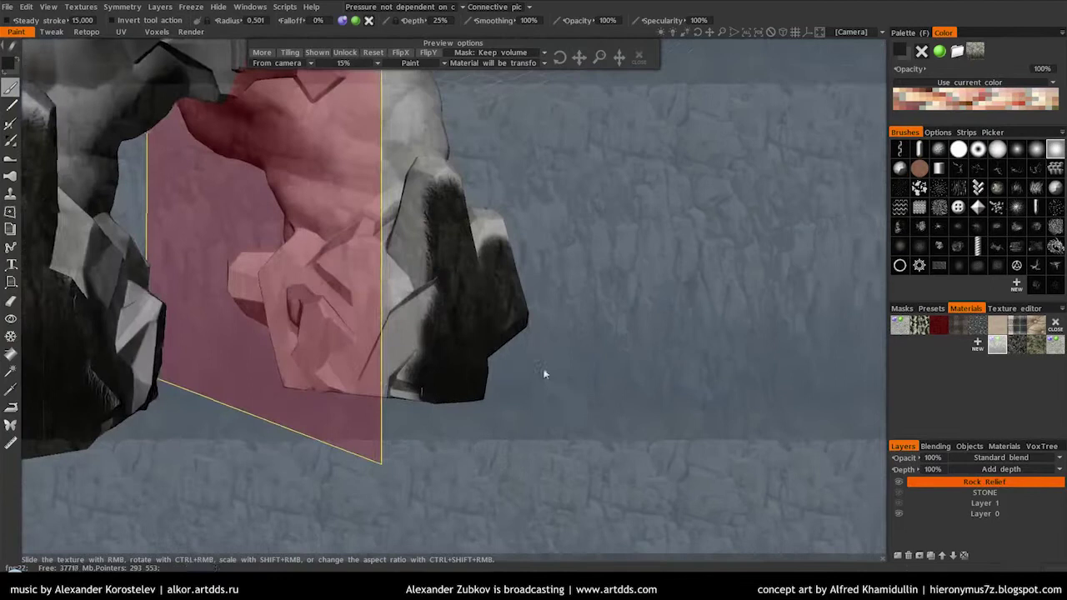
pyautogui.scroll(3)
pyautogui.moveTo(499, 414); pyautogui.dragTo(446, 448)
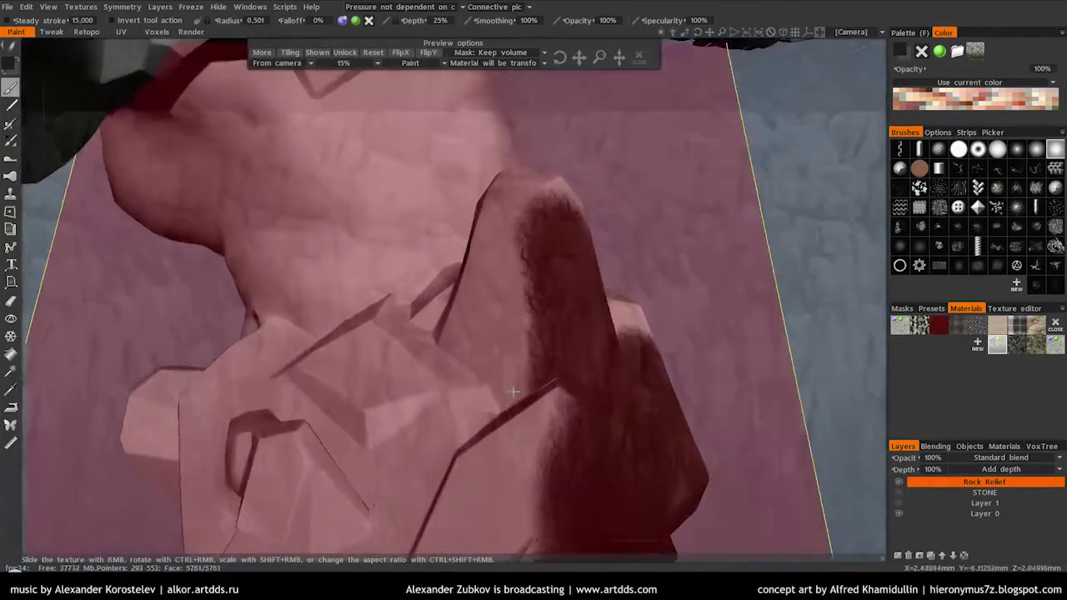
pyautogui.scroll(-3)
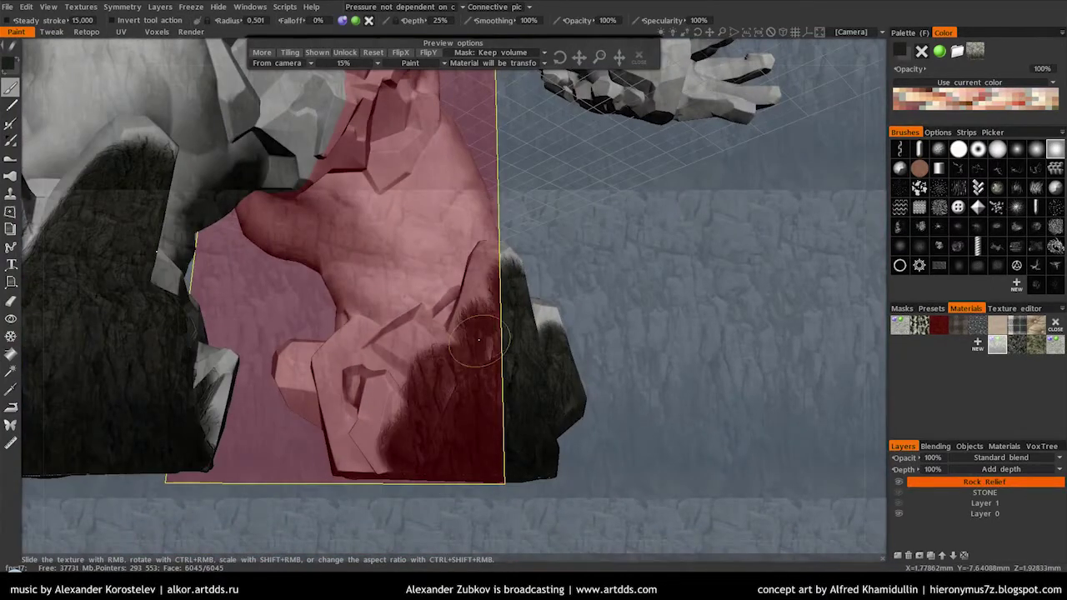
# - Inspect the dark rock from other sides, then pick the stone material
pyautogui.moveTo(516, 404); pyautogui.dragTo(633, 346)
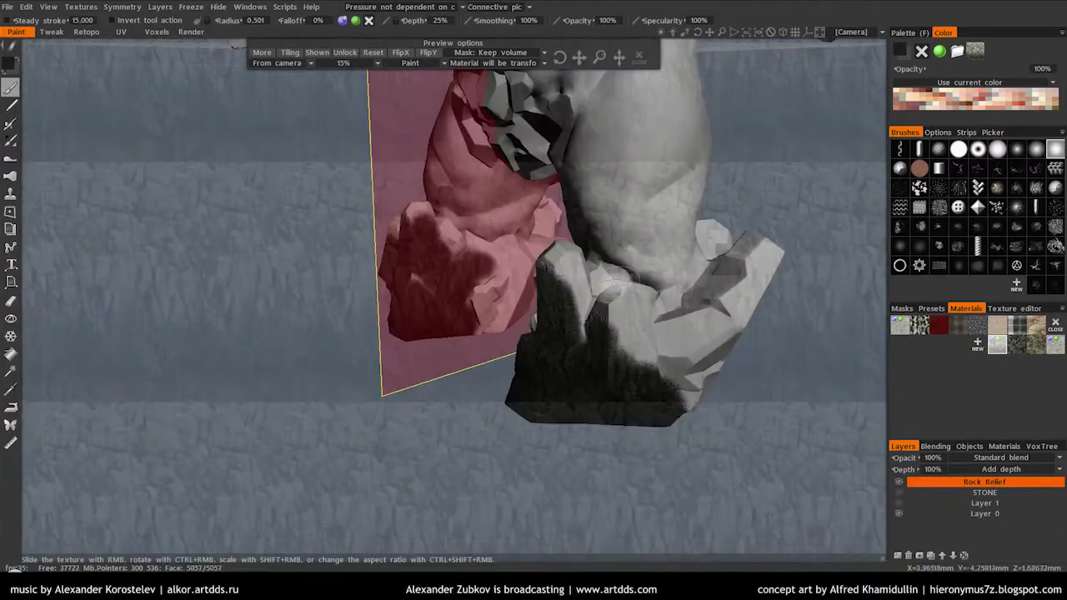
pyautogui.moveTo(691, 321); pyautogui.dragTo(667, 434)
pyautogui.scroll(3)
pyautogui.scroll(-3)
pyautogui.scroll(3)
pyautogui.click(901, 325)
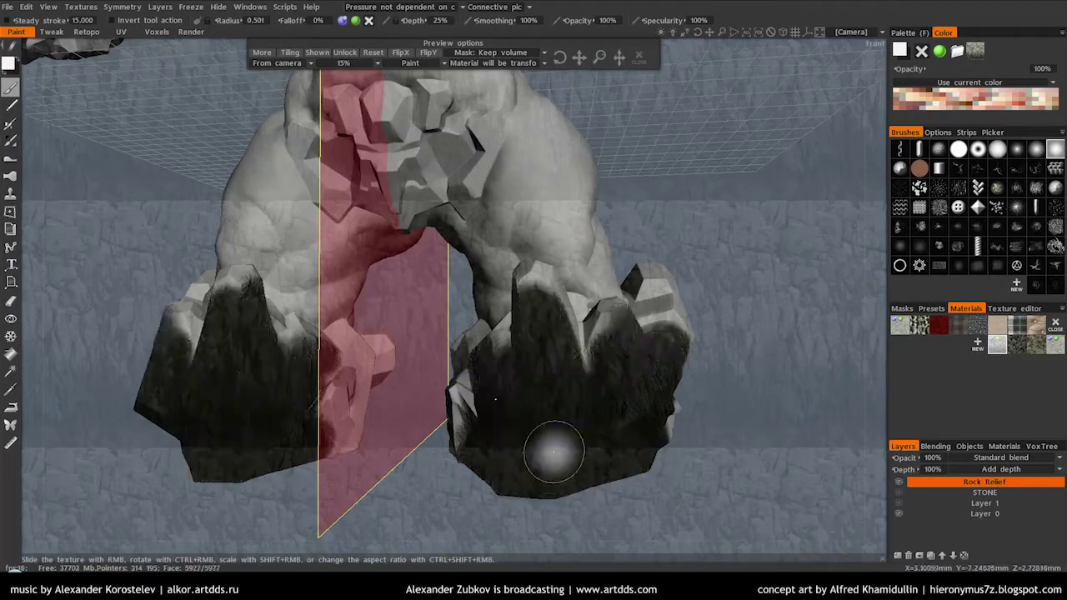
# - Switch the 3D-Coat camera to a straight front view of the rock feet
pyautogui.moveTo(614, 389); pyautogui.dragTo(615, 334)
pyautogui.scroll(-3)
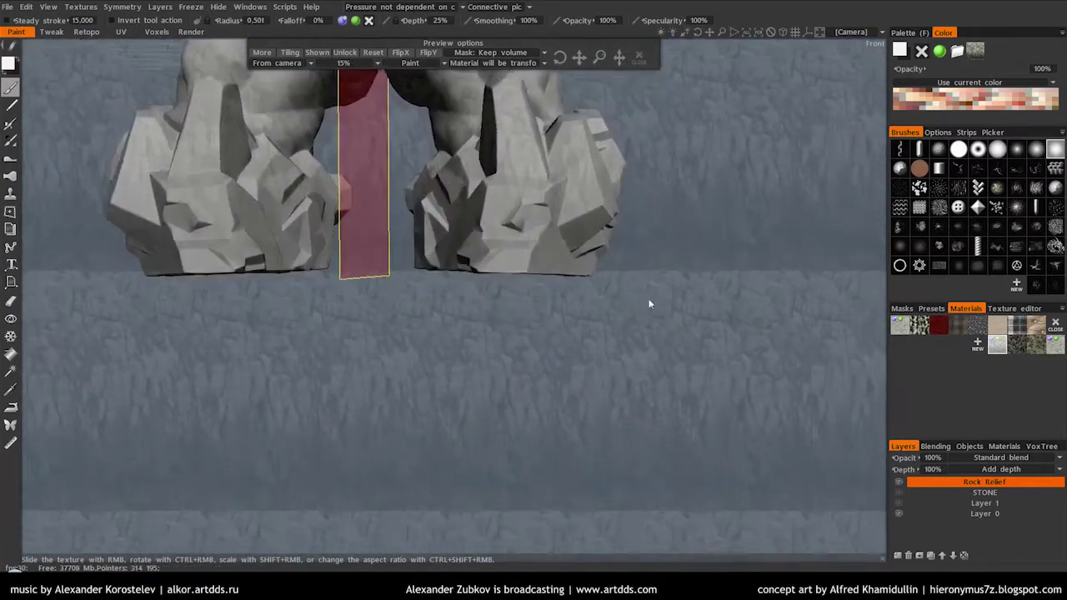
pyautogui.moveTo(648, 303); pyautogui.dragTo(596, 224)
pyautogui.scroll(3)
pyautogui.scroll(3)
pyautogui.scroll(-3)
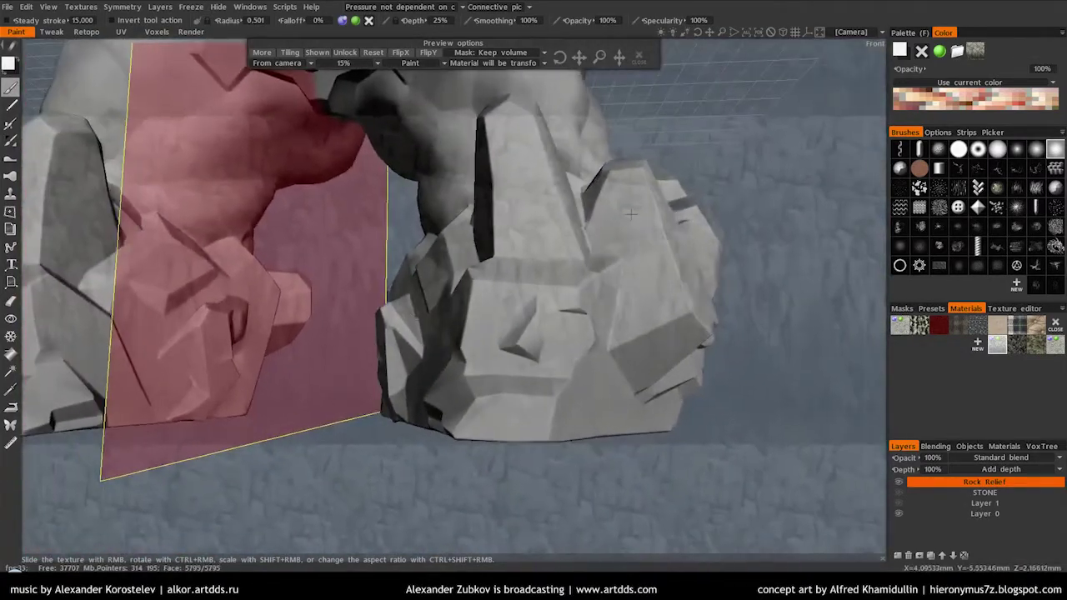
pyautogui.click(871, 35)
pyautogui.click(740, 78)
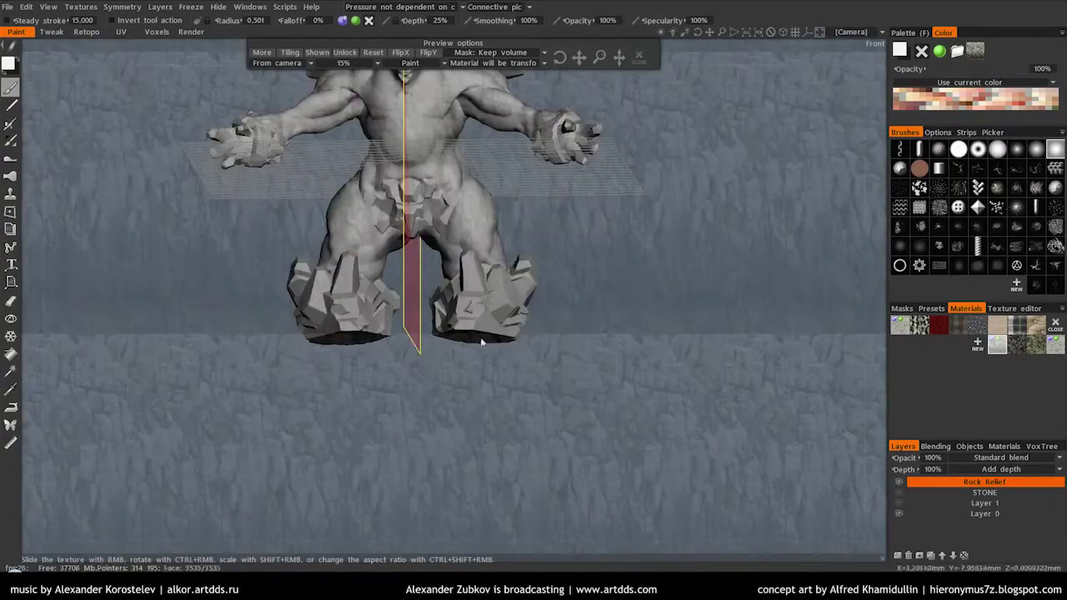
# - Paint rock-photo stone texture up the fronts of both mirrored feet
pyautogui.scroll(3)
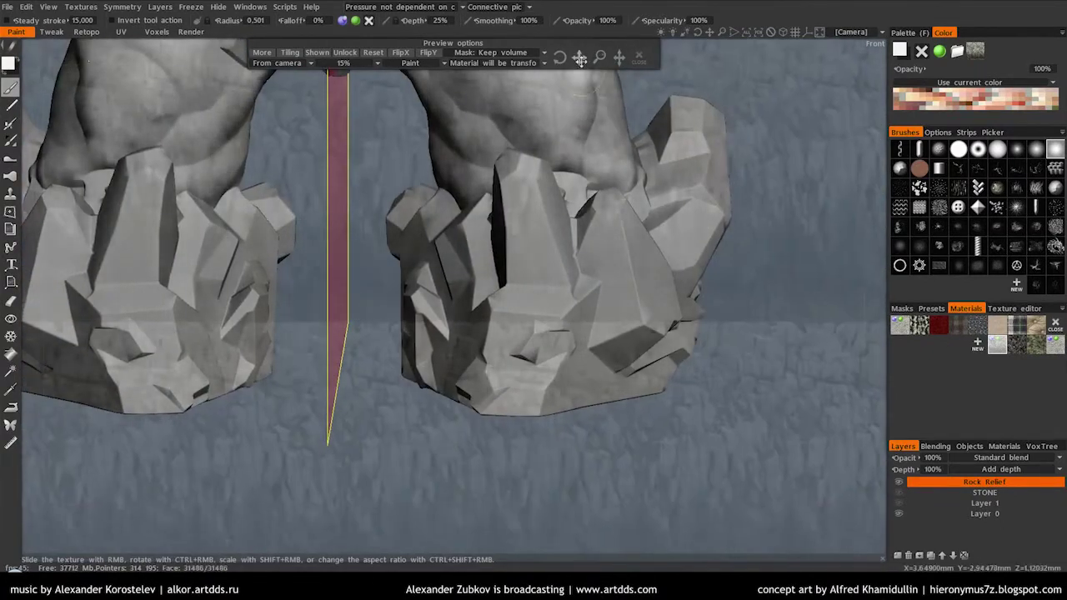
pyautogui.press('c')
pyautogui.press('Escape')
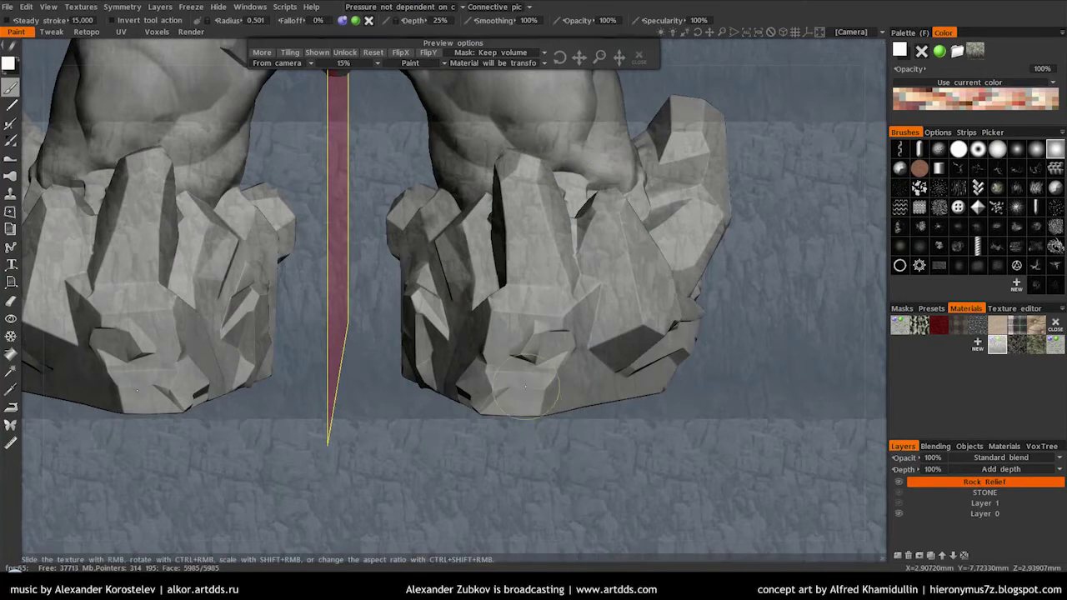
pyautogui.moveTo(538, 300); pyautogui.dragTo(532, 212)
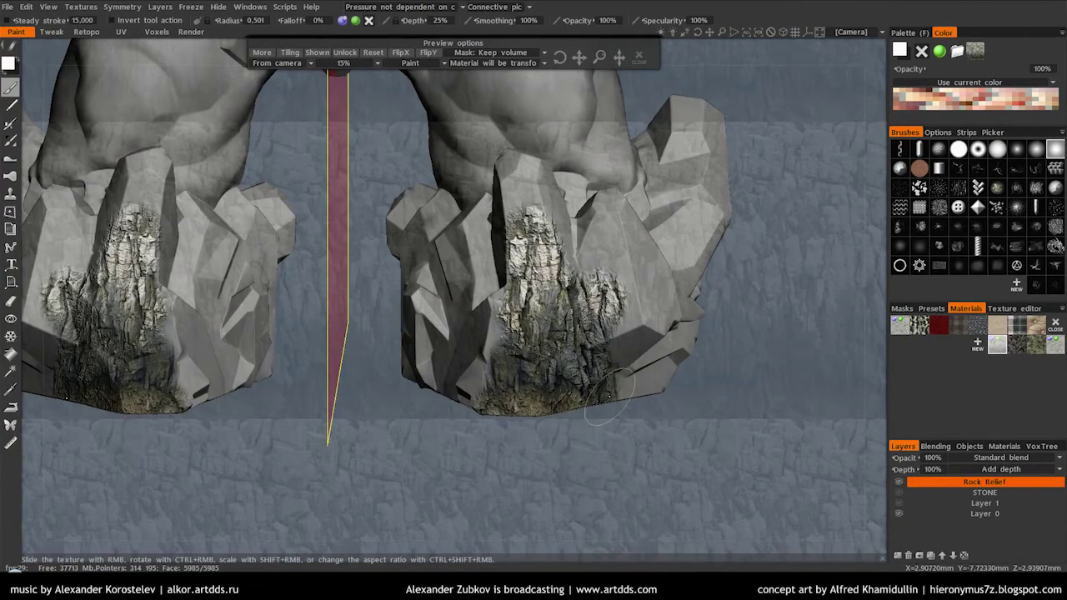
# - Check the painted feet from several angles and dab stone texture onto the rock's underside
pyautogui.moveTo(597, 351); pyautogui.dragTo(500, 275)
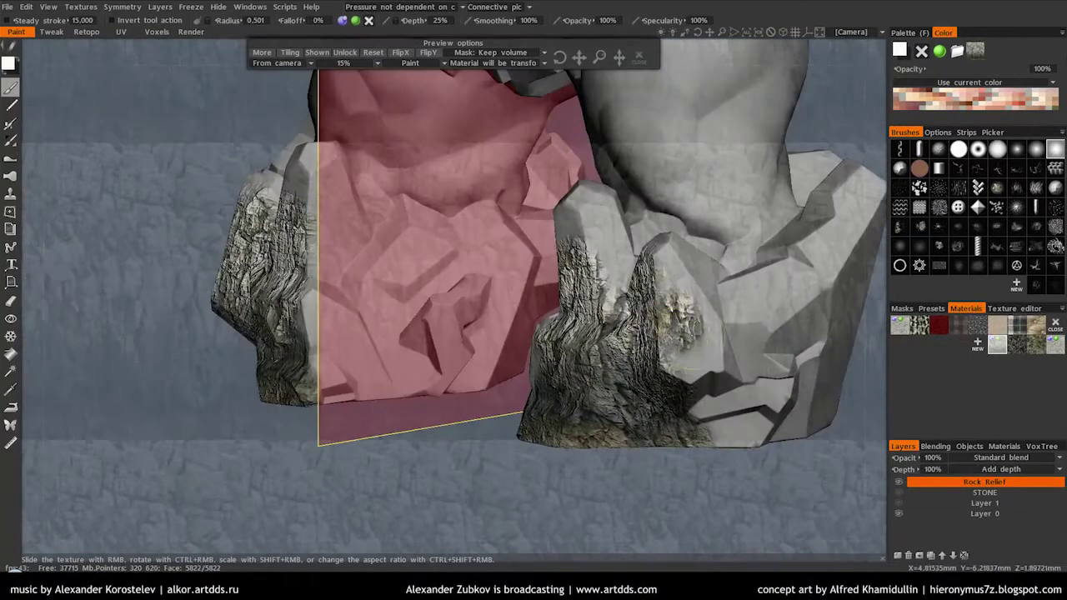
pyautogui.moveTo(688, 359); pyautogui.dragTo(576, 142)
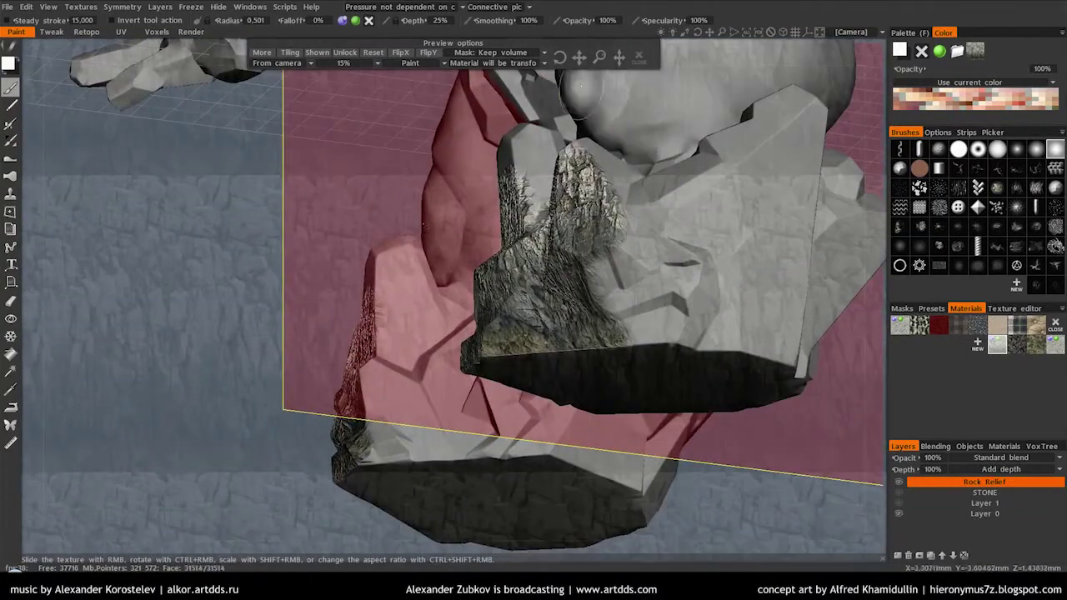
pyautogui.moveTo(638, 271); pyautogui.dragTo(641, 313)
pyautogui.moveTo(646, 265); pyautogui.dragTo(583, 300)
pyautogui.moveTo(484, 309); pyautogui.dragTo(500, 392)
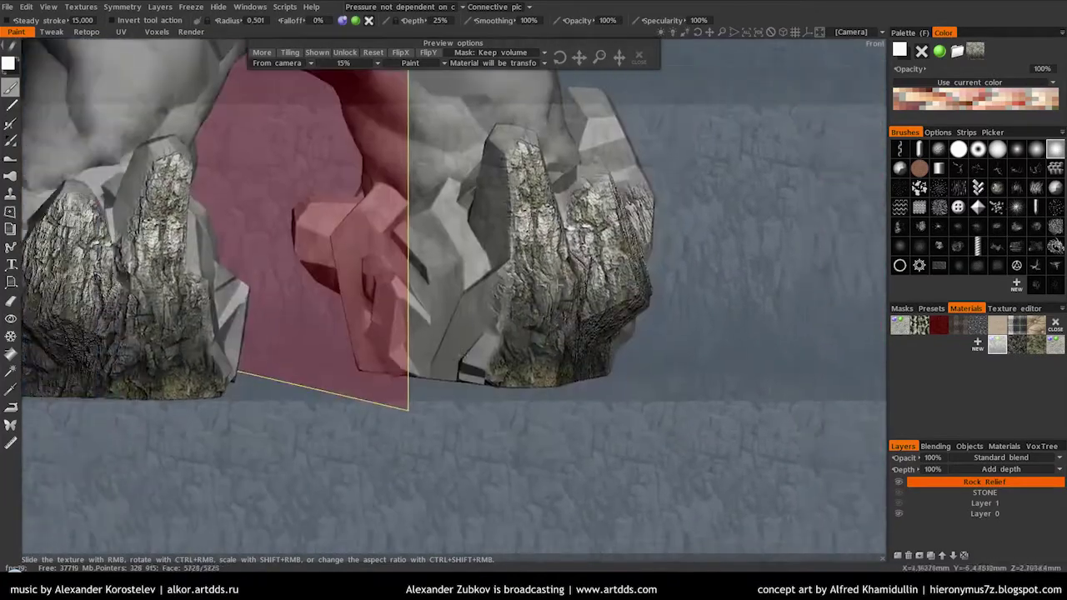
pyautogui.scroll(3)
pyautogui.moveTo(478, 434); pyautogui.dragTo(566, 332)
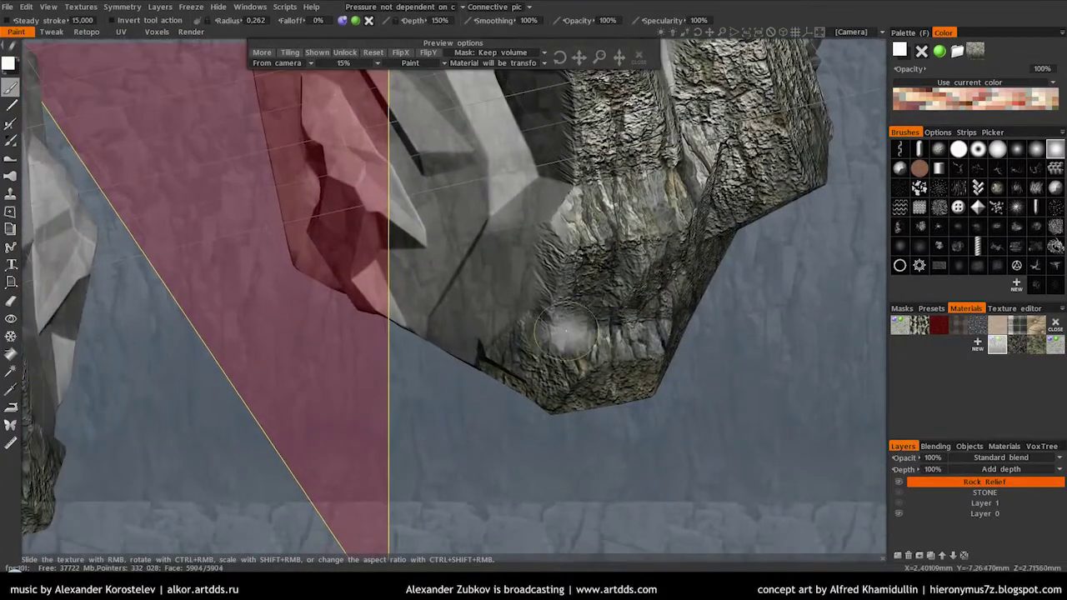
pyautogui.click(489, 298)
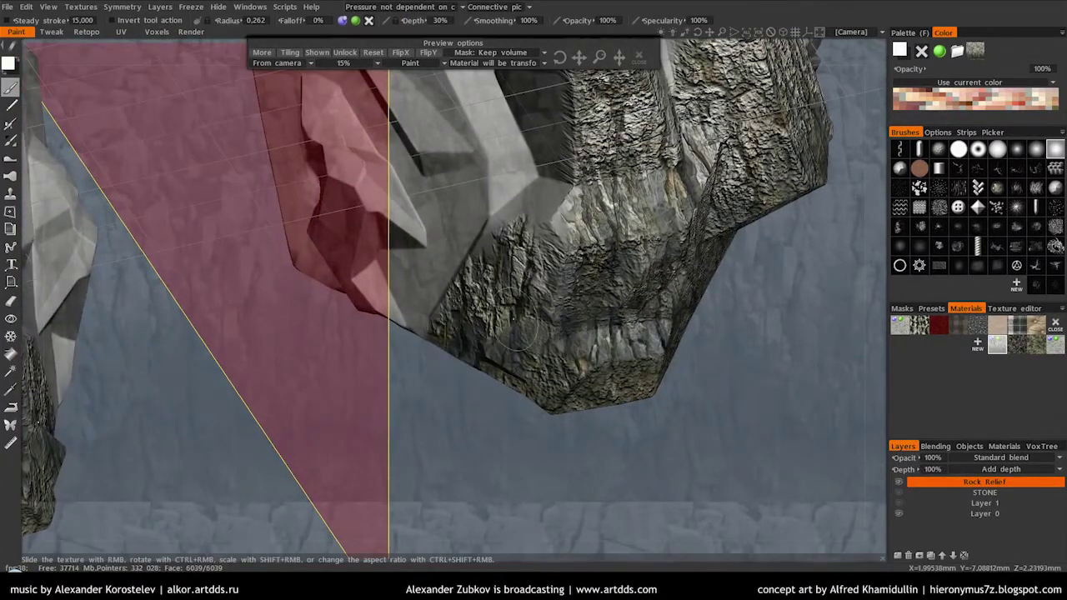
pyautogui.moveTo(490, 298); pyautogui.dragTo(576, 87)
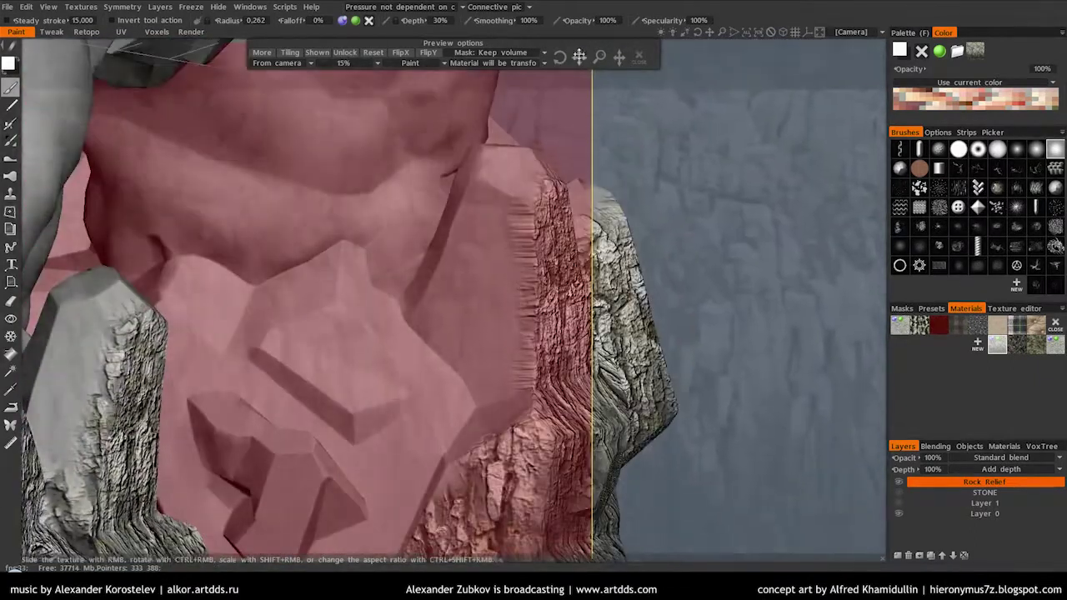
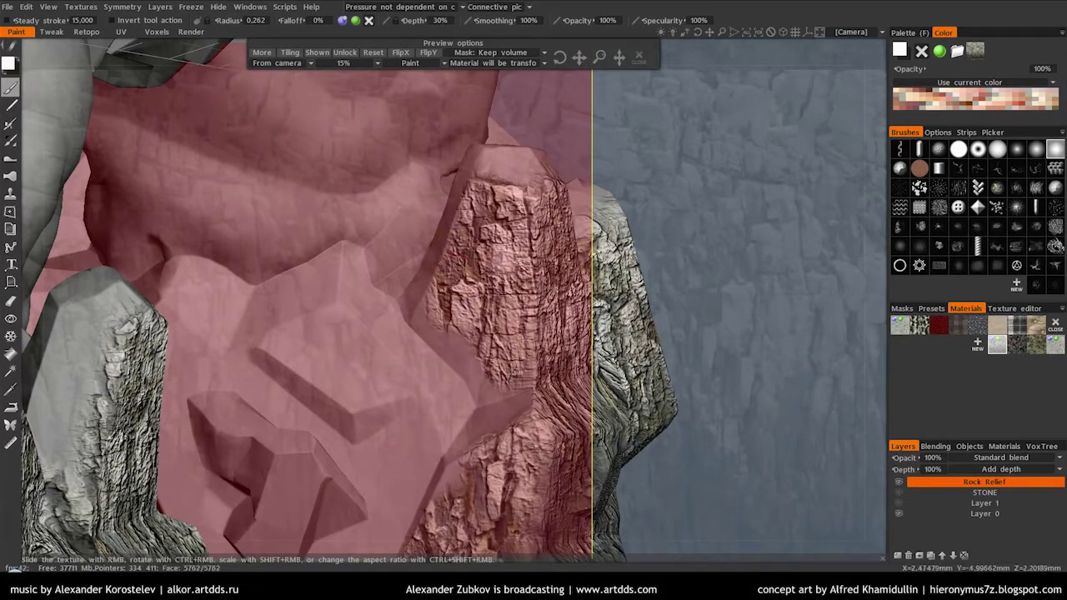
# - Undo and redo the rock relief stroke, then hide the symmetry plane
pyautogui.hotkey('ctrl', 'z')
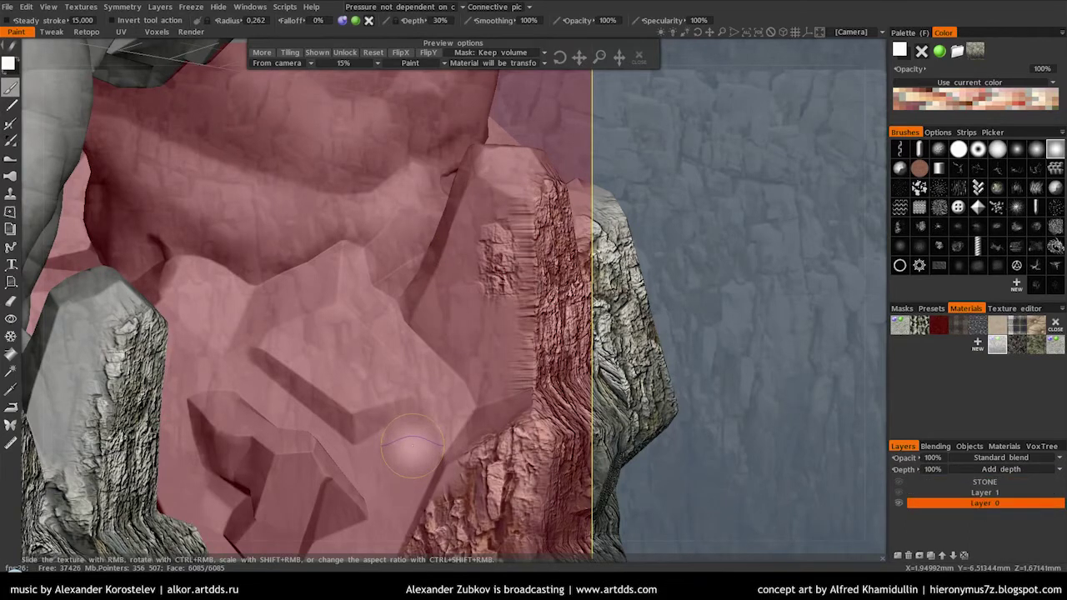
pyautogui.hotkey('ctrl', 'z')
pyautogui.click(122, 7)
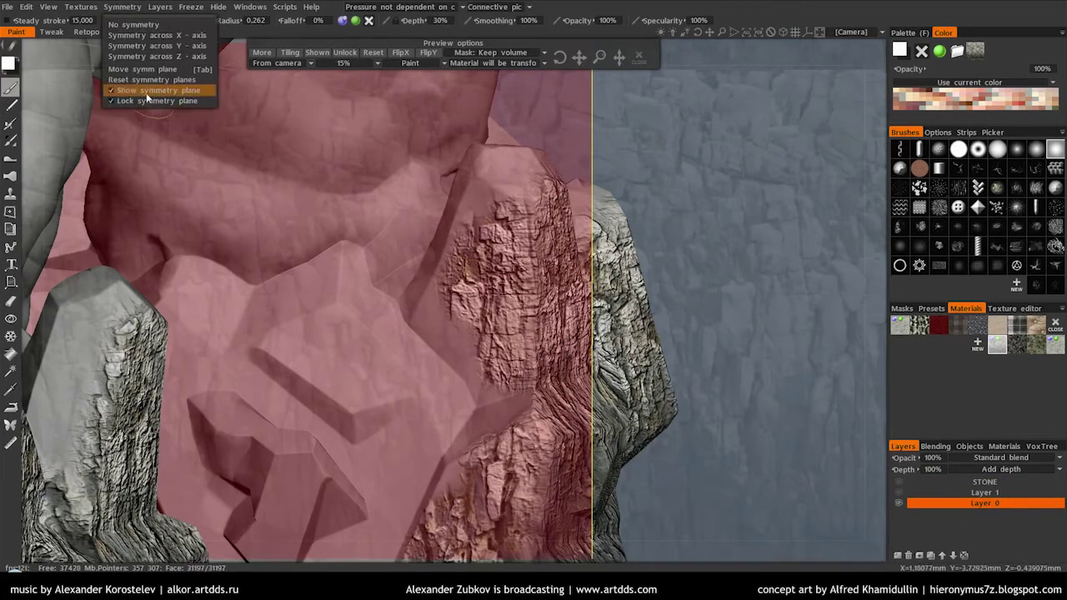
pyautogui.click(150, 92)
# - Orbit around the rock and move the texture projection settings away from the model
pyautogui.moveTo(450, 300); pyautogui.dragTo(500, 326)
pyautogui.click(123, 7)
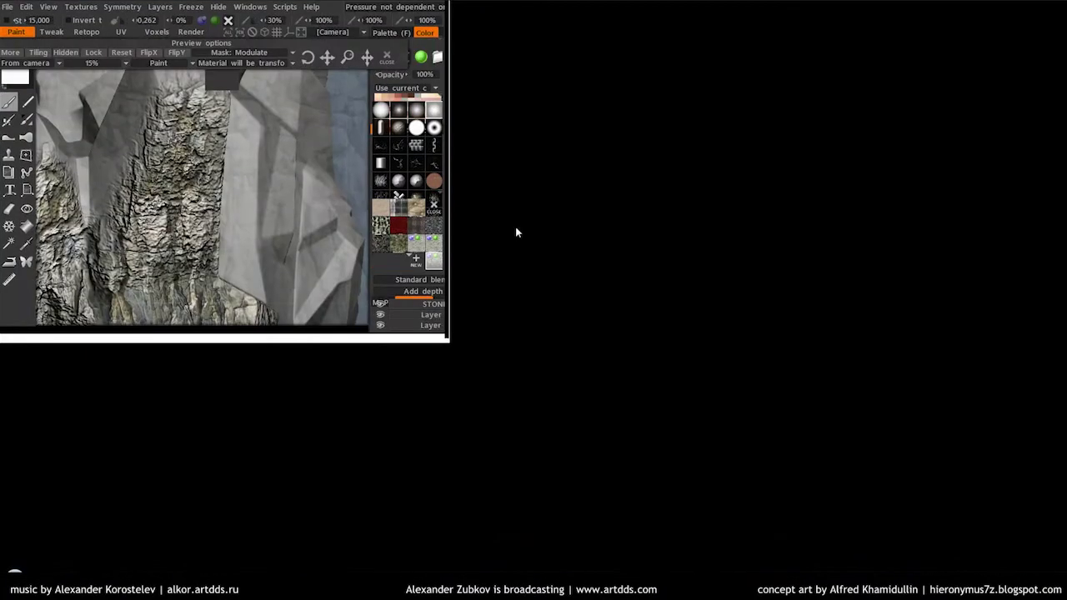
pyautogui.moveTo(227, 41); pyautogui.dragTo(377, 46)
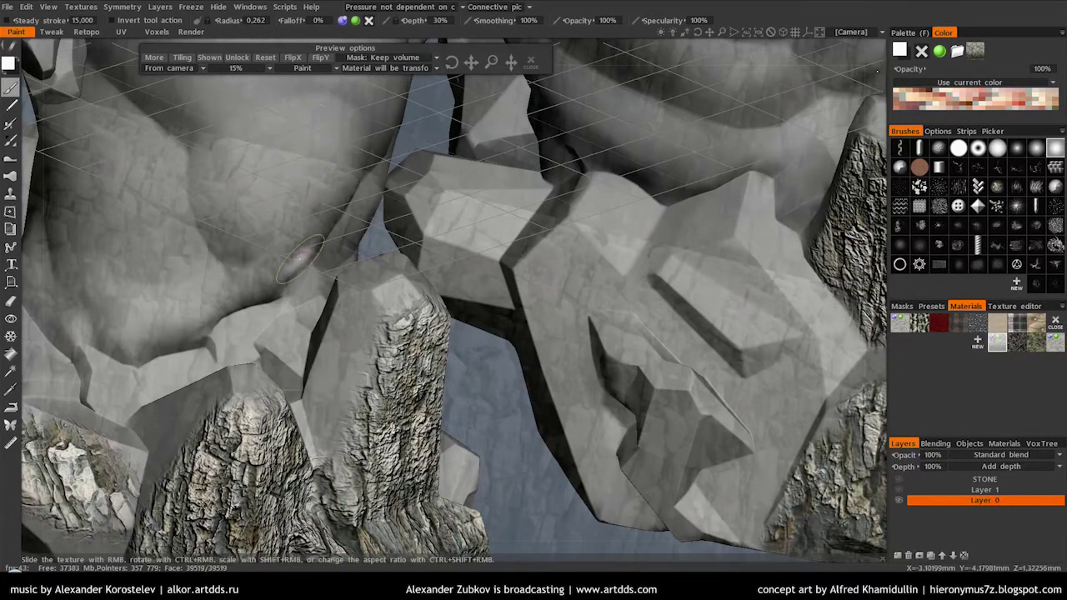
# - Slide the projected stone texture and stamp a small rock patch on the grey stone
pyautogui.moveTo(450, 317); pyautogui.dragTo(536, 438)
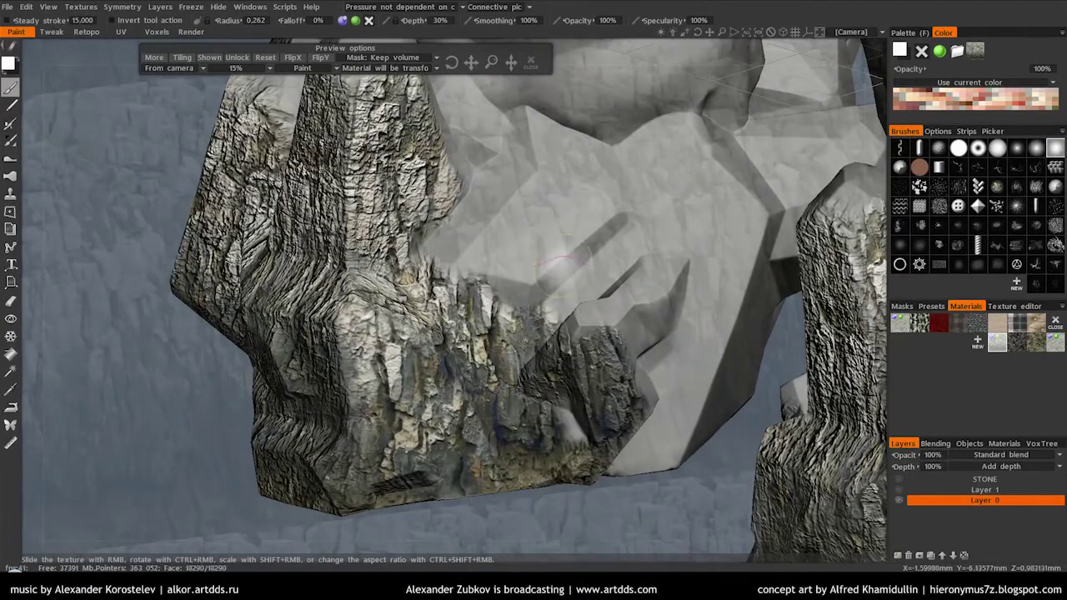
pyautogui.moveTo(575, 419); pyautogui.dragTo(569, 404)
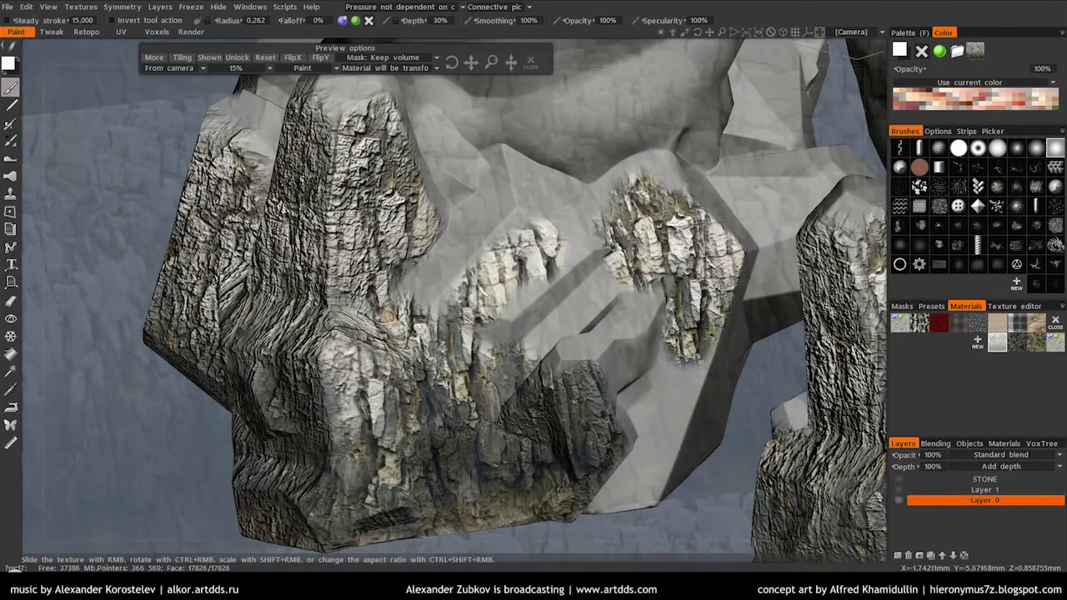
pyautogui.moveTo(542, 267); pyautogui.dragTo(434, 387)
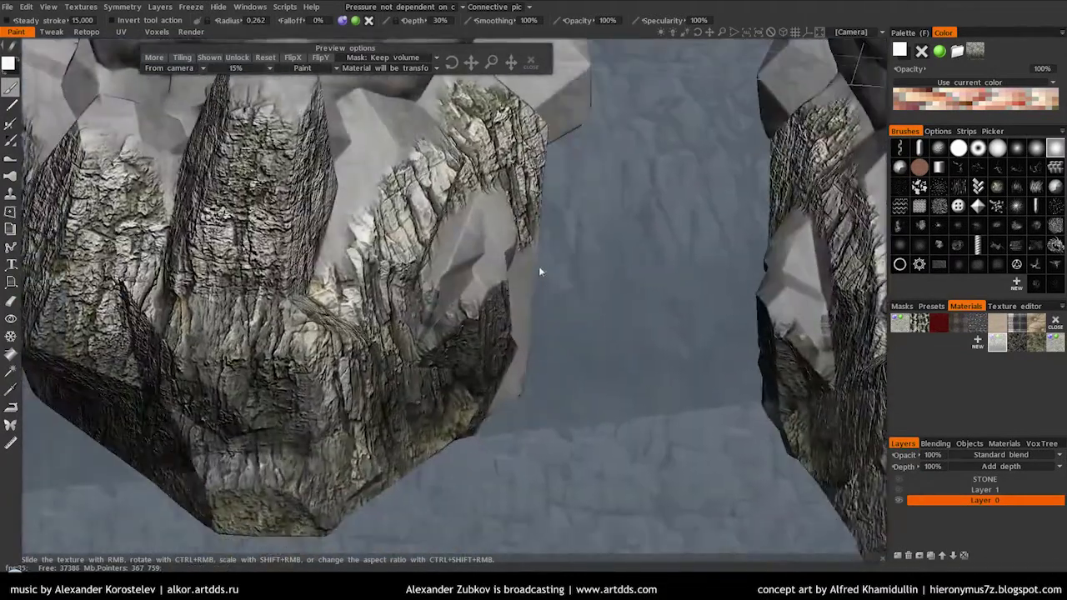
pyautogui.moveTo(397, 289); pyautogui.dragTo(542, 326)
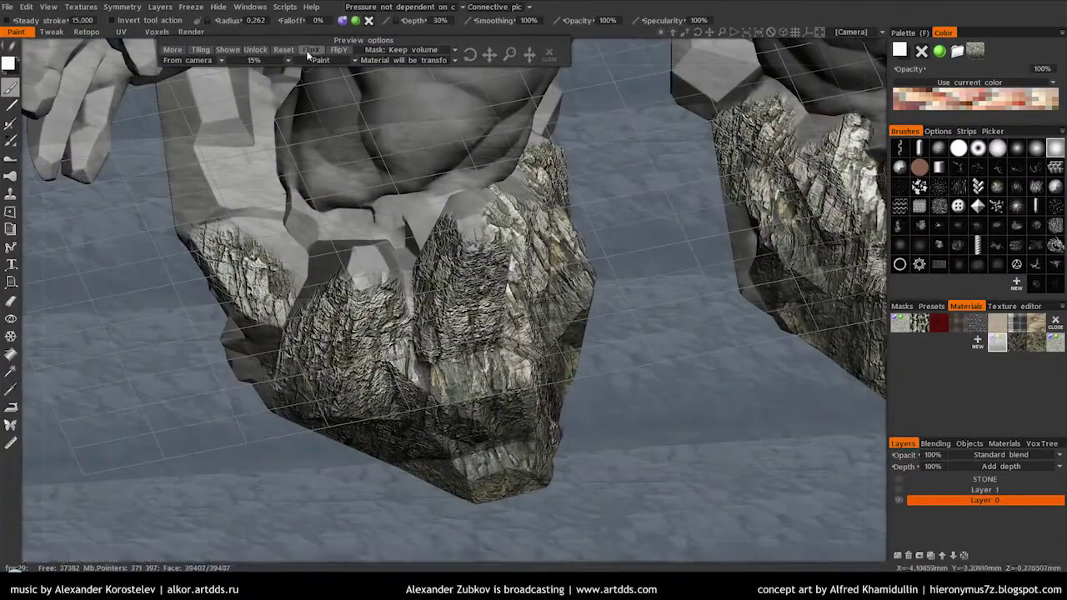
pyautogui.moveTo(467, 317); pyautogui.dragTo(453, 300)
pyautogui.moveTo(455, 299); pyautogui.dragTo(383, 263)
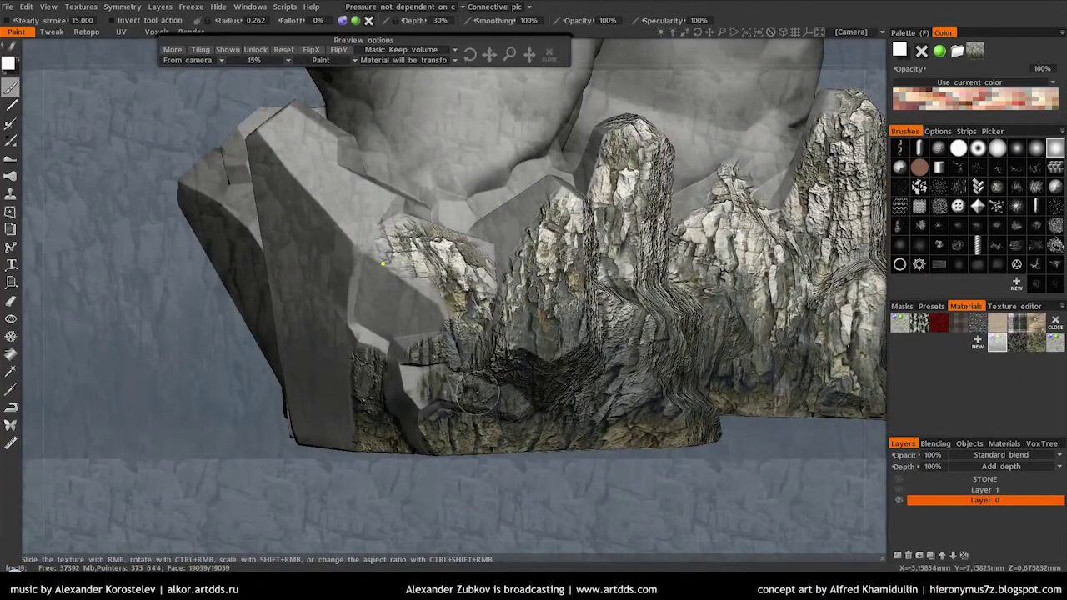
pyautogui.moveTo(383, 264); pyautogui.dragTo(449, 202)
pyautogui.click(307, 302)
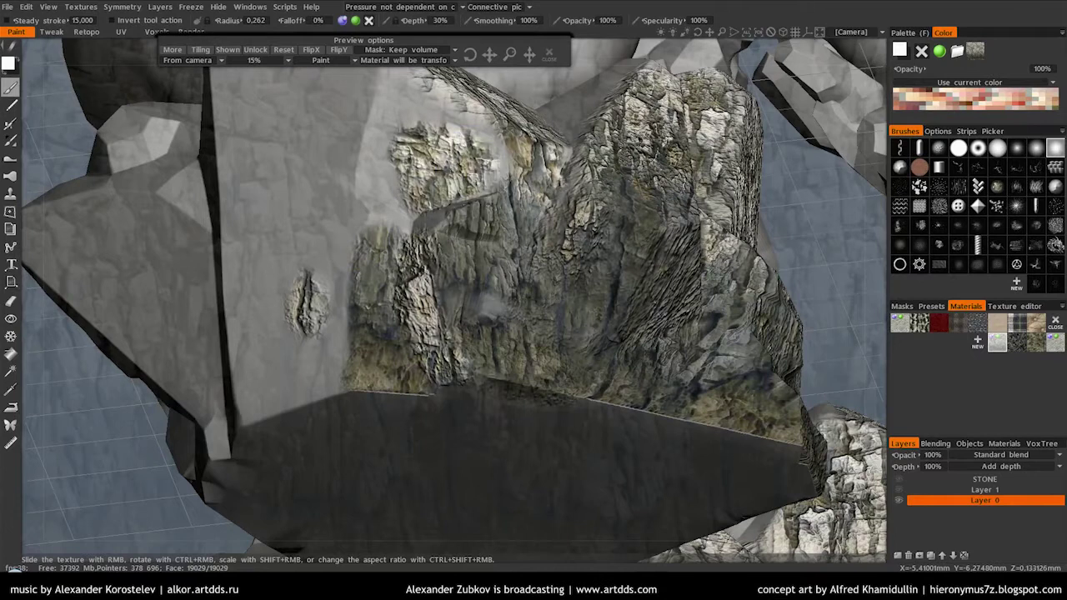
# - Shift the projection downward and paint crumbly rock texture onto the foot rock face
pyautogui.moveTo(394, 236); pyautogui.dragTo(475, 190)
pyautogui.moveTo(525, 53); pyautogui.dragTo(458, 388)
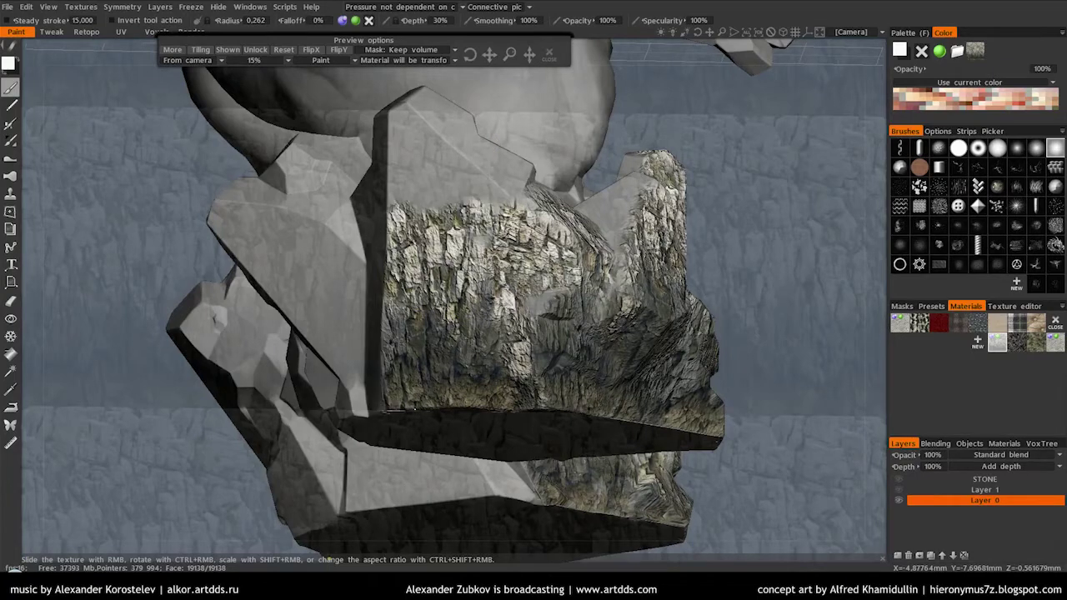
pyautogui.moveTo(391, 408); pyautogui.dragTo(553, 129)
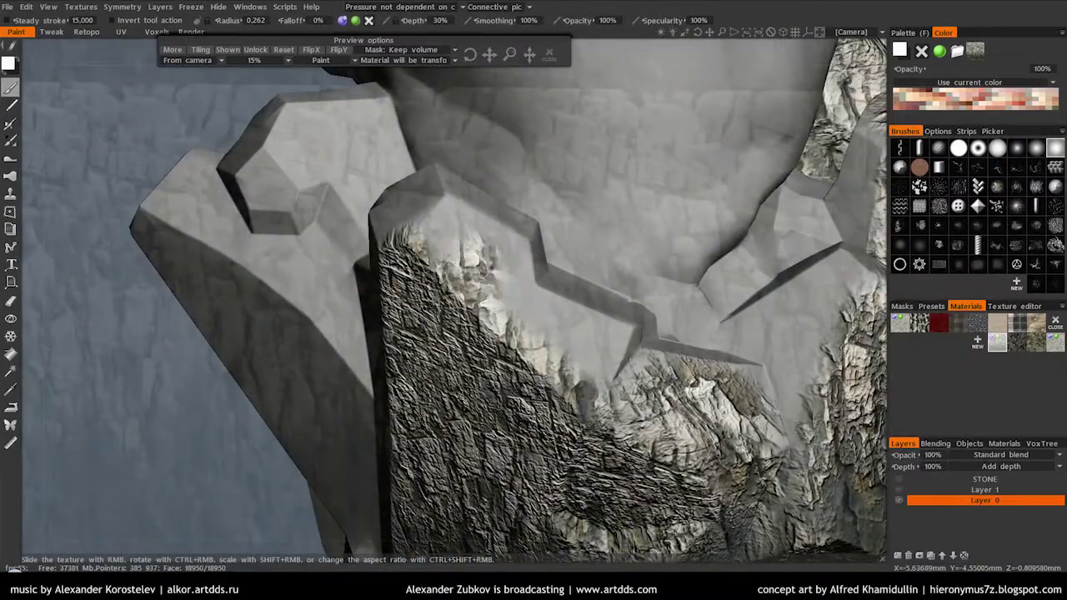
pyautogui.moveTo(467, 242); pyautogui.dragTo(583, 351)
pyautogui.moveTo(467, 250); pyautogui.dragTo(522, 233)
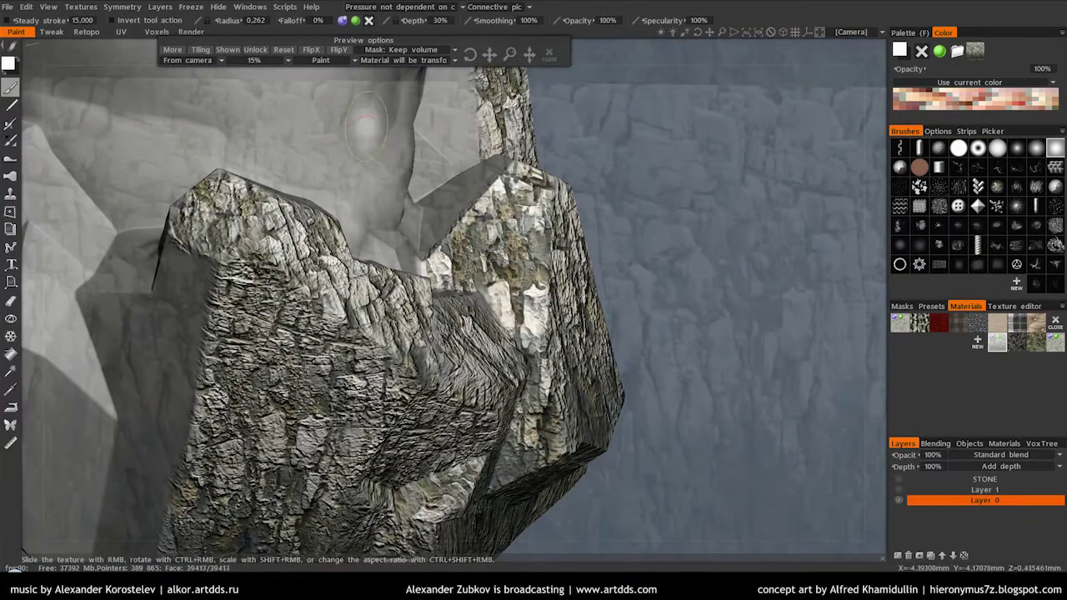
pyautogui.moveTo(467, 208); pyautogui.dragTo(504, 196)
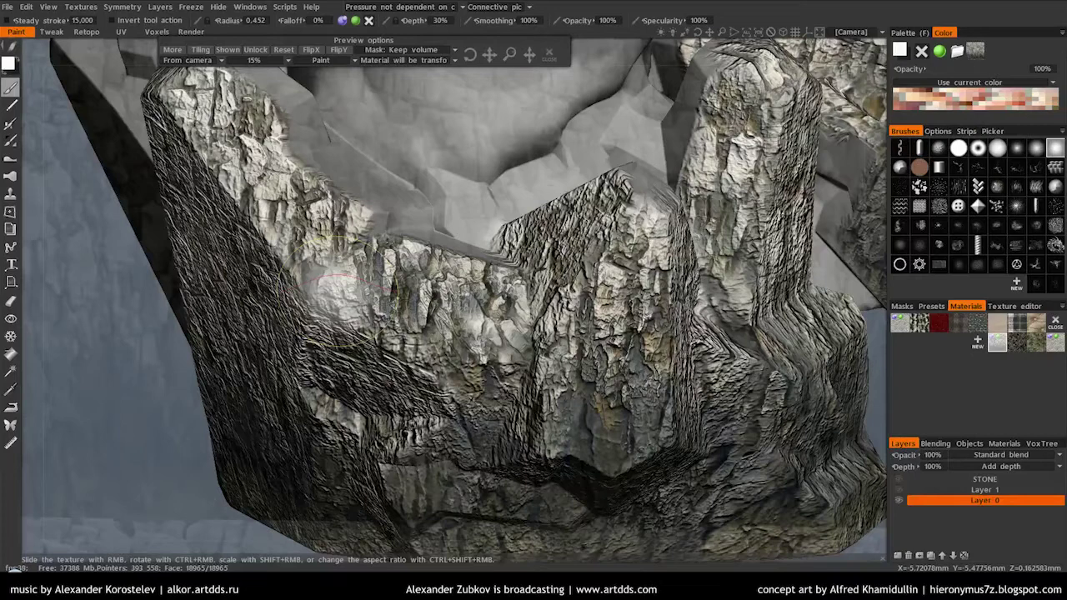
# - Paint rock texture along the bottom of the grey foot rock block
pyautogui.moveTo(341, 283); pyautogui.dragTo(363, 250)
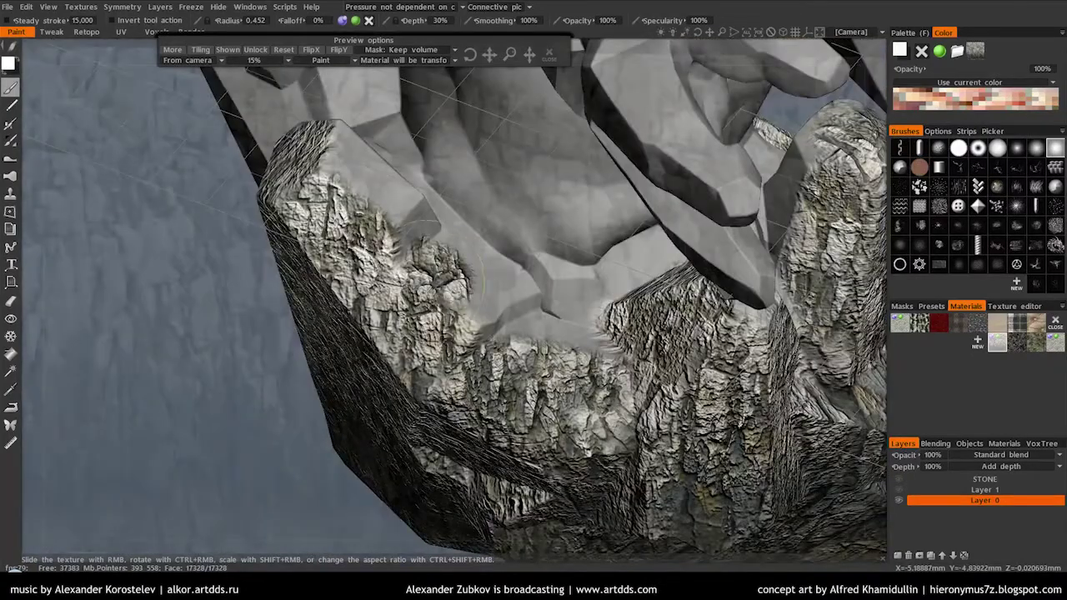
pyautogui.moveTo(492, 233); pyautogui.dragTo(496, 288)
pyautogui.moveTo(467, 433); pyautogui.dragTo(518, 387)
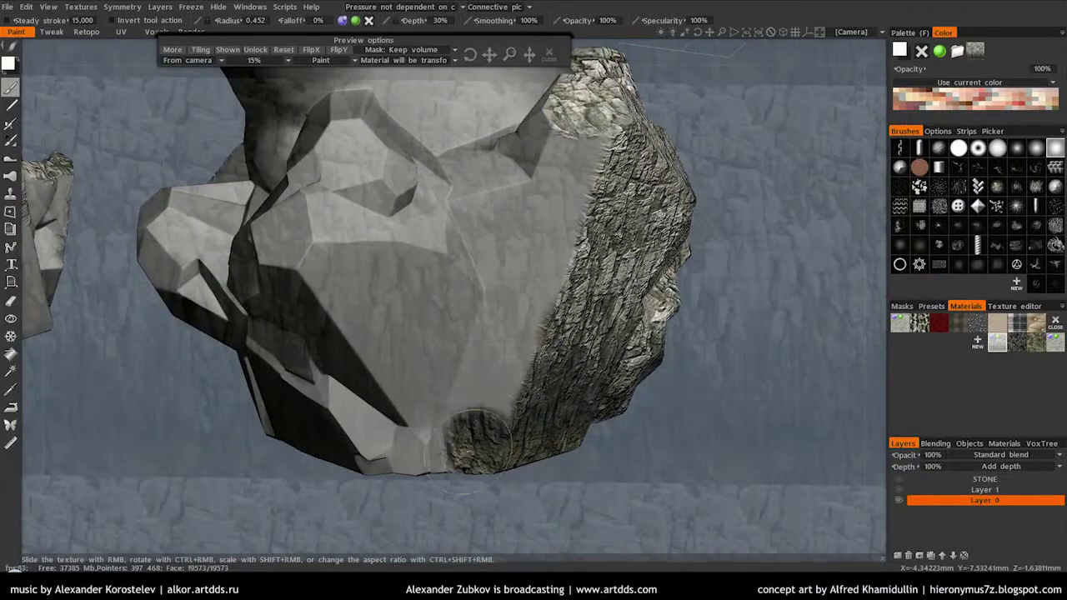
pyautogui.moveTo(524, 143); pyautogui.dragTo(379, 463)
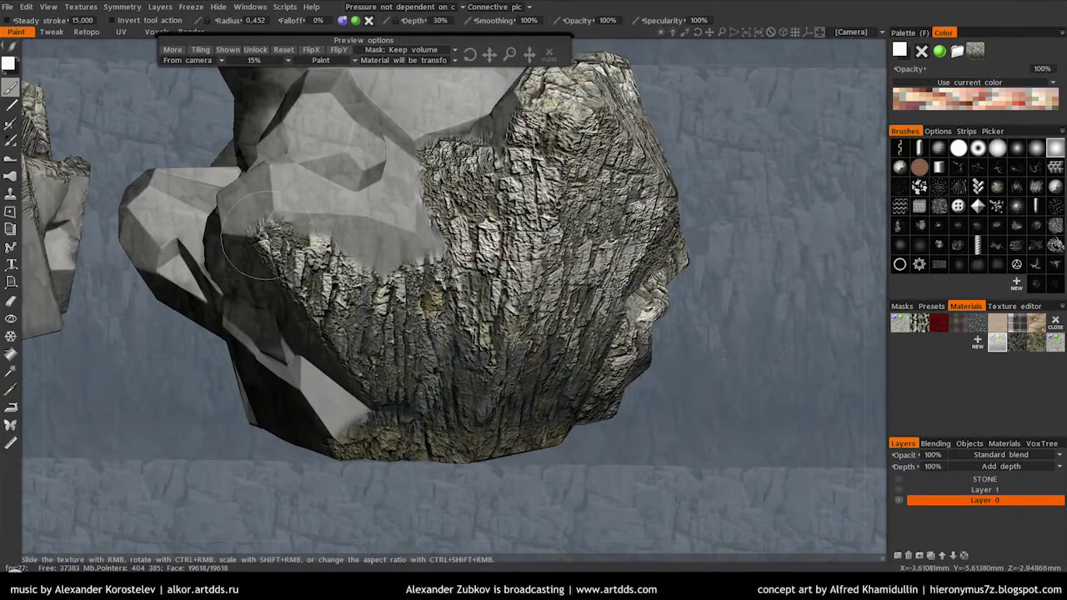
pyautogui.moveTo(379, 463); pyautogui.dragTo(501, 234)
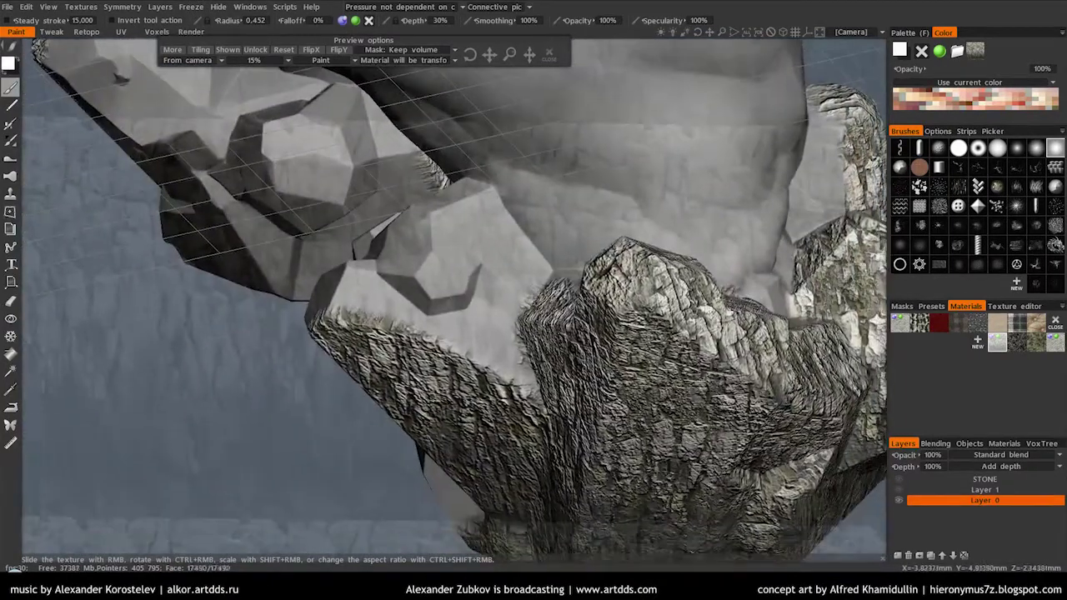
pyautogui.moveTo(367, 292); pyautogui.dragTo(483, 359)
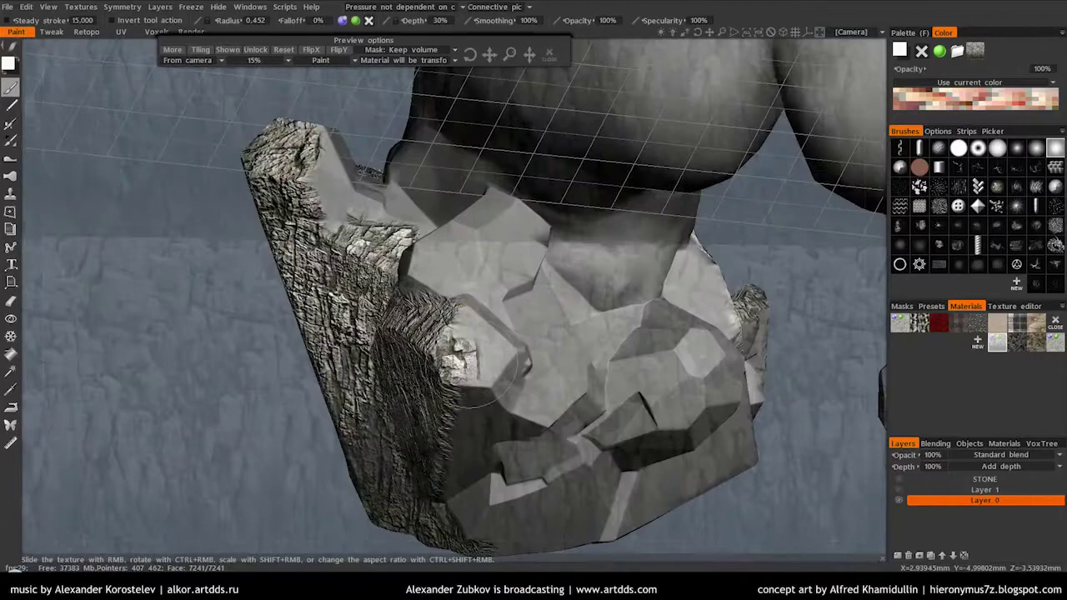
pyautogui.moveTo(517, 105); pyautogui.dragTo(417, 275)
pyautogui.moveTo(492, 208); pyautogui.dragTo(384, 216)
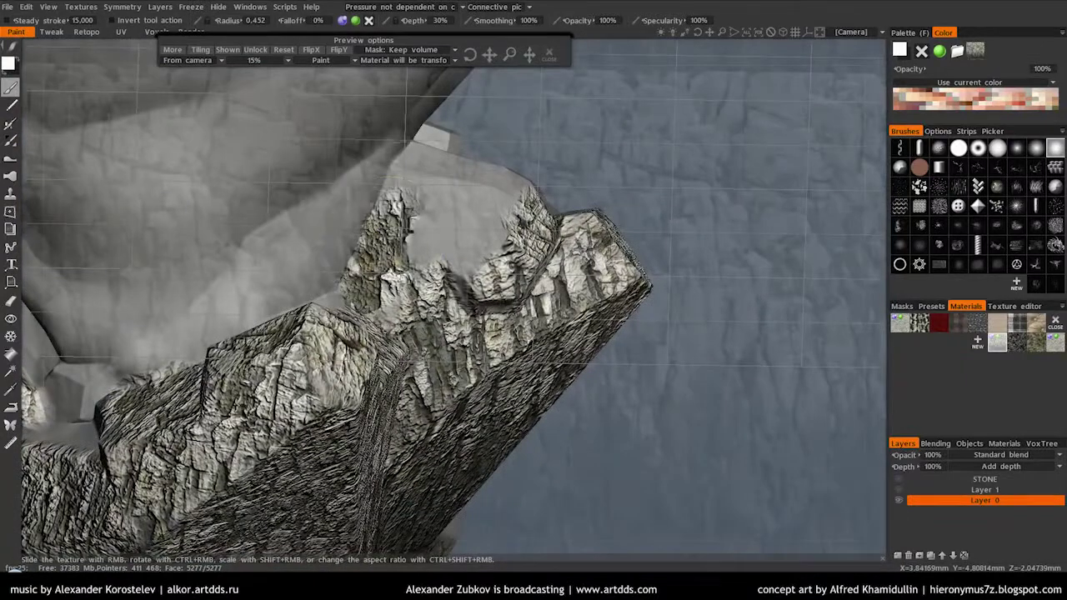
pyautogui.moveTo(492, 276); pyautogui.dragTo(617, 230)
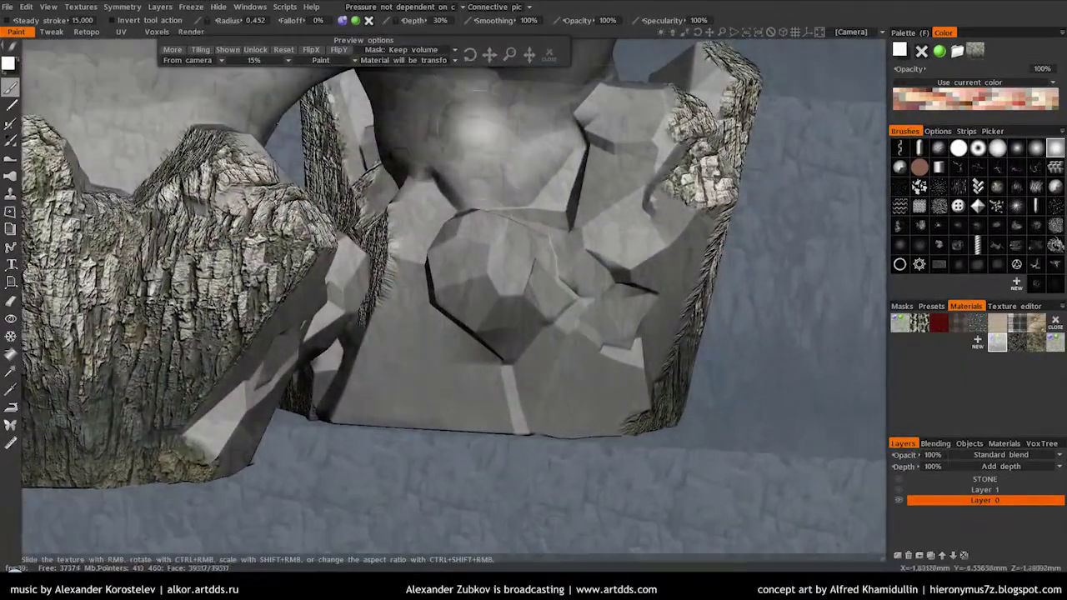
pyautogui.moveTo(351, 415); pyautogui.dragTo(462, 372)
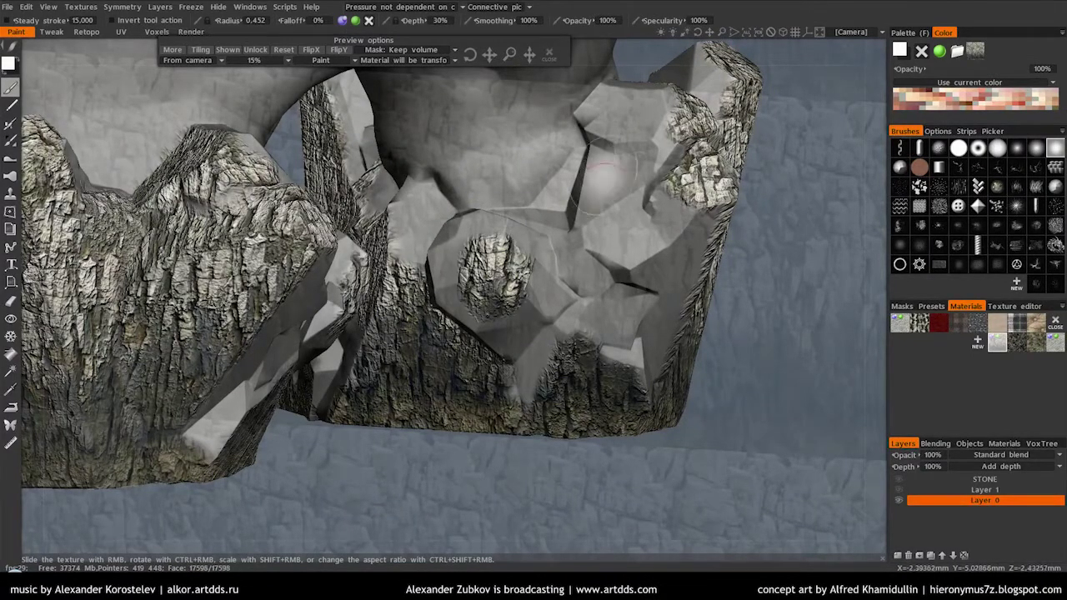
# - Paint stone texture over the smooth grey patch on the rock's side
pyautogui.moveTo(592, 177); pyautogui.dragTo(417, 325)
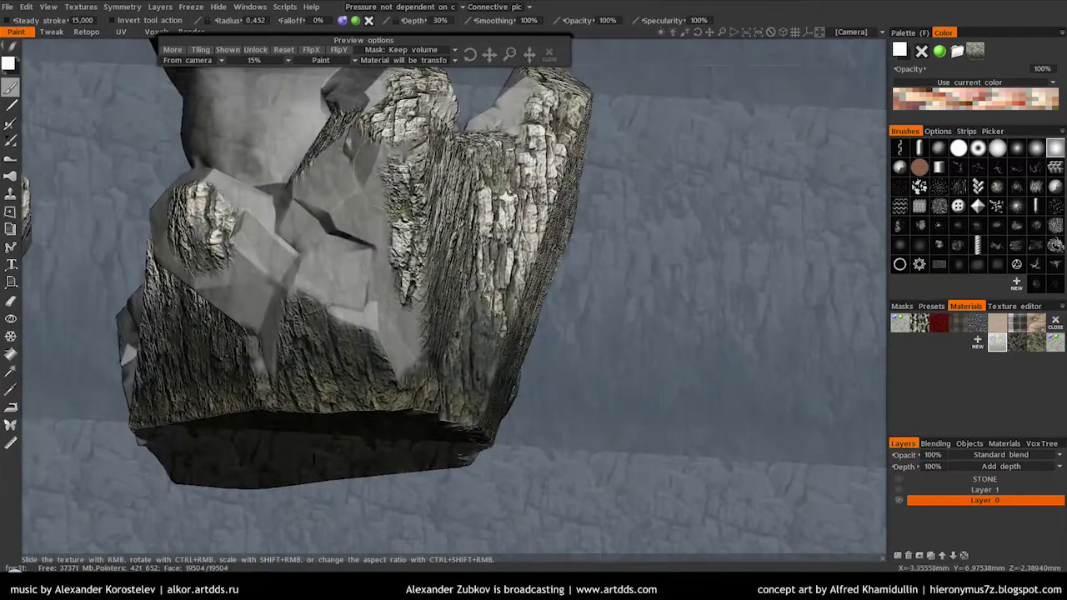
pyautogui.moveTo(717, 350); pyautogui.dragTo(634, 333)
pyautogui.scroll(3)
pyautogui.moveTo(620, 39); pyautogui.dragTo(417, 208)
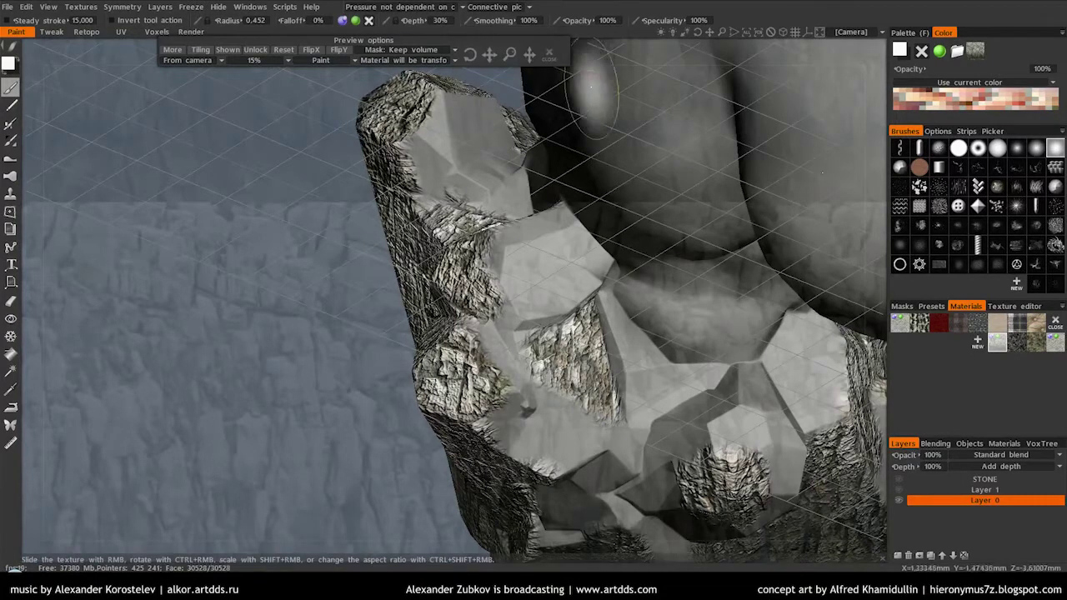
pyautogui.moveTo(527, 408); pyautogui.dragTo(494, 92)
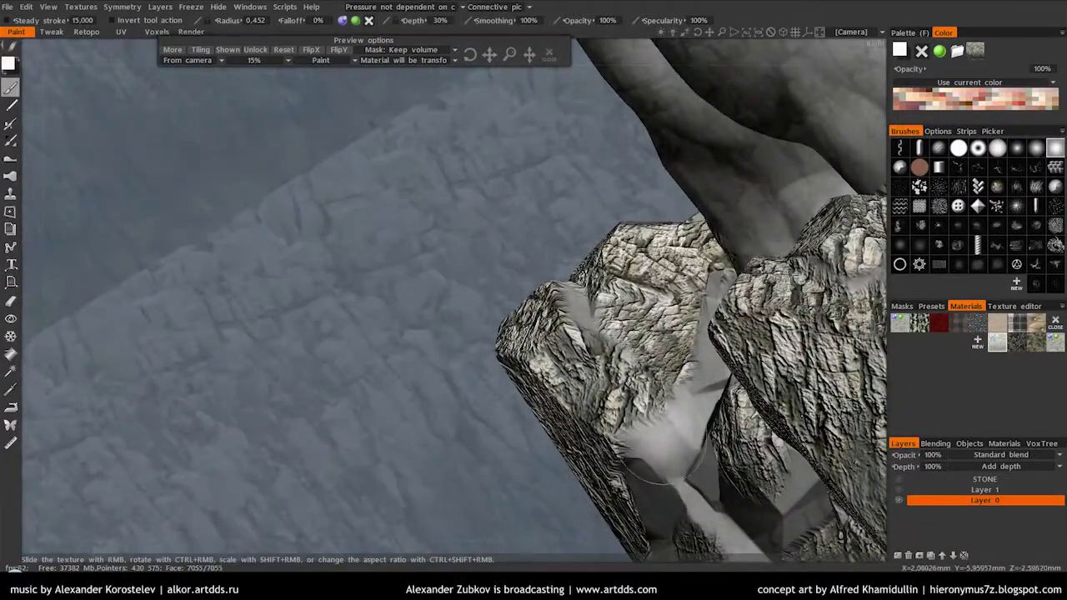
pyautogui.moveTo(642, 367); pyautogui.dragTo(550, 392)
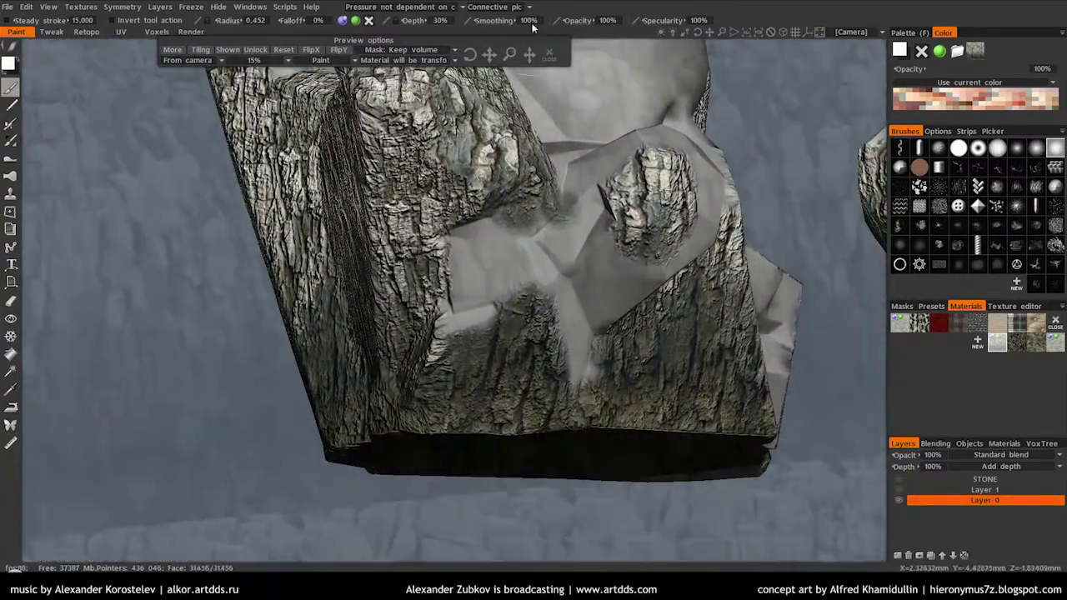
pyautogui.moveTo(492, 237); pyautogui.dragTo(487, 250)
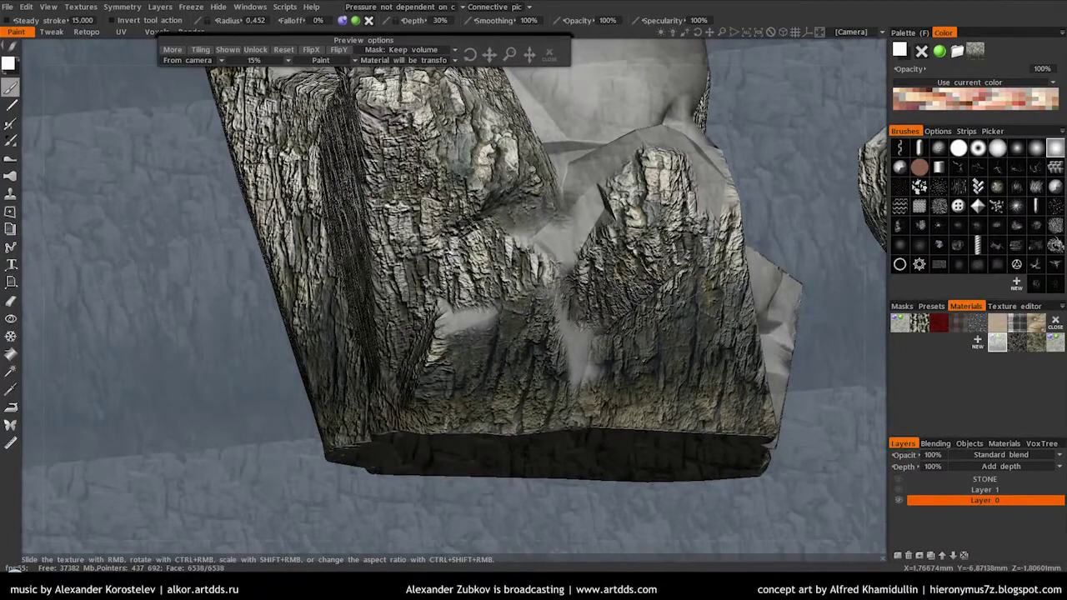
pyautogui.moveTo(479, 334); pyautogui.dragTo(882, 357)
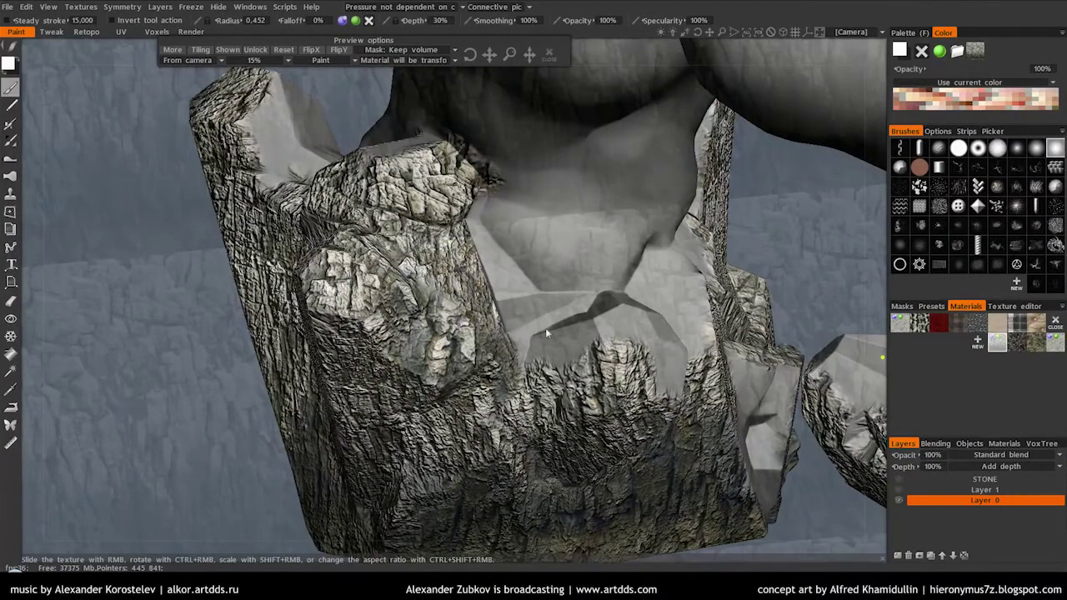
pyautogui.moveTo(547, 334); pyautogui.dragTo(567, 335)
pyautogui.moveTo(885, 362); pyautogui.dragTo(495, 55)
# - Paint stone texture onto the rock pillar's smooth top face
pyautogui.moveTo(471, 279); pyautogui.dragTo(501, 238)
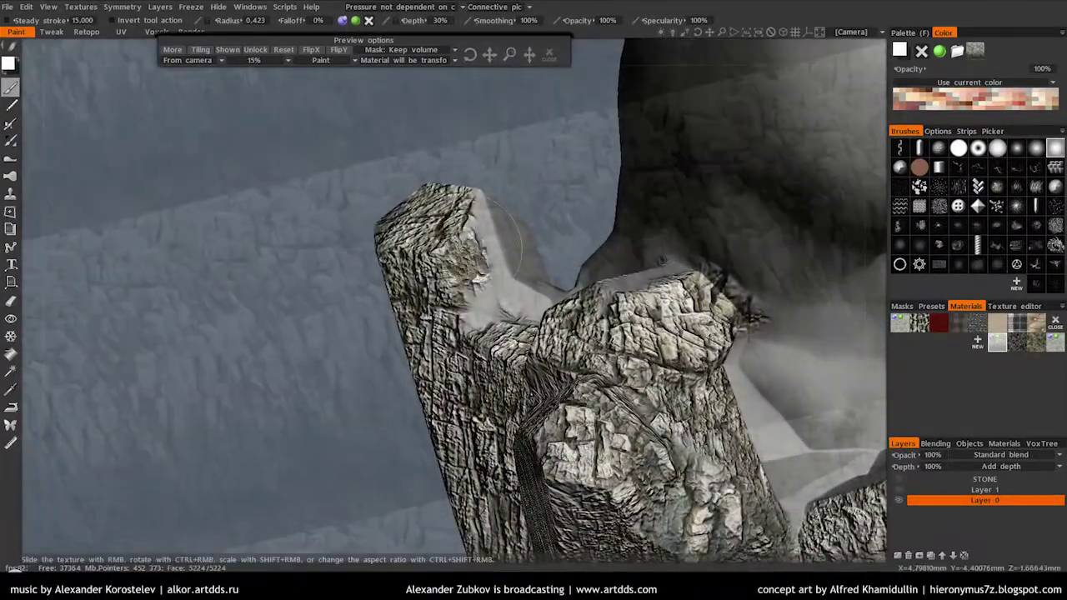
pyautogui.moveTo(498, 304); pyautogui.dragTo(521, 200)
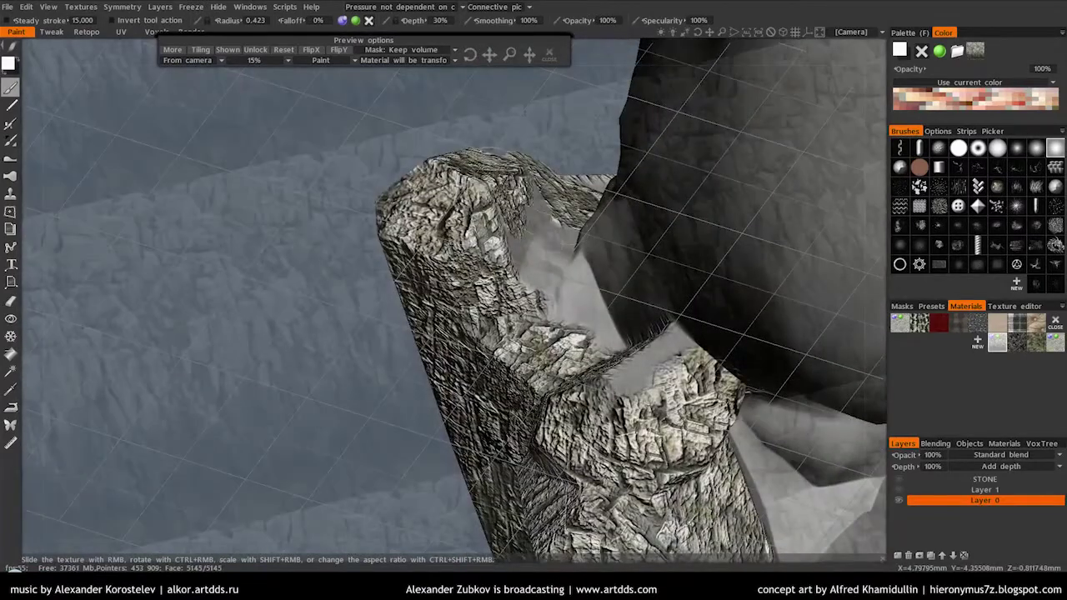
pyautogui.moveTo(664, 310); pyautogui.dragTo(467, 154)
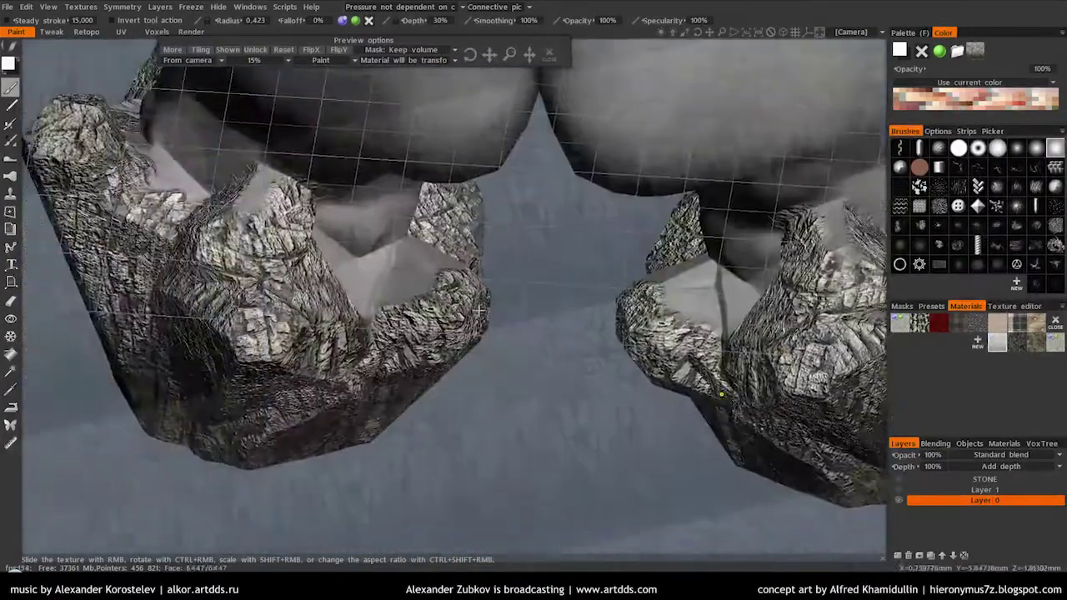
pyautogui.moveTo(401, 109); pyautogui.dragTo(450, 134)
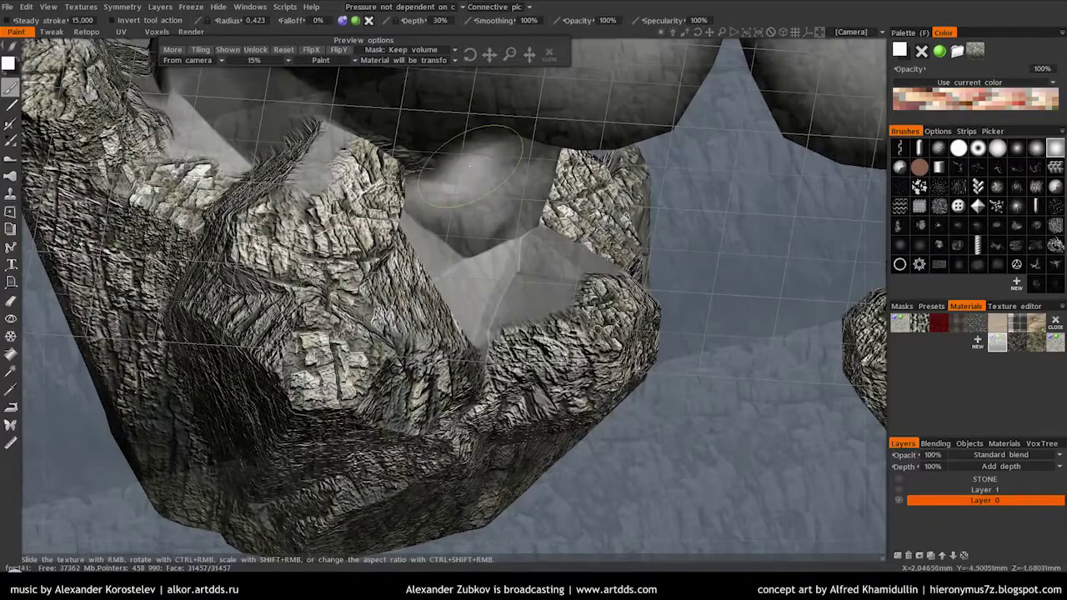
pyautogui.moveTo(501, 221); pyautogui.dragTo(506, 82)
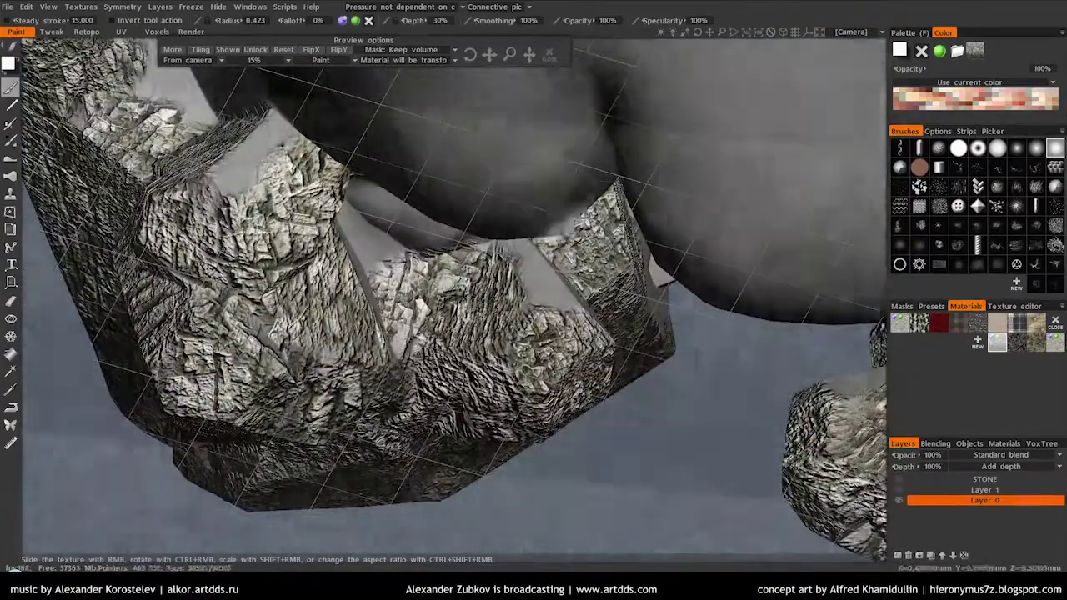
pyautogui.moveTo(258, 539); pyautogui.dragTo(292, 99)
# - Cover the flat grey underside face with stone texture, repositioning the projection
pyautogui.moveTo(613, 204); pyautogui.dragTo(614, 280)
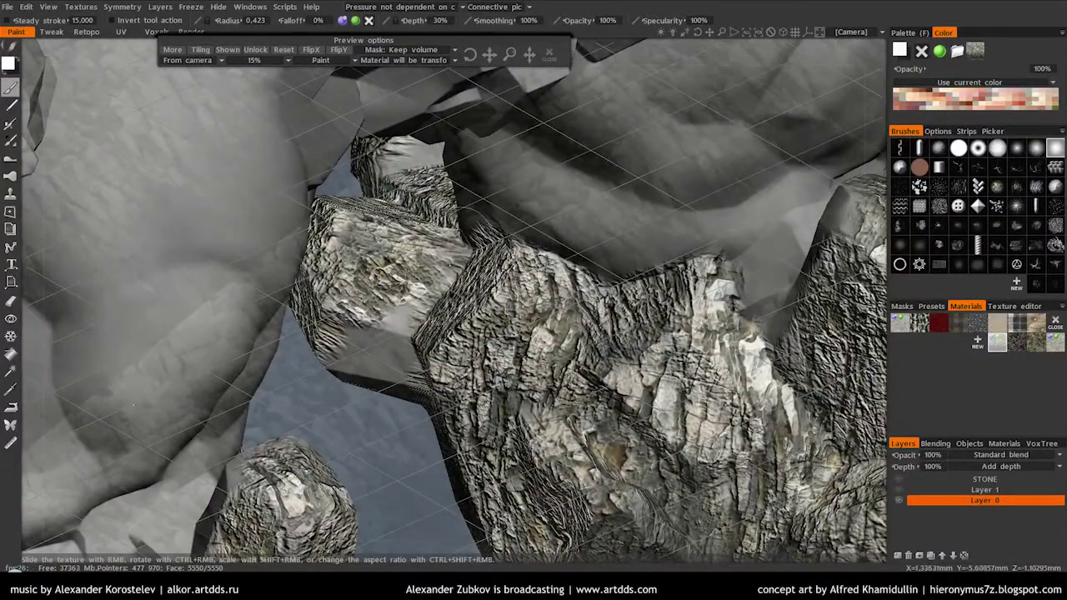
pyautogui.moveTo(371, 346); pyautogui.dragTo(573, 106)
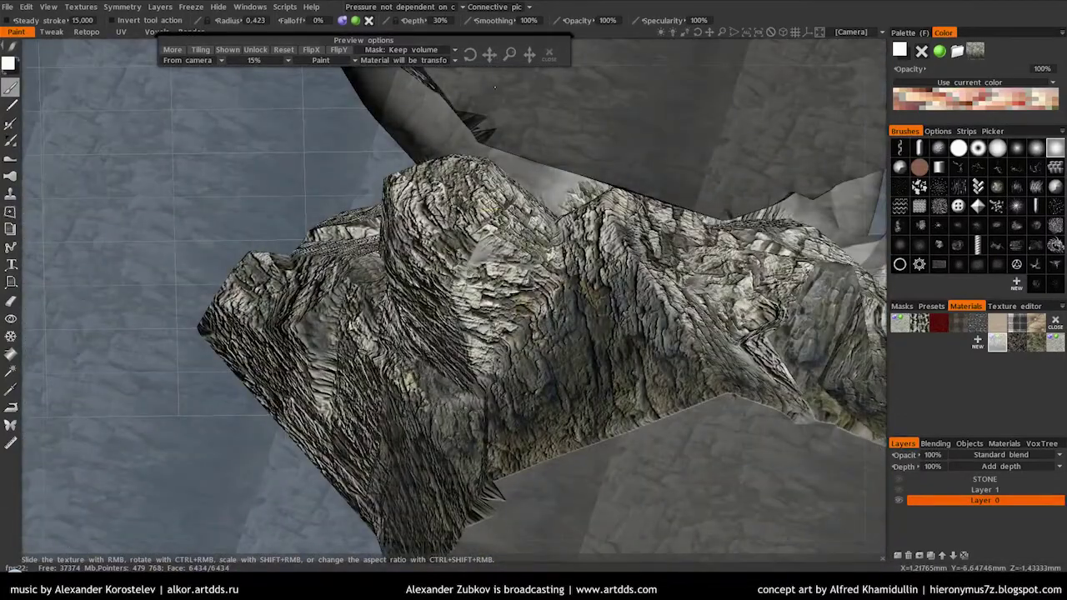
pyautogui.moveTo(495, 87); pyautogui.dragTo(575, 158)
pyautogui.moveTo(484, 79); pyautogui.dragTo(595, 250)
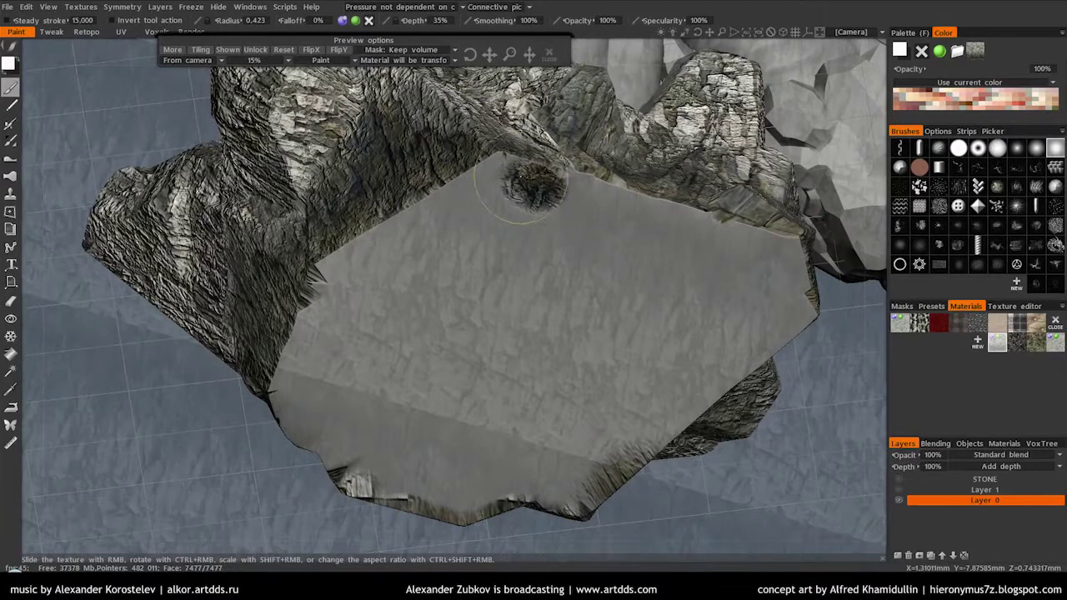
pyautogui.moveTo(623, 219); pyautogui.dragTo(605, 222)
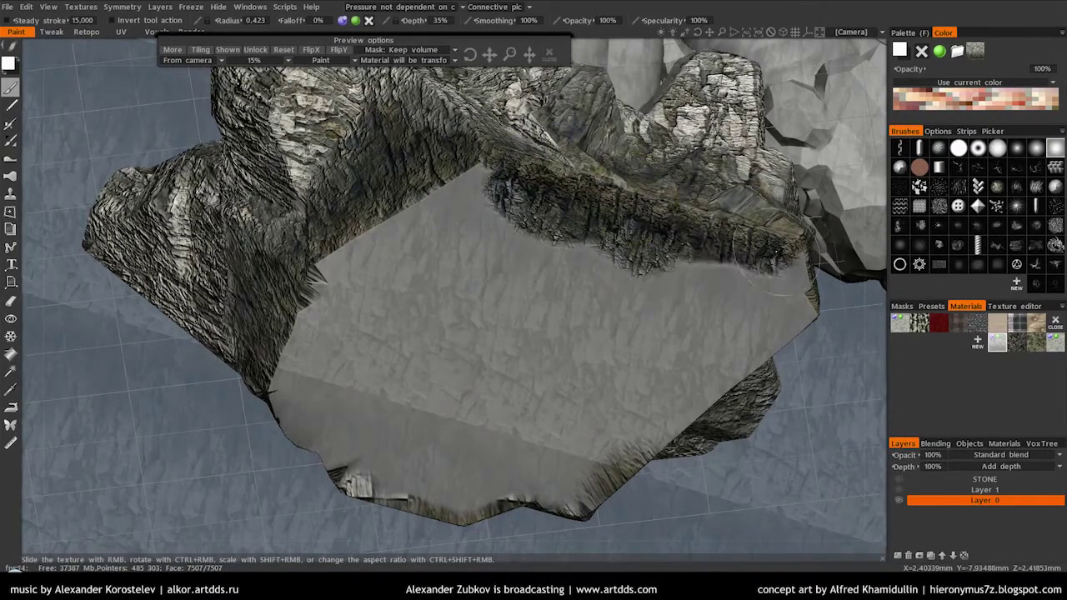
pyautogui.moveTo(560, 286); pyautogui.dragTo(434, 417)
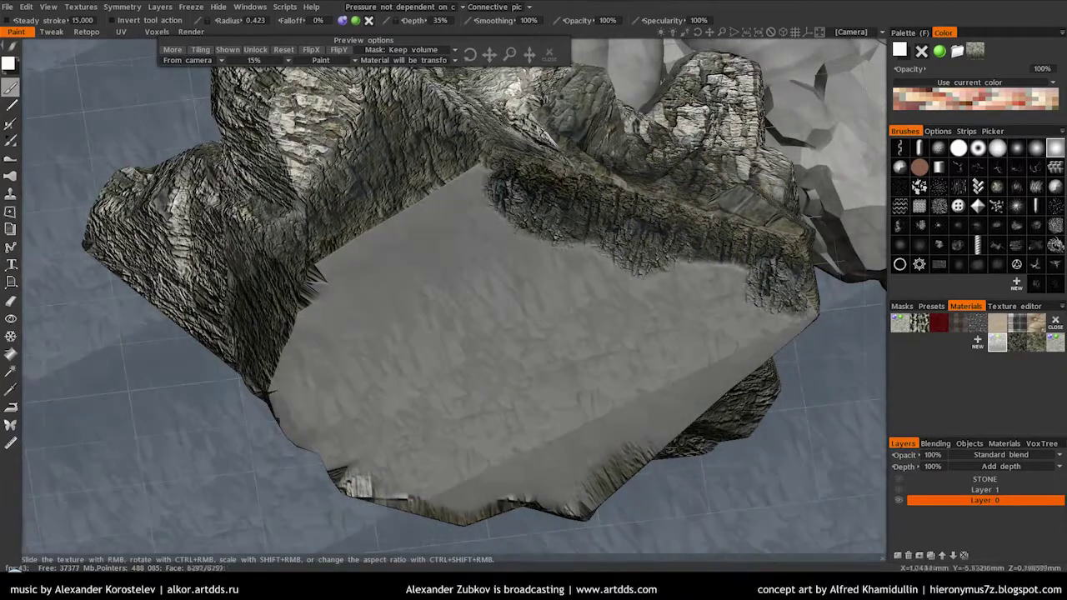
pyautogui.moveTo(491, 56); pyautogui.dragTo(465, 130)
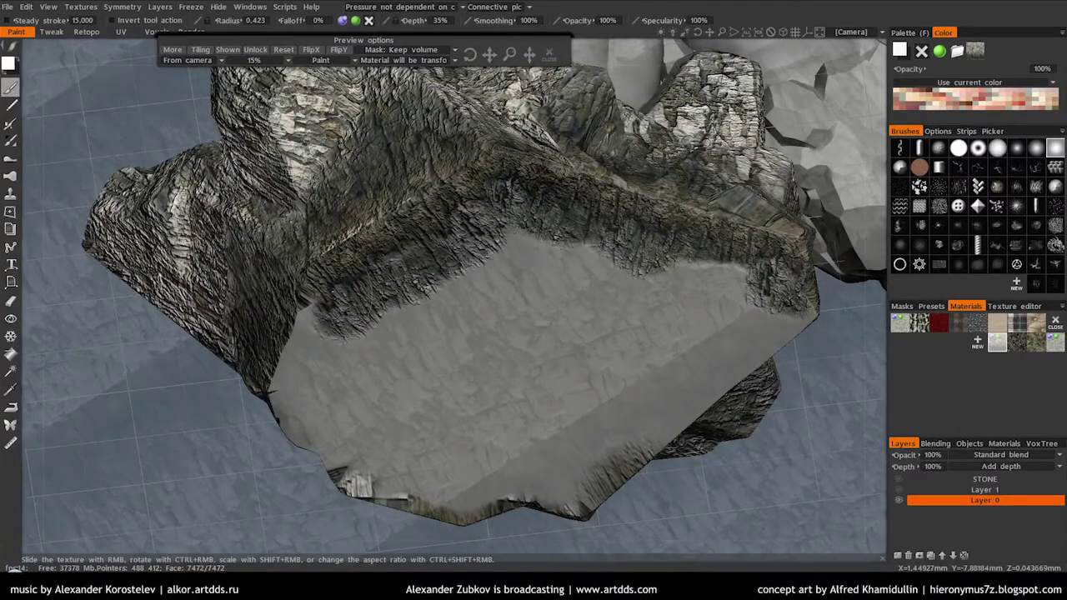
# - Paint the crater's left wall and the remaining grey crater floor with stone texture
pyautogui.moveTo(508, 233); pyautogui.dragTo(397, 261)
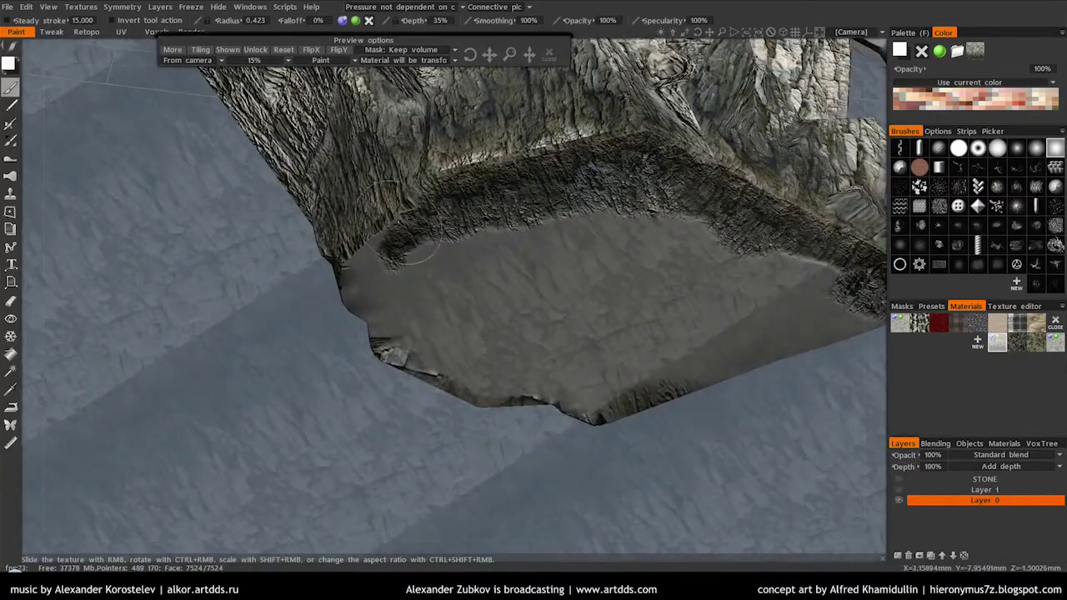
pyautogui.moveTo(559, 218); pyautogui.dragTo(486, 317)
pyautogui.moveTo(409, 160); pyautogui.dragTo(701, 391)
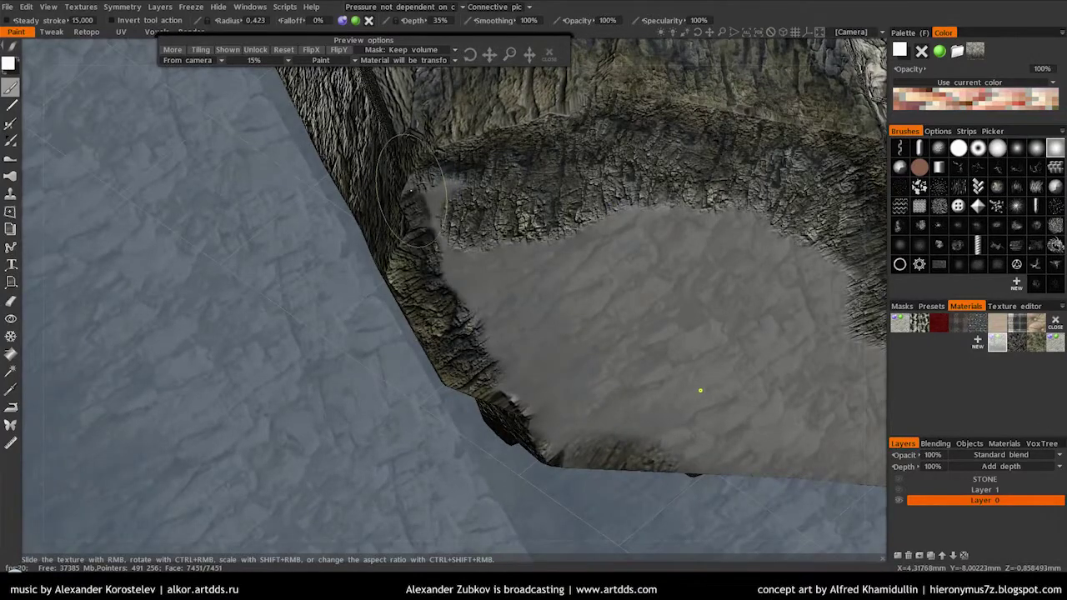
pyautogui.moveTo(452, 254); pyautogui.dragTo(508, 384)
pyautogui.moveTo(508, 384); pyautogui.dragTo(545, 187)
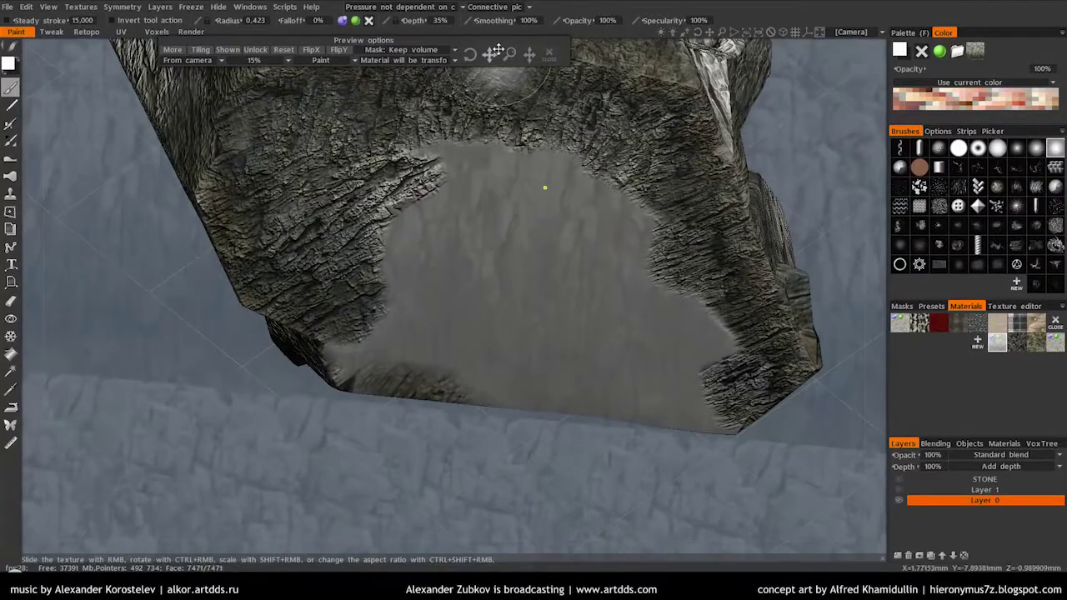
pyautogui.moveTo(694, 401); pyautogui.dragTo(729, 341)
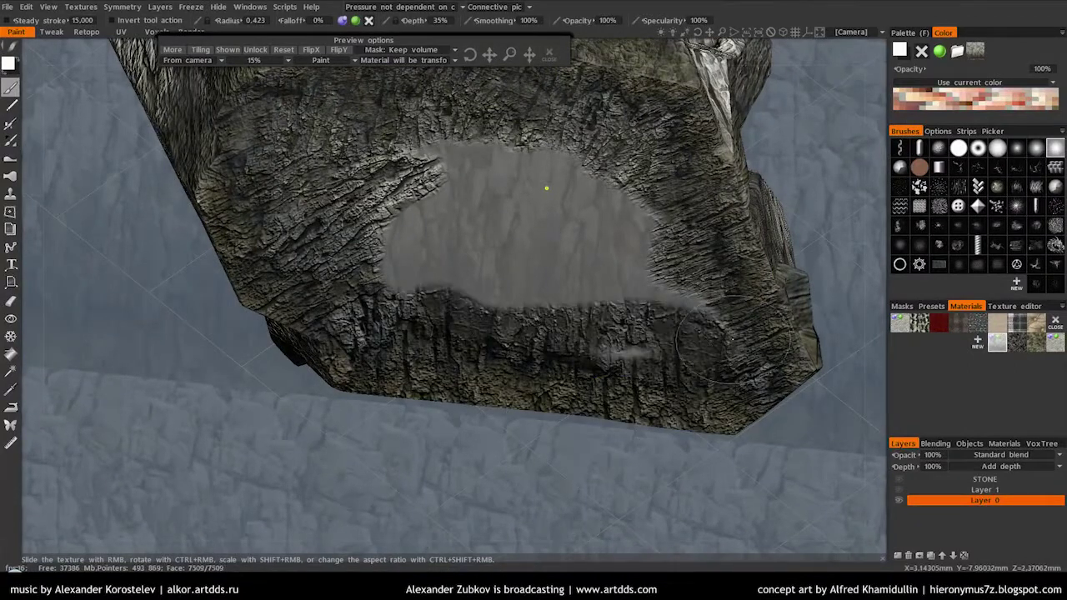
pyautogui.moveTo(384, 313); pyautogui.dragTo(559, 283)
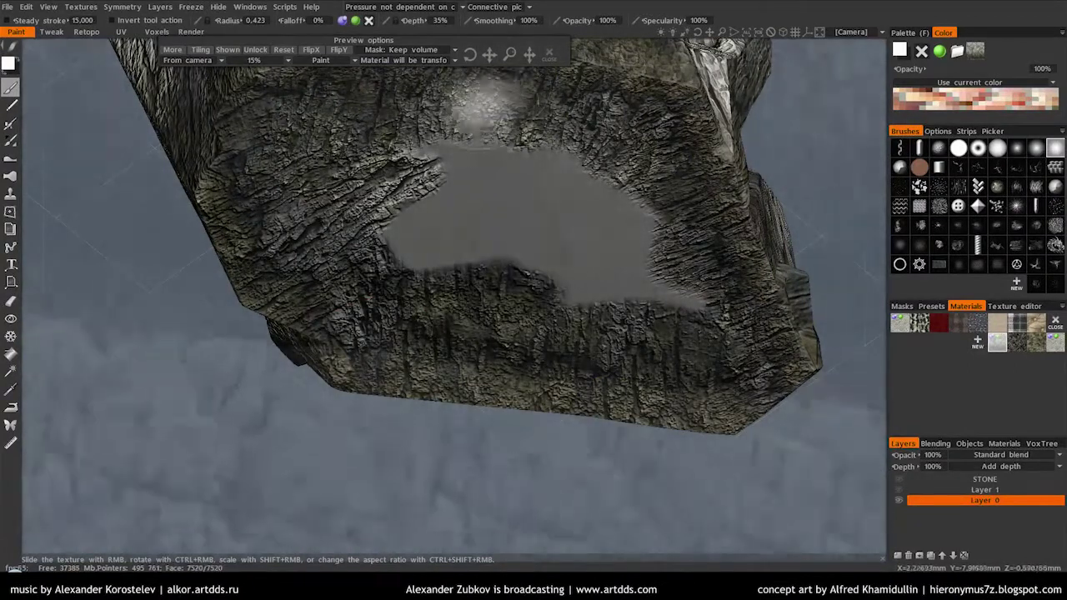
pyautogui.moveTo(450, 275); pyautogui.dragTo(609, 284)
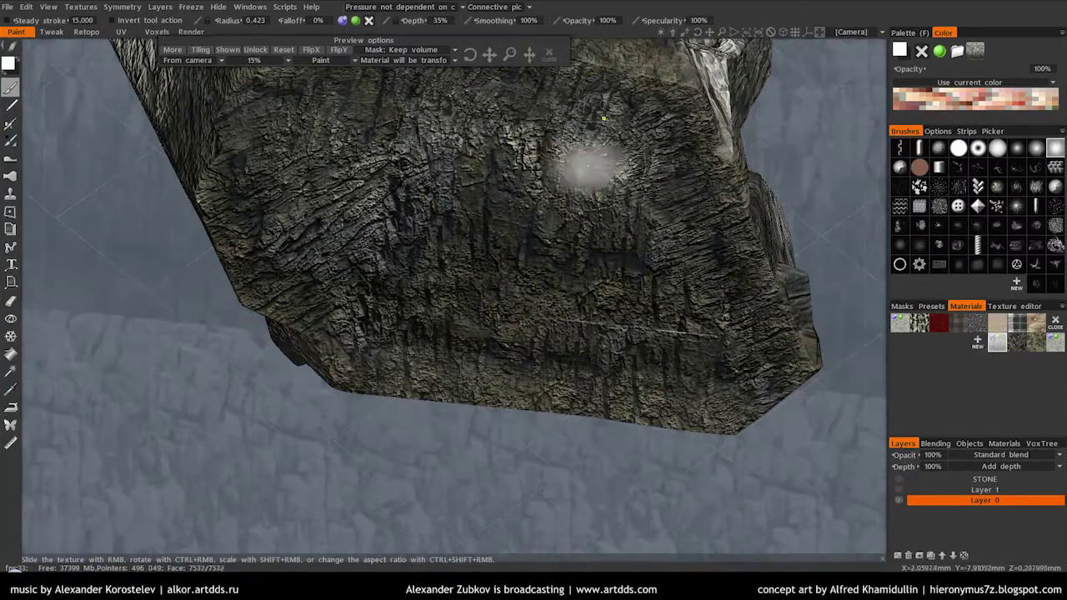
pyautogui.moveTo(584, 166); pyautogui.dragTo(627, 379)
# - Orbit around the textured foot rocks and zoom in on the pelvis plates
pyautogui.moveTo(606, 172); pyautogui.dragTo(453, 210)
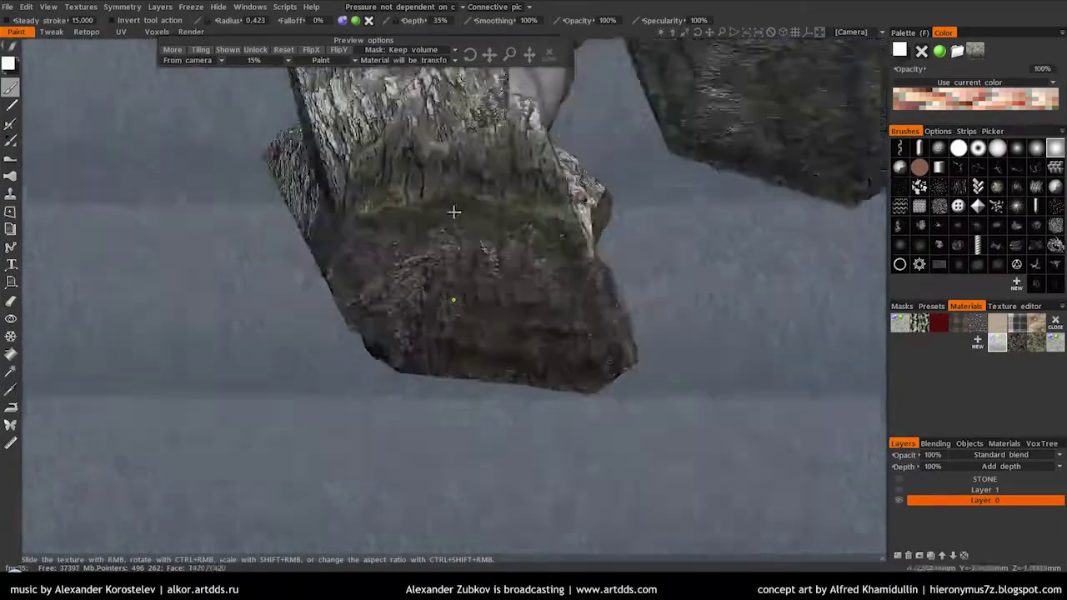
pyautogui.scroll(-3)
pyautogui.scroll(3)
pyautogui.moveTo(424, 473); pyautogui.dragTo(633, 158)
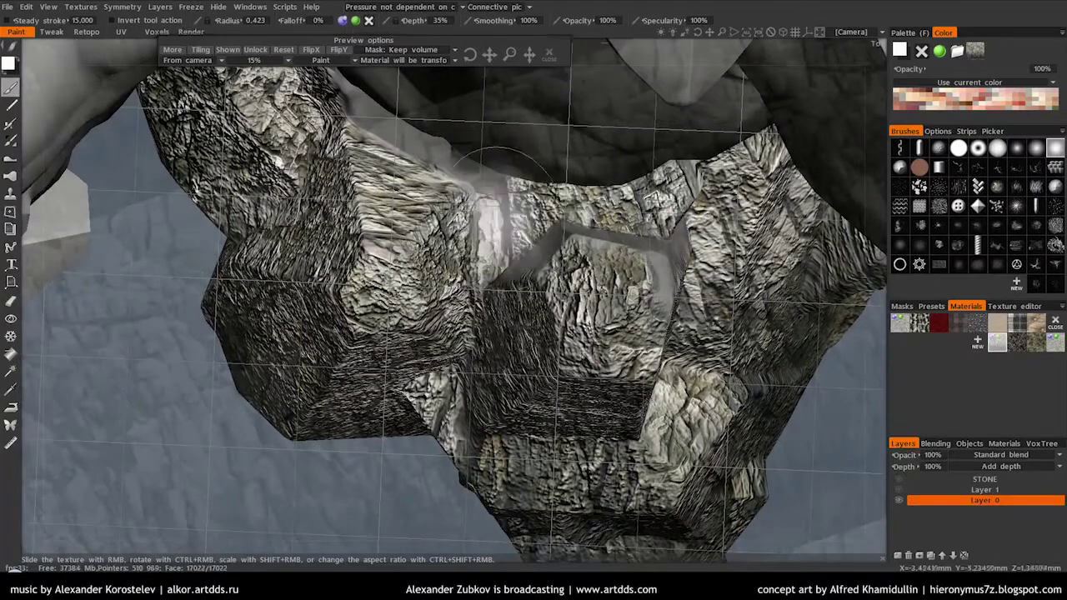
pyautogui.moveTo(705, 150); pyautogui.dragTo(479, 438)
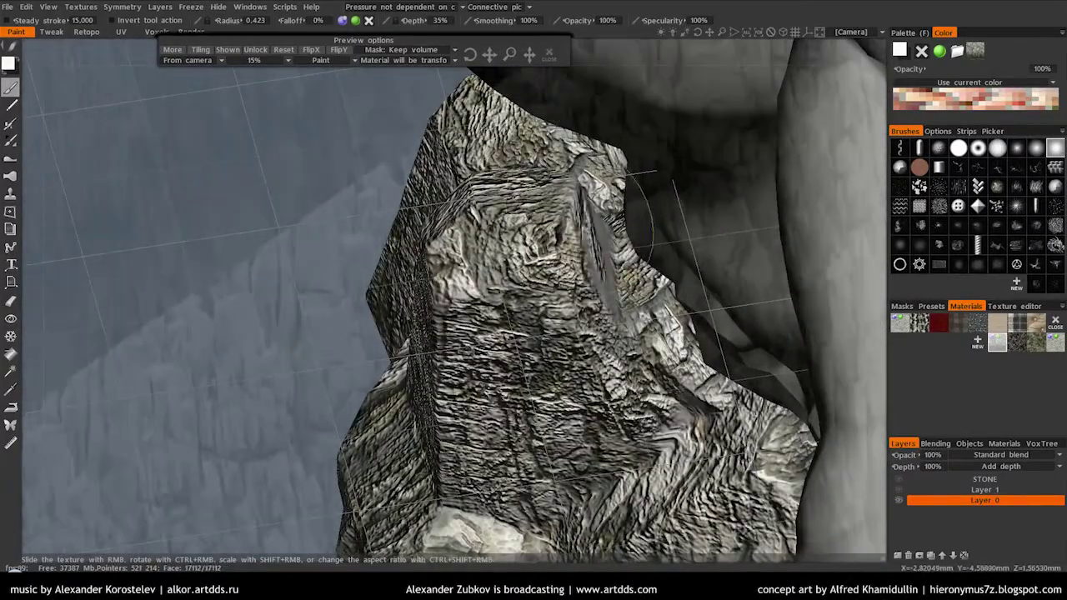
pyautogui.moveTo(384, 124); pyautogui.dragTo(384, 250)
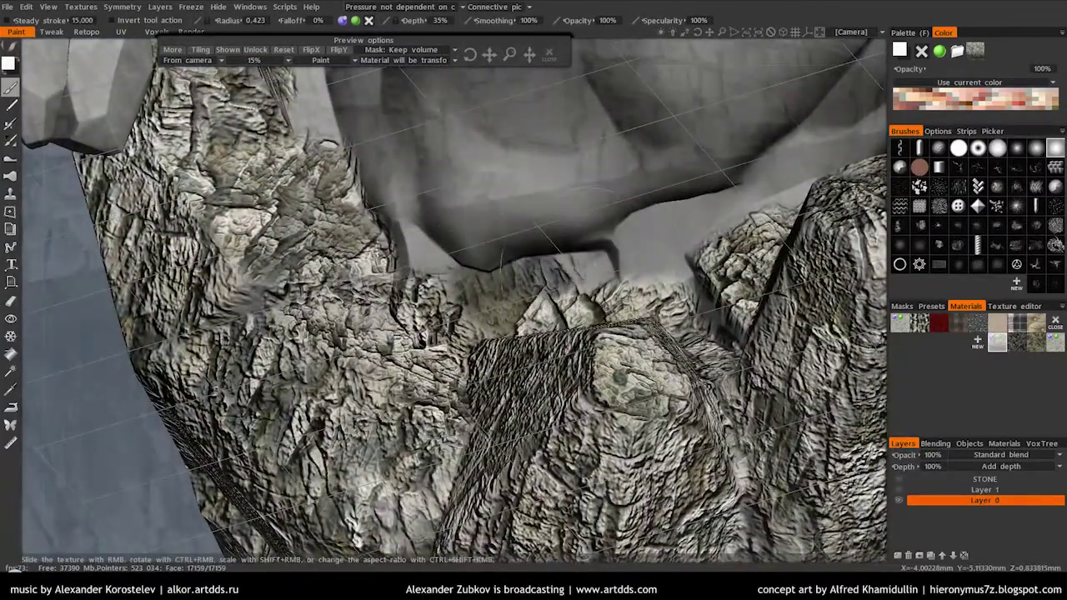
pyautogui.moveTo(677, 242); pyautogui.dragTo(749, 237)
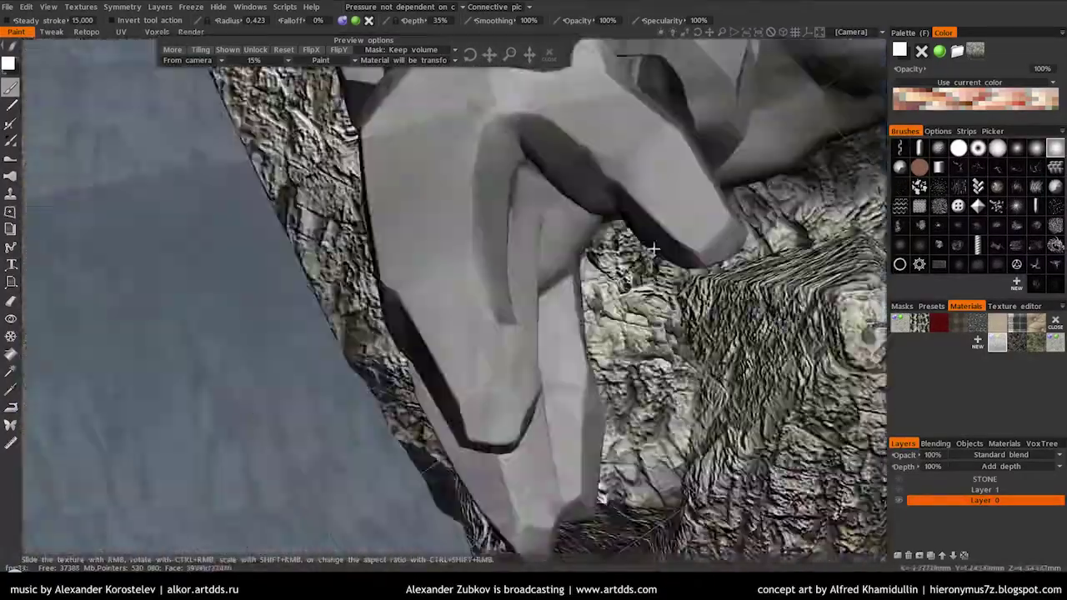
pyautogui.moveTo(583, 250); pyautogui.dragTo(466, 60)
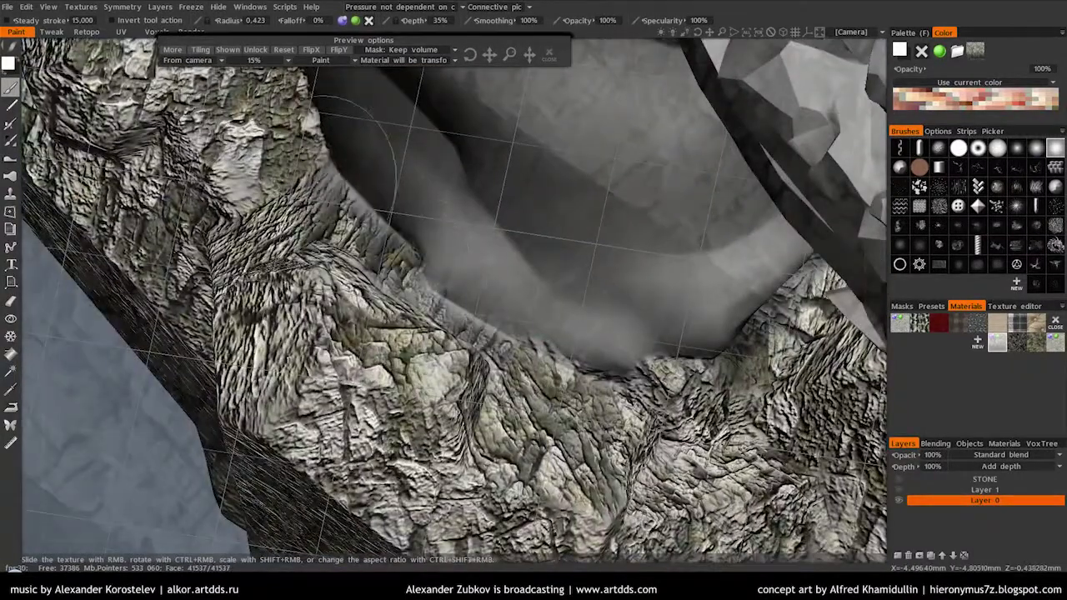
pyautogui.moveTo(350, 146); pyautogui.dragTo(484, 83)
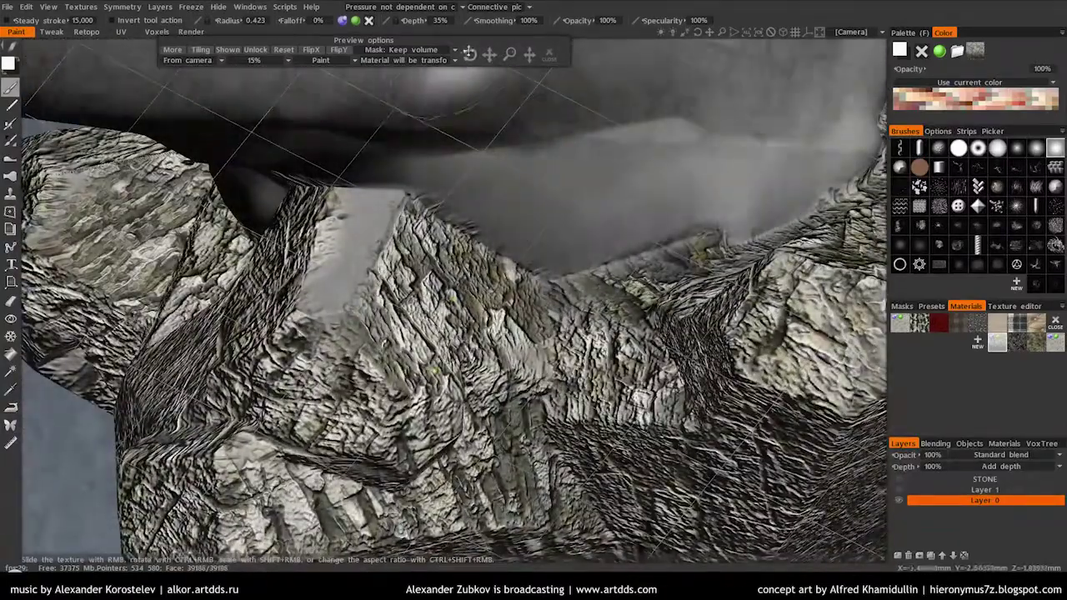
pyautogui.moveTo(352, 175); pyautogui.dragTo(557, 59)
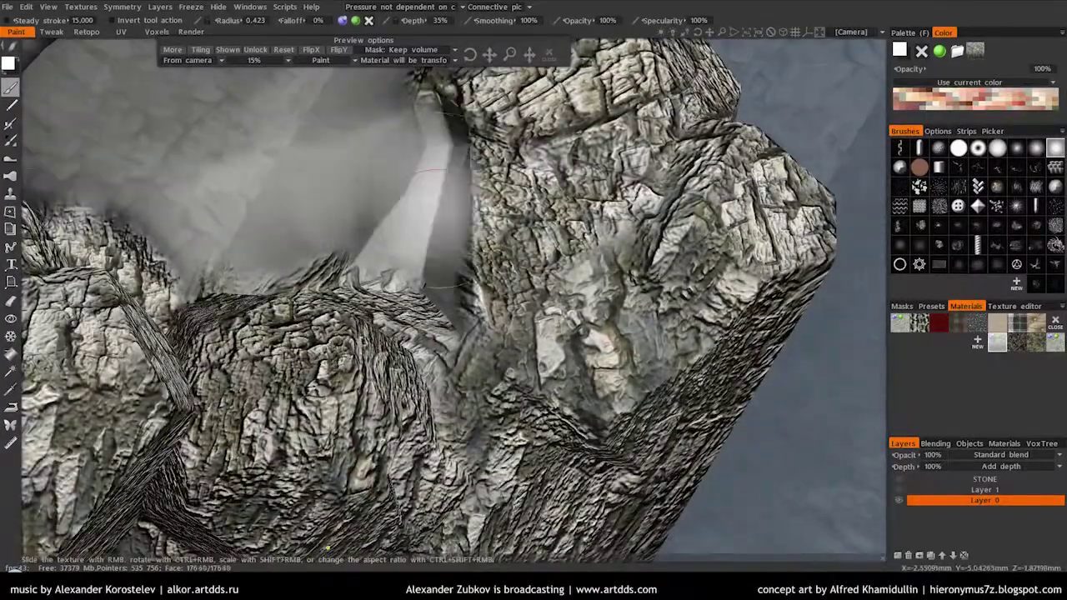
pyautogui.moveTo(447, 218); pyautogui.dragTo(607, 264)
pyautogui.moveTo(856, 221); pyautogui.dragTo(739, 266)
# - Create a new material and pick RockSharp0041_9_S.jpg as its texture
pyautogui.click(978, 340)
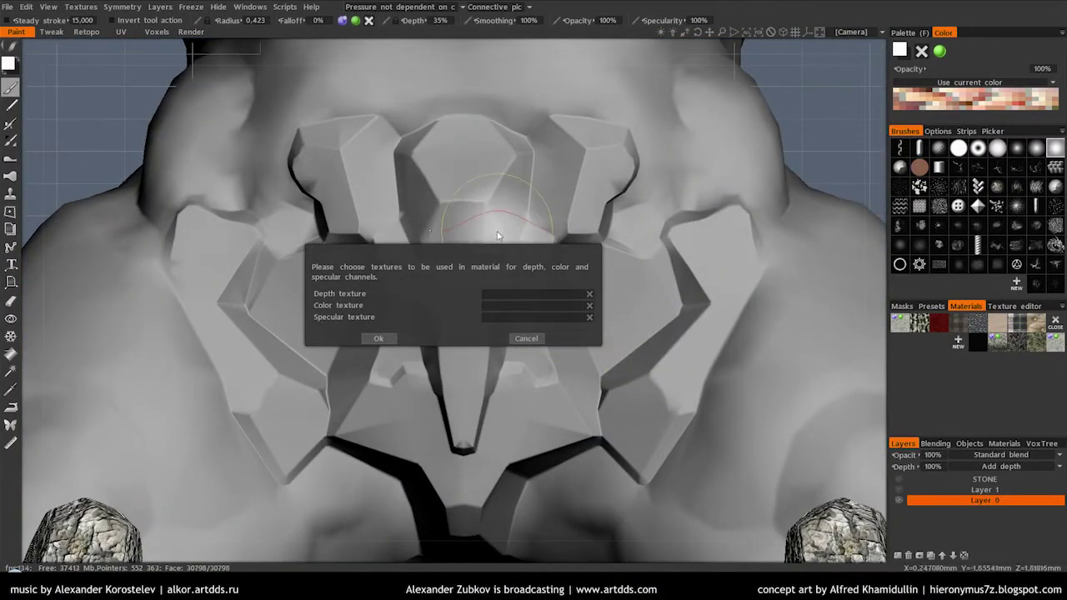
pyautogui.click(533, 294)
pyautogui.scroll(-3)
pyautogui.scroll(-3)
pyautogui.click(278, 341)
pyautogui.click(708, 524)
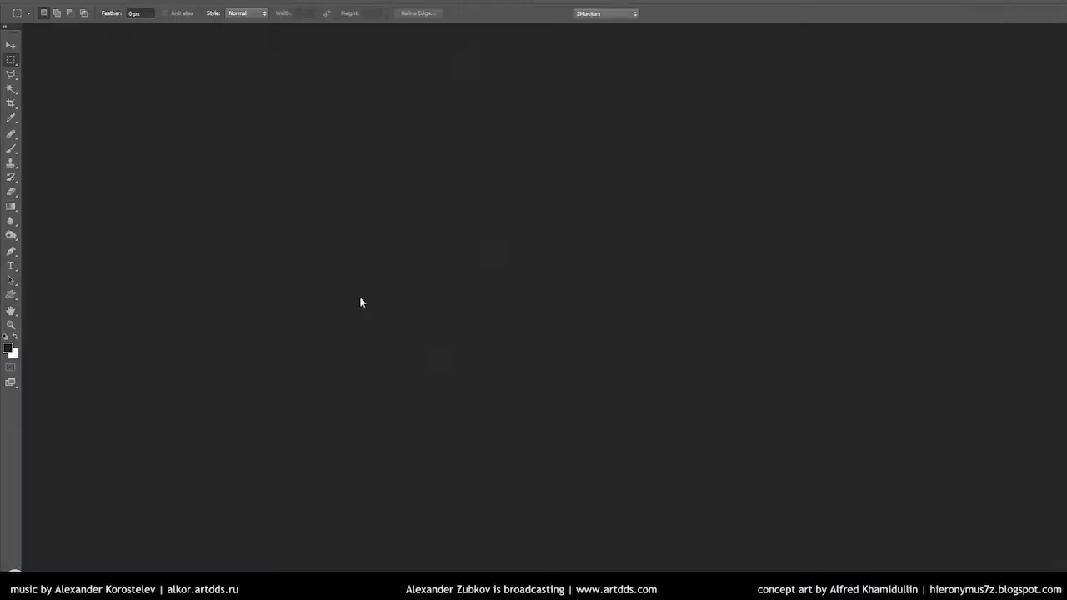
# - Duplicate the rock photo layer and apply NVIDIA NormalMapFilter with Average RGB height source
pyautogui.click(103, 0)
pyautogui.click(163, 39)
pyautogui.click(192, 0)
pyautogui.click(241, 95)
pyautogui.click(87, 335)
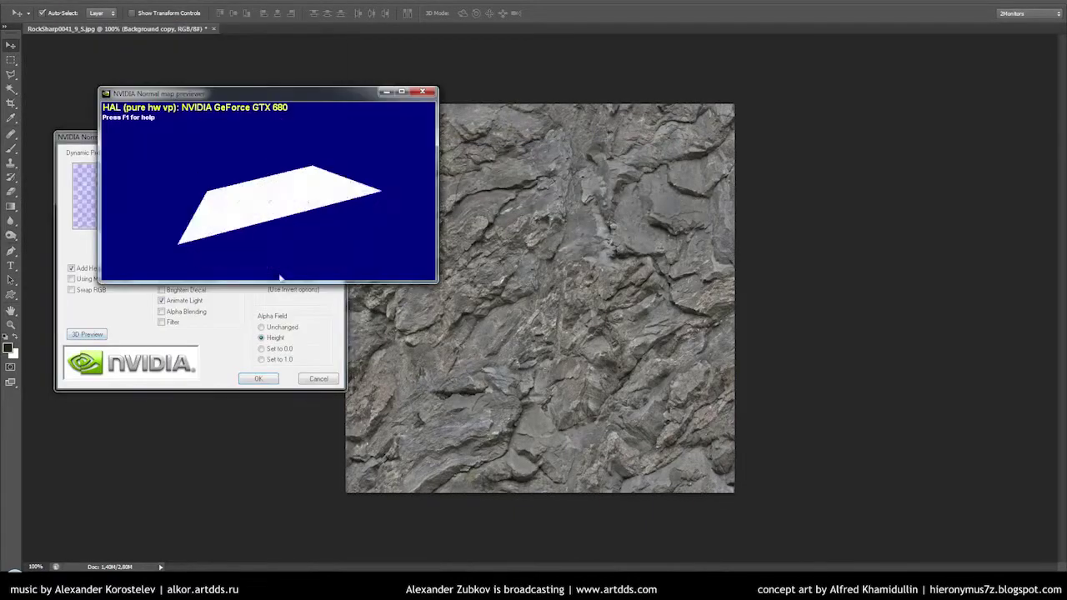
pyautogui.press('Escape')
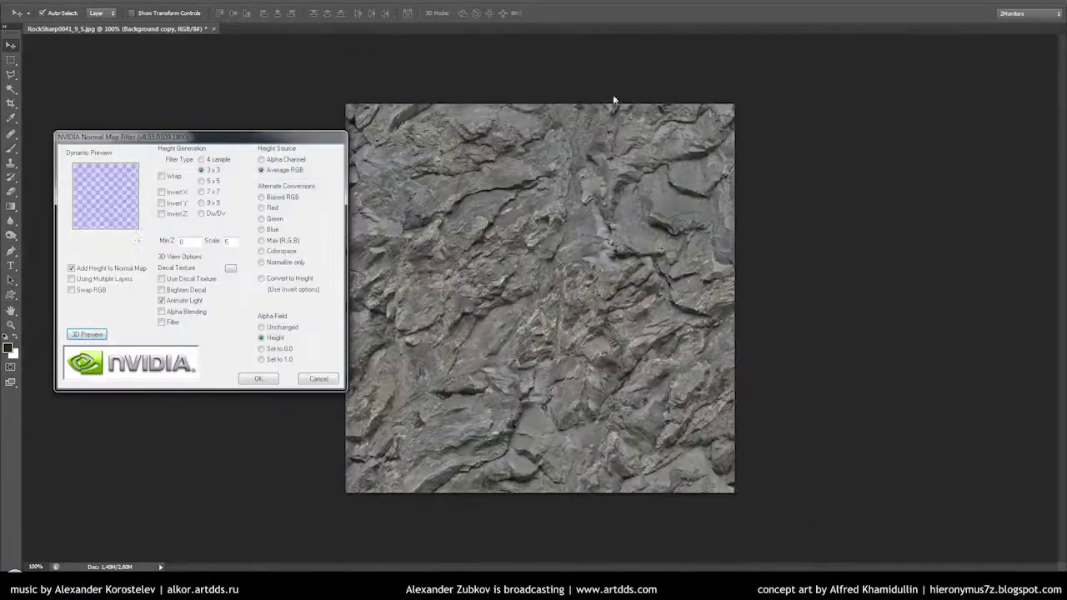
pyautogui.click(275, 219)
pyautogui.click(285, 198)
pyautogui.click(284, 170)
pyautogui.click(272, 328)
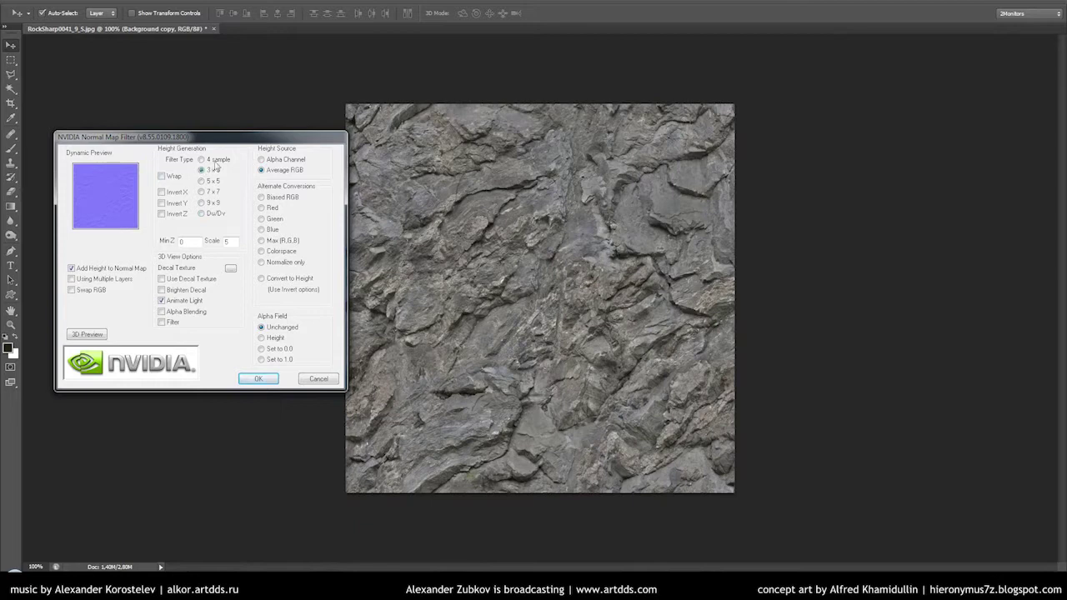
pyautogui.press('Return')
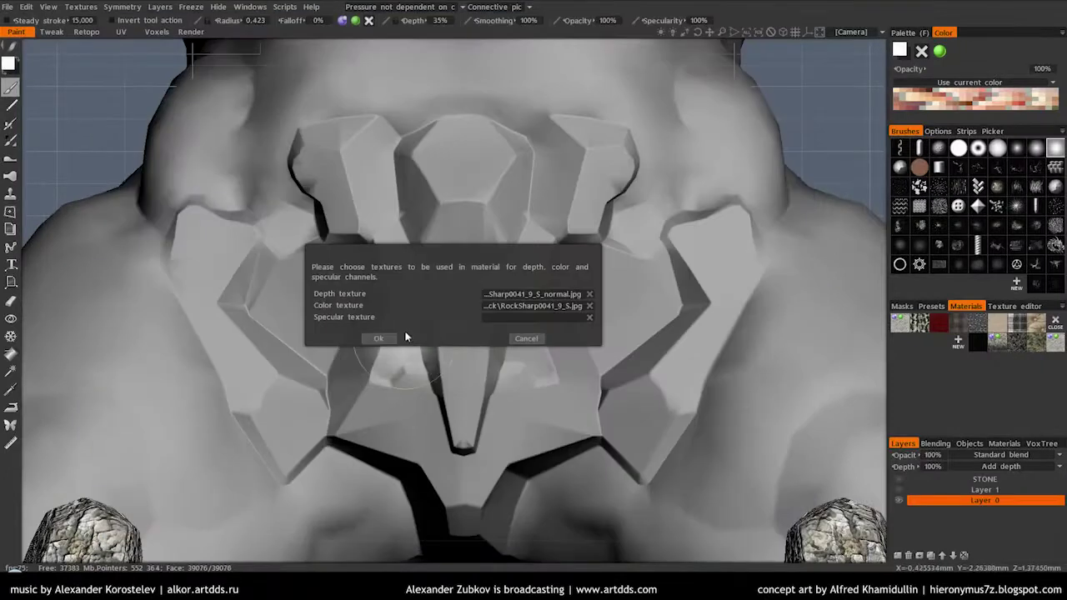
# - Confirm the material textures, turn symmetry off, test-paint the central prong, then undo it
pyautogui.click(380, 339)
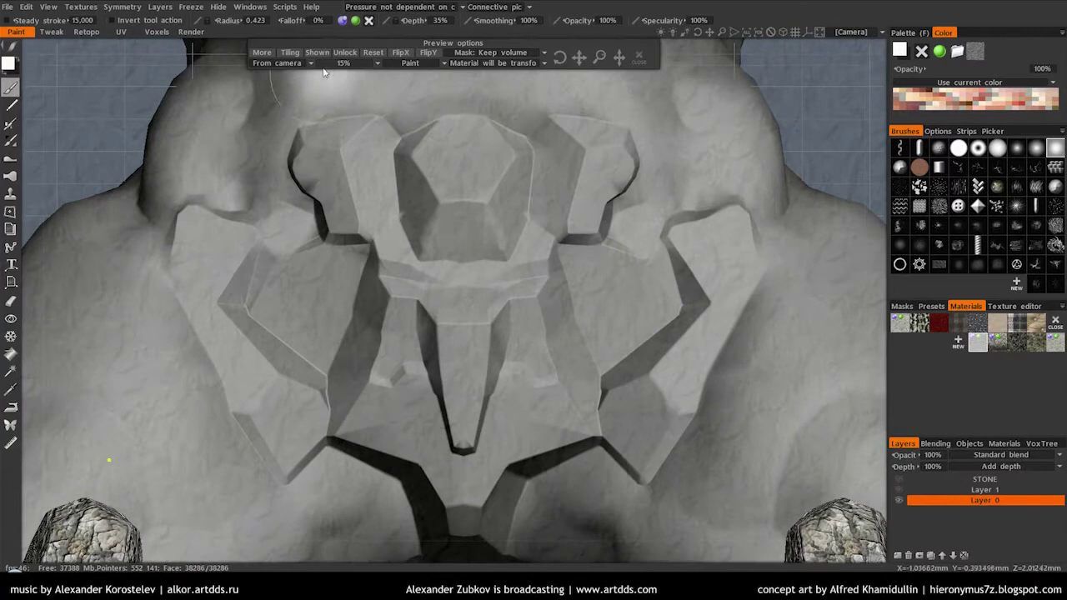
pyautogui.click(122, 7)
pyautogui.click(133, 23)
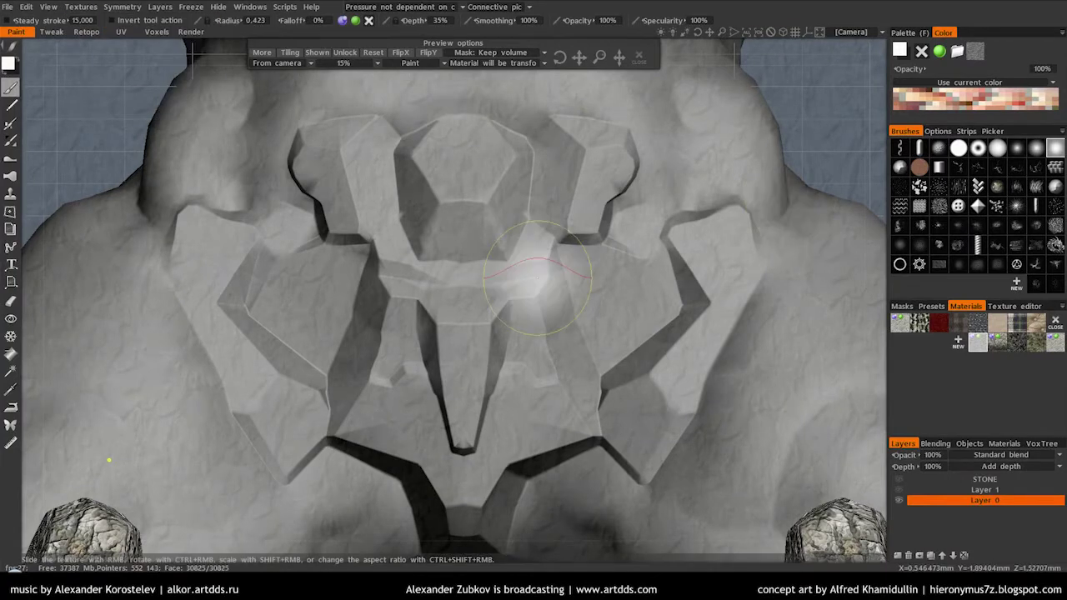
pyautogui.moveTo(454, 346); pyautogui.dragTo(613, 312)
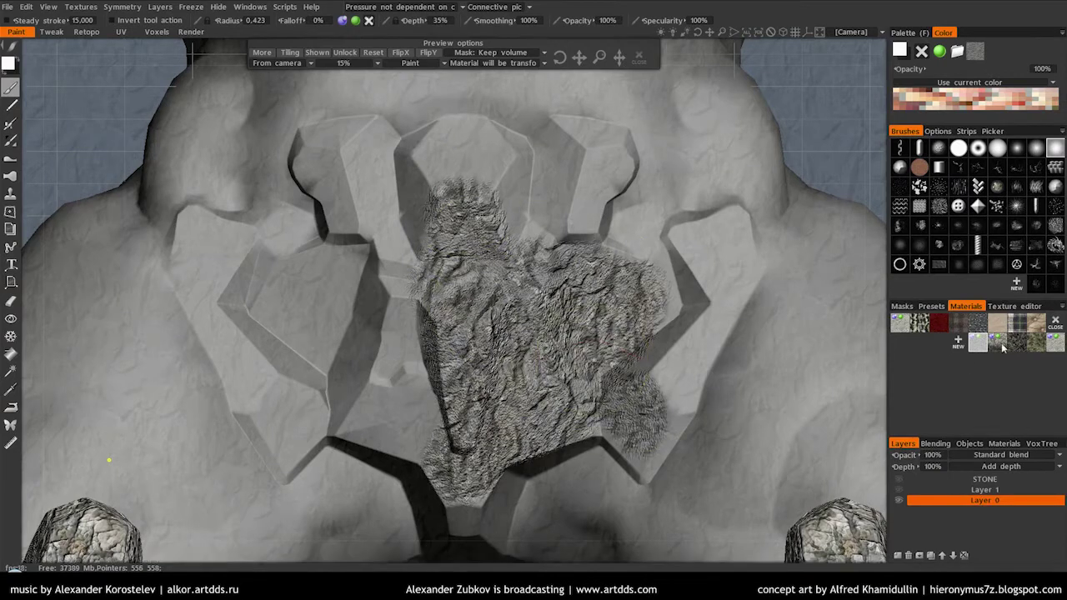
pyautogui.click(26, 7)
pyautogui.click(29, 23)
pyautogui.click(29, 23)
# - Reload a rock texture into the material and paint the central prong
pyautogui.click(958, 341)
pyautogui.click(369, 315)
pyautogui.click(572, 287)
pyautogui.doubleClick(670, 279)
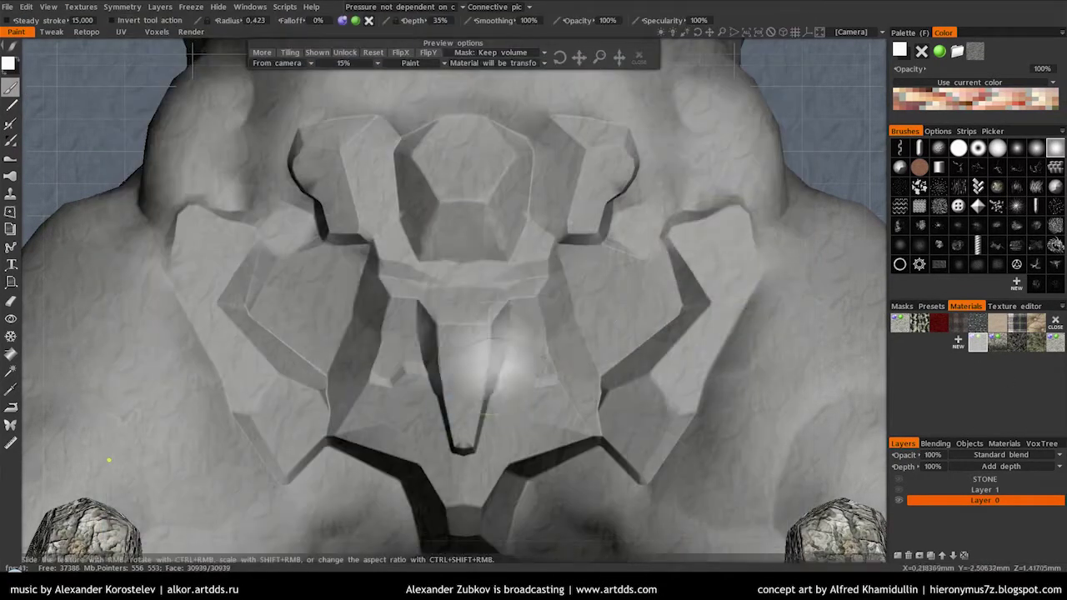
pyautogui.moveTo(483, 362); pyautogui.dragTo(459, 415)
pyautogui.moveTo(483, 352); pyautogui.dragTo(562, 428)
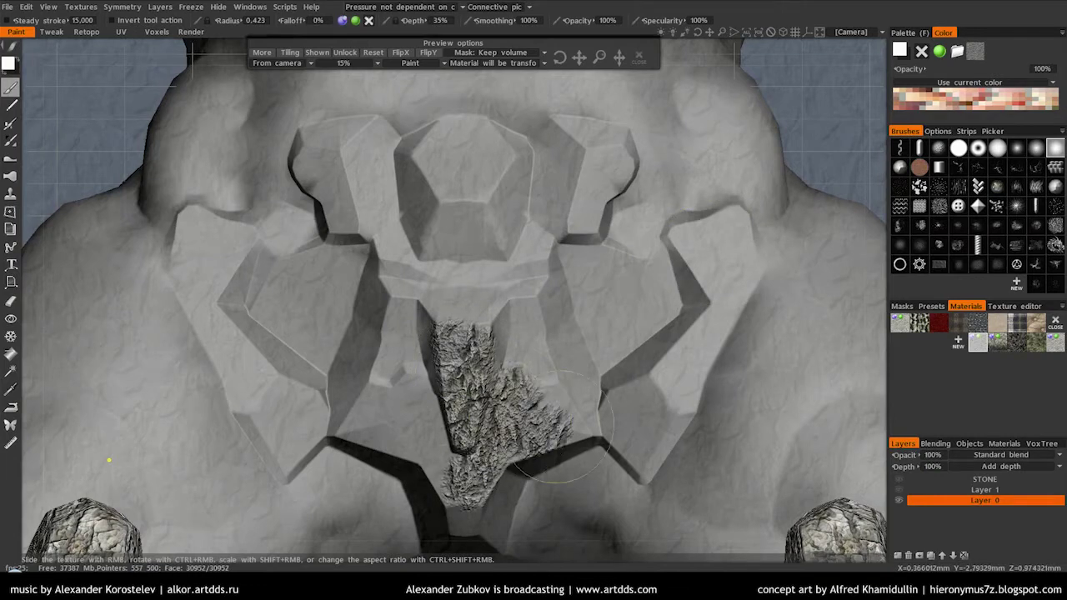
# - Re-enable mirror symmetry and paint rock onto the side plates and outer prongs
pyautogui.click(122, 7)
pyautogui.click(150, 25)
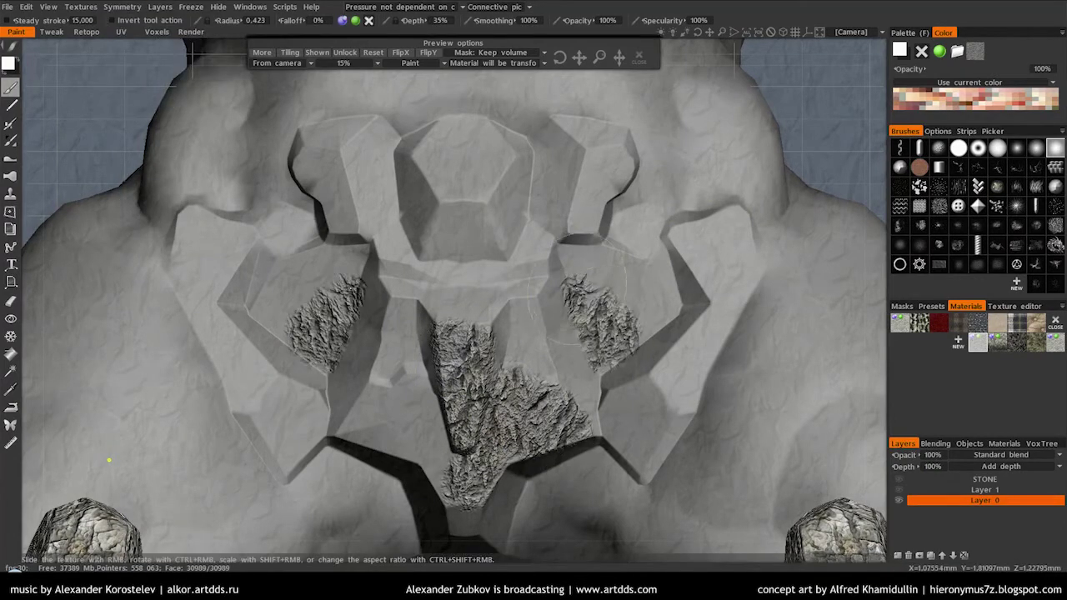
pyautogui.moveTo(607, 286); pyautogui.dragTo(659, 317)
pyautogui.moveTo(724, 219); pyautogui.dragTo(638, 455)
pyautogui.moveTo(659, 188); pyautogui.dragTo(634, 254)
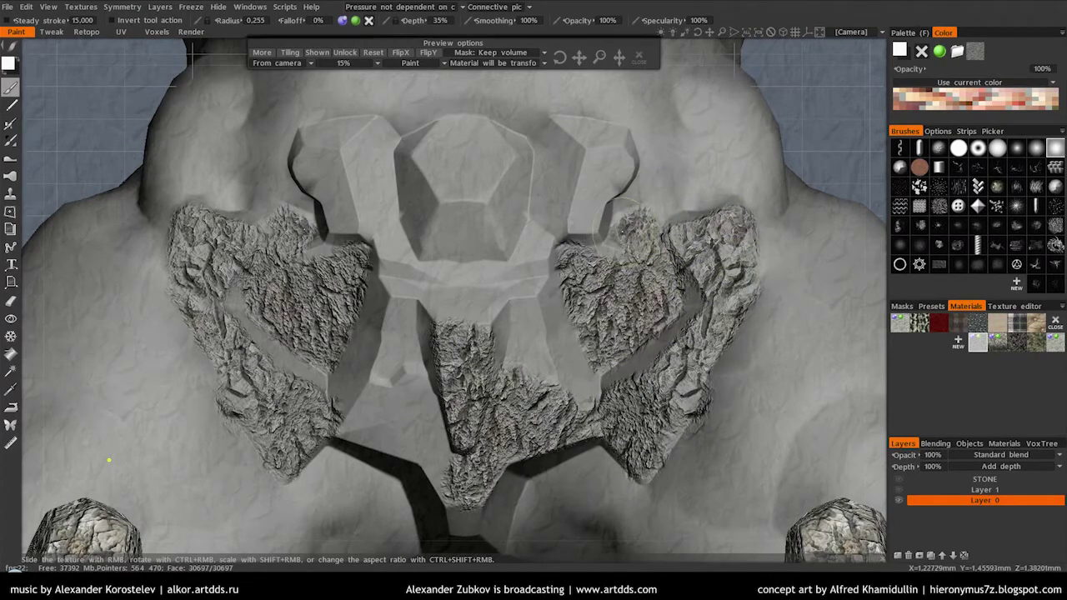
pyautogui.click(123, 7)
pyautogui.click(150, 25)
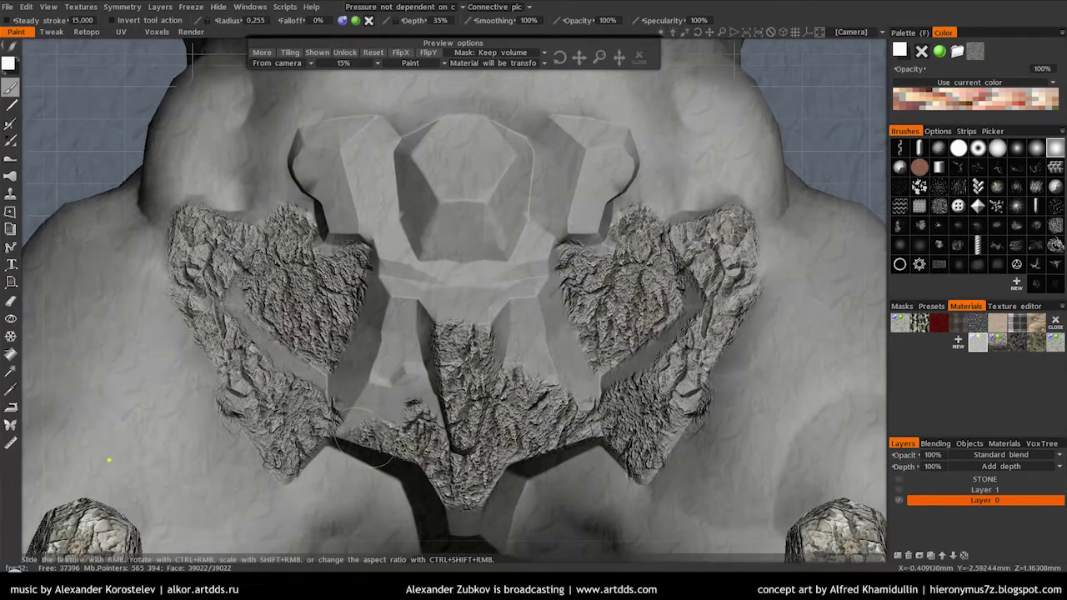
# - Paint rock onto the plate's left arm from below and inspect the pelvis
pyautogui.moveTo(109, 459); pyautogui.dragTo(455, 433)
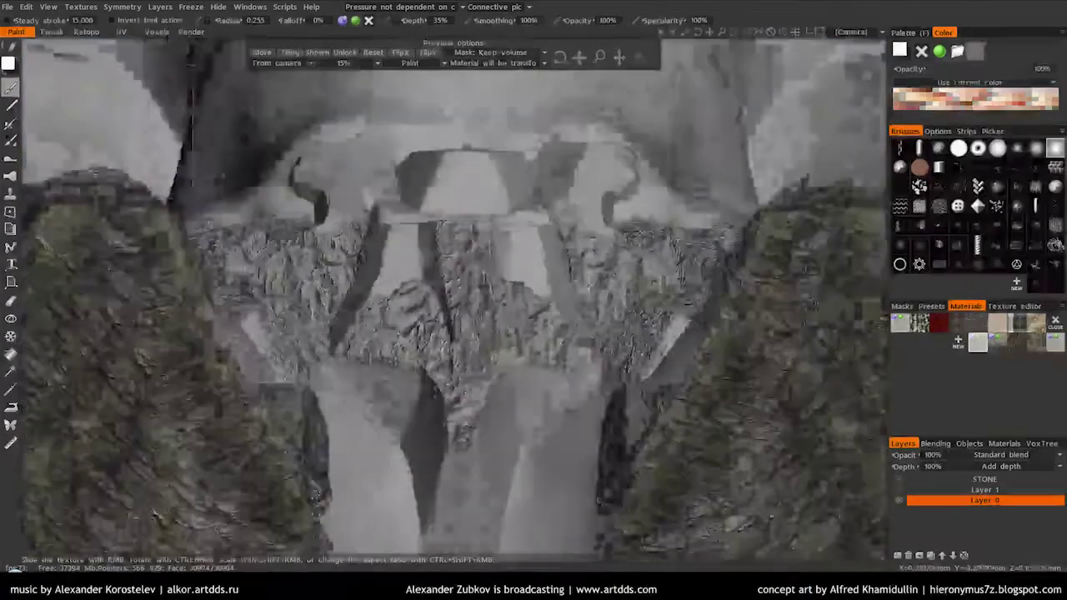
pyautogui.moveTo(429, 412); pyautogui.dragTo(379, 371)
pyautogui.moveTo(407, 396); pyautogui.dragTo(509, 414)
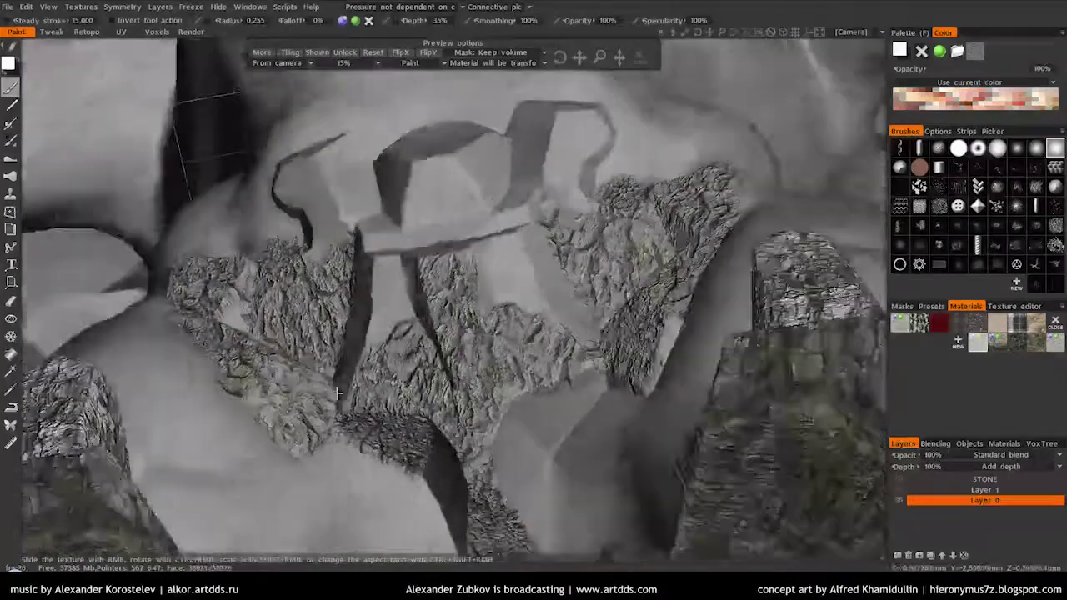
pyautogui.moveTo(479, 440); pyautogui.dragTo(67, 344)
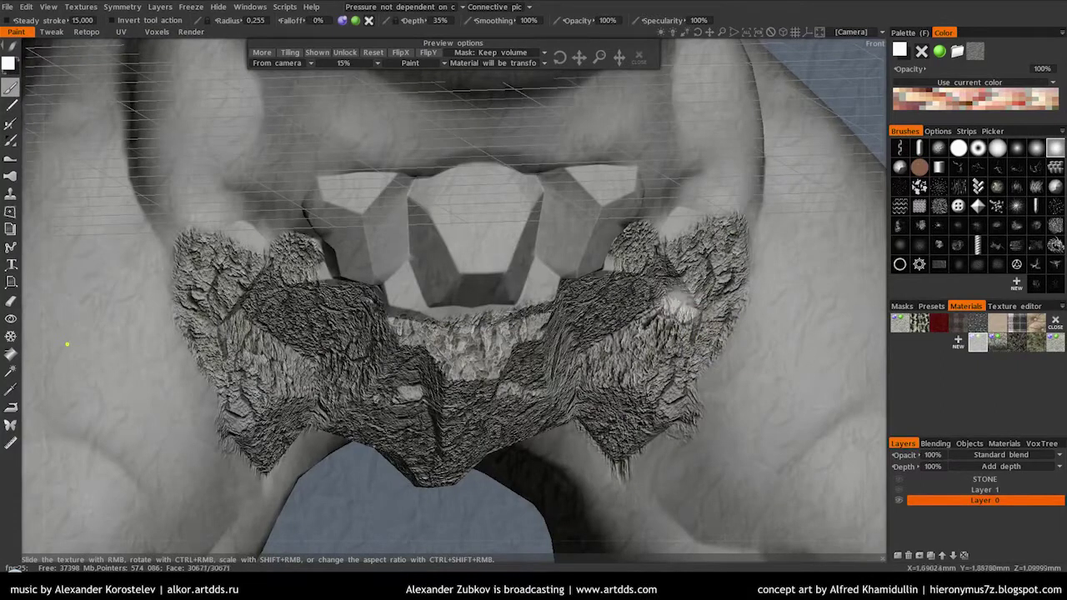
pyautogui.moveTo(67, 344); pyautogui.dragTo(202, 455)
# - Zoom out and tilt down to frame the entire golem with its stone-textured feet and pelvis
pyautogui.click(81, 7)
pyautogui.moveTo(423, 3); pyautogui.dragTo(592, 195)
pyautogui.scroll(-3)
pyautogui.scroll(3)
pyautogui.moveTo(543, 293); pyautogui.dragTo(551, 300)
pyautogui.scroll(-3)
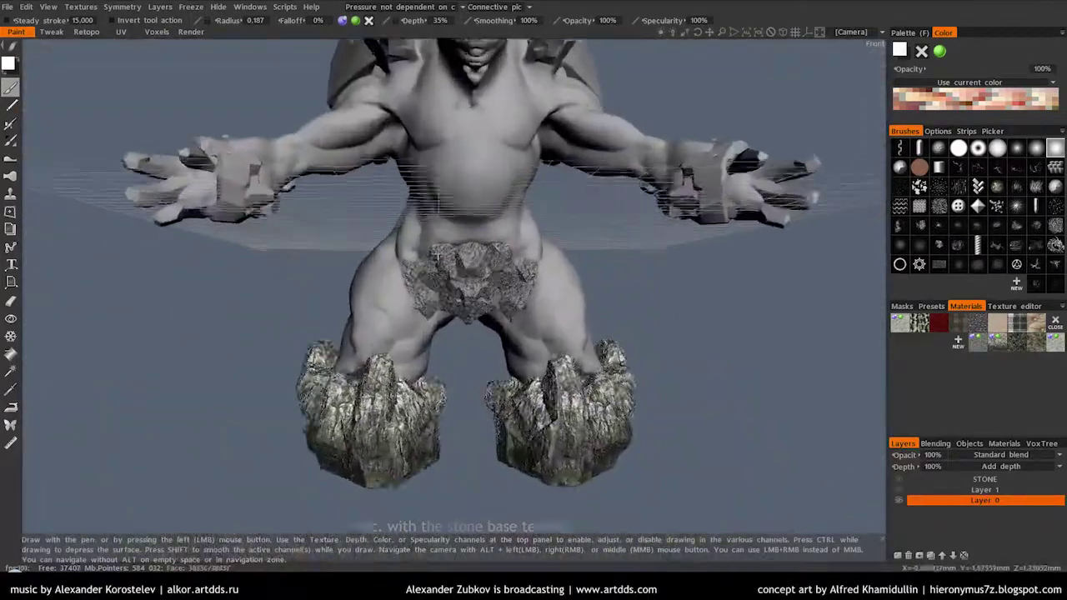
pyautogui.moveTo(467, 167); pyautogui.dragTo(467, 192)
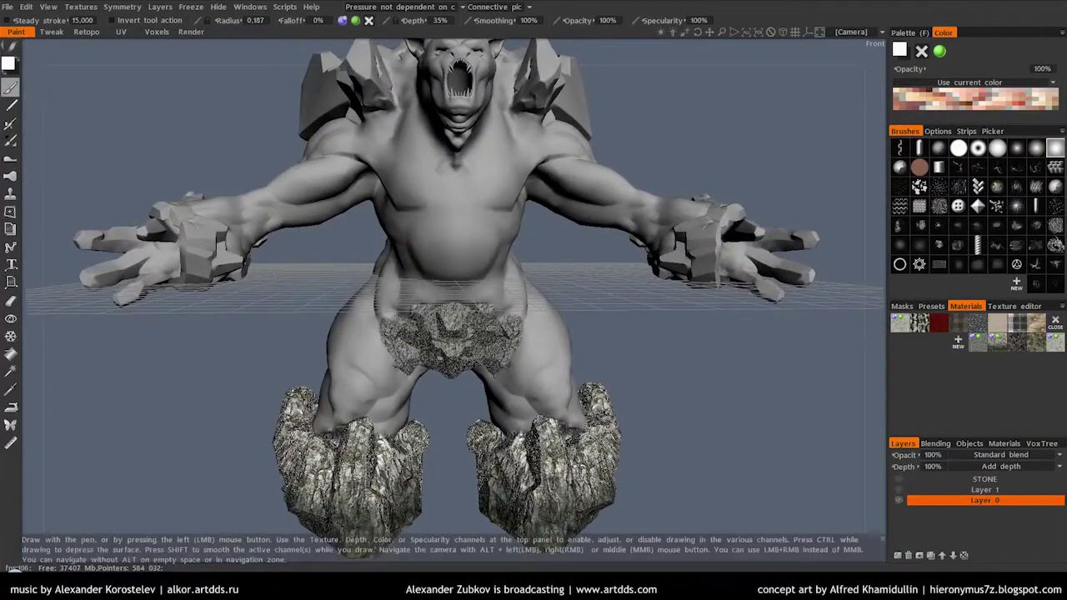